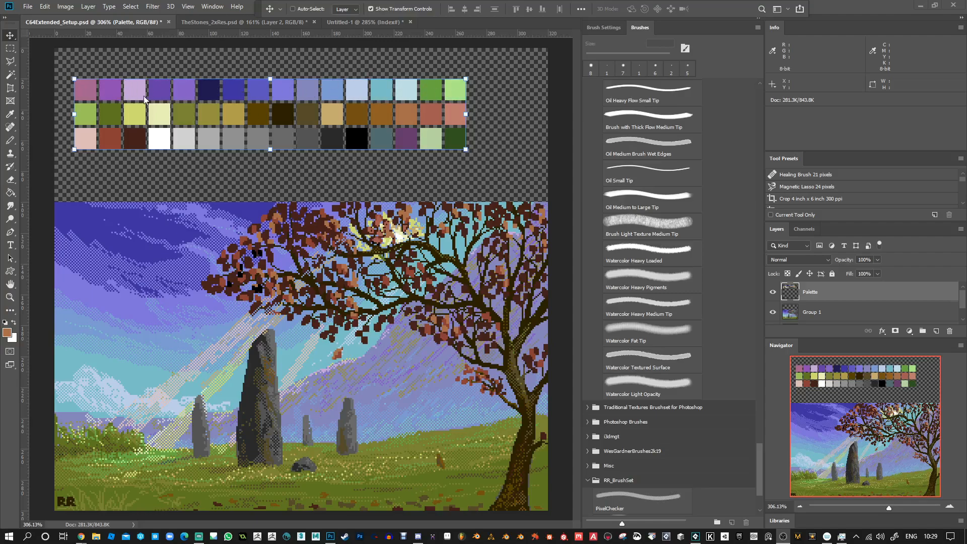
Centre the palette swatches above the picture, and make the white Layer 0 visible directly above Group 1.
{"action": "left_click_drag", "start_coordinate": [260, 115], "coordinate": [295, 119]}
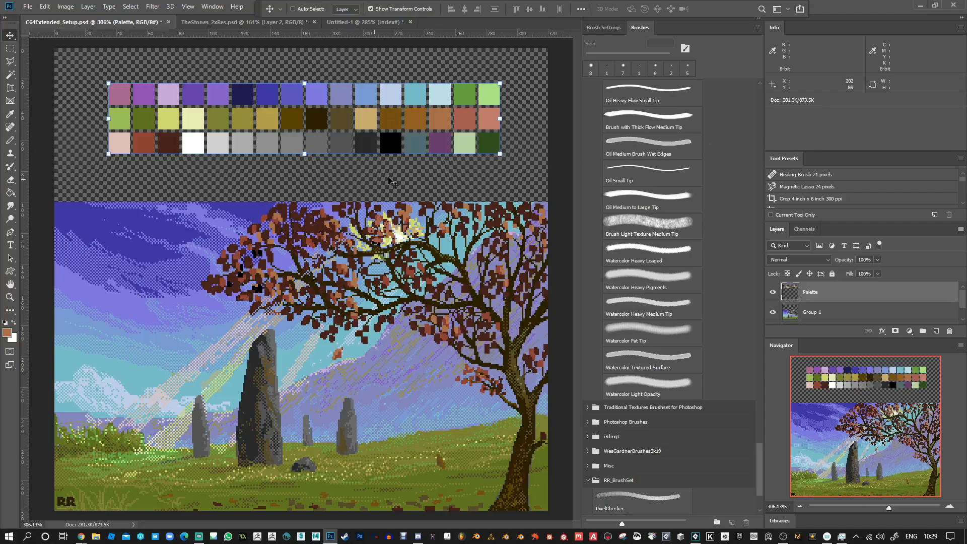
{"action": "left_click_drag", "start_coordinate": [853, 338], "coordinate": [844, 360]}
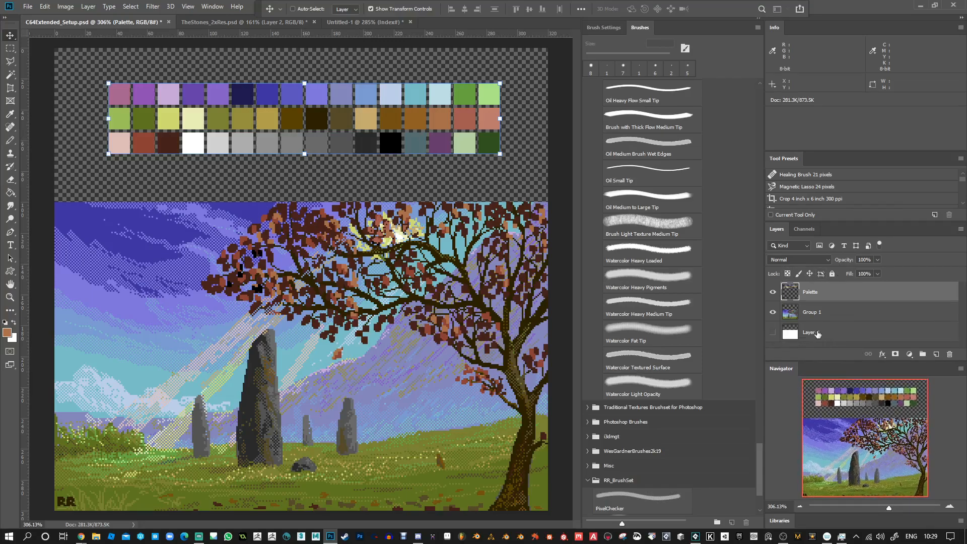
{"action": "left_click", "coordinate": [817, 333]}
{"action": "left_click", "coordinate": [789, 317]}
{"action": "left_click", "coordinate": [773, 332]}
{"action": "left_click_drag", "start_coordinate": [811, 343], "coordinate": [811, 302]}
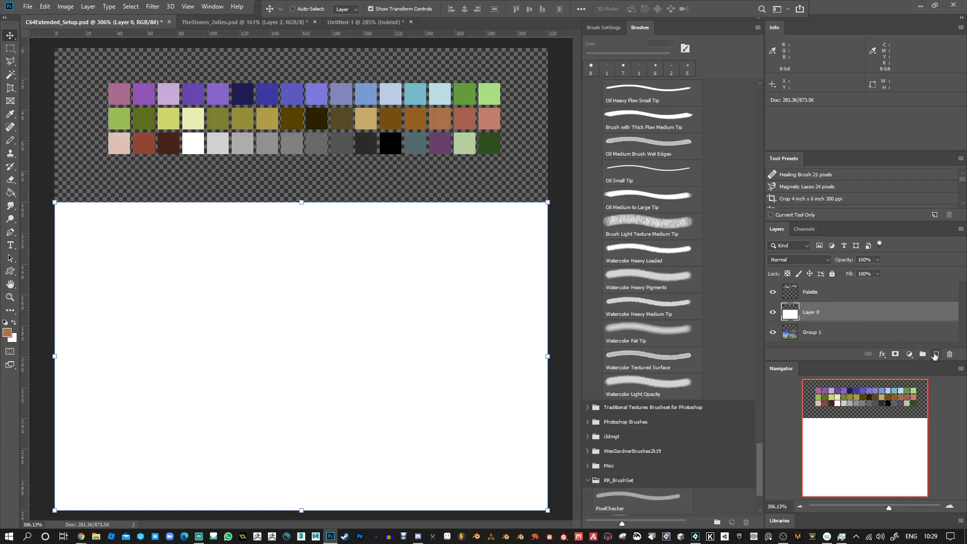
Add a new layer clipped to Layer 0 and activate the Pencil tool.
{"action": "left_click", "coordinate": [935, 354]}
{"action": "right_click", "coordinate": [846, 312]}
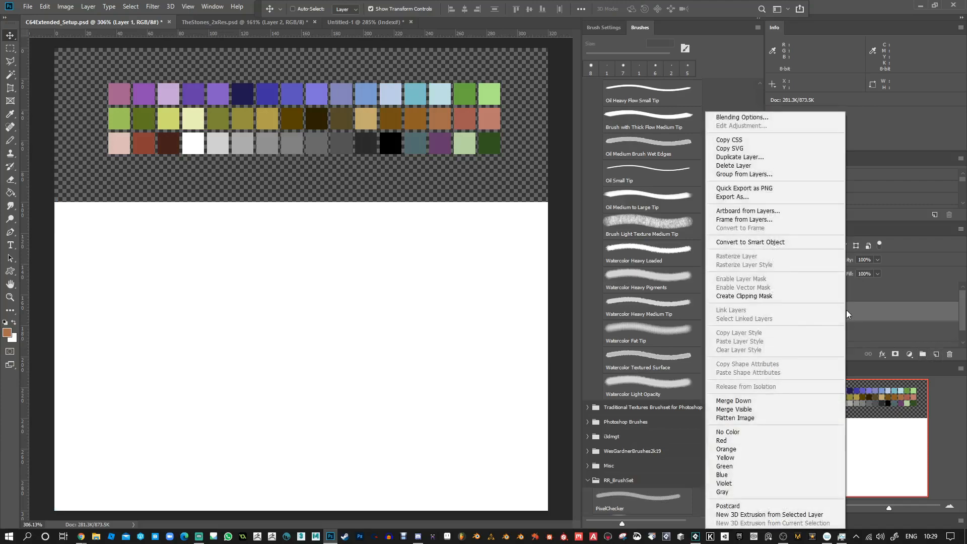
{"action": "left_click", "coordinate": [782, 297]}
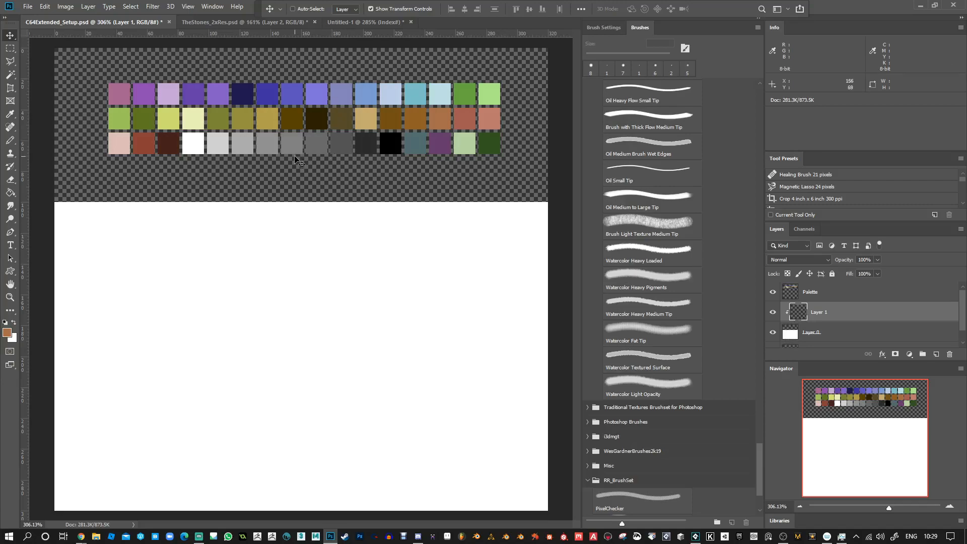
{"action": "left_click", "coordinate": [11, 141]}
Try freehand PixelChecker pencil strokes on the clipped layer in pale yellow and dark grey from the palette, undoing each one.
{"action": "left_click", "coordinate": [197, 119], "text": "alt"}
{"action": "mouse_move", "coordinate": [240, 204]}
{"action": "left_mouse_down"}
{"action": "mouse_move", "coordinate": [302, 322]}
{"action": "mouse_move", "coordinate": [293, 276]}
{"action": "mouse_move", "coordinate": [337, 324]}
{"action": "mouse_move", "coordinate": [331, 237]}
{"action": "left_mouse_up"}
{"action": "key", "text": "ctrl+z"}
{"action": "left_click", "coordinate": [341, 146], "text": "alt"}
{"action": "mouse_move", "coordinate": [373, 203]}
{"action": "left_mouse_down"}
{"action": "mouse_move", "coordinate": [302, 297]}
{"action": "mouse_move", "coordinate": [311, 296]}
{"action": "left_mouse_up"}
{"action": "key", "text": "ctrl+z"}
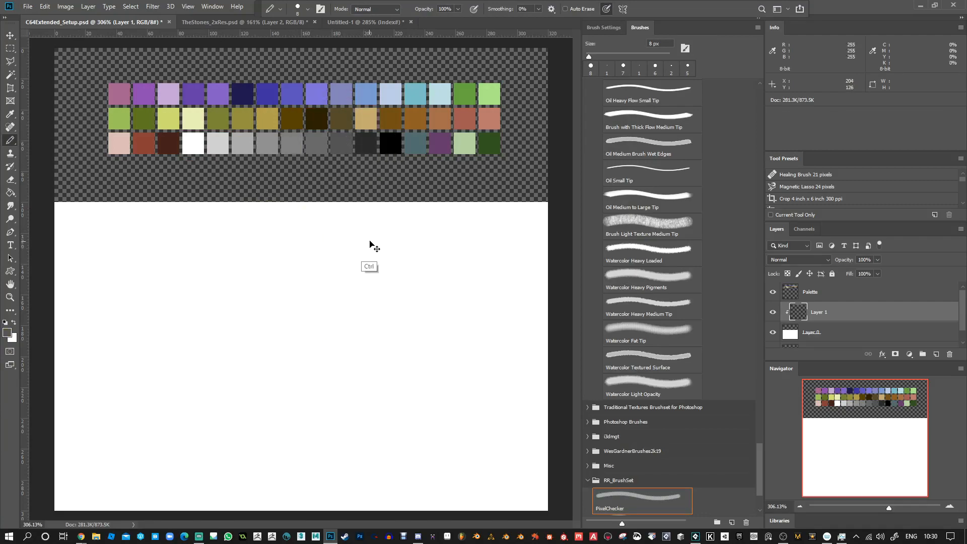
{"action": "mouse_move", "coordinate": [170, 377]}
{"action": "left_mouse_down"}
{"action": "mouse_move", "coordinate": [313, 351]}
{"action": "mouse_move", "coordinate": [439, 277]}
{"action": "mouse_move", "coordinate": [373, 361]}
{"action": "mouse_move", "coordinate": [245, 383]}
{"action": "mouse_move", "coordinate": [151, 430]}
{"action": "mouse_move", "coordinate": [364, 397]}
{"action": "mouse_move", "coordinate": [456, 360]}
{"action": "left_mouse_up"}
{"action": "mouse_move", "coordinate": [462, 309]}
{"action": "left_mouse_down"}
{"action": "mouse_move", "coordinate": [482, 455]}
{"action": "mouse_move", "coordinate": [464, 286]}
{"action": "mouse_move", "coordinate": [486, 273]}
{"action": "mouse_move", "coordinate": [487, 347]}
{"action": "mouse_move", "coordinate": [474, 259]}
{"action": "left_mouse_up"}
{"action": "key", "text": "ctrl+z"}
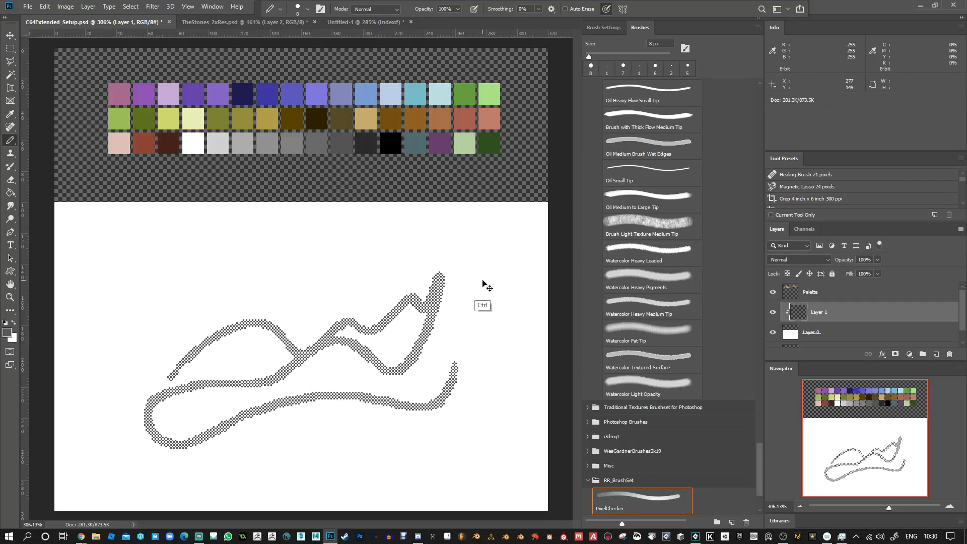
{"action": "key", "text": "ctrl+z"}
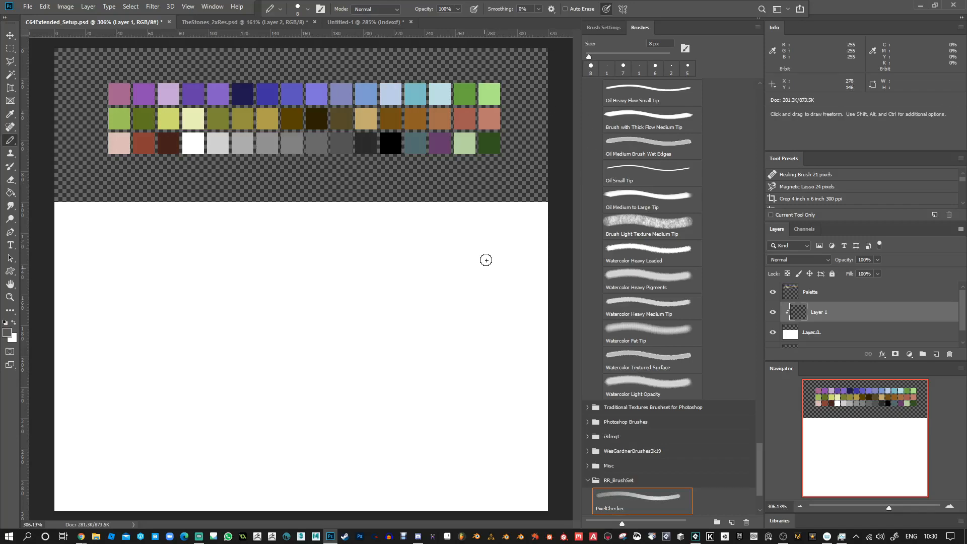
Open the brush's Texture settings, try a dark grey stroke at 337% texture scale, and undo it.
{"action": "left_click", "coordinate": [606, 27]}
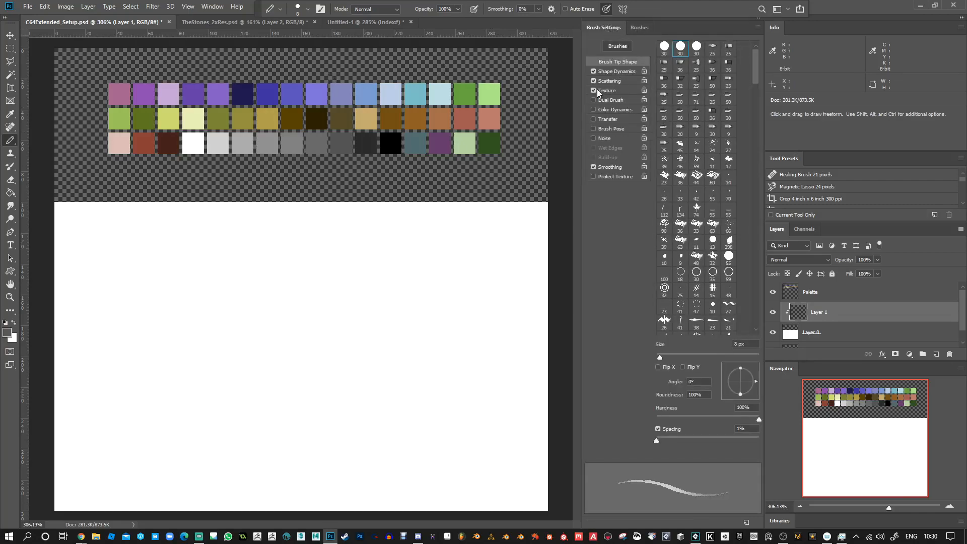
{"action": "left_click", "coordinate": [604, 90]}
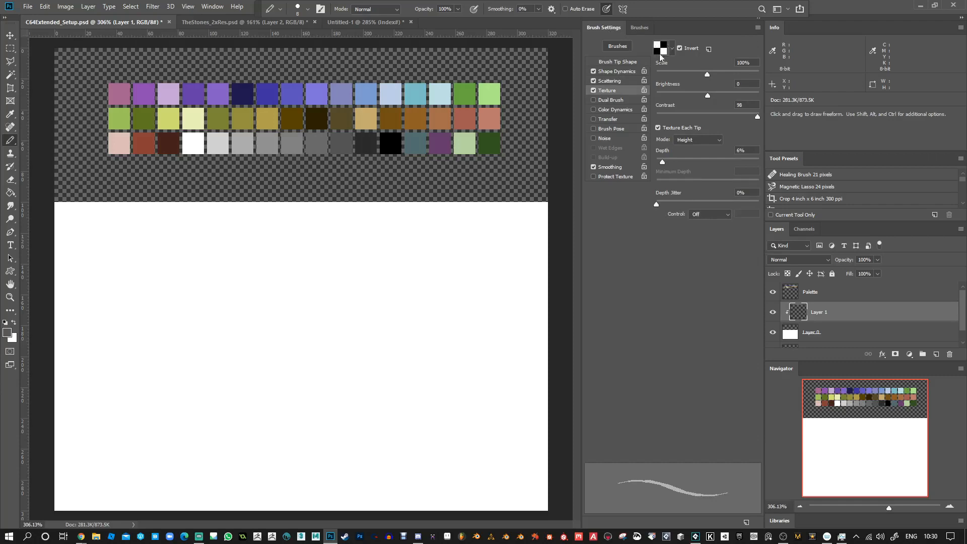
{"action": "left_click_drag", "start_coordinate": [706, 75], "coordinate": [739, 79]}
{"action": "mouse_move", "coordinate": [378, 309]}
{"action": "left_mouse_down"}
{"action": "mouse_move", "coordinate": [368, 333]}
{"action": "mouse_move", "coordinate": [403, 293]}
{"action": "left_mouse_up"}
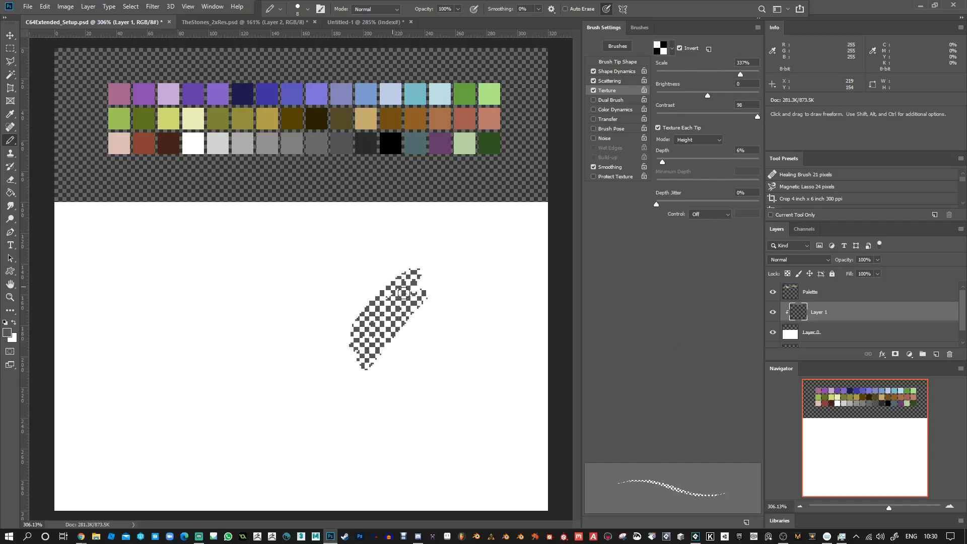
{"action": "key", "text": "ctrl+z"}
Set the texture scale to 100%, try a stroke on the white area, and undo it.
{"action": "left_click_drag", "start_coordinate": [740, 74], "coordinate": [726, 73]}
{"action": "type", "text": "100"}
{"action": "key", "text": "Return"}
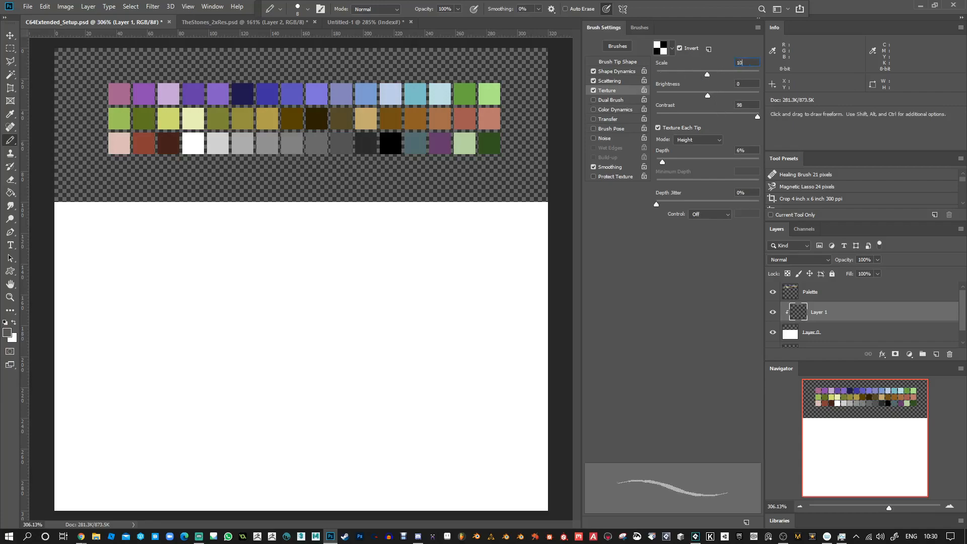
{"action": "mouse_move", "coordinate": [413, 246]}
{"action": "left_mouse_down"}
{"action": "mouse_move", "coordinate": [402, 264]}
{"action": "mouse_move", "coordinate": [412, 272]}
{"action": "mouse_move", "coordinate": [415, 232]}
{"action": "mouse_move", "coordinate": [392, 253]}
{"action": "mouse_move", "coordinate": [407, 247]}
{"action": "mouse_move", "coordinate": [404, 220]}
{"action": "mouse_move", "coordinate": [452, 184]}
{"action": "left_mouse_up"}
{"action": "key", "text": "ctrl+z"}
With the brush's Texture turned off, paint adjoining mid-green and light-green patches with a yellow-green band between them.
{"action": "left_click", "coordinate": [593, 91]}
{"action": "left_click", "coordinate": [461, 95], "text": "alt"}
{"action": "mouse_move", "coordinate": [305, 351]}
{"action": "left_mouse_down"}
{"action": "mouse_move", "coordinate": [348, 309]}
{"action": "mouse_move", "coordinate": [355, 327]}
{"action": "mouse_move", "coordinate": [380, 322]}
{"action": "mouse_move", "coordinate": [375, 342]}
{"action": "mouse_move", "coordinate": [402, 307]}
{"action": "mouse_move", "coordinate": [405, 345]}
{"action": "mouse_move", "coordinate": [383, 316]}
{"action": "left_mouse_up"}
{"action": "left_click", "coordinate": [491, 92], "text": "alt"}
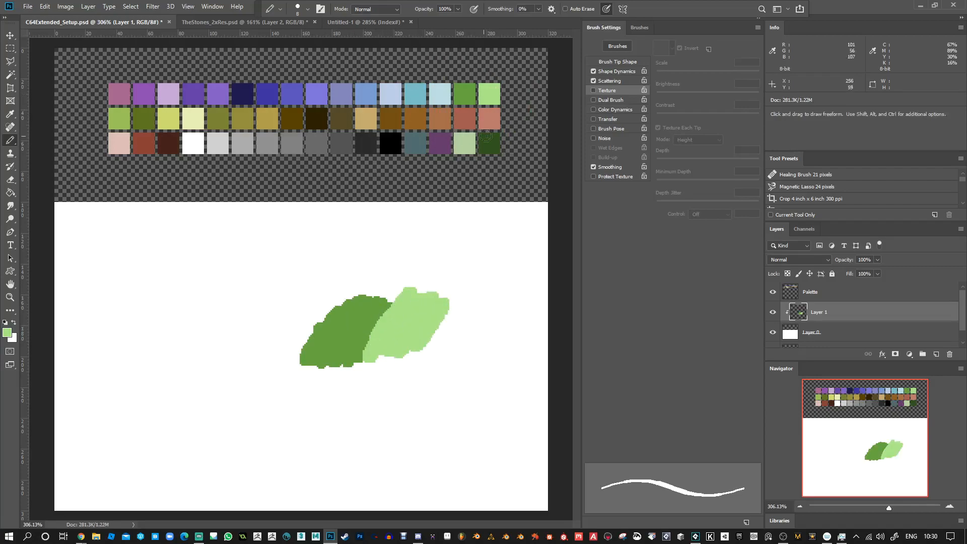
{"action": "left_click", "coordinate": [127, 116], "text": "alt"}
{"action": "mouse_move", "coordinate": [382, 302]}
{"action": "left_mouse_down"}
{"action": "mouse_move", "coordinate": [380, 314]}
{"action": "mouse_move", "coordinate": [393, 301]}
{"action": "mouse_move", "coordinate": [373, 350]}
{"action": "mouse_move", "coordinate": [390, 322]}
{"action": "left_mouse_up"}
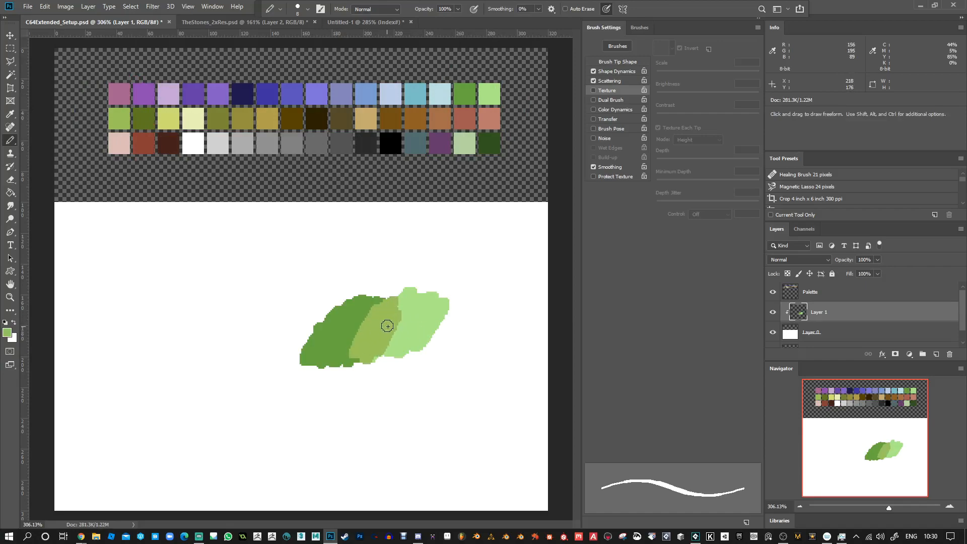
Turn the brush's Texture on and dither yellow-green over the light-green and mid-green patches beside the centre band.
{"action": "left_click", "coordinate": [594, 90]}
{"action": "mouse_move", "coordinate": [398, 317]}
{"action": "left_mouse_down"}
{"action": "mouse_move", "coordinate": [395, 330]}
{"action": "mouse_move", "coordinate": [416, 317]}
{"action": "mouse_move", "coordinate": [411, 313]}
{"action": "left_mouse_up"}
{"action": "mouse_move", "coordinate": [355, 325]}
{"action": "left_mouse_down"}
{"action": "mouse_move", "coordinate": [360, 312]}
{"action": "mouse_move", "coordinate": [358, 323]}
{"action": "left_mouse_up"}
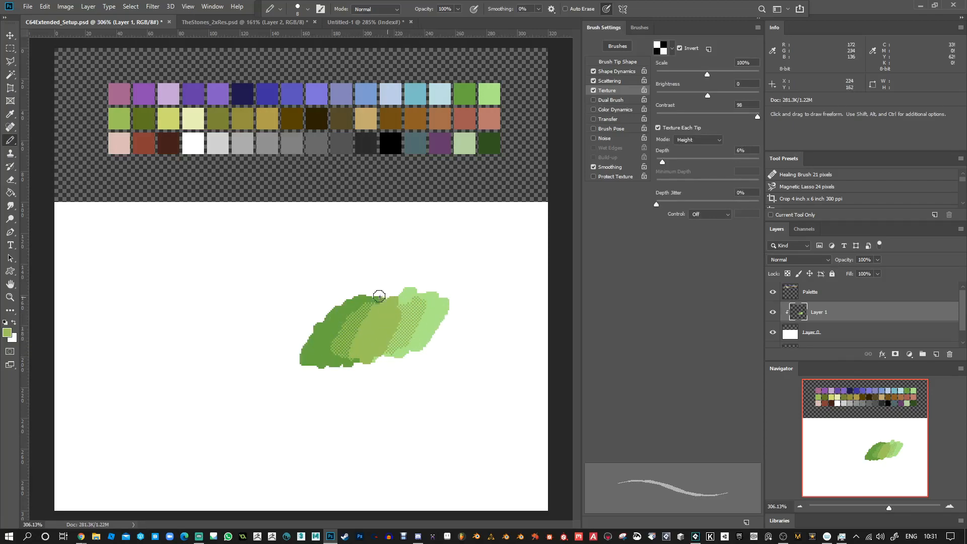
Create a new document 2 pixels wide and 2 pixels high.
{"action": "left_click", "coordinate": [27, 6]}
{"action": "left_click", "coordinate": [31, 18]}
{"action": "double_click", "coordinate": [198, 217]}
{"action": "type", "text": "2"}
{"action": "key", "text": "Tab"}
{"action": "type", "text": "2"}
{"action": "left_click", "coordinate": [339, 178]}
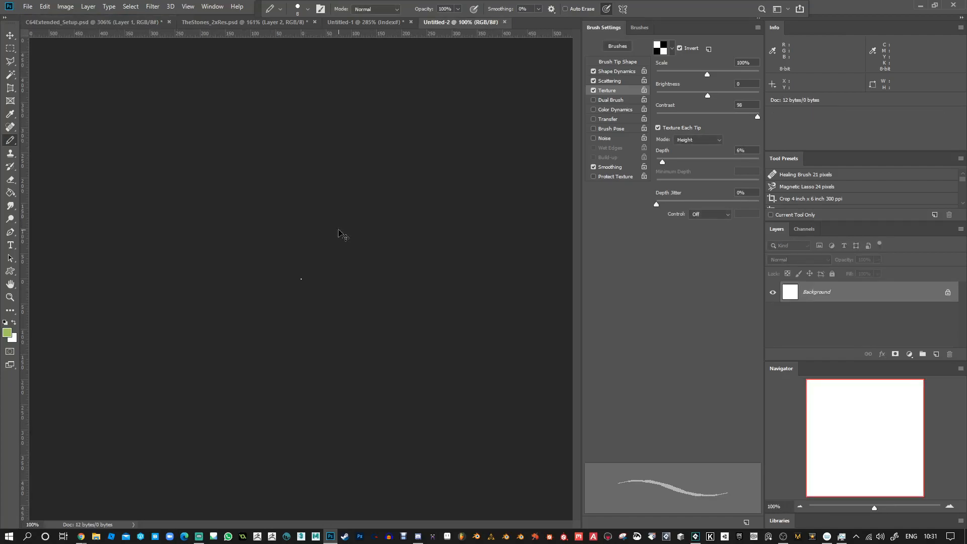
Set the foreground colour to black (#000000) for painting on the 2 × 2 pixel canvas.
{"action": "key", "text": "ctrl+0"}
{"action": "key", "text": "ctrl+1"}
{"action": "key", "text": "ctrl+0"}
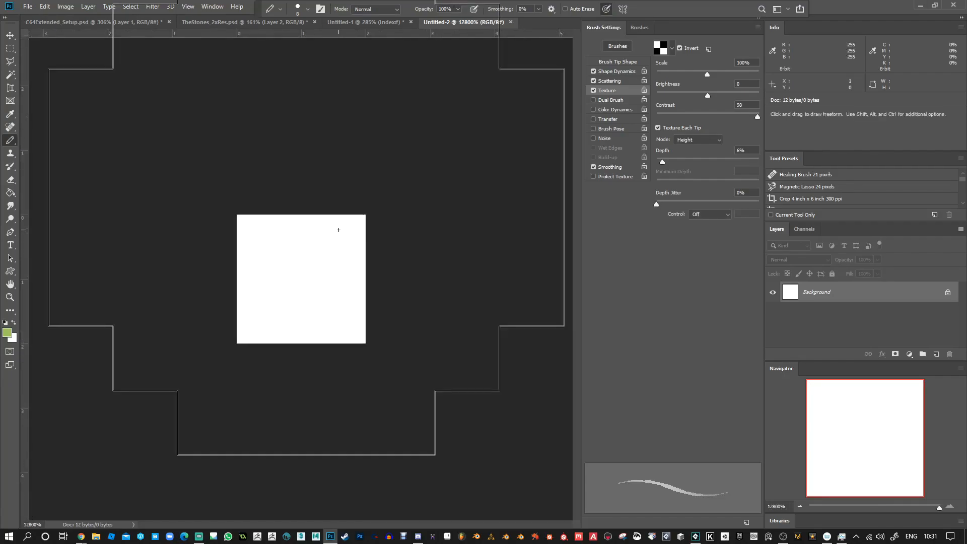
{"action": "left_click", "coordinate": [339, 230]}
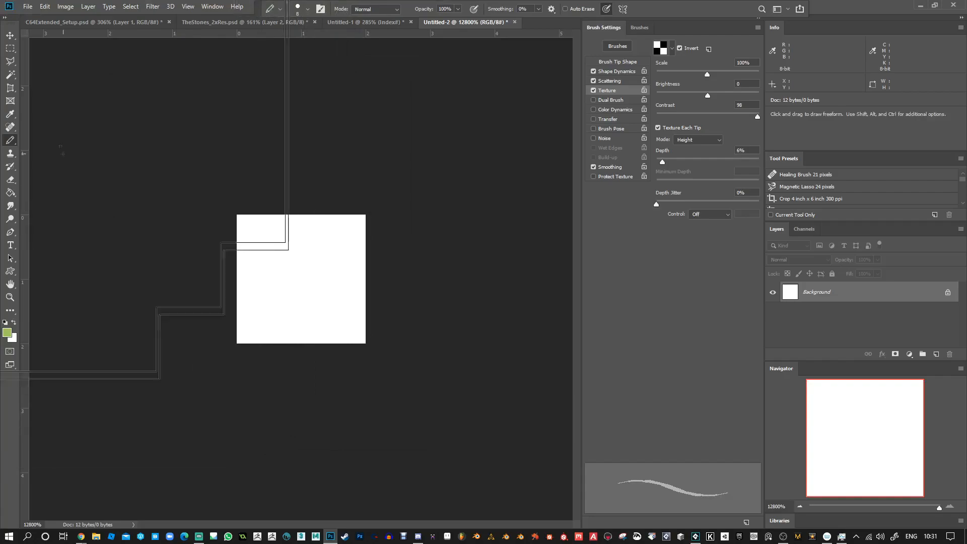
{"action": "left_click", "coordinate": [8, 333]}
{"action": "left_click_drag", "start_coordinate": [423, 372], "coordinate": [349, 444]}
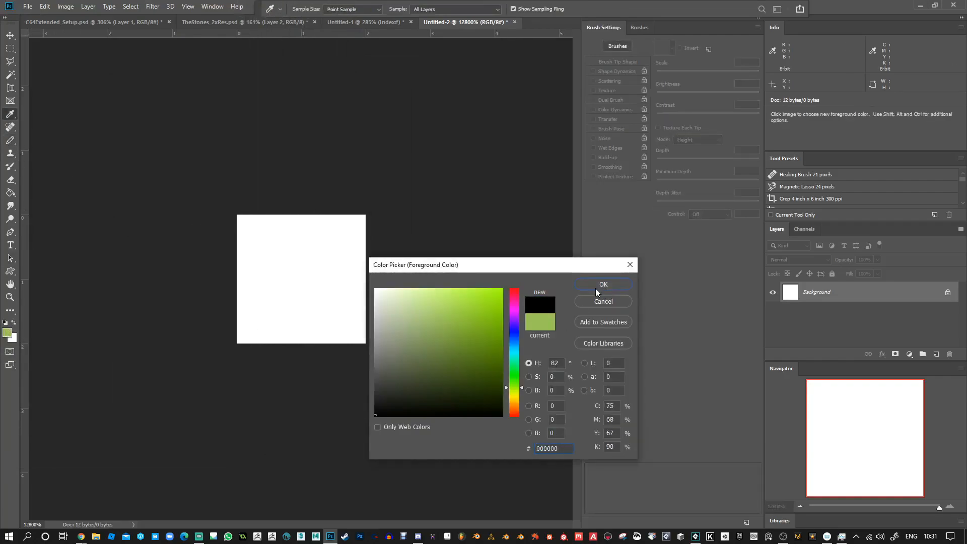
{"action": "left_click", "coordinate": [596, 290]}
Switch the Pencil to a 1 px Hard Round brush and paint the canvas's upper-left and lower-right pixels black.
{"action": "key", "text": "bracketleft"}
{"action": "key", "text": "bracketleft"}
{"action": "key", "text": "bracketleft"}
{"action": "key", "text": "bracketleft"}
{"action": "key", "text": "bracketleft"}
{"action": "right_click", "coordinate": [302, 258]}
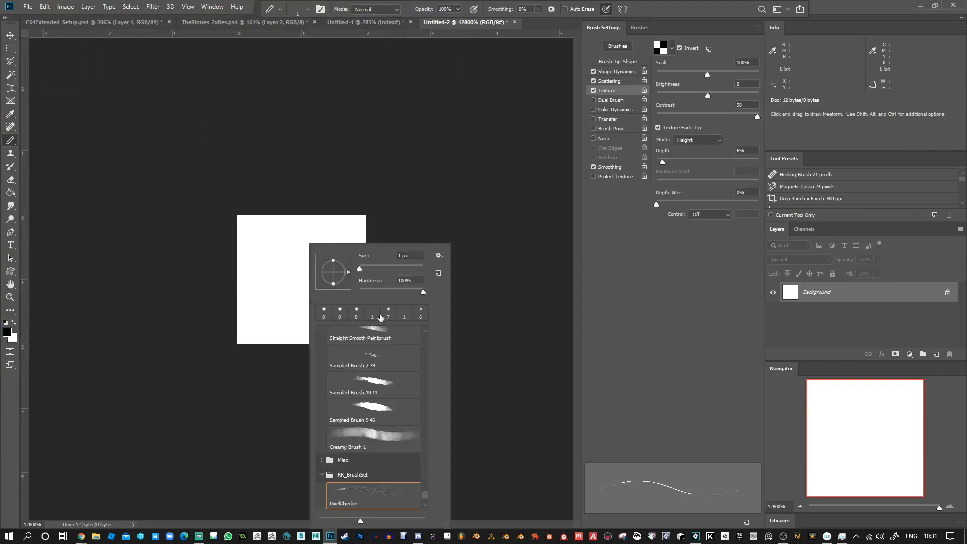
{"action": "left_click_drag", "start_coordinate": [424, 496], "coordinate": [425, 331]}
{"action": "left_click", "coordinate": [381, 395]}
{"action": "left_click", "coordinate": [360, 270]}
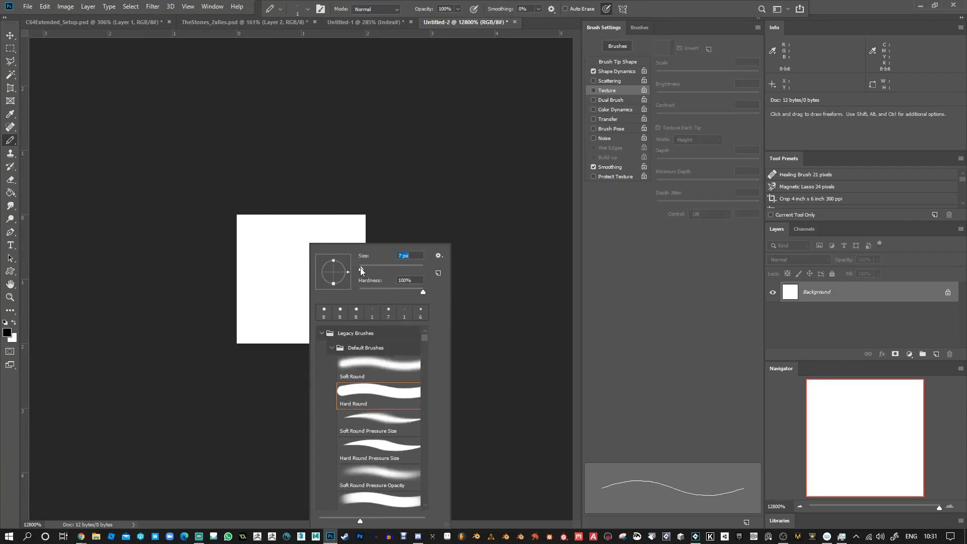
{"action": "left_click", "coordinate": [260, 246]}
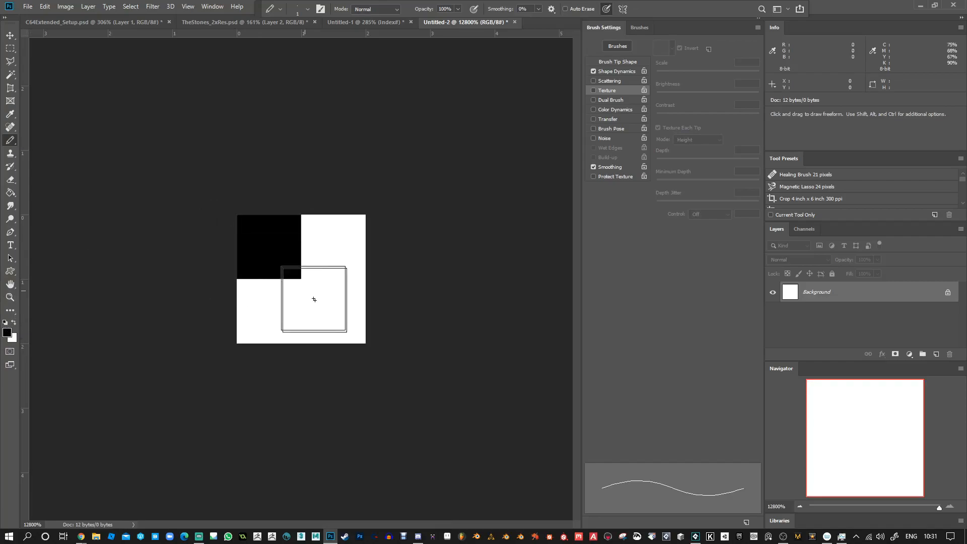
{"action": "left_click", "coordinate": [328, 319]}
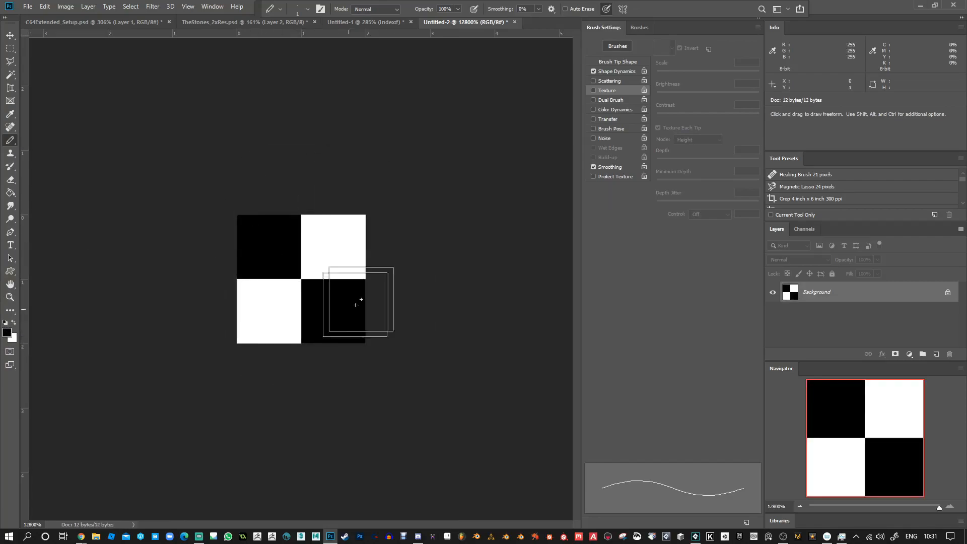
Open the Define Pattern dialog for the checkerboard and dismiss it without saving a pattern.
{"action": "left_click", "coordinate": [45, 8]}
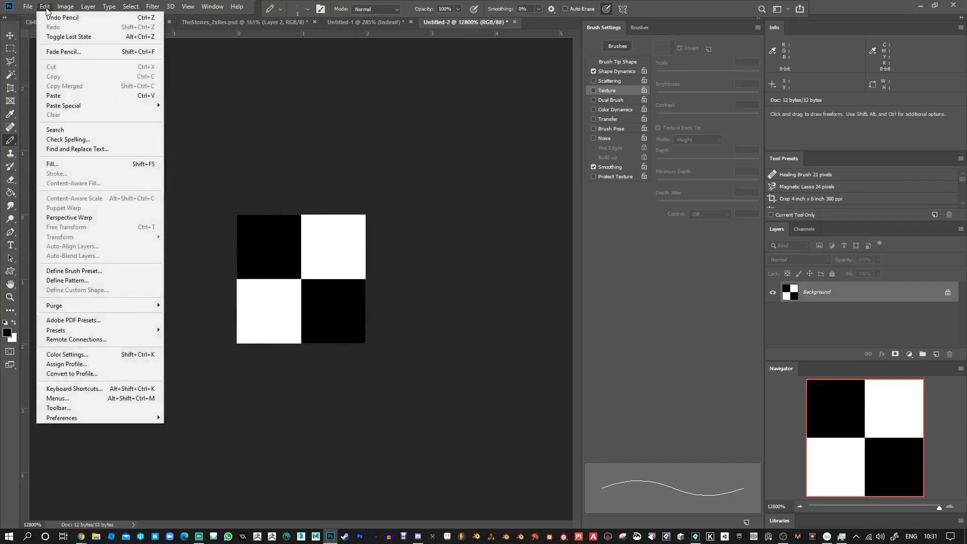
{"action": "left_click", "coordinate": [77, 281]}
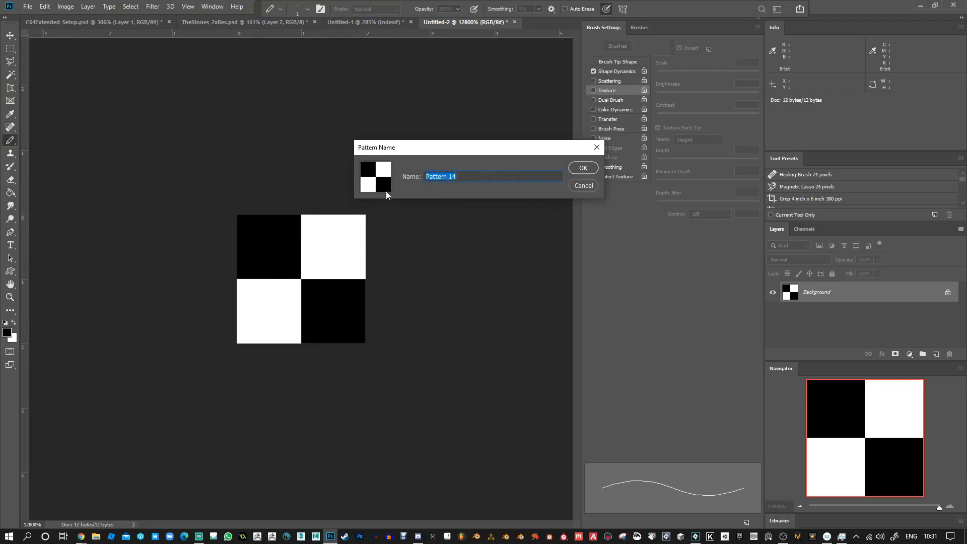
{"action": "left_click", "coordinate": [584, 186]}
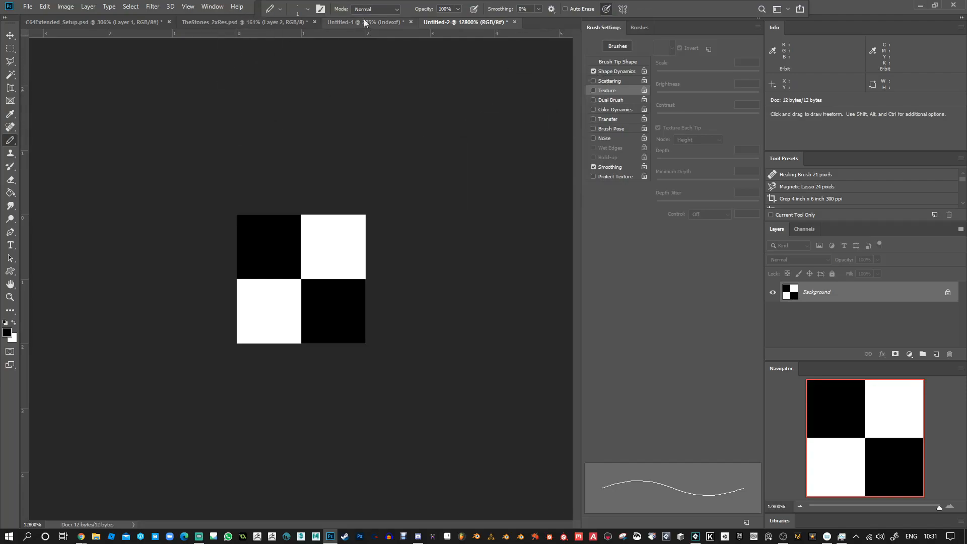
Create a new document measuring 600 × 600 pixels with a white background.
{"action": "left_click", "coordinate": [27, 6]}
{"action": "left_click", "coordinate": [35, 16]}
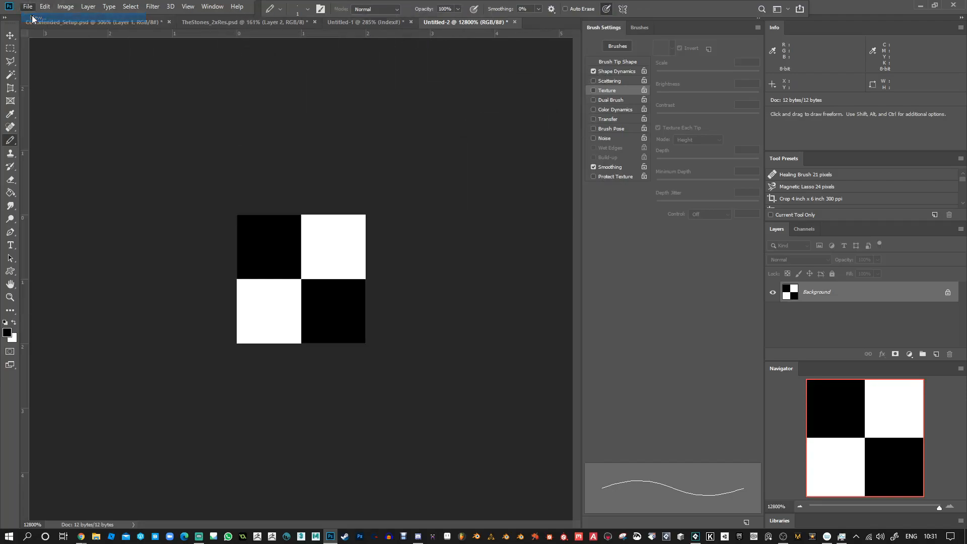
{"action": "left_click", "coordinate": [213, 216]}
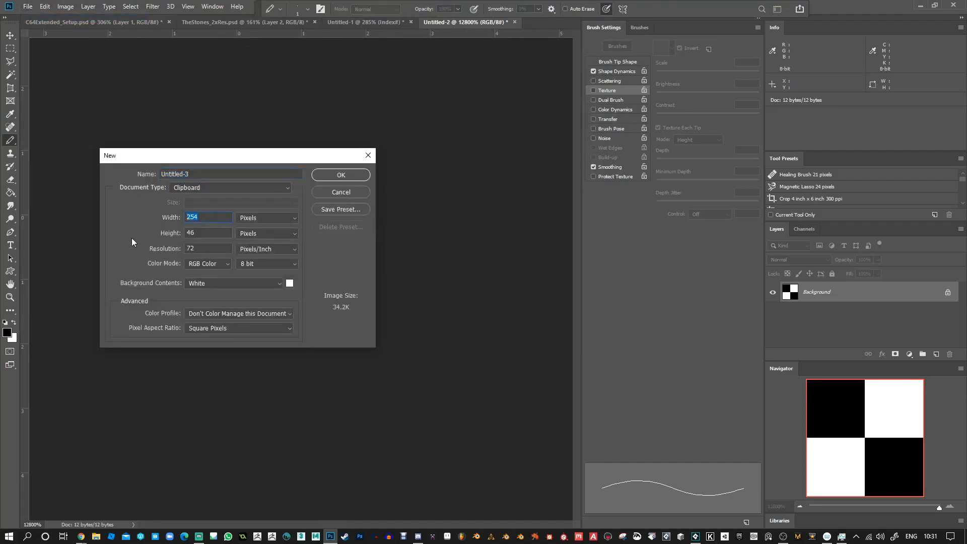
{"action": "type", "text": "600"}
{"action": "key", "text": "Tab"}
{"action": "type", "text": "600"}
{"action": "left_click", "coordinate": [341, 176]}
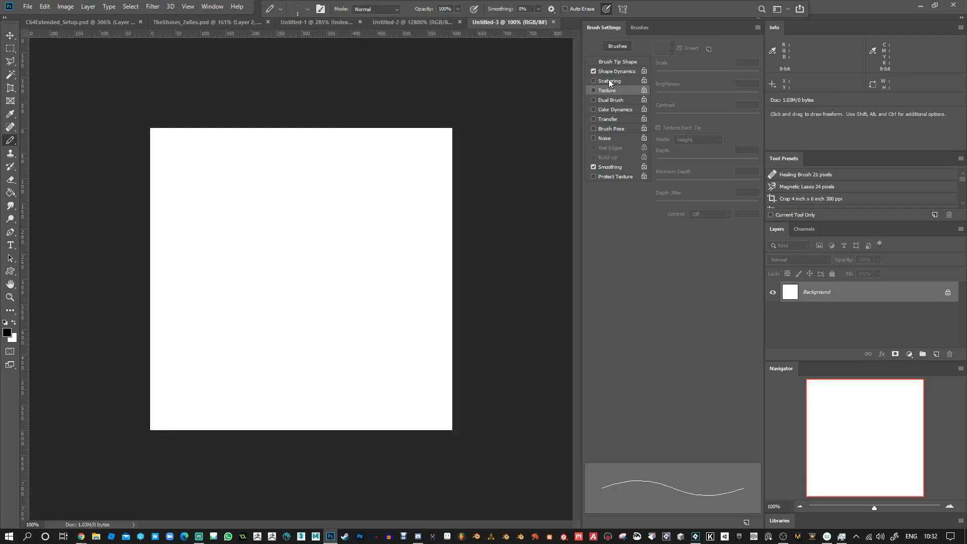
Enlarge the brush to 35 px and paint a wavy black vertical stroke on the left half of the canvas.
{"action": "key", "text": "bracketright"}
{"action": "key", "text": "bracketright"}
{"action": "key", "text": "bracketright"}
{"action": "key", "text": "bracketright"}
{"action": "key", "text": "bracketright"}
{"action": "key", "text": "bracketright"}
{"action": "key", "text": "bracketright"}
{"action": "key", "text": "bracketright"}
{"action": "key", "text": "bracketright"}
{"action": "key", "text": "bracketright"}
{"action": "key", "text": "bracketright"}
{"action": "key", "text": "bracketright"}
{"action": "key", "text": "bracketright"}
{"action": "key", "text": "bracketright"}
{"action": "mouse_move", "coordinate": [213, 172]}
{"action": "left_mouse_down"}
{"action": "mouse_move", "coordinate": [208, 246]}
{"action": "mouse_move", "coordinate": [245, 265]}
{"action": "mouse_move", "coordinate": [280, 337]}
{"action": "left_mouse_up"}
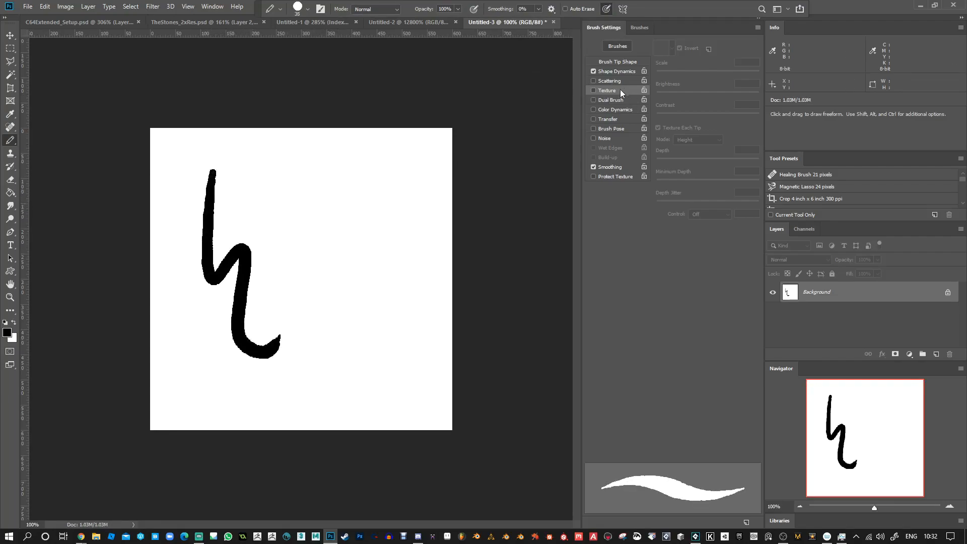
Set the brush's Minimum Diameter to 0%, reduce its tip spacing, and paint a second wavy stroke beside the first.
{"action": "left_click", "coordinate": [612, 71]}
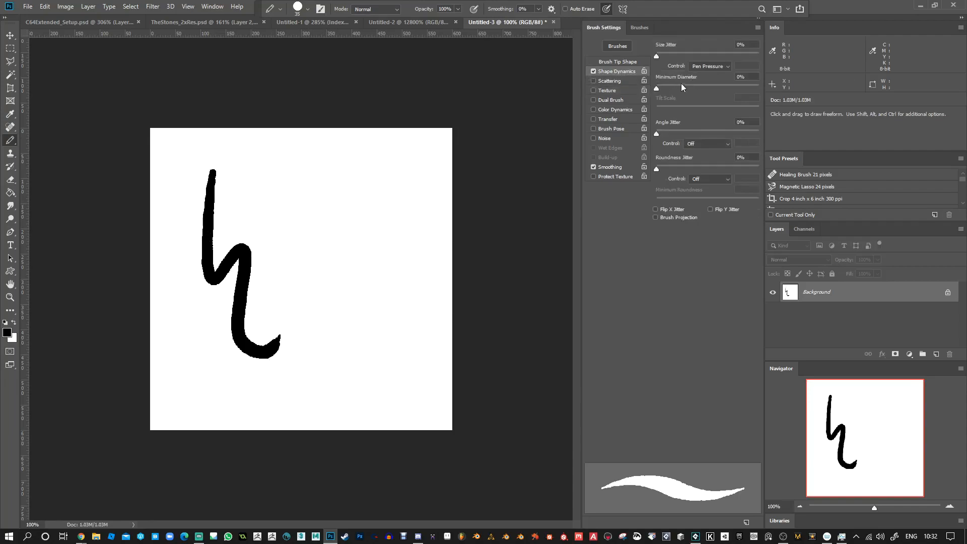
{"action": "mouse_move", "coordinate": [657, 87]}
{"action": "left_mouse_down"}
{"action": "mouse_move", "coordinate": [724, 89]}
{"action": "mouse_move", "coordinate": [651, 96]}
{"action": "mouse_move", "coordinate": [757, 89]}
{"action": "mouse_move", "coordinate": [639, 97]}
{"action": "mouse_move", "coordinate": [677, 85]}
{"action": "mouse_move", "coordinate": [557, 89]}
{"action": "left_mouse_up"}
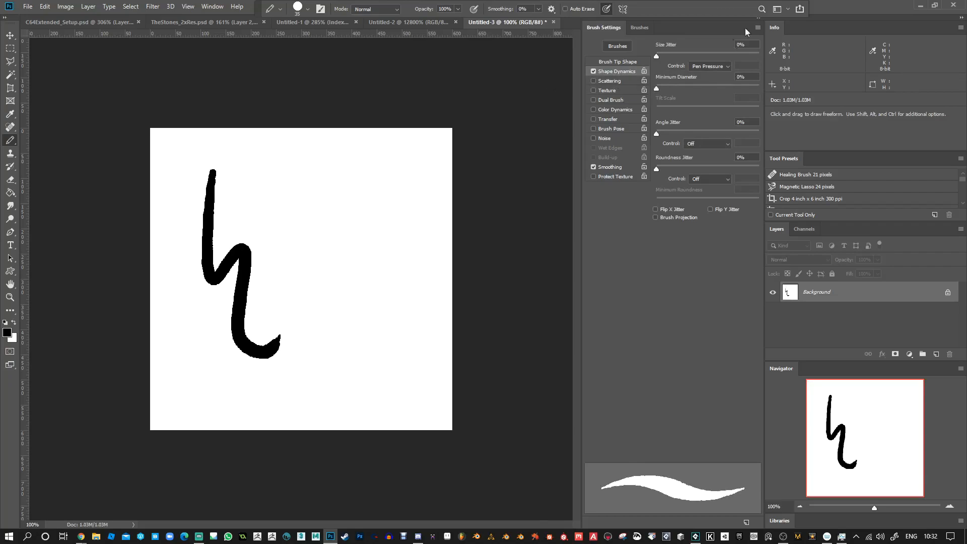
{"action": "left_click", "coordinate": [618, 62]}
{"action": "left_click_drag", "start_coordinate": [667, 440], "coordinate": [644, 443]}
{"action": "mouse_move", "coordinate": [266, 171]}
{"action": "left_mouse_down"}
{"action": "mouse_move", "coordinate": [268, 247]}
{"action": "mouse_move", "coordinate": [319, 351]}
{"action": "left_mouse_up"}
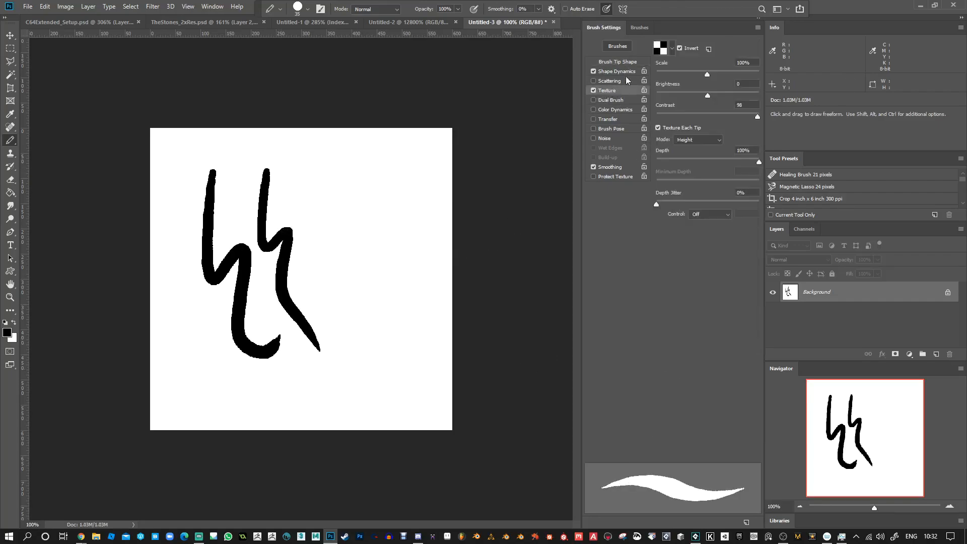
Enable the brush's Texture and choose a black-and-white speckled pattern for it.
{"action": "left_click", "coordinate": [672, 49]}
{"action": "mouse_move", "coordinate": [706, 77]}
{"action": "left_mouse_down"}
{"action": "mouse_move", "coordinate": [707, 120]}
{"action": "mouse_move", "coordinate": [708, 88]}
{"action": "left_mouse_up"}
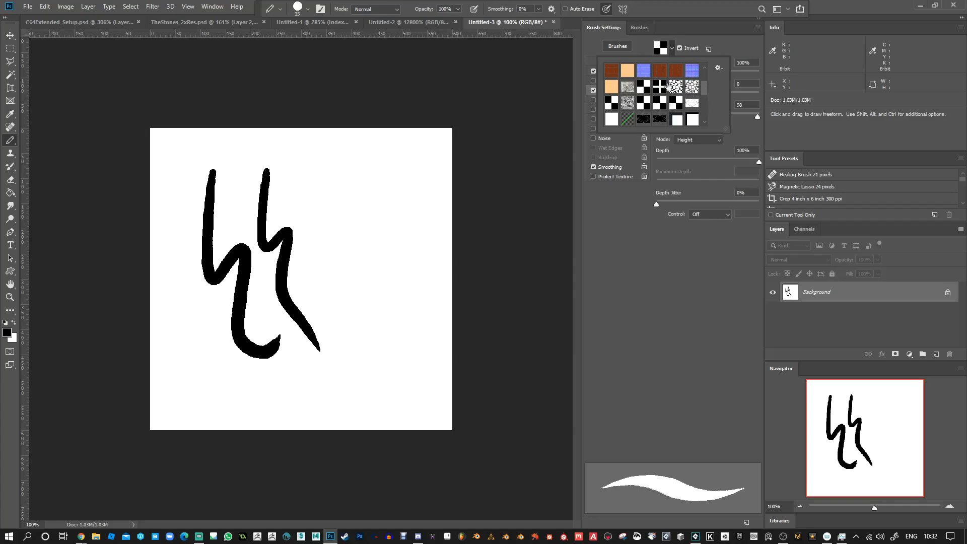
{"action": "left_click", "coordinate": [692, 87]}
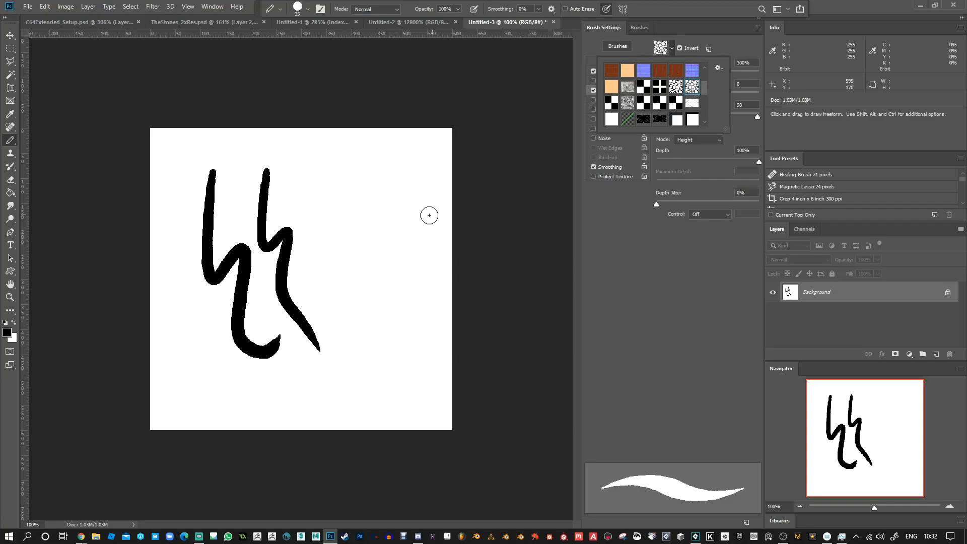
Paint a thick zigzag test stroke and set the brush texture's Scale to 3%, Brightness to -1, Contrast to 48 and Depth to 7%.
{"action": "left_click", "coordinate": [333, 222]}
{"action": "mouse_move", "coordinate": [337, 173]}
{"action": "left_mouse_down"}
{"action": "mouse_move", "coordinate": [378, 313]}
{"action": "mouse_move", "coordinate": [415, 302]}
{"action": "left_mouse_up"}
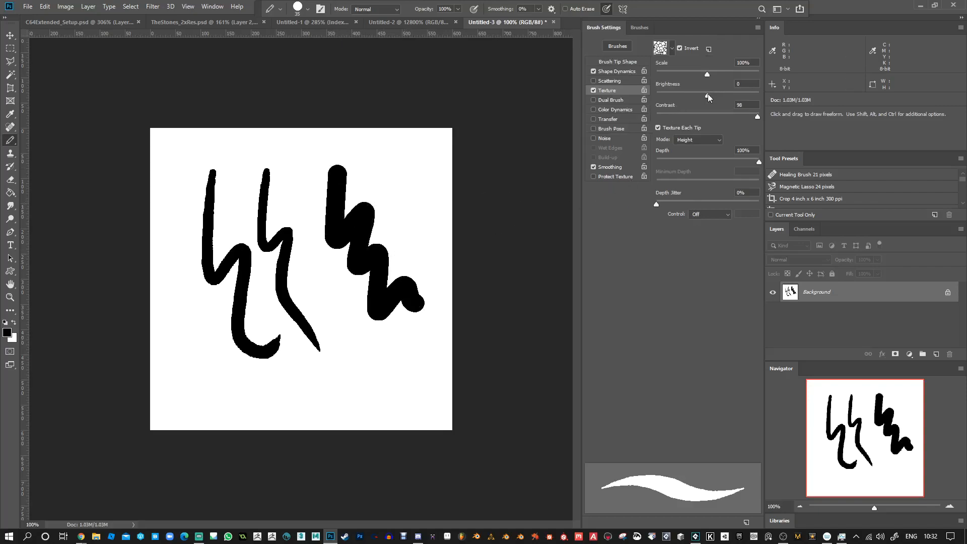
{"action": "left_click_drag", "start_coordinate": [707, 95], "coordinate": [681, 97]}
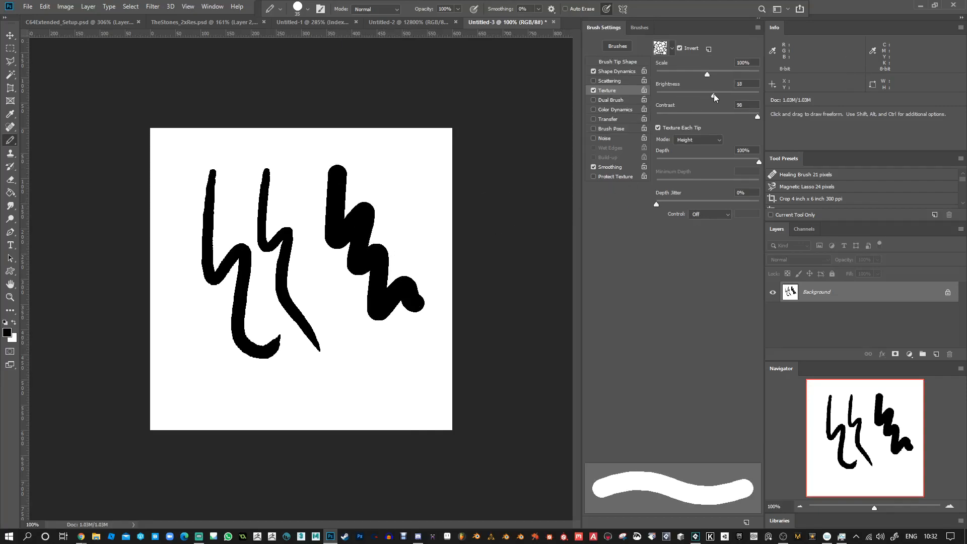
{"action": "mouse_move", "coordinate": [707, 74]}
{"action": "left_mouse_down"}
{"action": "mouse_move", "coordinate": [661, 86]}
{"action": "mouse_move", "coordinate": [681, 84]}
{"action": "left_mouse_up"}
{"action": "left_click_drag", "start_coordinate": [756, 116], "coordinate": [679, 120]}
{"action": "left_click_drag", "start_coordinate": [712, 166], "coordinate": [663, 172]}
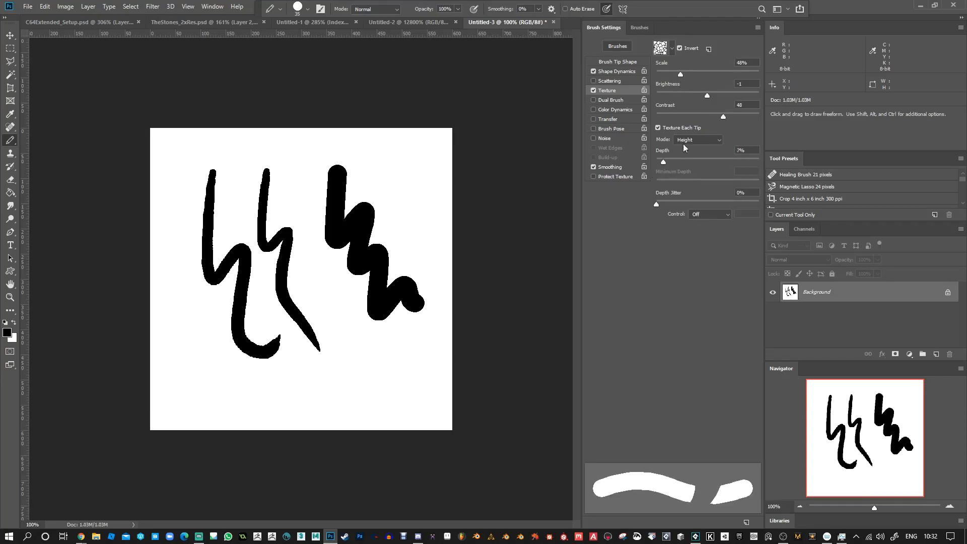
{"action": "mouse_move", "coordinate": [680, 74]}
{"action": "left_mouse_down"}
{"action": "mouse_move", "coordinate": [704, 81]}
{"action": "mouse_move", "coordinate": [656, 85]}
{"action": "left_mouse_up"}
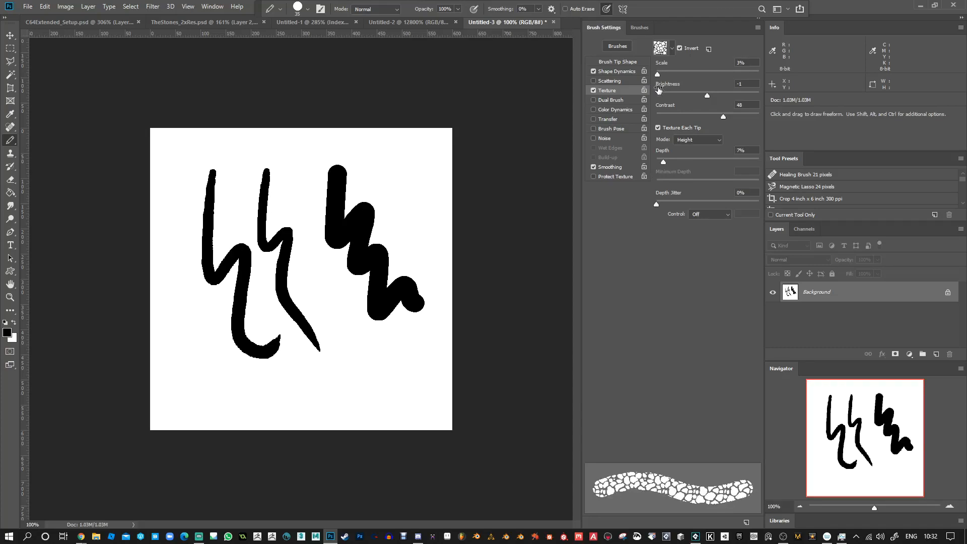
Paint several wavy textured test strokes across the right, middle and left of the canvas.
{"action": "mouse_move", "coordinate": [401, 160]}
{"action": "left_mouse_down"}
{"action": "mouse_move", "coordinate": [440, 293]}
{"action": "mouse_move", "coordinate": [356, 338]}
{"action": "mouse_move", "coordinate": [318, 218]}
{"action": "left_mouse_up"}
{"action": "left_click_drag", "start_coordinate": [338, 391], "coordinate": [305, 204]}
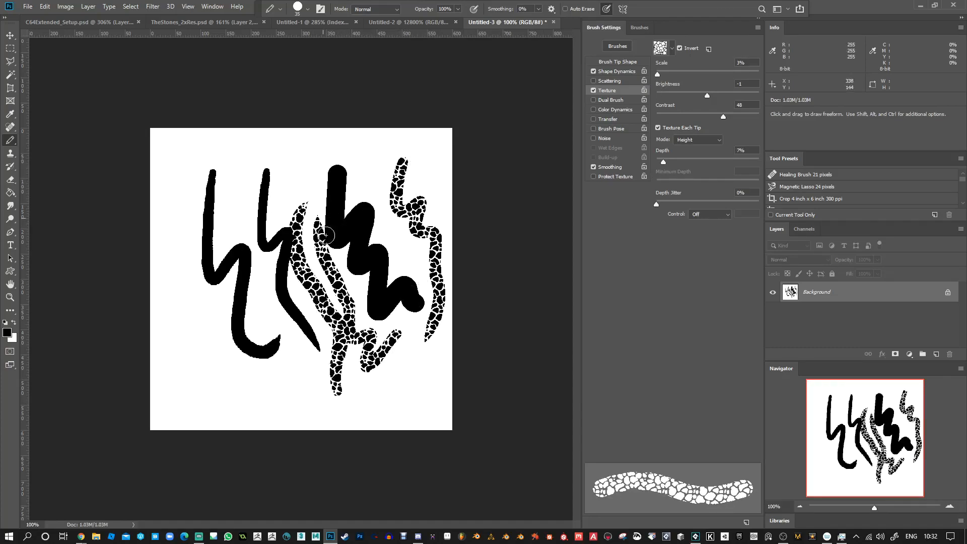
{"action": "left_click_drag", "start_coordinate": [291, 414], "coordinate": [190, 250]}
{"action": "mouse_move", "coordinate": [194, 398]}
{"action": "left_mouse_down"}
{"action": "mouse_move", "coordinate": [197, 222]}
{"action": "mouse_move", "coordinate": [213, 194]}
{"action": "left_mouse_up"}
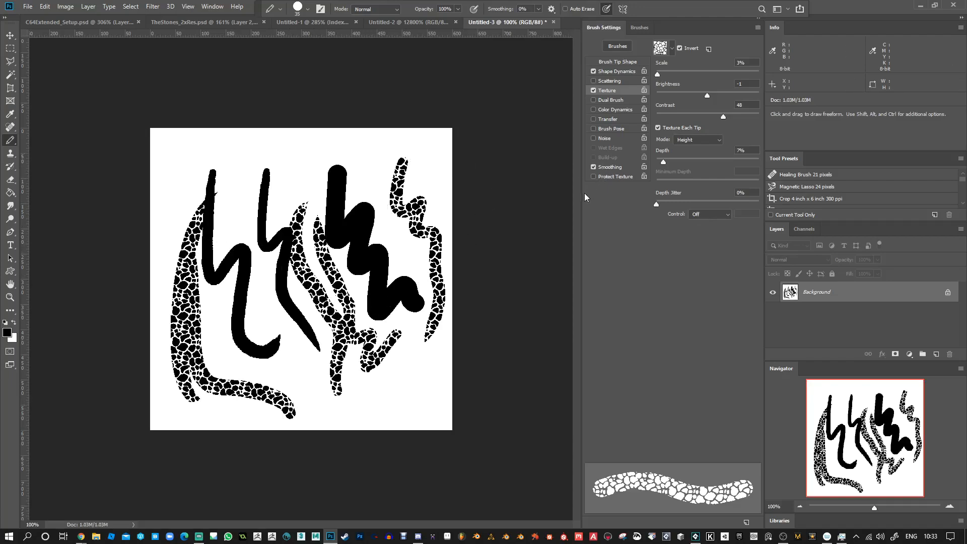
Undo all the painted strokes to return the canvas to blank white.
{"action": "key", "text": "ctrl+z"}
{"action": "key", "text": "ctrl+z"}
{"action": "key", "text": "ctrl+z"}
{"action": "key", "text": "ctrl+z"}
{"action": "key", "text": "ctrl+z"}
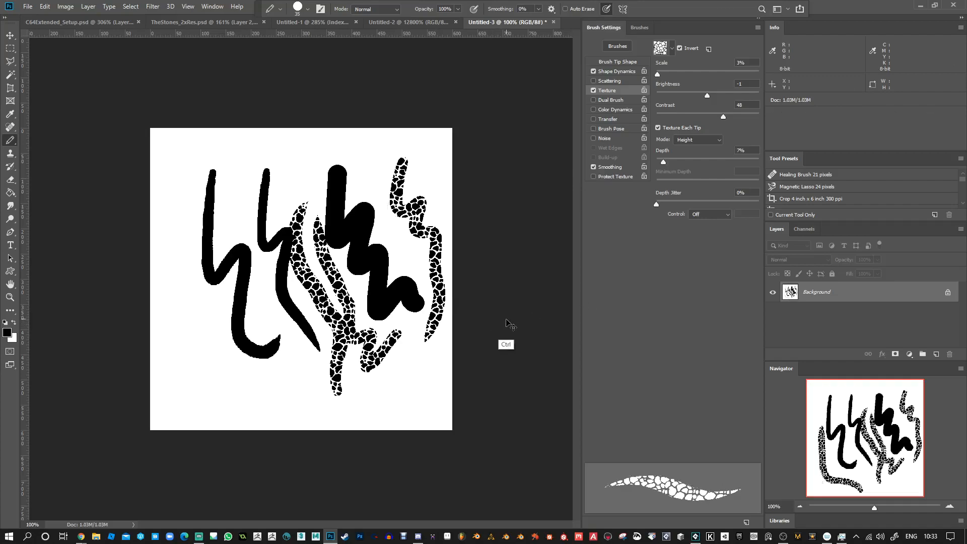
{"action": "key", "text": "ctrl+z"}
{"action": "key", "text": "ctrl+z"}
{"action": "key", "text": "ctrl+z"}
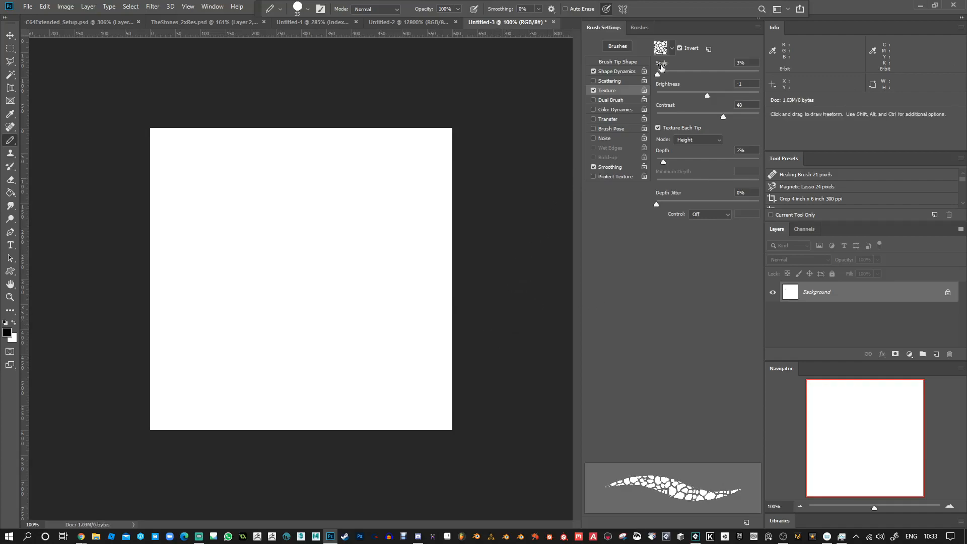
Choose the 2 × 2 black-and-white checker pattern as the brush texture.
{"action": "left_click", "coordinate": [670, 50]}
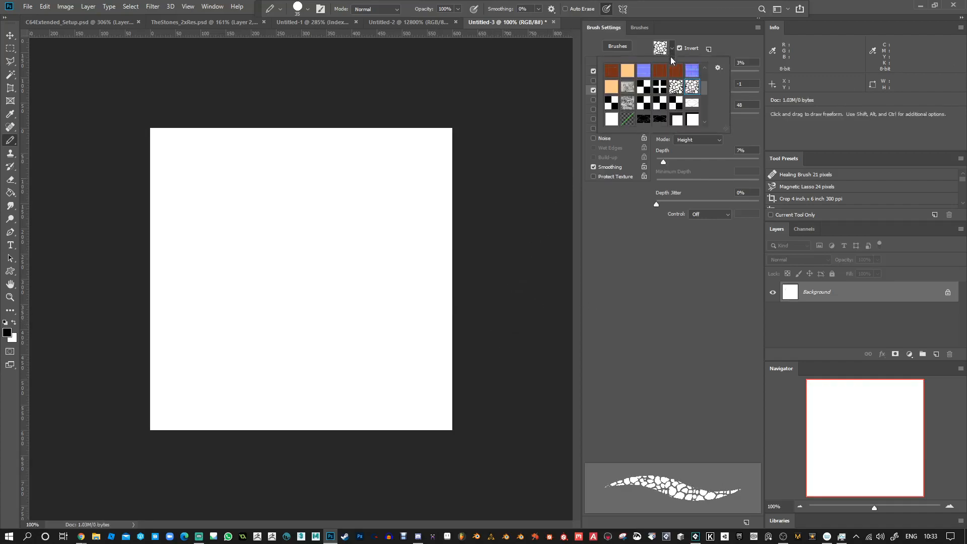
{"action": "left_click", "coordinate": [660, 103]}
{"action": "left_click", "coordinate": [324, 308]}
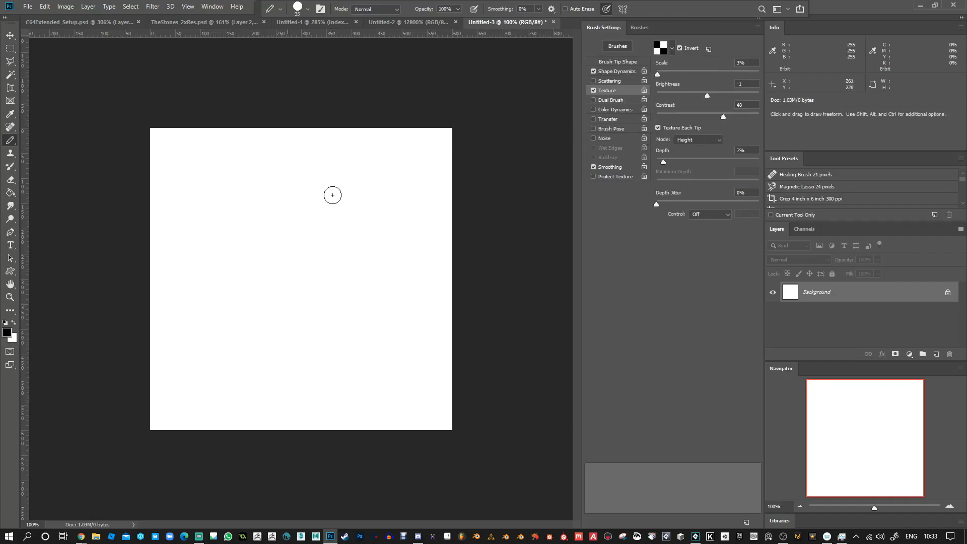
Set the texture's Scale to 101% and Depth to 16%, and paint a zigzag stroke on the right half of the canvas.
{"action": "left_click_drag", "start_coordinate": [658, 74], "coordinate": [661, 75]}
{"action": "mouse_move", "coordinate": [663, 161]}
{"action": "left_mouse_down"}
{"action": "mouse_move", "coordinate": [693, 161]}
{"action": "mouse_move", "coordinate": [661, 168]}
{"action": "mouse_move", "coordinate": [673, 171]}
{"action": "left_mouse_up"}
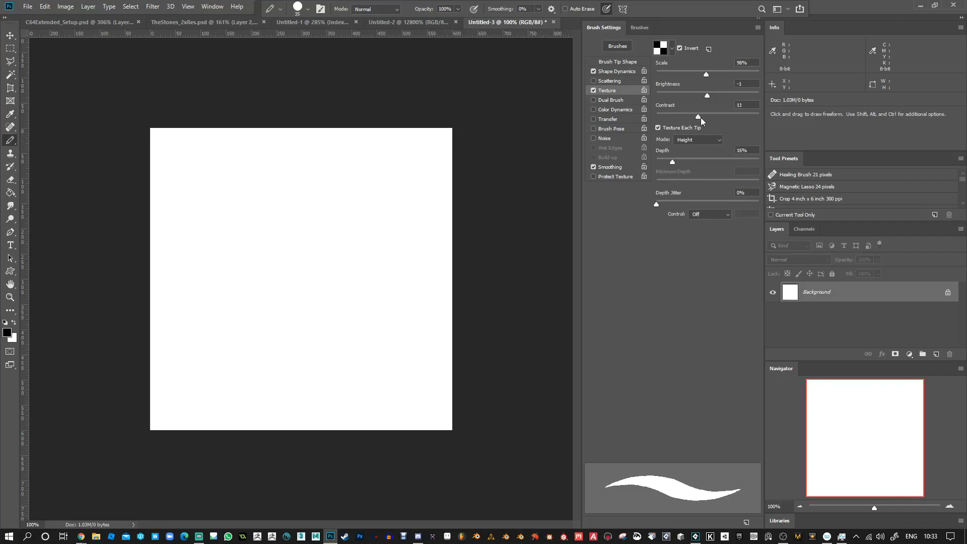
{"action": "left_click_drag", "start_coordinate": [682, 75], "coordinate": [708, 76]}
{"action": "left_click_drag", "start_coordinate": [342, 221], "coordinate": [426, 295]}
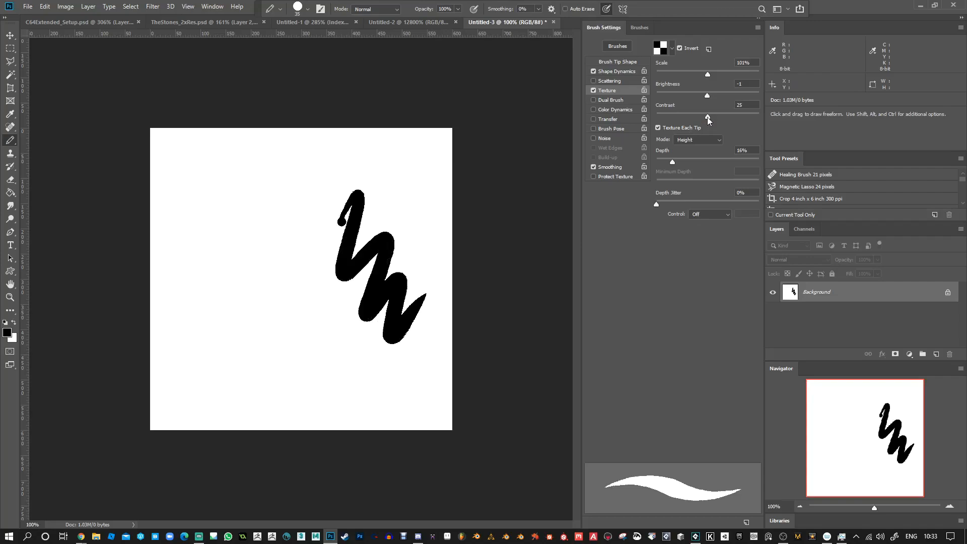
Set the texture's Scale to 82%, Brightness to -47 and Depth to 69%, and paint another zigzag stroke beside the first.
{"action": "mouse_move", "coordinate": [708, 103]}
{"action": "left_mouse_down"}
{"action": "mouse_move", "coordinate": [660, 108]}
{"action": "mouse_move", "coordinate": [736, 102]}
{"action": "mouse_move", "coordinate": [703, 74]}
{"action": "left_mouse_up"}
{"action": "left_click_drag", "start_coordinate": [677, 165], "coordinate": [727, 162]}
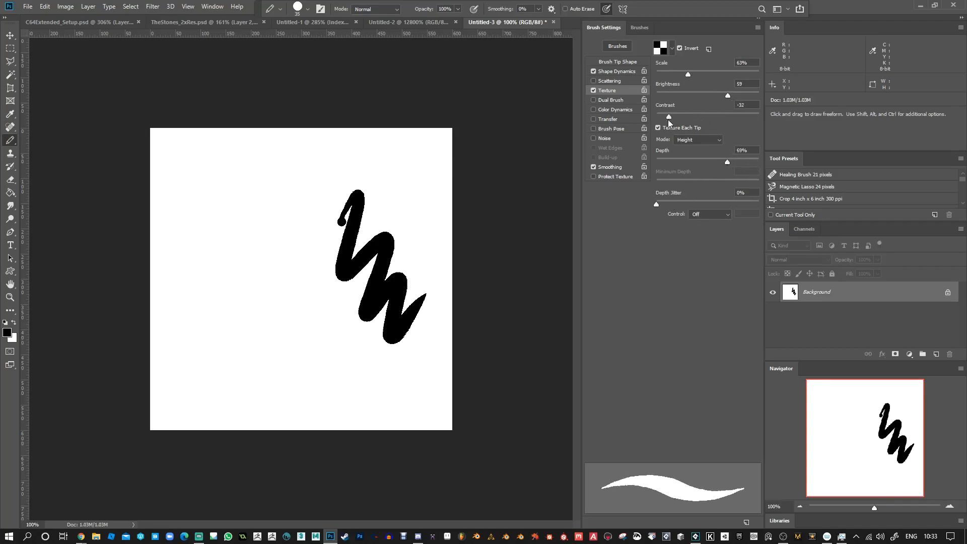
{"action": "left_click_drag", "start_coordinate": [723, 117], "coordinate": [693, 103]}
{"action": "mouse_move", "coordinate": [298, 162]}
{"action": "left_mouse_down"}
{"action": "mouse_move", "coordinate": [270, 255]}
{"action": "mouse_move", "coordinate": [370, 271]}
{"action": "left_mouse_up"}
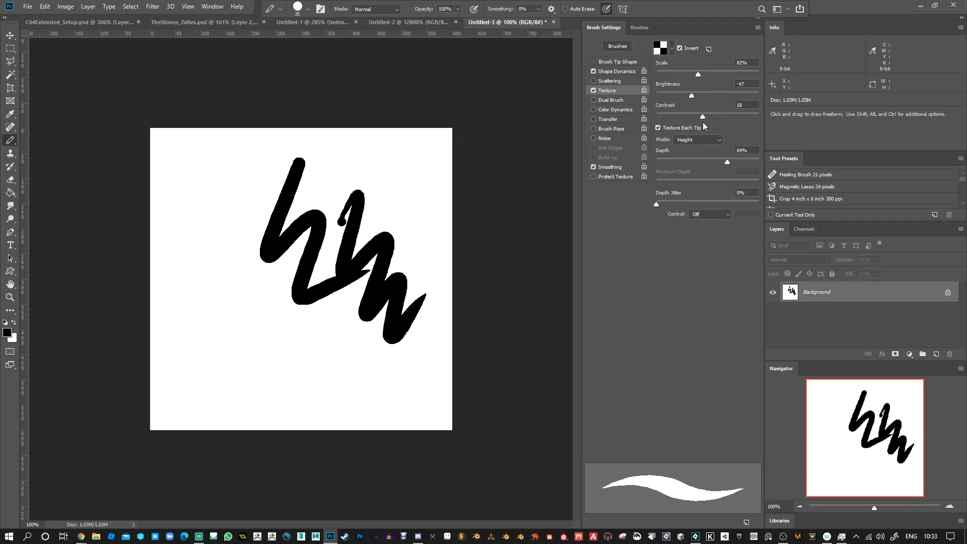
Set the texture's Depth to 10%, Contrast to 4 and Scale to 100%, and scribble a dithered area across the lower canvas.
{"action": "mouse_move", "coordinate": [727, 161]}
{"action": "left_mouse_down"}
{"action": "mouse_move", "coordinate": [659, 162]}
{"action": "mouse_move", "coordinate": [667, 162]}
{"action": "left_mouse_up"}
{"action": "mouse_move", "coordinate": [699, 75]}
{"action": "left_mouse_down"}
{"action": "mouse_move", "coordinate": [741, 77]}
{"action": "mouse_move", "coordinate": [705, 85]}
{"action": "left_mouse_up"}
{"action": "type", "text": "100"}
{"action": "mouse_move", "coordinate": [216, 202]}
{"action": "left_mouse_down"}
{"action": "mouse_move", "coordinate": [254, 333]}
{"action": "mouse_move", "coordinate": [304, 276]}
{"action": "mouse_move", "coordinate": [283, 313]}
{"action": "mouse_move", "coordinate": [251, 305]}
{"action": "mouse_move", "coordinate": [263, 355]}
{"action": "mouse_move", "coordinate": [310, 360]}
{"action": "mouse_move", "coordinate": [305, 332]}
{"action": "mouse_move", "coordinate": [380, 360]}
{"action": "mouse_move", "coordinate": [355, 302]}
{"action": "mouse_move", "coordinate": [320, 322]}
{"action": "mouse_move", "coordinate": [311, 317]}
{"action": "mouse_move", "coordinate": [327, 288]}
{"action": "mouse_move", "coordinate": [371, 297]}
{"action": "left_mouse_up"}
Examine the dithered stroke's checkerboard pixels up close and at normal size beside the solid black strokes.
{"action": "scroll", "coordinate": [335, 297], "scroll_direction": "up", "scroll_amount": 20}
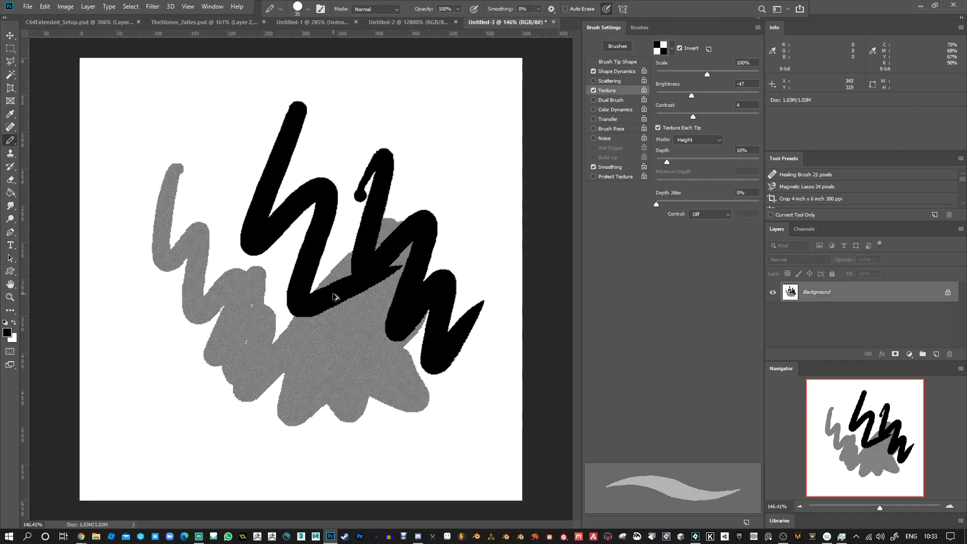
{"action": "scroll", "coordinate": [306, 288], "scroll_direction": "up", "scroll_amount": 5}
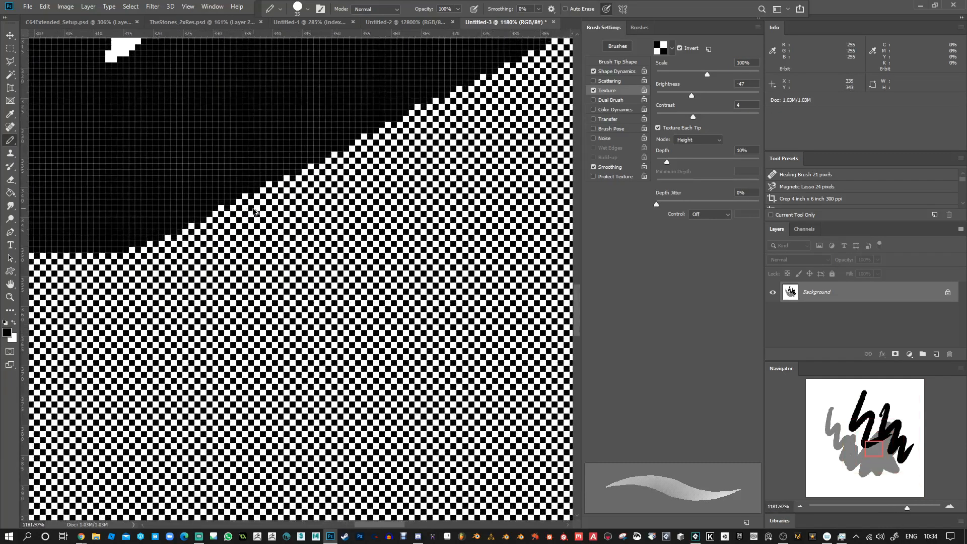
{"action": "scroll", "coordinate": [307, 285], "scroll_direction": "down", "scroll_amount": 14}
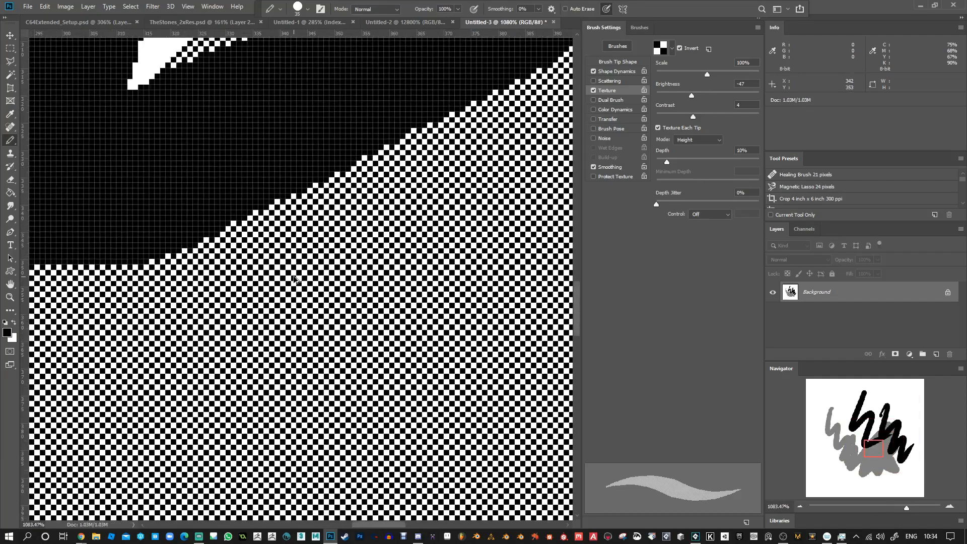
{"action": "scroll", "coordinate": [315, 291], "scroll_direction": "down", "scroll_amount": 9}
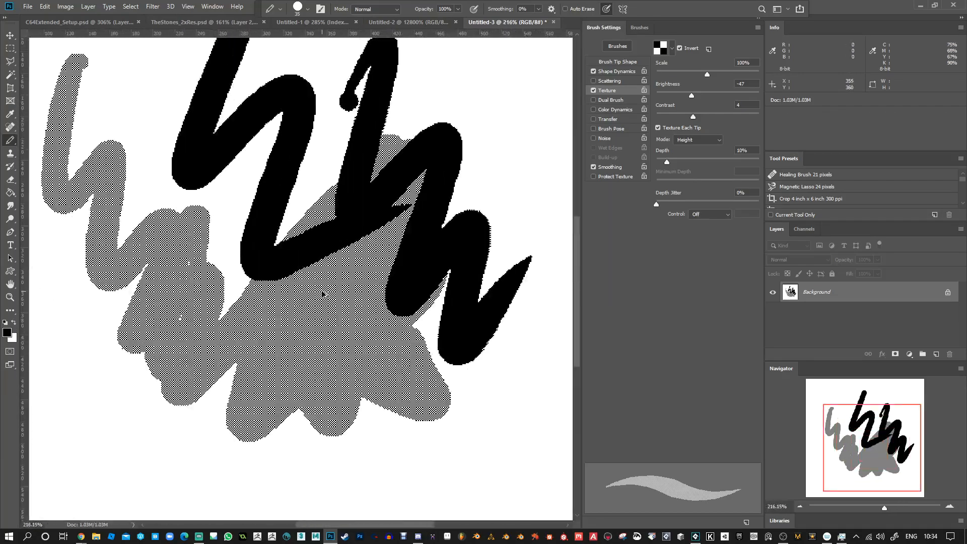
{"action": "scroll", "coordinate": [343, 344], "scroll_direction": "up", "scroll_amount": 1}
{"action": "scroll", "coordinate": [342, 340], "scroll_direction": "up", "scroll_amount": 2}
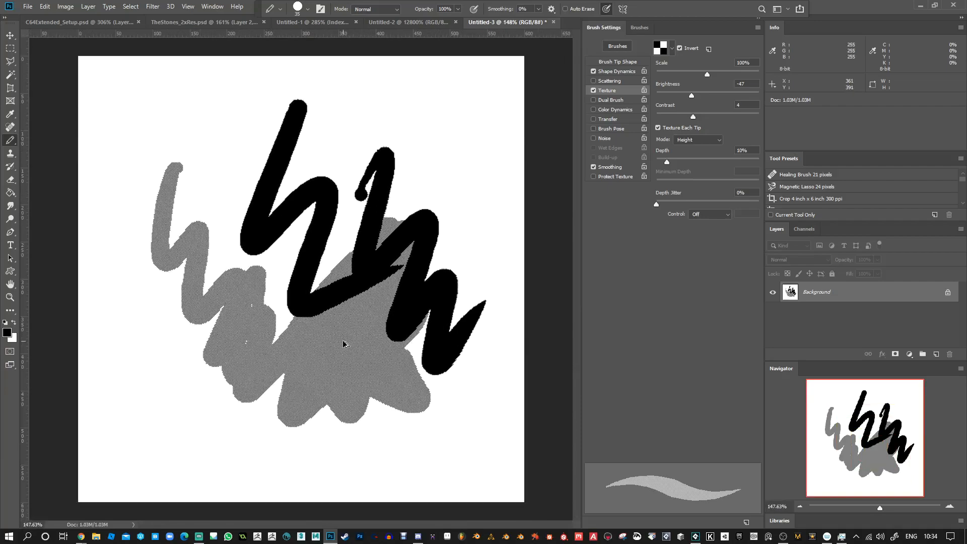
{"action": "scroll", "coordinate": [346, 339], "scroll_direction": "down", "scroll_amount": 1}
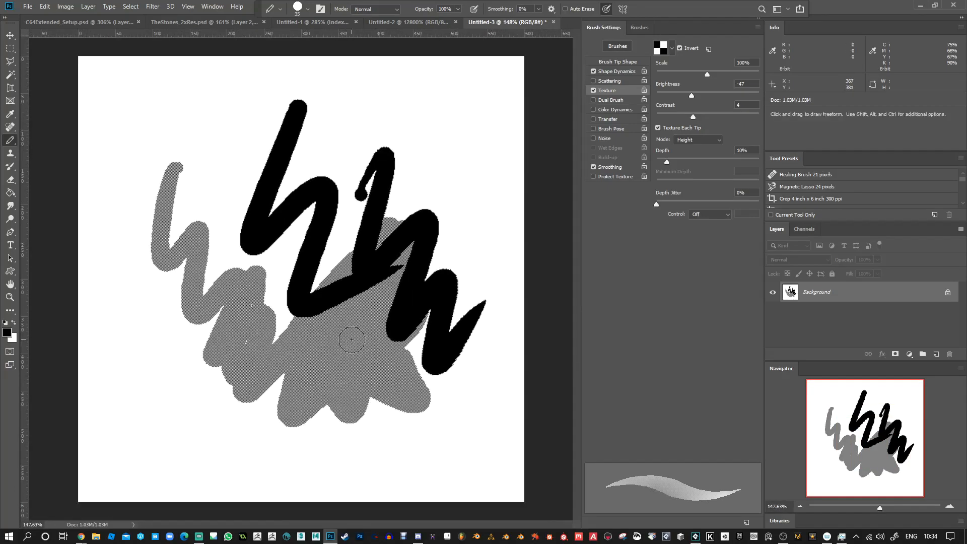
{"action": "scroll", "coordinate": [352, 339], "scroll_direction": "down", "scroll_amount": 2}
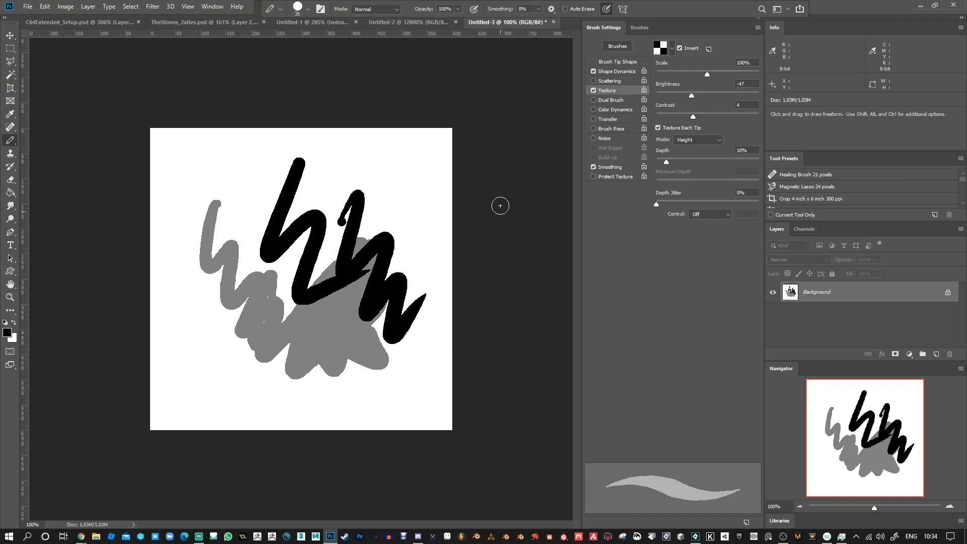
Bring up the C64Extended_Setup.psd document and load the Group 1 layer's outline as a selection.
{"action": "left_click", "coordinate": [390, 23]}
{"action": "left_click", "coordinate": [307, 23]}
{"action": "left_click", "coordinate": [197, 22]}
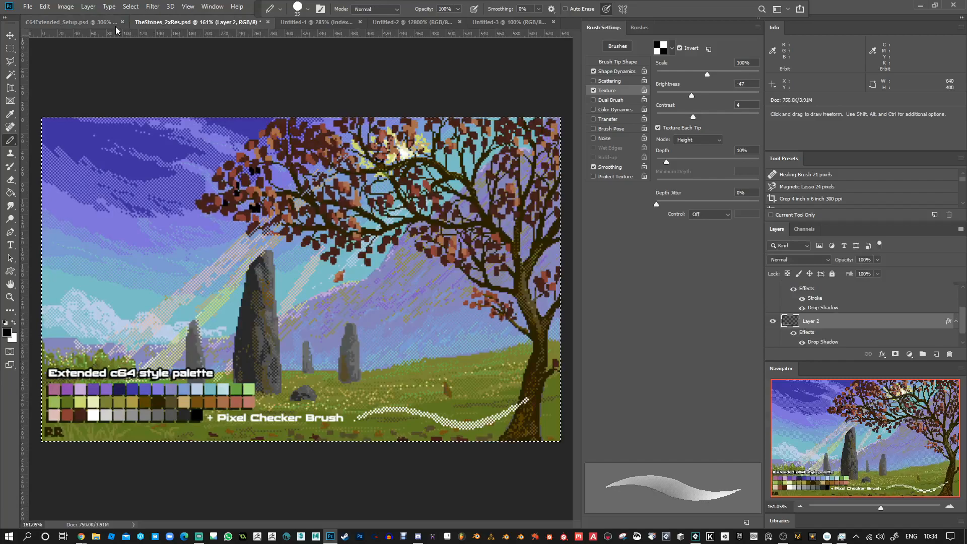
{"action": "left_click", "coordinate": [96, 23]}
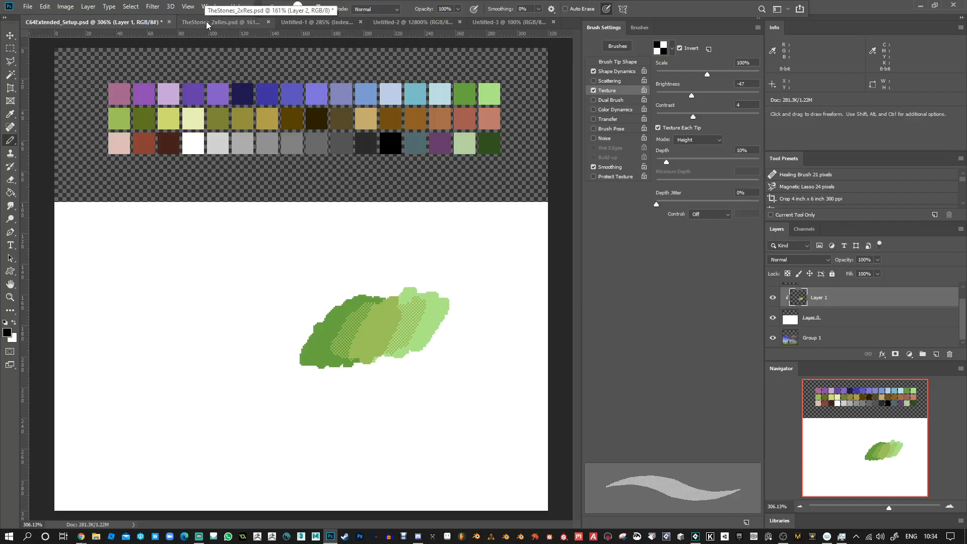
{"action": "left_click", "coordinate": [809, 344]}
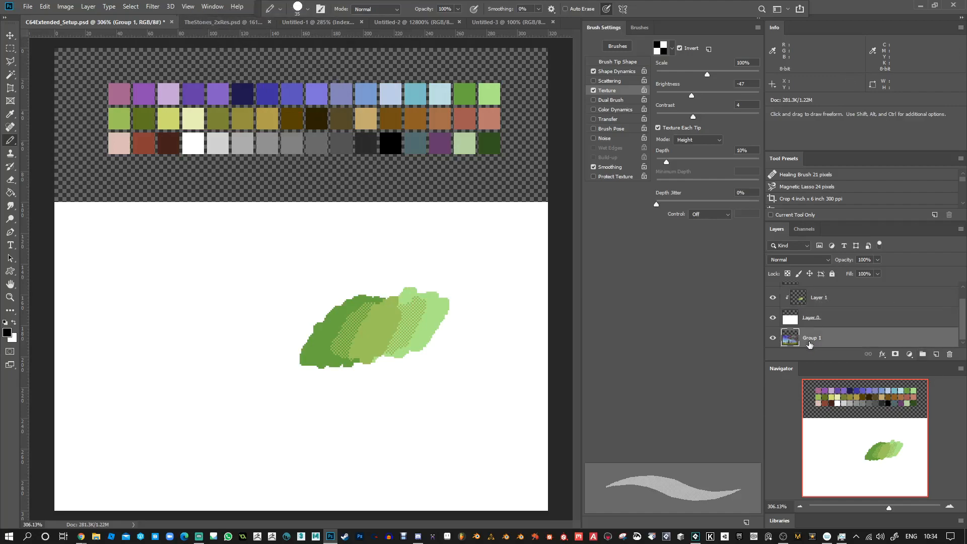
{"action": "left_click", "coordinate": [794, 341], "text": "ctrl"}
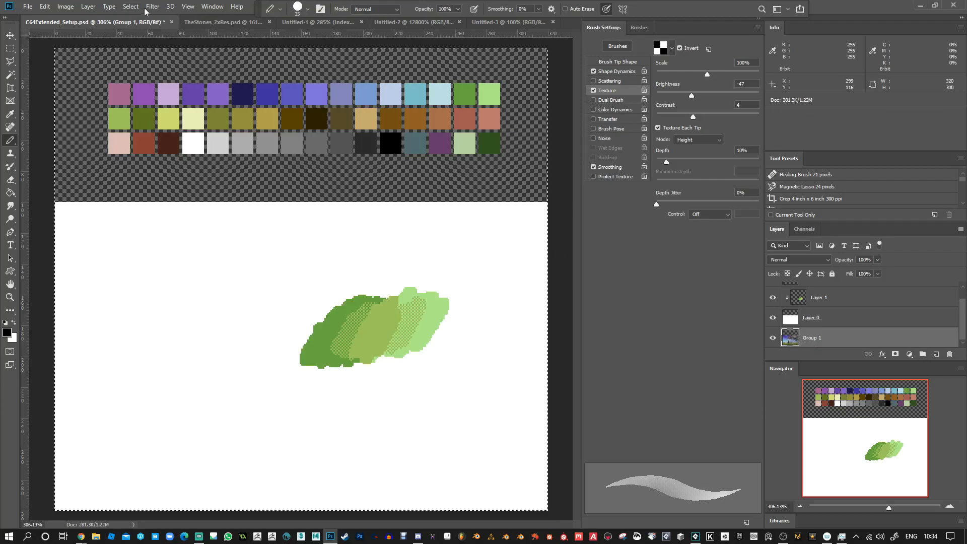
Create a new 320 × 200 pixel document and paste the copied Group 1 landscape artwork into it.
{"action": "left_click", "coordinate": [26, 7]}
{"action": "left_click", "coordinate": [37, 17]}
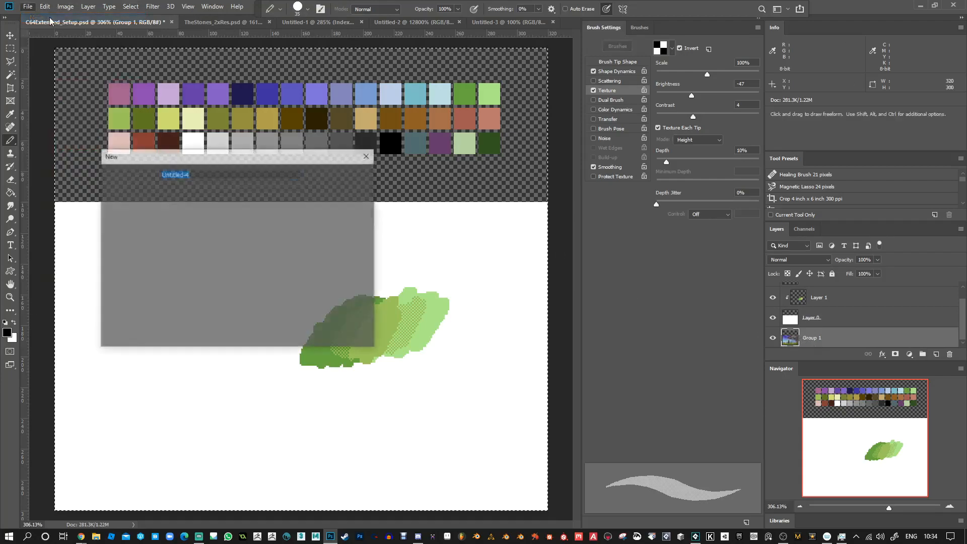
{"action": "left_click", "coordinate": [334, 176]}
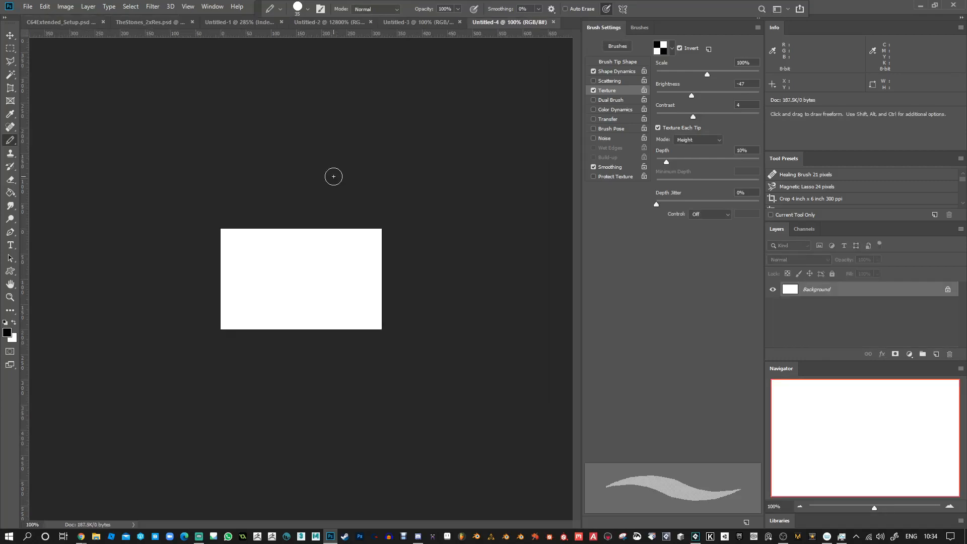
{"action": "key", "text": "ctrl+v"}
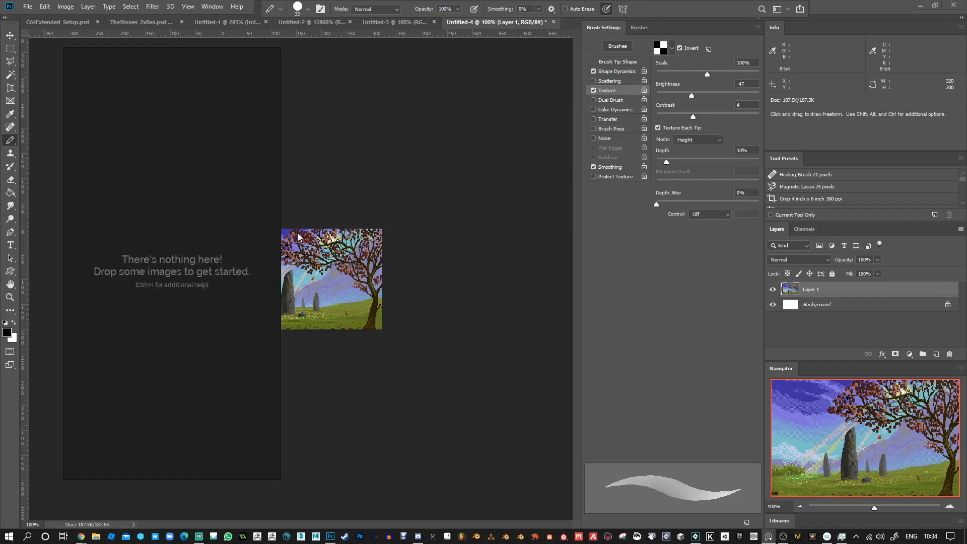
Paste the landscape into the floating reference window, shrink the window to fit the image, and move it to the canvas area's upper-left corner.
{"action": "key", "text": "ctrl+v"}
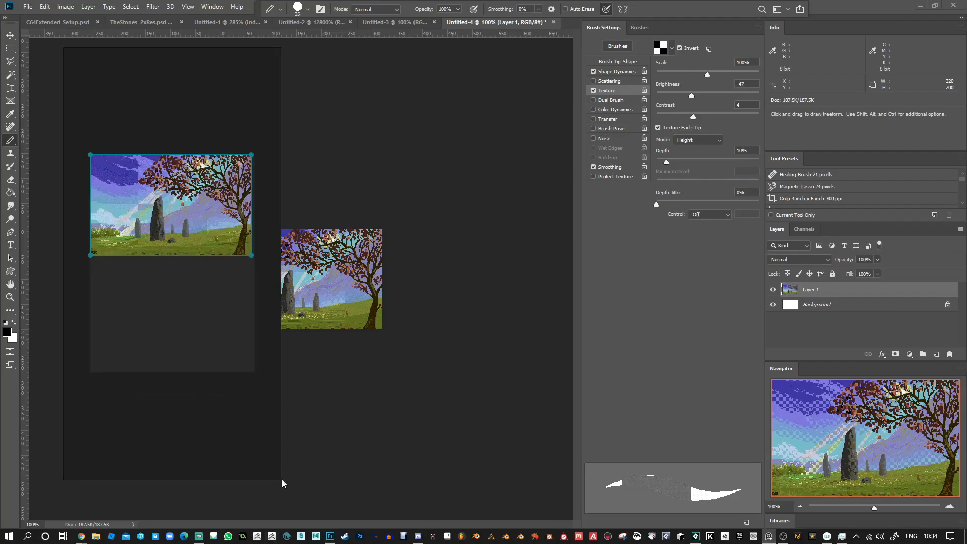
{"action": "left_click_drag", "start_coordinate": [278, 476], "coordinate": [251, 255]}
{"action": "left_click_drag", "start_coordinate": [64, 48], "coordinate": [94, 157]}
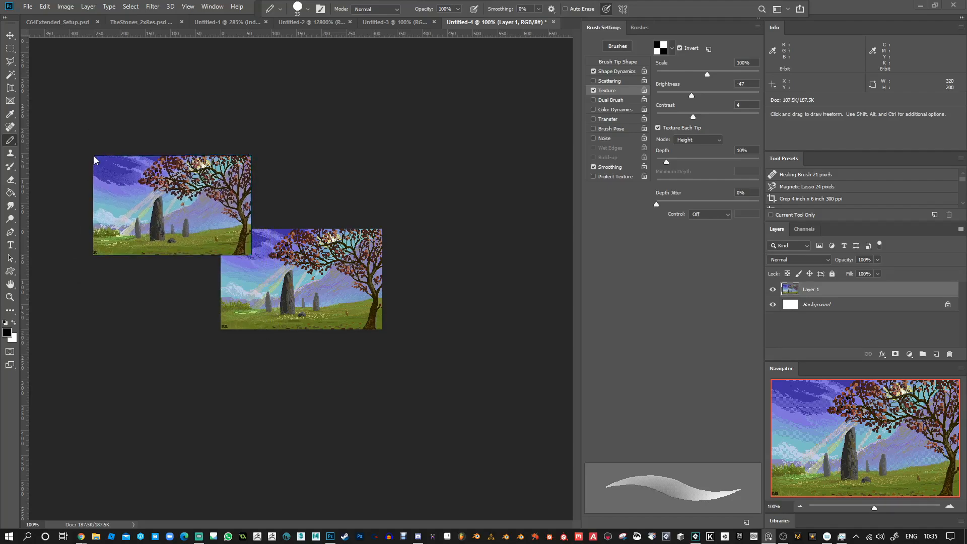
{"action": "left_click_drag", "start_coordinate": [142, 201], "coordinate": [100, 111]}
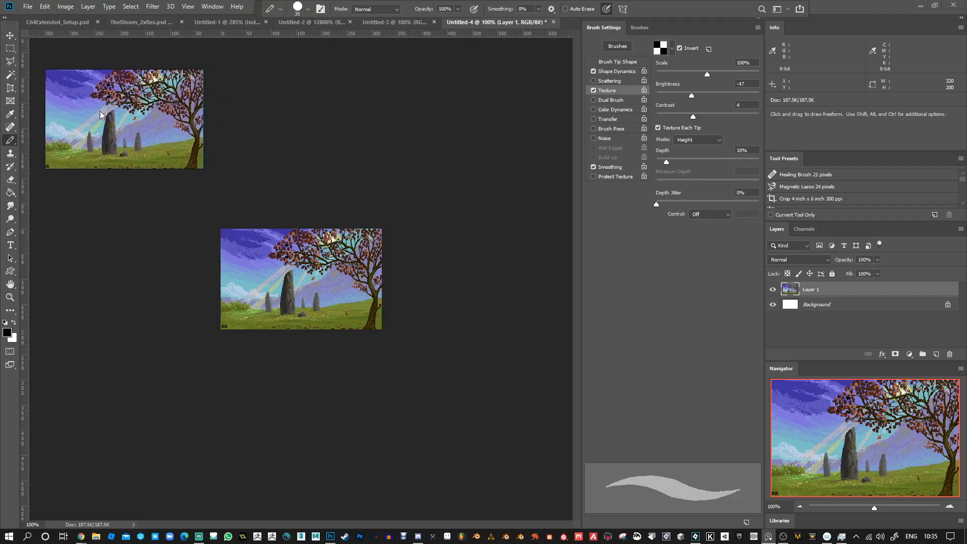
Return to the C64Extended_Setup.psd document, make Layer 1 active, and enlarge the layer list to show every layer.
{"action": "left_click", "coordinate": [297, 23]}
{"action": "left_click", "coordinate": [228, 22]}
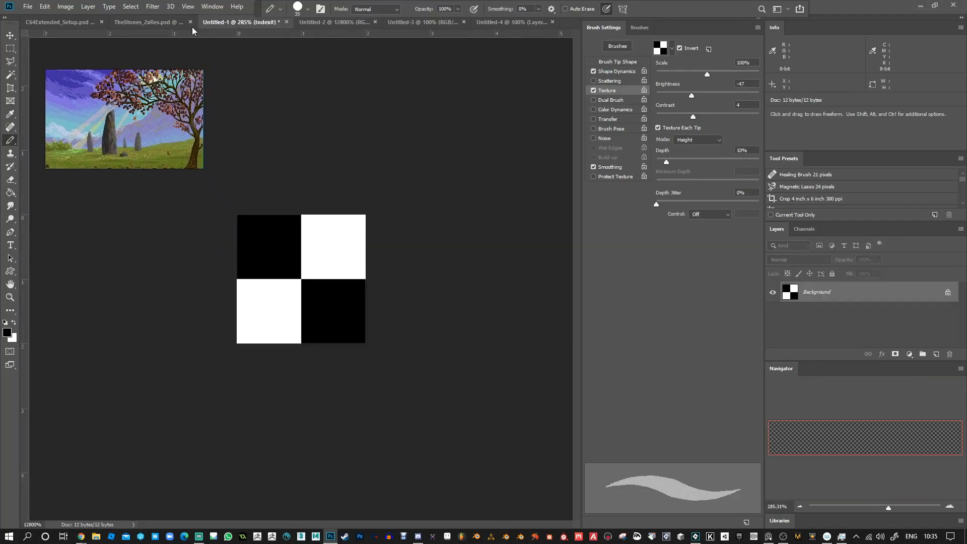
{"action": "left_click", "coordinate": [148, 22]}
{"action": "left_click", "coordinate": [65, 22]}
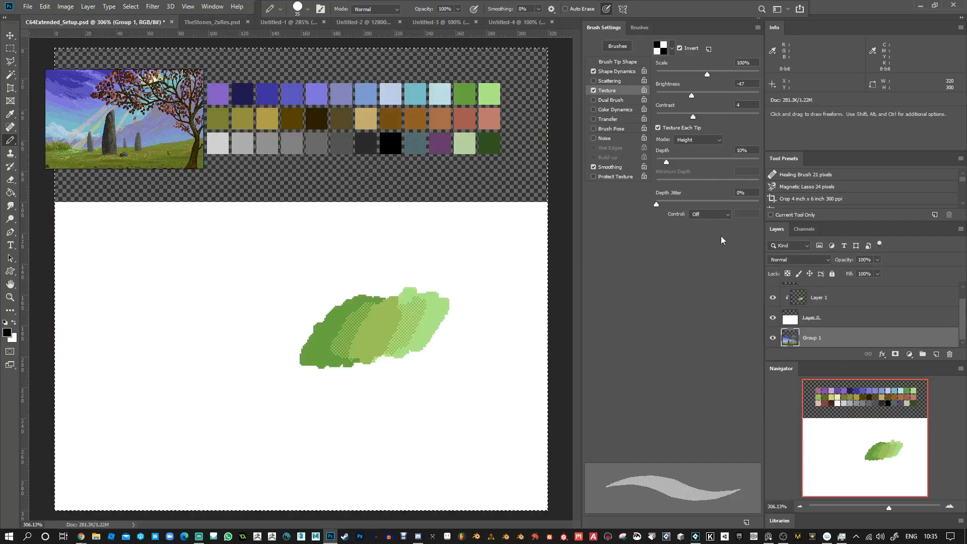
{"action": "left_click", "coordinate": [789, 303]}
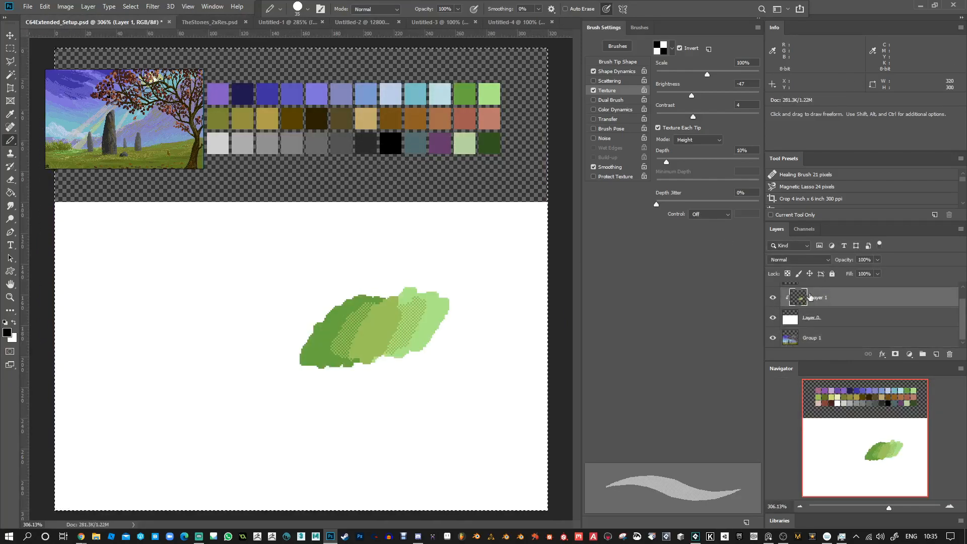
{"action": "left_click_drag", "start_coordinate": [828, 361], "coordinate": [829, 415]}
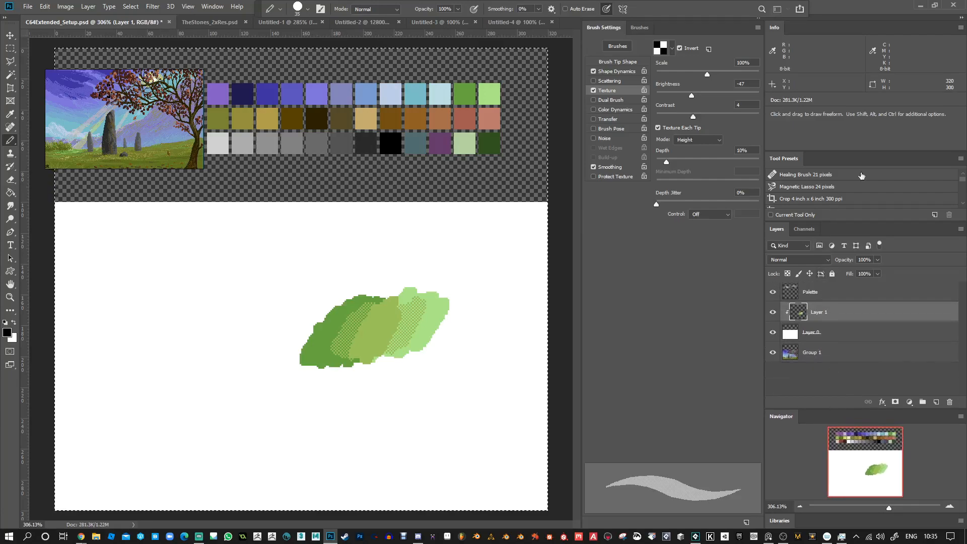
Close the Tool Presets and Info panels to leave more room for the layer list.
{"action": "left_click", "coordinate": [961, 159]}
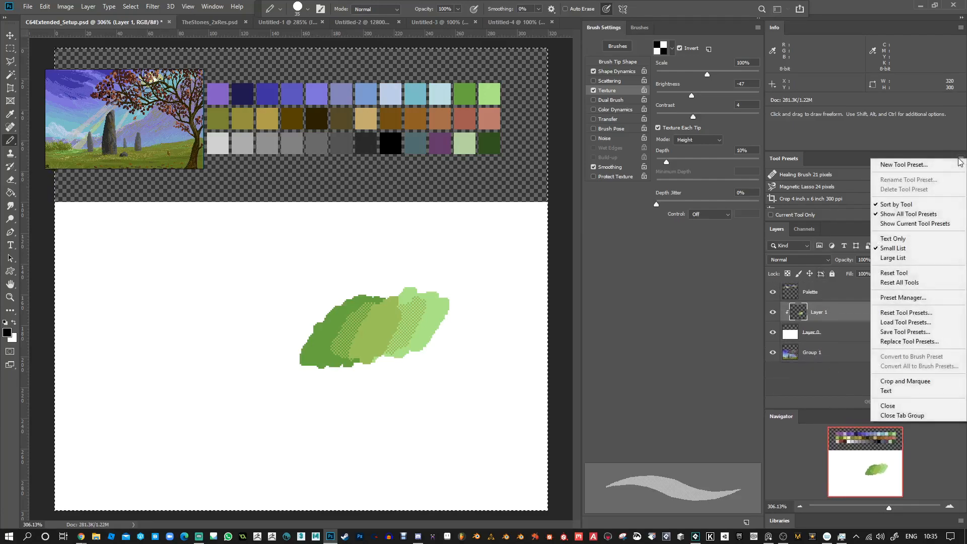
{"action": "left_click", "coordinate": [919, 409]}
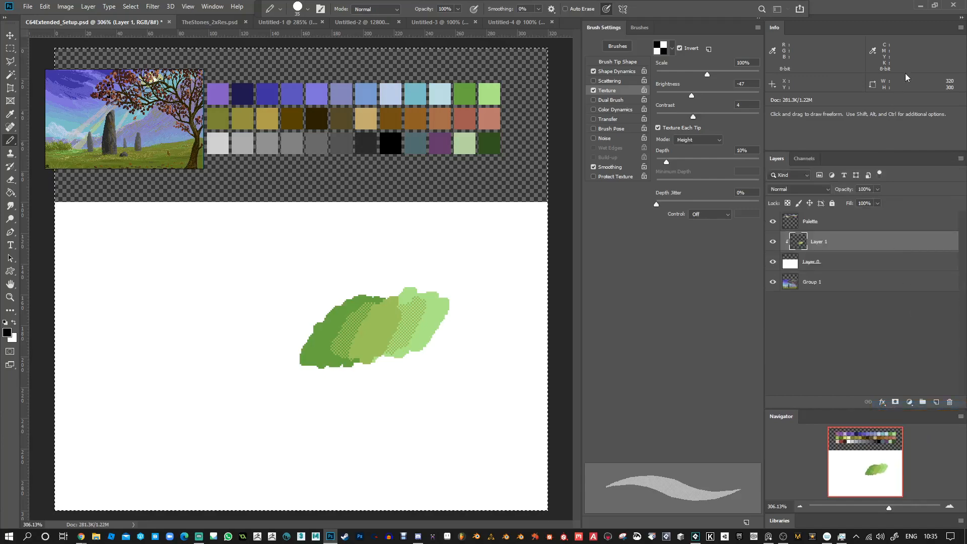
{"action": "left_click", "coordinate": [961, 27]}
{"action": "left_click", "coordinate": [931, 58]}
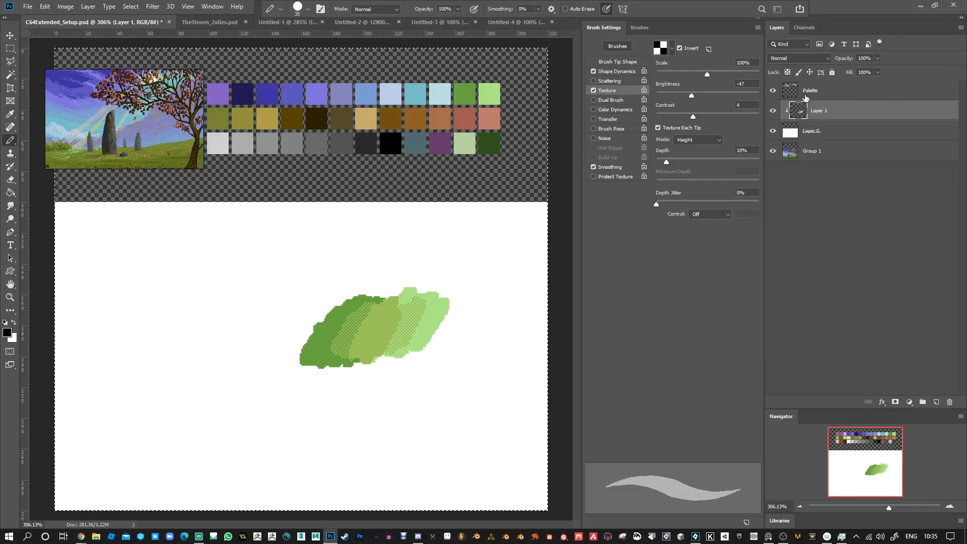
Fully lock the Palette layer against edits and make Layer 1 active again.
{"action": "left_click", "coordinate": [807, 96]}
{"action": "left_click", "coordinate": [773, 91]}
{"action": "left_click", "coordinate": [773, 90]}
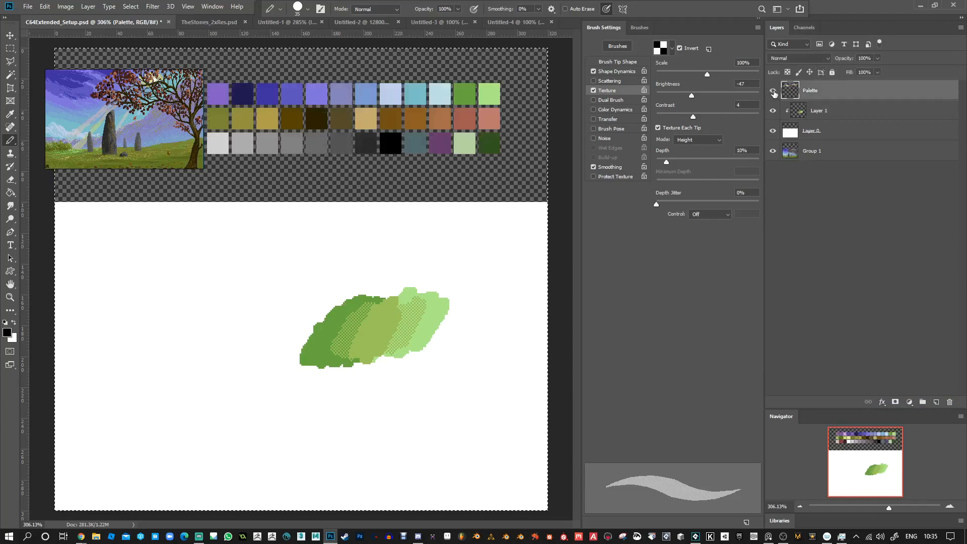
{"action": "left_click", "coordinate": [833, 72]}
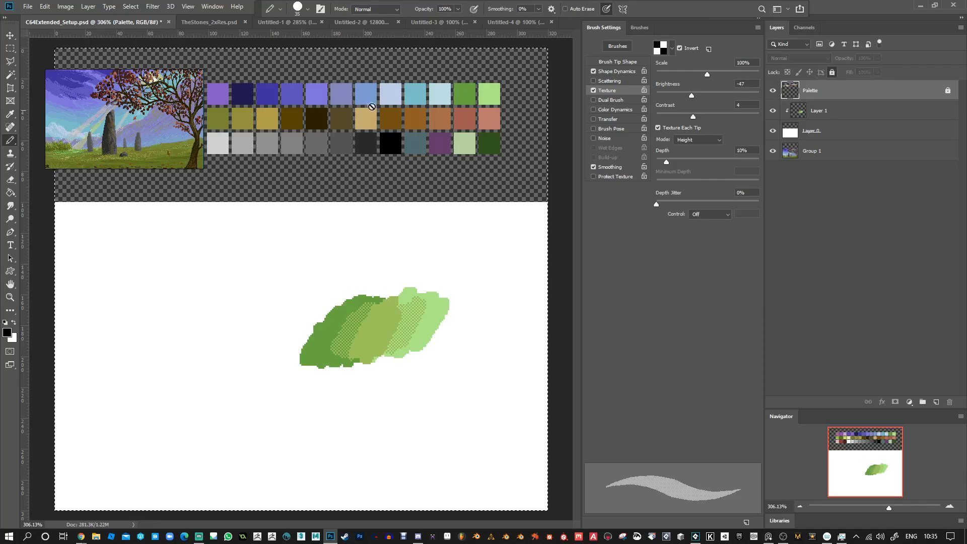
{"action": "left_click", "coordinate": [817, 113]}
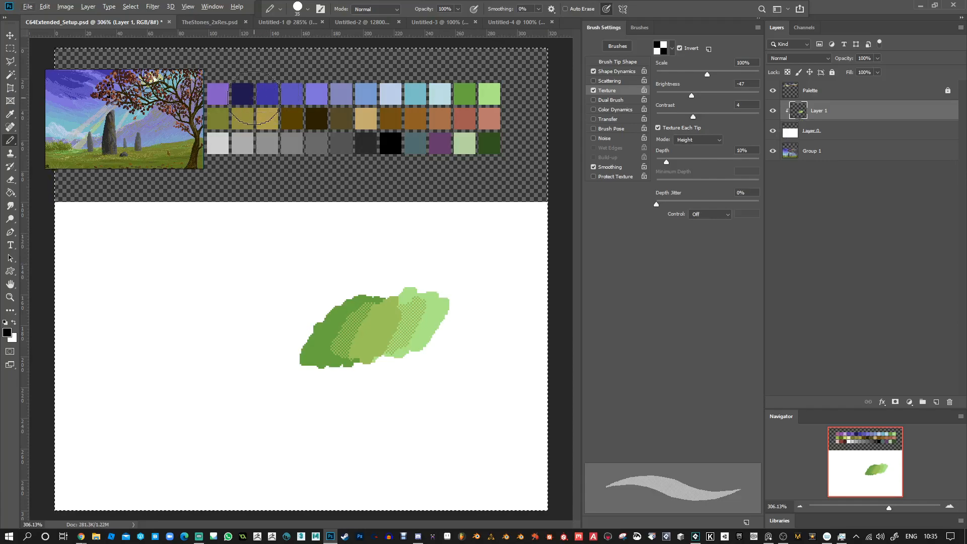
Reposition the unlocked Palette swatches just above the white drawing area, lock that layer, and move the reference window clear of them.
{"action": "left_click_drag", "start_coordinate": [122, 142], "coordinate": [174, 309]}
{"action": "left_click_drag", "start_coordinate": [123, 252], "coordinate": [112, 115]}
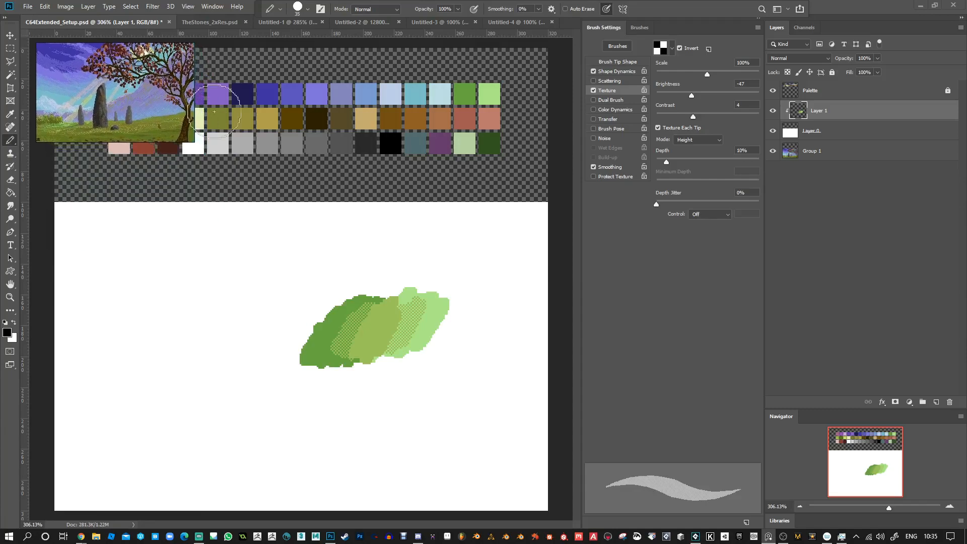
{"action": "left_click", "coordinate": [806, 93]}
{"action": "key", "text": "ctrl+a"}
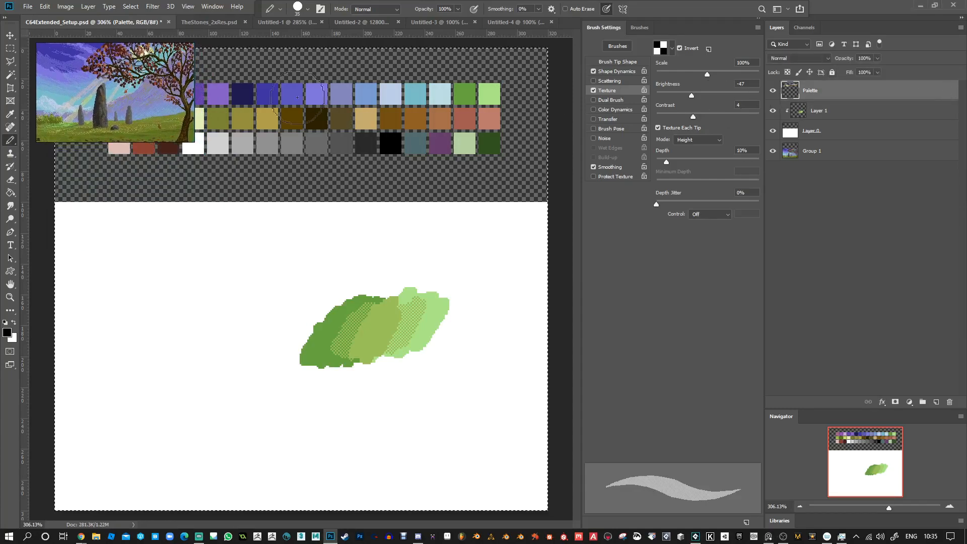
{"action": "left_click", "coordinate": [11, 35]}
{"action": "left_click_drag", "start_coordinate": [311, 103], "coordinate": [356, 151]}
{"action": "left_click", "coordinate": [833, 72]}
{"action": "left_click_drag", "start_coordinate": [145, 115], "coordinate": [132, 101]}
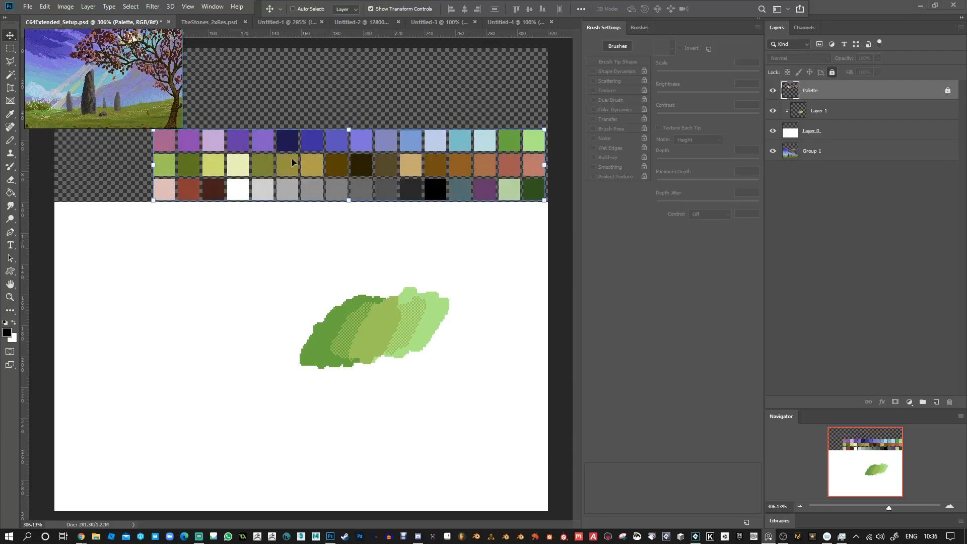
Clear the selection around the swatches and activate the Pencil tool on Layer 1.
{"action": "left_click", "coordinate": [798, 114]}
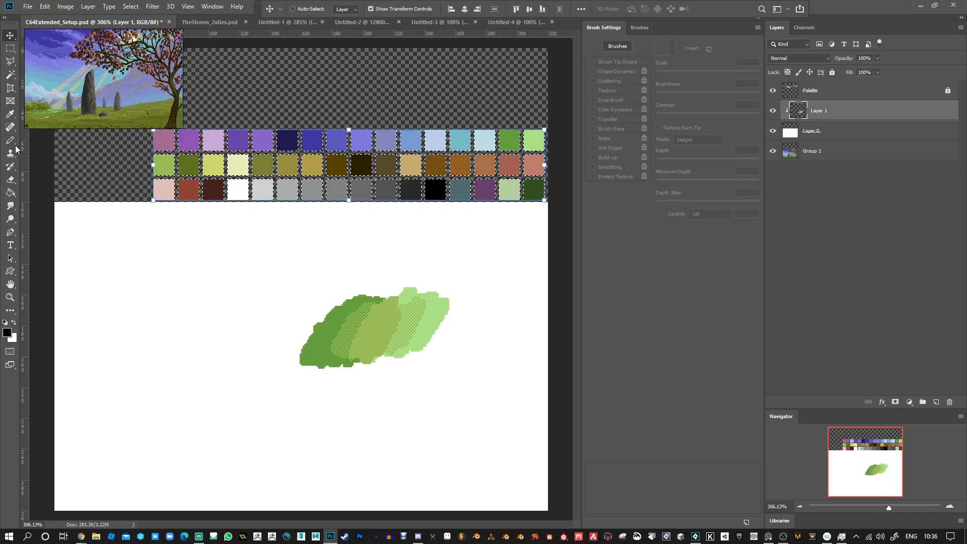
{"action": "key", "text": "ctrl+d"}
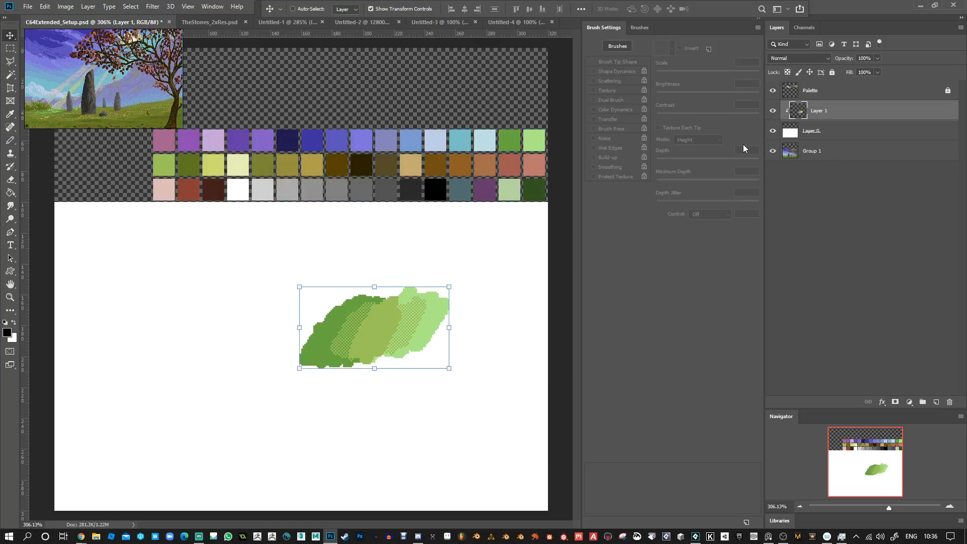
{"action": "left_click", "coordinate": [811, 133]}
{"action": "left_click", "coordinate": [801, 113]}
{"action": "left_click", "coordinate": [11, 141]}
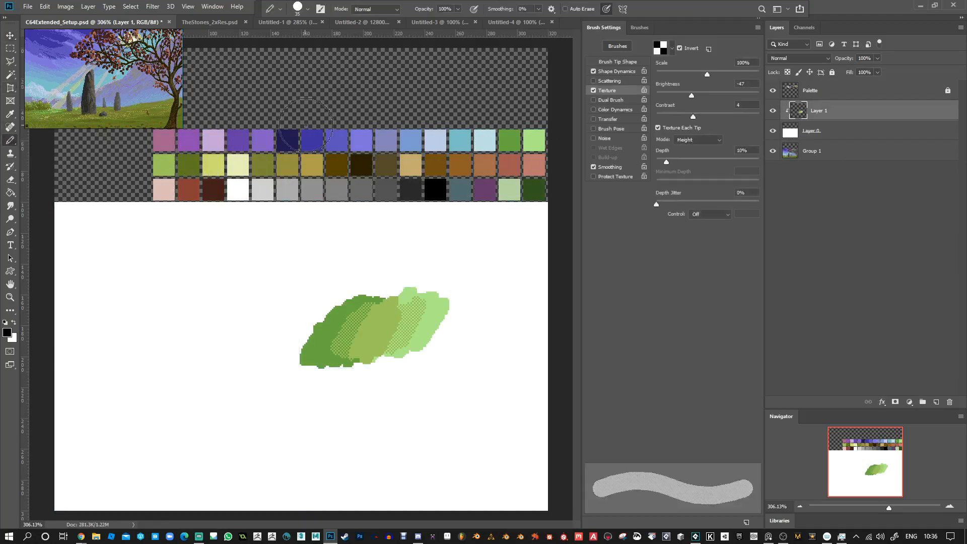
Turn off the brush texture and block in the upper-left sky, first in dark navy and over it in the palette's deep blue.
{"action": "left_click", "coordinate": [290, 136], "text": "alt"}
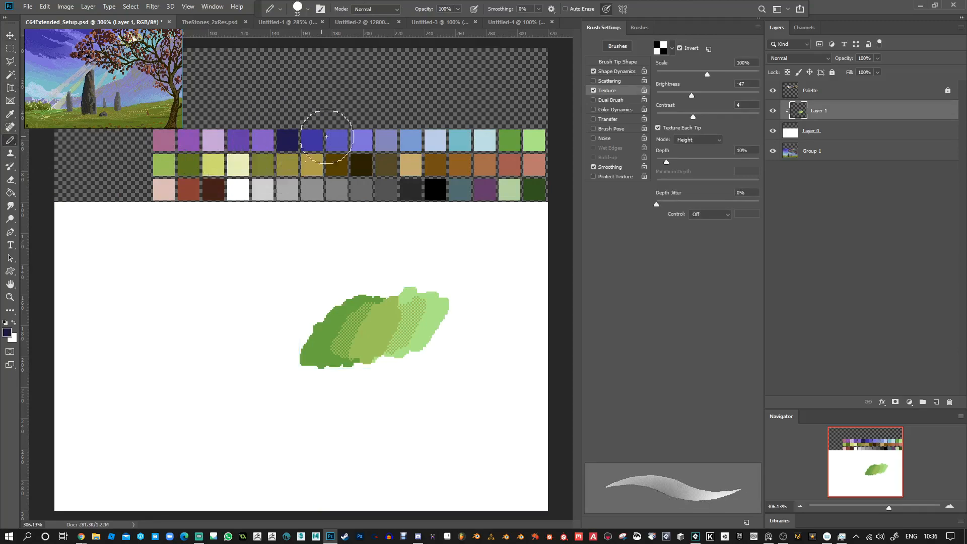
{"action": "left_click", "coordinate": [594, 91]}
{"action": "mouse_move", "coordinate": [115, 211]}
{"action": "left_mouse_down"}
{"action": "mouse_move", "coordinate": [71, 212]}
{"action": "mouse_move", "coordinate": [75, 186]}
{"action": "mouse_move", "coordinate": [101, 215]}
{"action": "mouse_move", "coordinate": [152, 222]}
{"action": "mouse_move", "coordinate": [93, 272]}
{"action": "mouse_move", "coordinate": [88, 296]}
{"action": "mouse_move", "coordinate": [225, 249]}
{"action": "mouse_move", "coordinate": [270, 251]}
{"action": "mouse_move", "coordinate": [252, 227]}
{"action": "mouse_move", "coordinate": [218, 219]}
{"action": "mouse_move", "coordinate": [235, 241]}
{"action": "mouse_move", "coordinate": [293, 233]}
{"action": "left_mouse_up"}
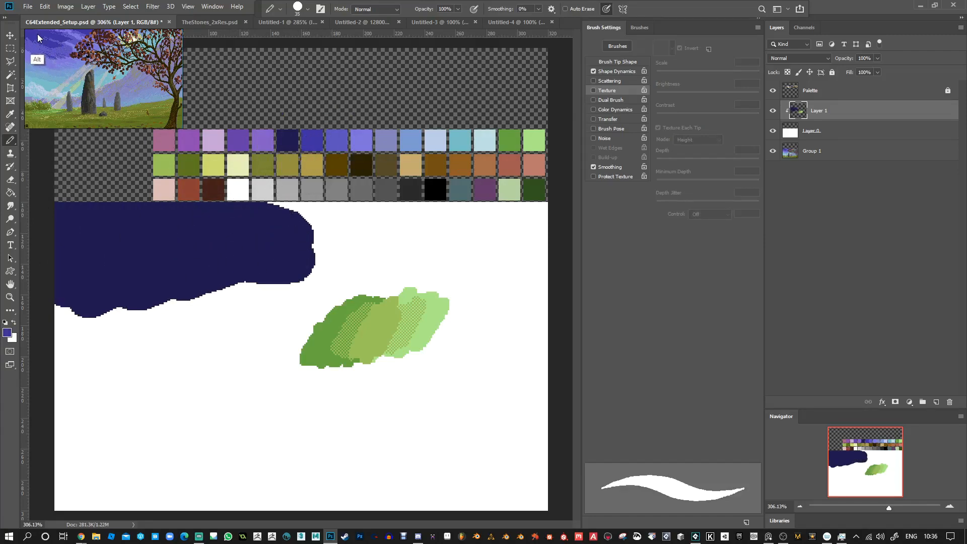
{"action": "left_click", "coordinate": [313, 139], "text": "alt"}
{"action": "mouse_move", "coordinate": [278, 226]}
{"action": "left_mouse_down"}
{"action": "mouse_move", "coordinate": [188, 237]}
{"action": "mouse_move", "coordinate": [222, 219]}
{"action": "mouse_move", "coordinate": [329, 222]}
{"action": "mouse_move", "coordinate": [318, 245]}
{"action": "mouse_move", "coordinate": [98, 212]}
{"action": "mouse_move", "coordinate": [71, 243]}
{"action": "mouse_move", "coordinate": [70, 284]}
{"action": "mouse_move", "coordinate": [93, 253]}
{"action": "mouse_move", "coordinate": [302, 302]}
{"action": "mouse_move", "coordinate": [270, 273]}
{"action": "mouse_move", "coordinate": [269, 251]}
{"action": "mouse_move", "coordinate": [338, 220]}
{"action": "mouse_move", "coordinate": [361, 226]}
{"action": "mouse_move", "coordinate": [110, 304]}
{"action": "mouse_move", "coordinate": [121, 320]}
{"action": "mouse_move", "coordinate": [217, 329]}
{"action": "mouse_move", "coordinate": [328, 289]}
{"action": "mouse_move", "coordinate": [398, 227]}
{"action": "mouse_move", "coordinate": [425, 220]}
{"action": "mouse_move", "coordinate": [227, 335]}
{"action": "mouse_move", "coordinate": [65, 336]}
{"action": "mouse_move", "coordinate": [198, 321]}
{"action": "left_mouse_up"}
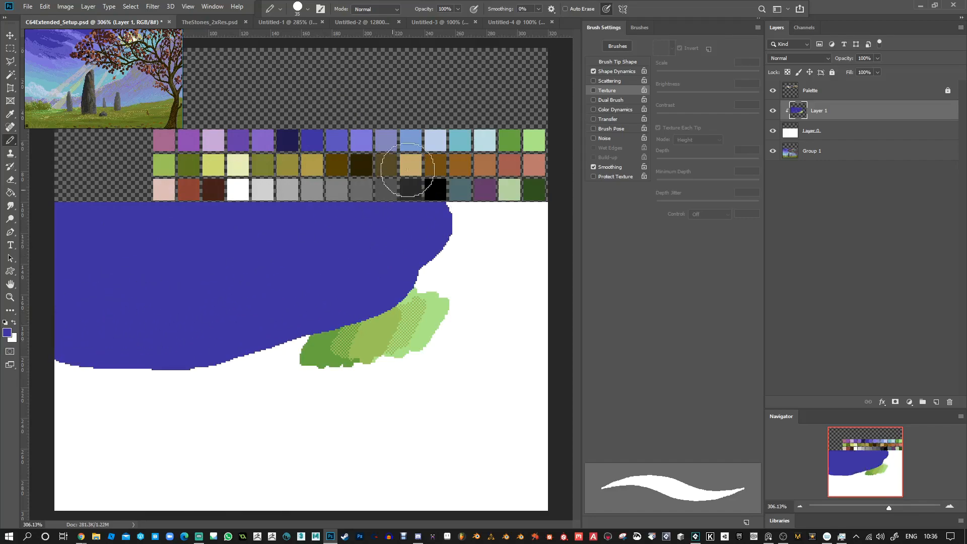
{"action": "left_click", "coordinate": [61, 351]}
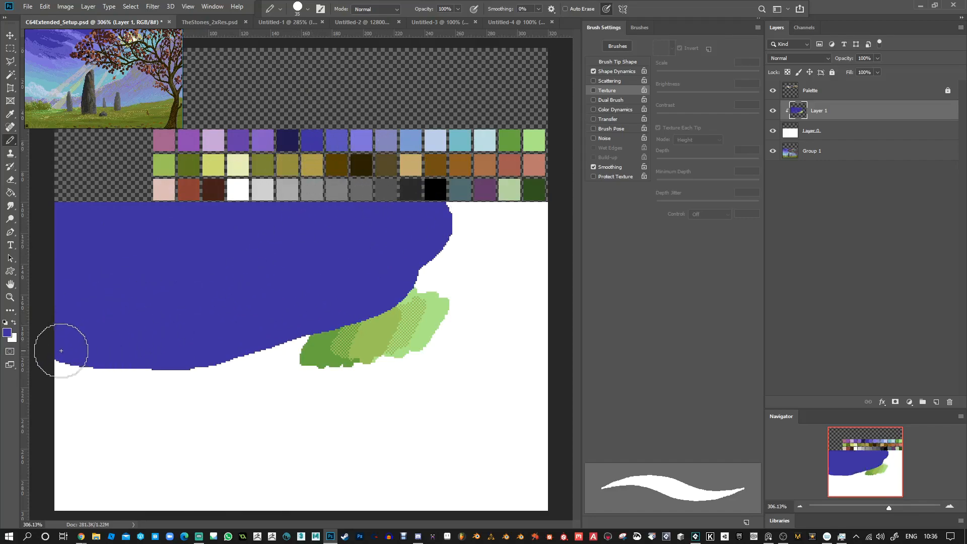
Paint curved blue-violet and lavender sky bands below the deep blue area using the palette swatches.
{"action": "left_click", "coordinate": [330, 144], "text": "alt"}
{"action": "mouse_move", "coordinate": [67, 338]}
{"action": "left_mouse_down"}
{"action": "mouse_move", "coordinate": [309, 297]}
{"action": "mouse_move", "coordinate": [439, 214]}
{"action": "mouse_move", "coordinate": [330, 322]}
{"action": "mouse_move", "coordinate": [97, 348]}
{"action": "mouse_move", "coordinate": [423, 261]}
{"action": "mouse_move", "coordinate": [470, 209]}
{"action": "mouse_move", "coordinate": [199, 362]}
{"action": "mouse_move", "coordinate": [134, 363]}
{"action": "mouse_move", "coordinate": [416, 292]}
{"action": "mouse_move", "coordinate": [445, 262]}
{"action": "mouse_move", "coordinate": [459, 282]}
{"action": "mouse_move", "coordinate": [353, 343]}
{"action": "mouse_move", "coordinate": [151, 389]}
{"action": "mouse_move", "coordinate": [48, 393]}
{"action": "mouse_move", "coordinate": [180, 410]}
{"action": "mouse_move", "coordinate": [436, 346]}
{"action": "mouse_move", "coordinate": [488, 259]}
{"action": "mouse_move", "coordinate": [473, 315]}
{"action": "mouse_move", "coordinate": [443, 347]}
{"action": "left_mouse_up"}
{"action": "left_click", "coordinate": [364, 145], "text": "alt"}
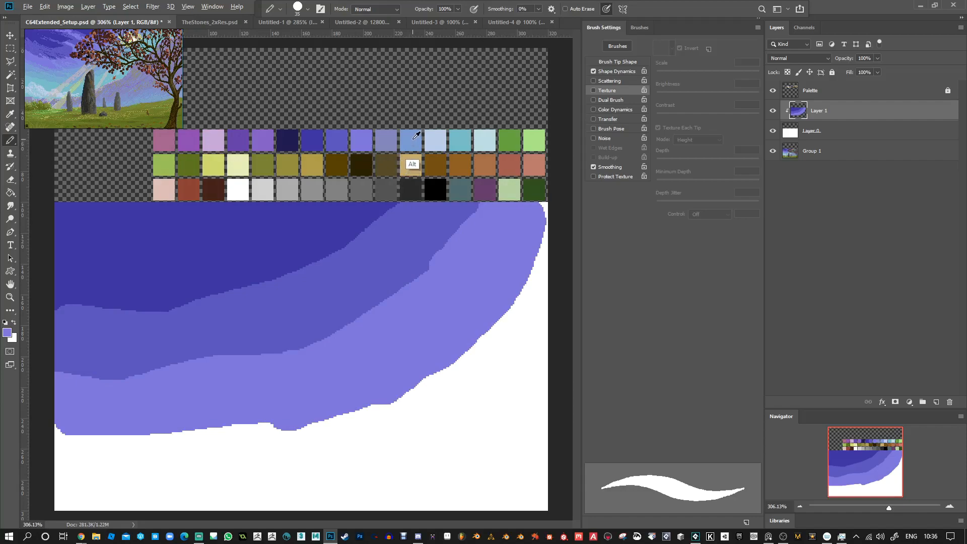
Paint a light blue band along the outer edge of the lavender sky, from the picture's right side to its left side.
{"action": "left_click_drag", "start_coordinate": [369, 268], "coordinate": [36, 67]}
{"action": "left_click_drag", "start_coordinate": [492, 308], "coordinate": [476, 346]}
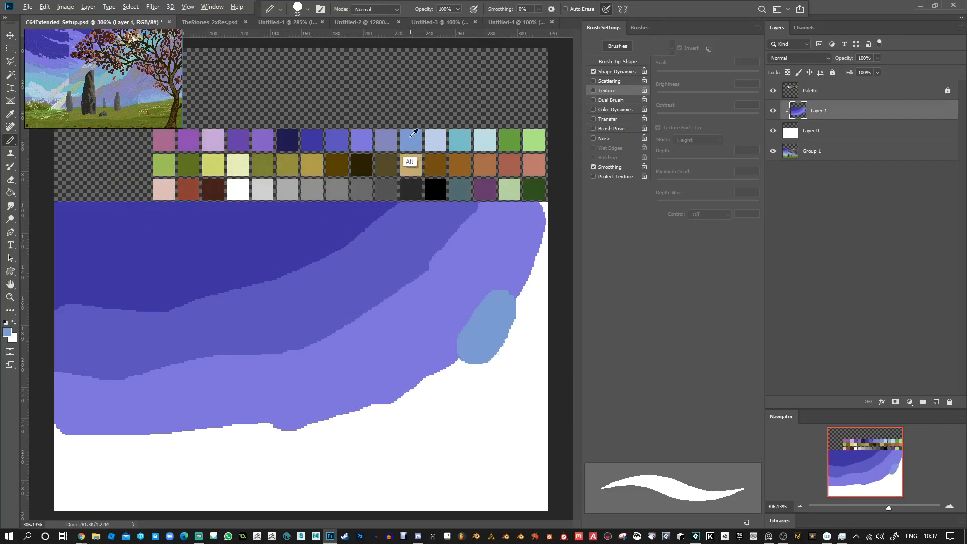
{"action": "mouse_move", "coordinate": [496, 306]}
{"action": "left_mouse_down"}
{"action": "mouse_move", "coordinate": [469, 353]}
{"action": "mouse_move", "coordinate": [488, 335]}
{"action": "mouse_move", "coordinate": [541, 213]}
{"action": "mouse_move", "coordinate": [452, 387]}
{"action": "mouse_move", "coordinate": [409, 398]}
{"action": "mouse_move", "coordinate": [423, 381]}
{"action": "mouse_move", "coordinate": [389, 404]}
{"action": "mouse_move", "coordinate": [233, 425]}
{"action": "mouse_move", "coordinate": [95, 428]}
{"action": "mouse_move", "coordinate": [61, 453]}
{"action": "mouse_move", "coordinate": [215, 445]}
{"action": "mouse_move", "coordinate": [349, 421]}
{"action": "mouse_move", "coordinate": [396, 423]}
{"action": "mouse_move", "coordinate": [463, 402]}
{"action": "left_mouse_up"}
{"action": "mouse_move", "coordinate": [449, 348]}
{"action": "left_mouse_down"}
{"action": "mouse_move", "coordinate": [467, 386]}
{"action": "mouse_move", "coordinate": [458, 396]}
{"action": "mouse_move", "coordinate": [508, 348]}
{"action": "mouse_move", "coordinate": [539, 292]}
{"action": "mouse_move", "coordinate": [502, 357]}
{"action": "mouse_move", "coordinate": [430, 418]}
{"action": "mouse_move", "coordinate": [278, 451]}
{"action": "mouse_move", "coordinate": [63, 466]}
{"action": "left_mouse_up"}
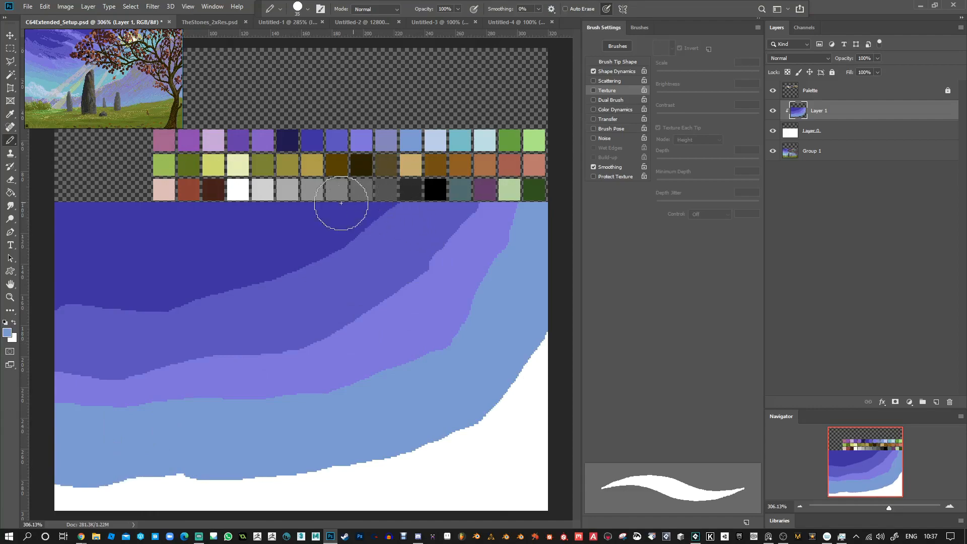
Try a patch of the palette's mauve in the lower-right corner of the landscape.
{"action": "left_click_drag", "start_coordinate": [267, 272], "coordinate": [164, 141]}
{"action": "mouse_move", "coordinate": [514, 443]}
{"action": "left_mouse_down"}
{"action": "mouse_move", "coordinate": [518, 432]}
{"action": "mouse_move", "coordinate": [484, 433]}
{"action": "left_mouse_up"}
{"action": "left_click_drag", "start_coordinate": [385, 295], "coordinate": [149, 123]}
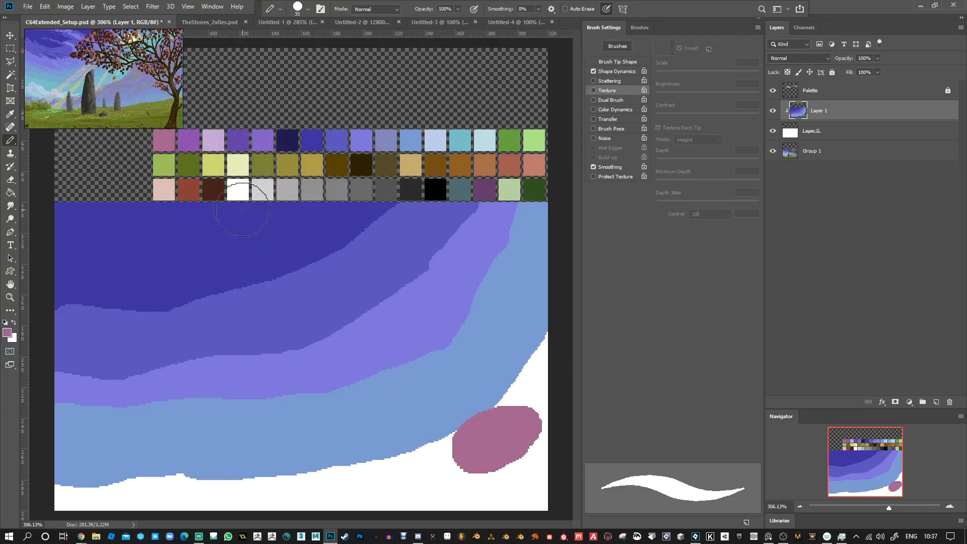
{"action": "left_click_drag", "start_coordinate": [492, 438], "coordinate": [464, 455]}
{"action": "mouse_move", "coordinate": [270, 293]}
{"action": "left_mouse_down"}
{"action": "mouse_move", "coordinate": [115, 66]}
{"action": "mouse_move", "coordinate": [101, 74]}
{"action": "left_mouse_up"}
{"action": "left_click_drag", "start_coordinate": [473, 404], "coordinate": [481, 443]}
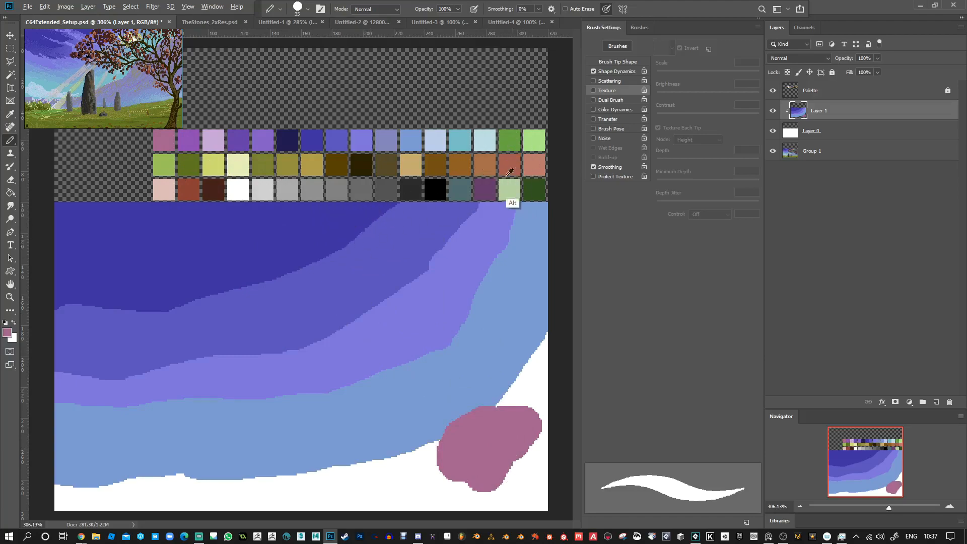
Fill the ground with the palette's olive green and cover the remaining white above the horizon with the sky's light blue.
{"action": "left_click", "coordinate": [185, 158], "text": "alt"}
{"action": "mouse_move", "coordinate": [496, 451]}
{"action": "left_mouse_down"}
{"action": "mouse_move", "coordinate": [492, 420]}
{"action": "mouse_move", "coordinate": [517, 414]}
{"action": "mouse_move", "coordinate": [520, 457]}
{"action": "mouse_move", "coordinate": [293, 474]}
{"action": "mouse_move", "coordinate": [409, 475]}
{"action": "mouse_move", "coordinate": [68, 487]}
{"action": "mouse_move", "coordinate": [46, 502]}
{"action": "mouse_move", "coordinate": [383, 492]}
{"action": "mouse_move", "coordinate": [262, 488]}
{"action": "mouse_move", "coordinate": [521, 500]}
{"action": "mouse_move", "coordinate": [537, 432]}
{"action": "mouse_move", "coordinate": [519, 429]}
{"action": "mouse_move", "coordinate": [333, 440]}
{"action": "mouse_move", "coordinate": [432, 429]}
{"action": "mouse_move", "coordinate": [183, 475]}
{"action": "mouse_move", "coordinate": [545, 411]}
{"action": "mouse_move", "coordinate": [261, 468]}
{"action": "mouse_move", "coordinate": [275, 475]}
{"action": "mouse_move", "coordinate": [87, 454]}
{"action": "mouse_move", "coordinate": [204, 464]}
{"action": "mouse_move", "coordinate": [67, 469]}
{"action": "mouse_move", "coordinate": [87, 462]}
{"action": "left_mouse_up"}
{"action": "key", "text": "alt"}
{"action": "left_click", "coordinate": [506, 357], "text": "alt"}
{"action": "mouse_move", "coordinate": [503, 356]}
{"action": "left_mouse_down"}
{"action": "mouse_move", "coordinate": [541, 342]}
{"action": "mouse_move", "coordinate": [514, 380]}
{"action": "mouse_move", "coordinate": [543, 374]}
{"action": "left_mouse_up"}
Reshape the lower-left edge of the deep blue sky with blue-violet sampled from the adjoining band.
{"action": "key", "text": "alt"}
{"action": "left_click", "coordinate": [111, 316], "text": "alt"}
{"action": "mouse_move", "coordinate": [111, 317]}
{"action": "left_mouse_down"}
{"action": "mouse_move", "coordinate": [75, 312]}
{"action": "mouse_move", "coordinate": [216, 315]}
{"action": "left_mouse_up"}
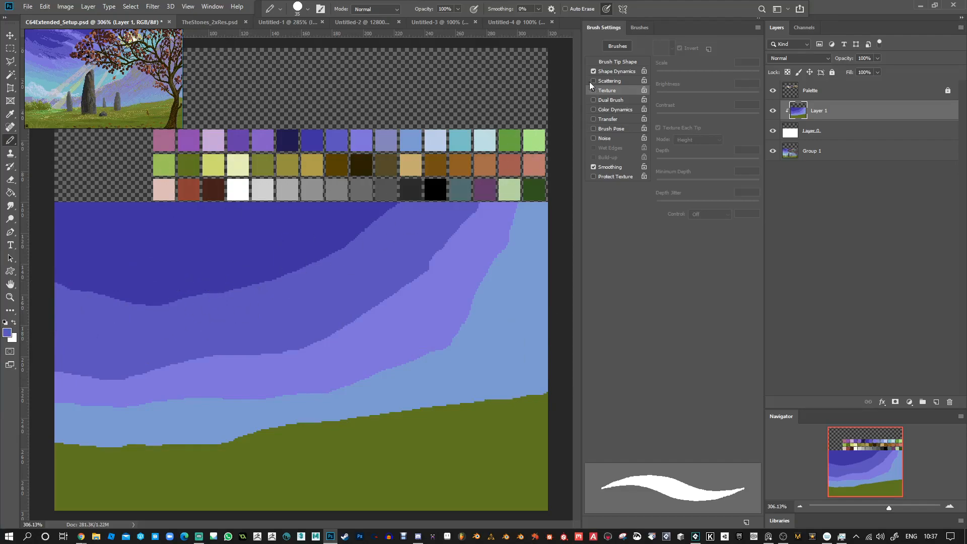
Turn the brush texture on and dither the deep blue into the blue-violet, using a smaller brush to shape fine cloud streaks.
{"action": "left_click", "coordinate": [593, 90]}
{"action": "mouse_move", "coordinate": [139, 258]}
{"action": "left_mouse_down"}
{"action": "mouse_move", "coordinate": [74, 277]}
{"action": "mouse_move", "coordinate": [166, 292]}
{"action": "mouse_move", "coordinate": [221, 281]}
{"action": "mouse_move", "coordinate": [190, 287]}
{"action": "mouse_move", "coordinate": [134, 242]}
{"action": "mouse_move", "coordinate": [274, 281]}
{"action": "mouse_move", "coordinate": [129, 228]}
{"action": "mouse_move", "coordinate": [265, 285]}
{"action": "mouse_move", "coordinate": [224, 290]}
{"action": "mouse_move", "coordinate": [280, 259]}
{"action": "mouse_move", "coordinate": [255, 260]}
{"action": "mouse_move", "coordinate": [372, 227]}
{"action": "mouse_move", "coordinate": [330, 223]}
{"action": "mouse_move", "coordinate": [347, 210]}
{"action": "mouse_move", "coordinate": [374, 213]}
{"action": "mouse_move", "coordinate": [240, 209]}
{"action": "mouse_move", "coordinate": [319, 223]}
{"action": "mouse_move", "coordinate": [333, 242]}
{"action": "mouse_move", "coordinate": [210, 224]}
{"action": "mouse_move", "coordinate": [286, 252]}
{"action": "mouse_move", "coordinate": [233, 263]}
{"action": "mouse_move", "coordinate": [197, 244]}
{"action": "mouse_move", "coordinate": [231, 229]}
{"action": "mouse_move", "coordinate": [258, 242]}
{"action": "left_mouse_up"}
{"action": "key", "text": "bracketleft"}
{"action": "key", "text": "bracketleft"}
{"action": "key", "text": "bracketleft"}
{"action": "key", "text": "bracketleft"}
{"action": "key", "text": "bracketleft"}
{"action": "key", "text": "bracketleft"}
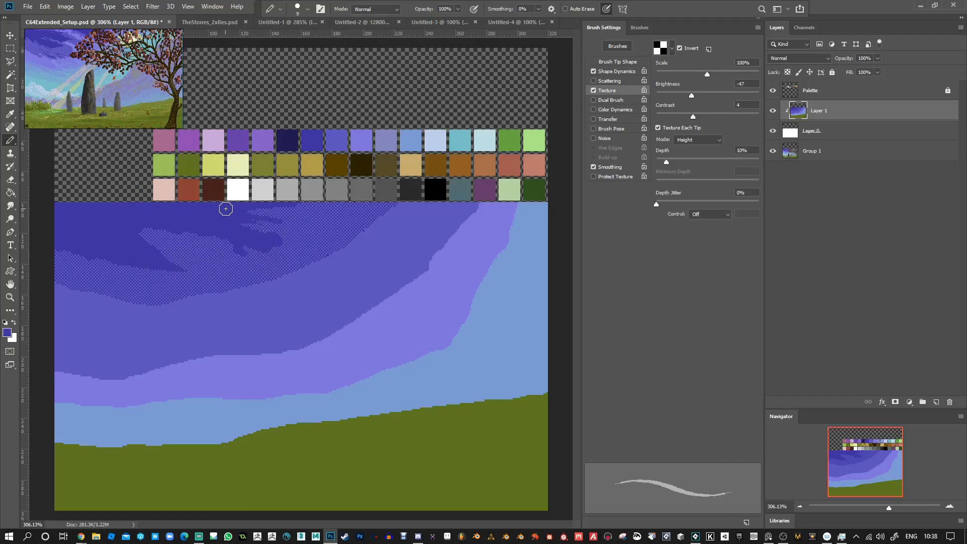
{"action": "left_click_drag", "start_coordinate": [200, 247], "coordinate": [220, 256]}
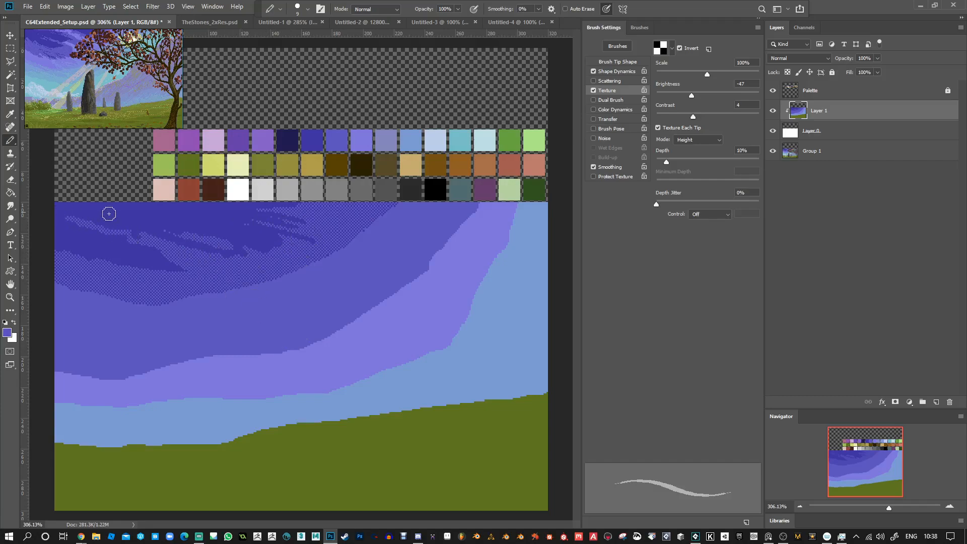
{"action": "left_click_drag", "start_coordinate": [180, 265], "coordinate": [116, 241]}
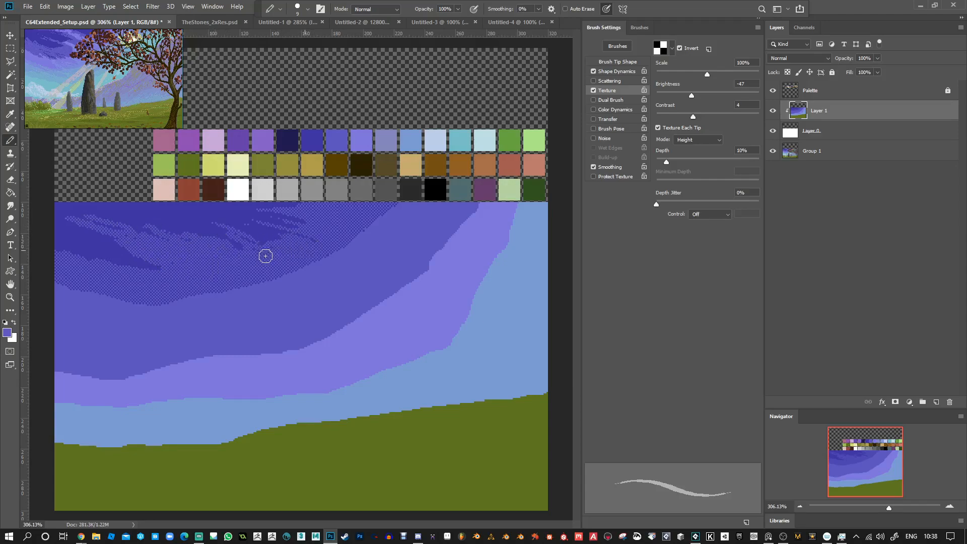
Undo the last deep blue streaks below the dithered area and turn off the texture's Invert option.
{"action": "key", "text": "alt"}
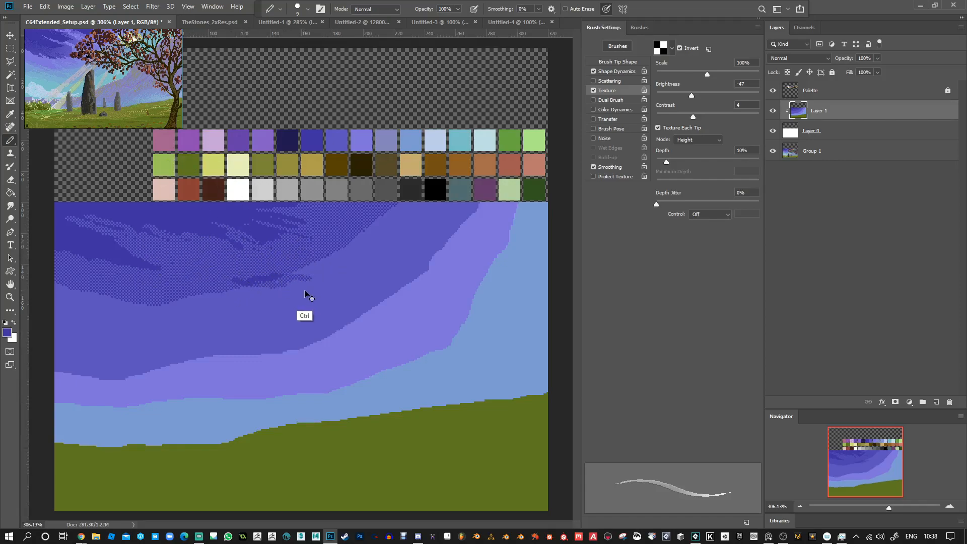
{"action": "key", "text": "ctrl+z"}
{"action": "key", "text": "ctrl+z"}
{"action": "key", "text": "ctrl+z"}
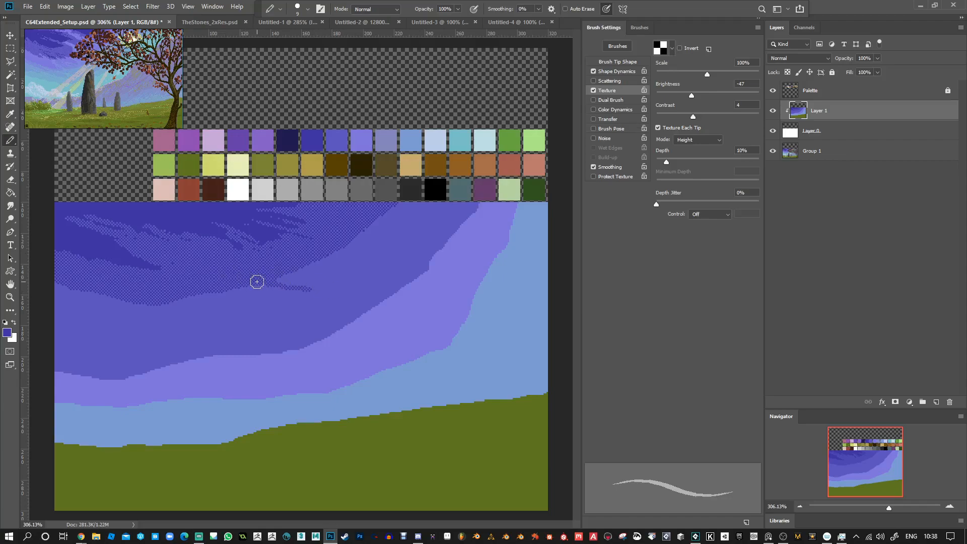
Add dithered cloud wisps in deep blue and blue-violet along the upper sky and into the blue-violet band.
{"action": "left_click", "coordinate": [331, 278], "text": "alt"}
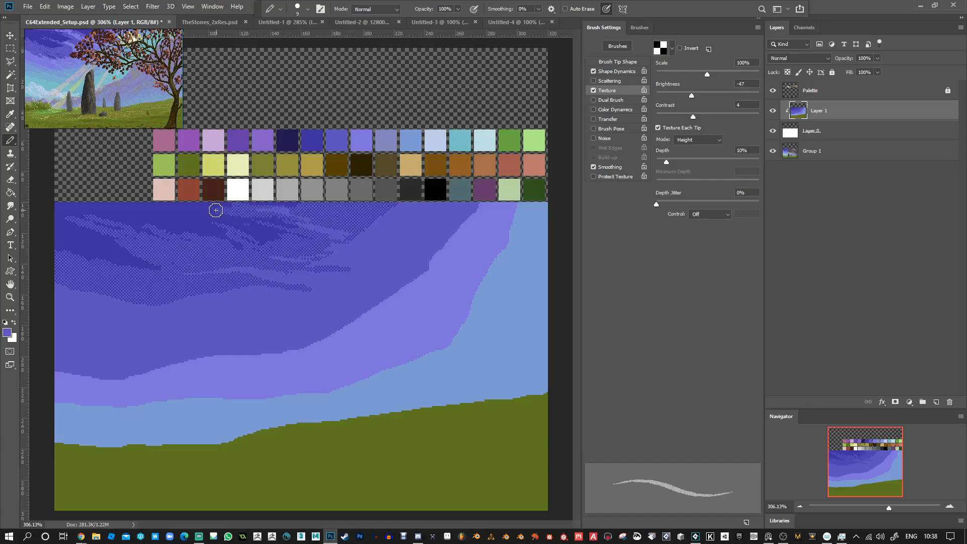
{"action": "left_click_drag", "start_coordinate": [270, 211], "coordinate": [337, 237]}
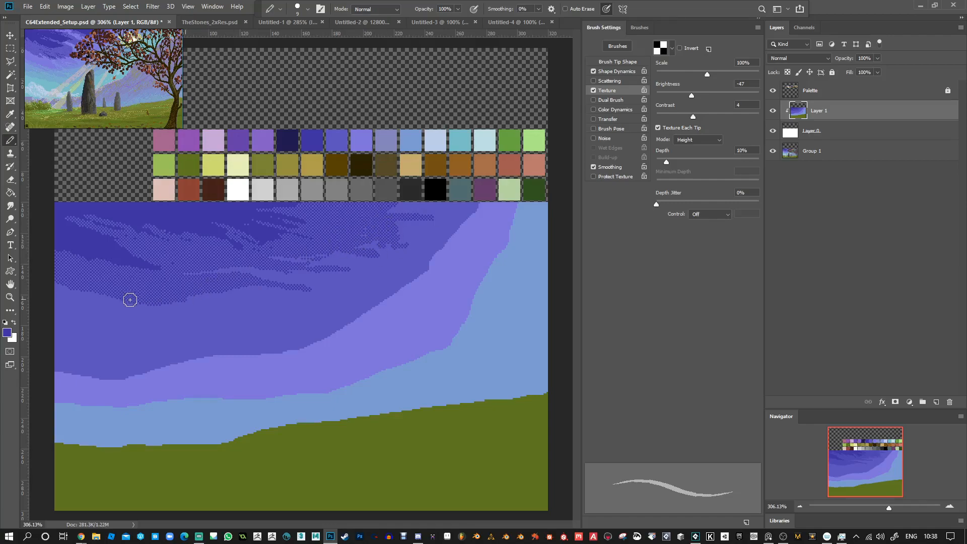
{"action": "left_click_drag", "start_coordinate": [160, 309], "coordinate": [169, 321]}
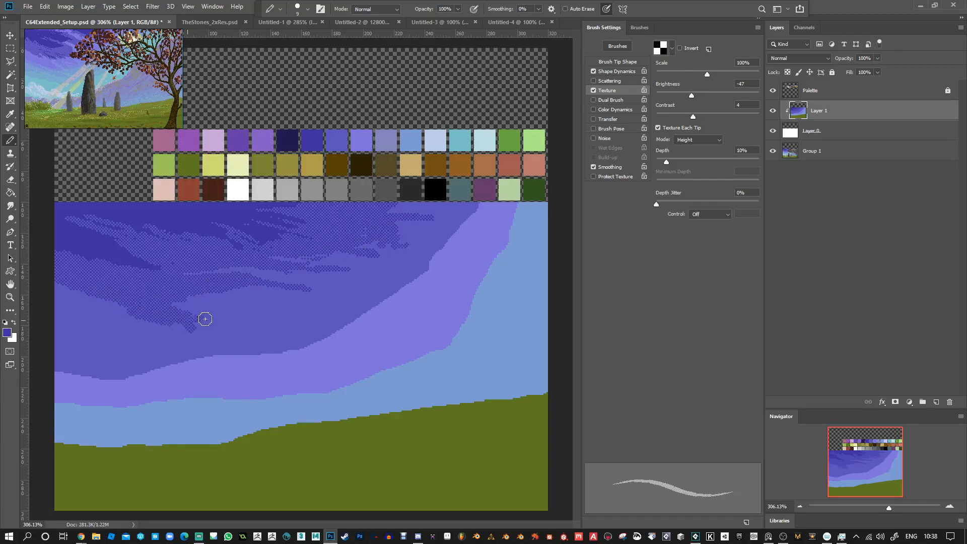
Sample the lavender and dither it into the blue-violet band with streaky strokes along the whole transition.
{"action": "left_click", "coordinate": [230, 360], "text": "alt"}
{"action": "left_click_drag", "start_coordinate": [202, 358], "coordinate": [116, 376]}
{"action": "mouse_move", "coordinate": [55, 361]}
{"action": "left_mouse_down"}
{"action": "mouse_move", "coordinate": [147, 350]}
{"action": "mouse_move", "coordinate": [83, 322]}
{"action": "mouse_move", "coordinate": [207, 354]}
{"action": "left_mouse_up"}
{"action": "mouse_move", "coordinate": [299, 354]}
{"action": "left_mouse_down"}
{"action": "mouse_move", "coordinate": [265, 347]}
{"action": "mouse_move", "coordinate": [308, 334]}
{"action": "mouse_move", "coordinate": [264, 315]}
{"action": "left_mouse_up"}
{"action": "left_click_drag", "start_coordinate": [355, 307], "coordinate": [410, 285]}
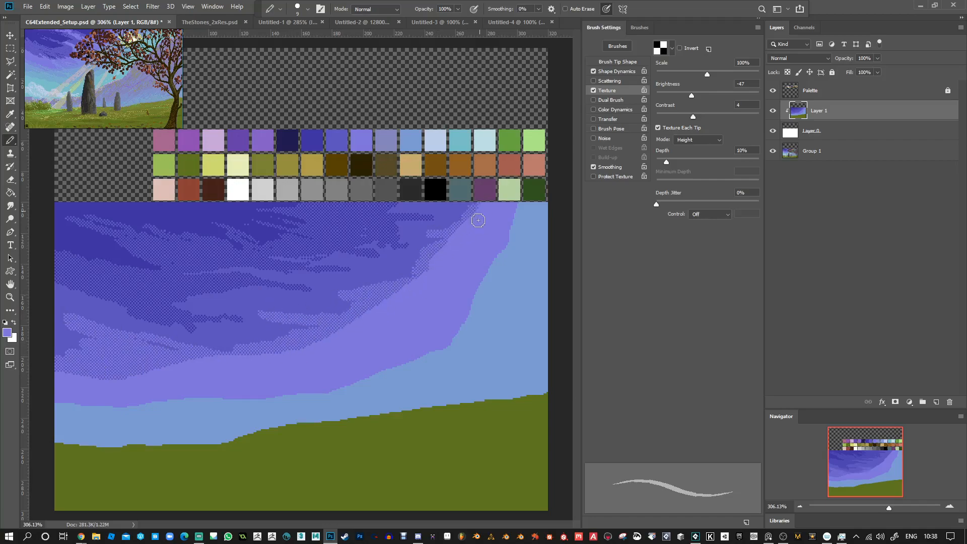
Paint solid lavender streaks with the texture off along the band's edge, and add more dithered lavender wisps with it back on.
{"action": "left_click", "coordinate": [598, 90]}
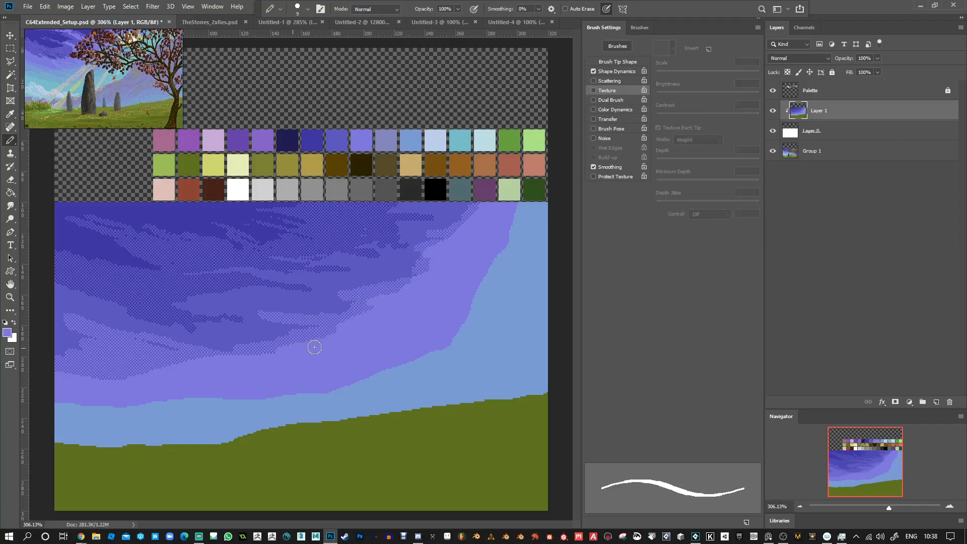
{"action": "left_click_drag", "start_coordinate": [336, 342], "coordinate": [206, 358]}
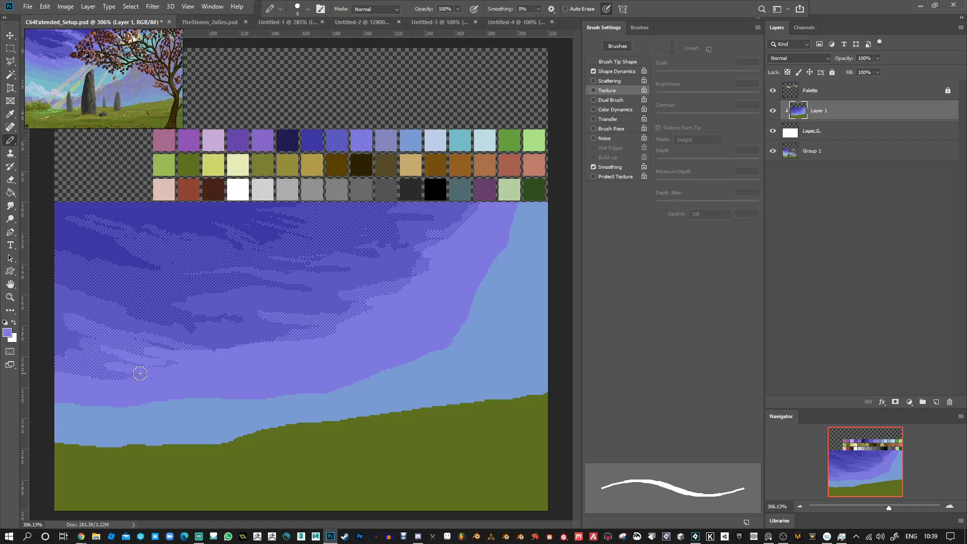
{"action": "left_click", "coordinate": [594, 90]}
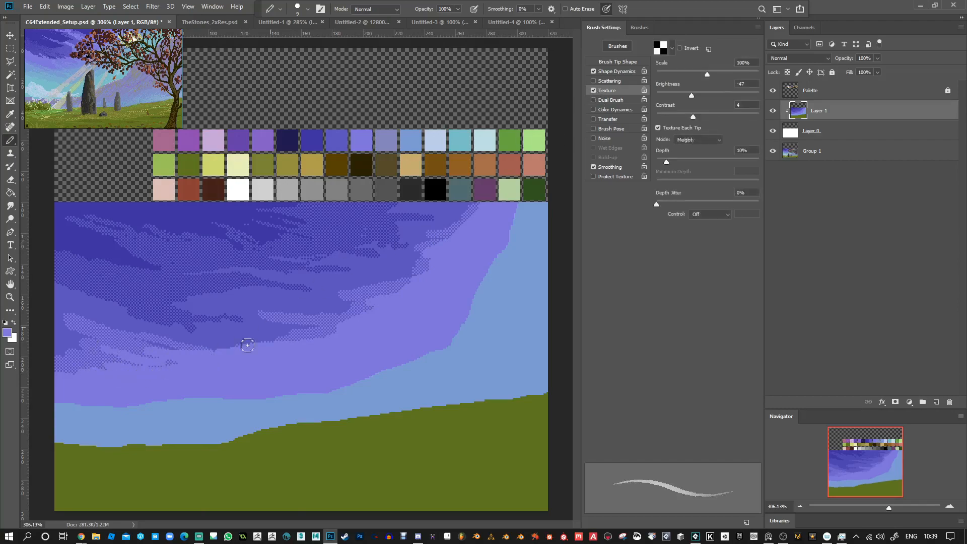
{"action": "mouse_move", "coordinate": [278, 334]}
{"action": "left_mouse_down"}
{"action": "mouse_move", "coordinate": [327, 326]}
{"action": "mouse_move", "coordinate": [296, 308]}
{"action": "mouse_move", "coordinate": [360, 305]}
{"action": "left_mouse_up"}
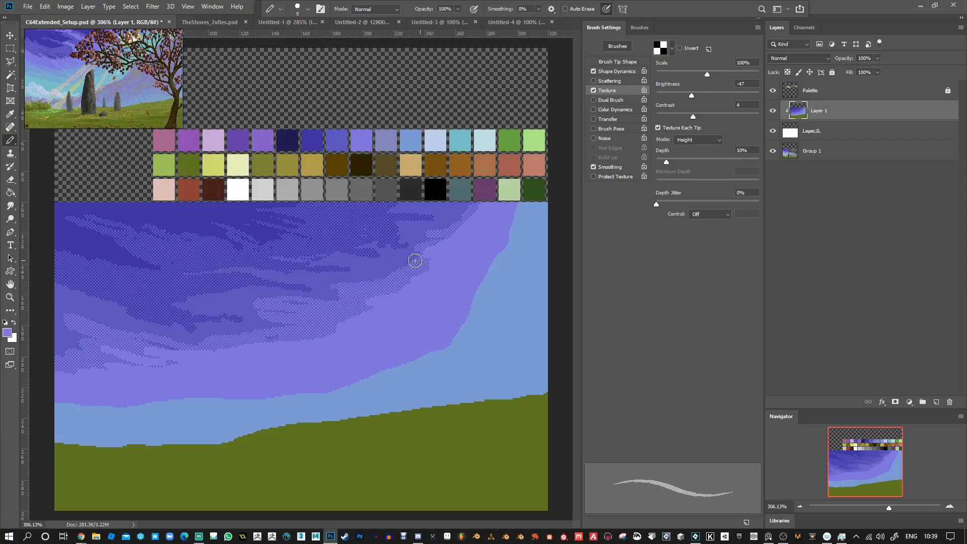
Dither sky blue into the lower edge of the lavender band, adding streaky wisps on the right with the texture's Invert option turned on.
{"action": "mouse_move", "coordinate": [485, 274]}
{"action": "left_mouse_down"}
{"action": "mouse_move", "coordinate": [520, 234]}
{"action": "mouse_move", "coordinate": [497, 258]}
{"action": "mouse_move", "coordinate": [520, 217]}
{"action": "mouse_move", "coordinate": [455, 345]}
{"action": "mouse_move", "coordinate": [384, 371]}
{"action": "mouse_move", "coordinate": [160, 407]}
{"action": "mouse_move", "coordinate": [159, 399]}
{"action": "mouse_move", "coordinate": [66, 407]}
{"action": "mouse_move", "coordinate": [201, 391]}
{"action": "mouse_move", "coordinate": [147, 417]}
{"action": "mouse_move", "coordinate": [180, 397]}
{"action": "mouse_move", "coordinate": [285, 405]}
{"action": "mouse_move", "coordinate": [297, 390]}
{"action": "mouse_move", "coordinate": [163, 397]}
{"action": "mouse_move", "coordinate": [304, 388]}
{"action": "mouse_move", "coordinate": [383, 369]}
{"action": "left_mouse_up"}
{"action": "key", "text": "ctrl+z"}
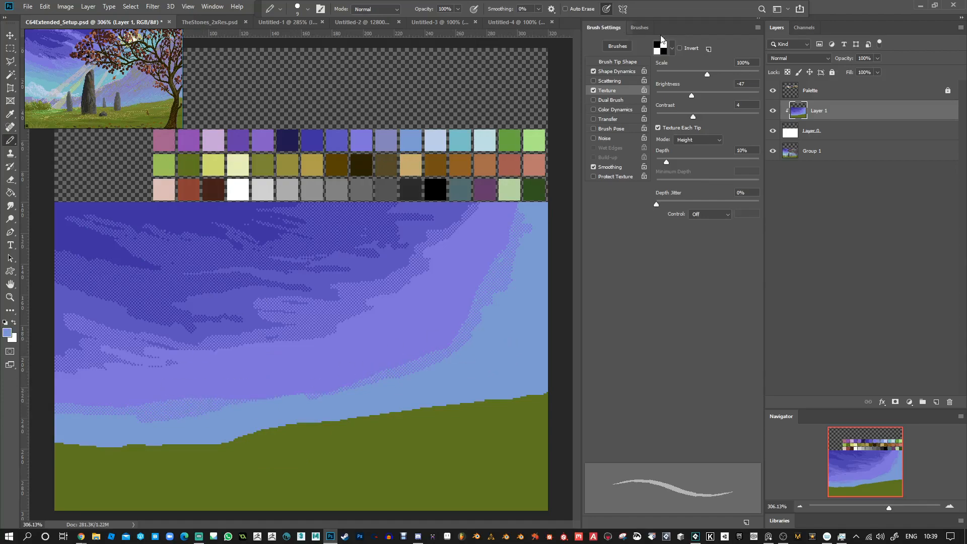
{"action": "left_click", "coordinate": [679, 49]}
{"action": "mouse_move", "coordinate": [438, 333]}
{"action": "left_mouse_down"}
{"action": "mouse_move", "coordinate": [398, 361]}
{"action": "mouse_move", "coordinate": [469, 311]}
{"action": "mouse_move", "coordinate": [405, 320]}
{"action": "mouse_move", "coordinate": [439, 315]}
{"action": "mouse_move", "coordinate": [414, 312]}
{"action": "mouse_move", "coordinate": [485, 310]}
{"action": "mouse_move", "coordinate": [467, 291]}
{"action": "mouse_move", "coordinate": [507, 247]}
{"action": "left_mouse_up"}
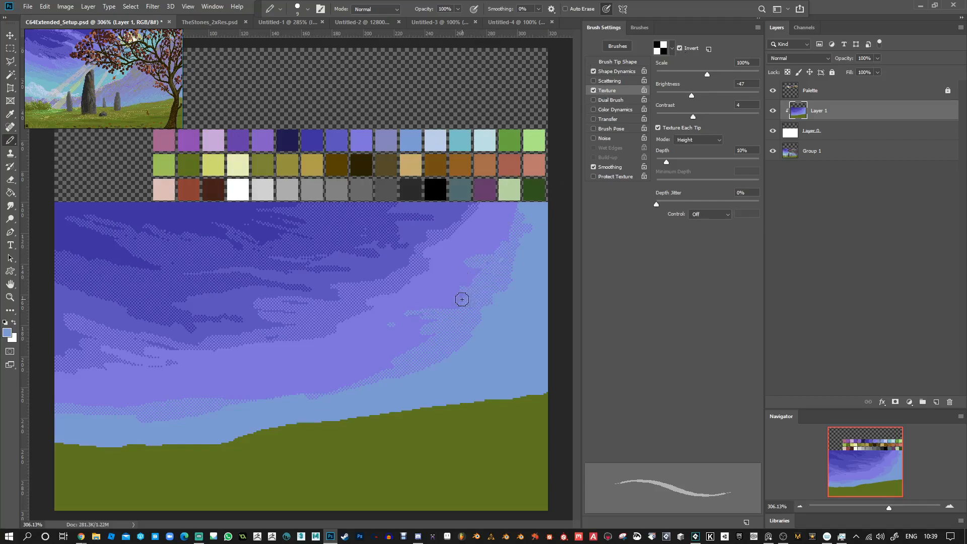
{"action": "left_click_drag", "start_coordinate": [483, 245], "coordinate": [503, 242]}
{"action": "left_click_drag", "start_coordinate": [455, 270], "coordinate": [478, 269]}
{"action": "mouse_move", "coordinate": [477, 315]}
{"action": "left_mouse_down"}
{"action": "mouse_move", "coordinate": [388, 328]}
{"action": "mouse_move", "coordinate": [391, 349]}
{"action": "mouse_move", "coordinate": [340, 382]}
{"action": "mouse_move", "coordinate": [313, 386]}
{"action": "left_mouse_up"}
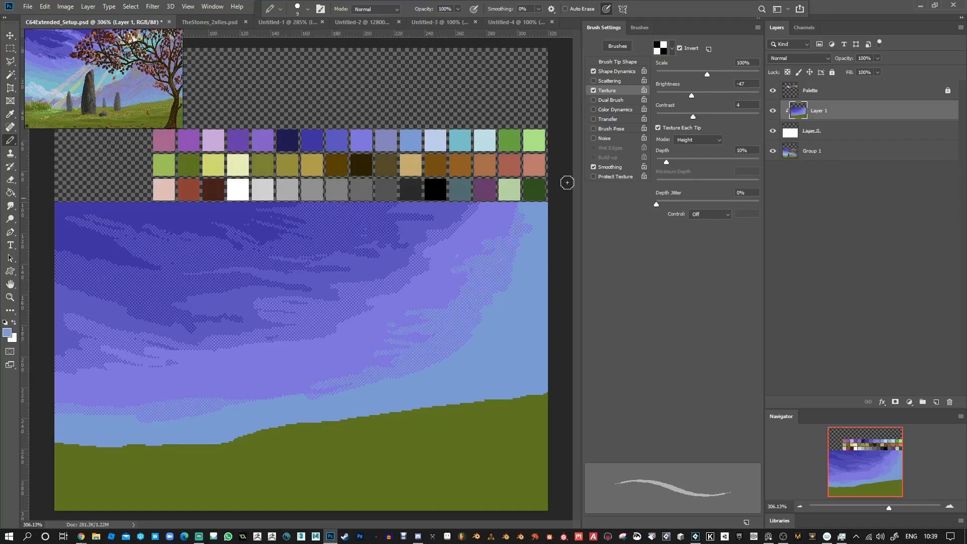
Try a test stroke with the brush spacing at 416% and scattering at 850%, and undo it.
{"action": "left_click", "coordinate": [624, 71]}
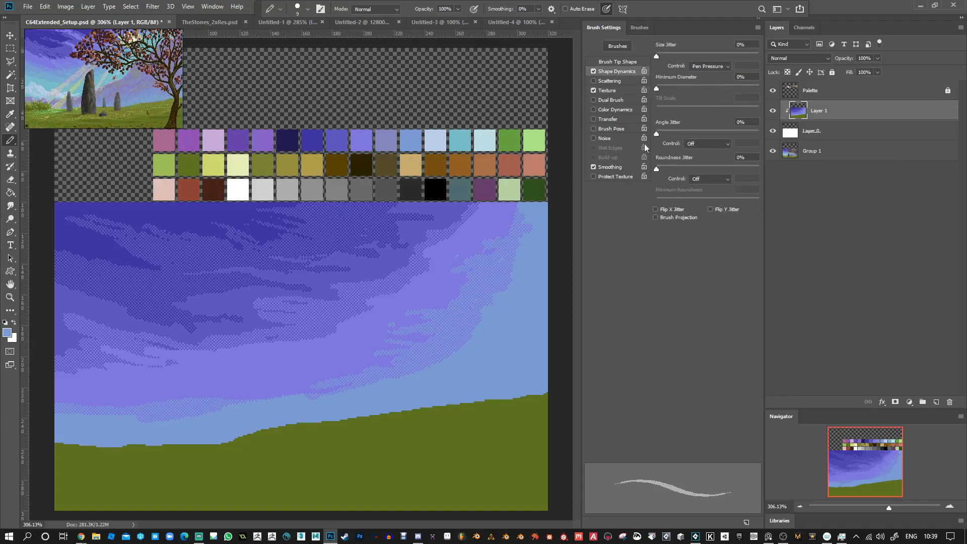
{"action": "left_click", "coordinate": [613, 61]}
{"action": "left_click_drag", "start_coordinate": [695, 434], "coordinate": [747, 432]}
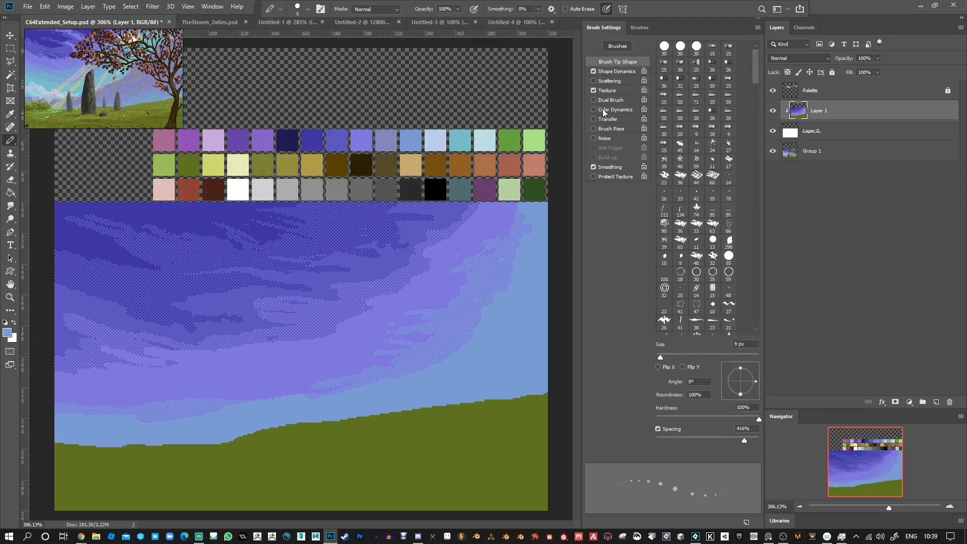
{"action": "left_click", "coordinate": [607, 82]}
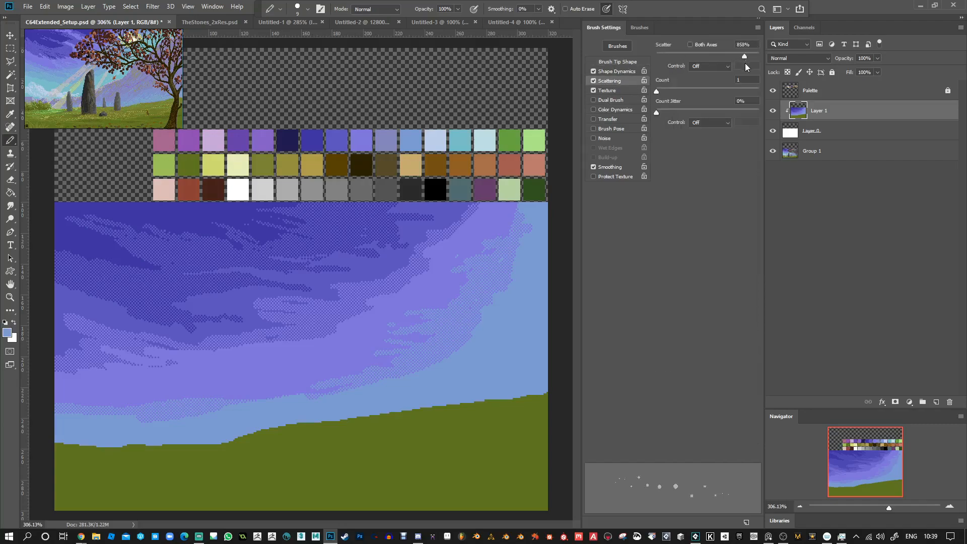
{"action": "mouse_move", "coordinate": [426, 449]}
{"action": "left_mouse_down"}
{"action": "mouse_move", "coordinate": [310, 477]}
{"action": "mouse_move", "coordinate": [460, 440]}
{"action": "mouse_move", "coordinate": [436, 426]}
{"action": "left_mouse_up"}
{"action": "key", "text": "ctrl+z"}
Turn scattering off and set the brush spacing back to 1%.
{"action": "left_click_drag", "start_coordinate": [740, 56], "coordinate": [611, 70]}
{"action": "left_click", "coordinate": [592, 81]}
{"action": "left_click", "coordinate": [609, 62]}
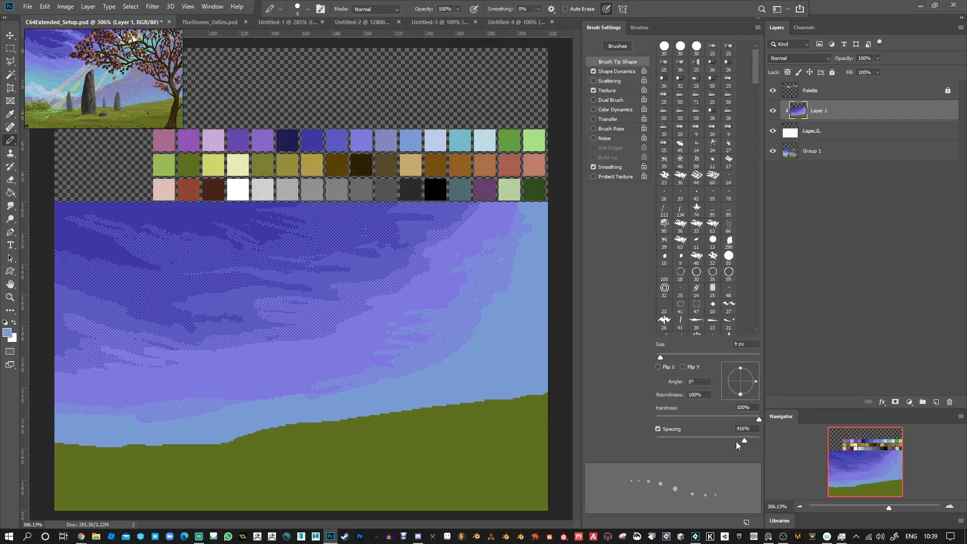
{"action": "left_click_drag", "start_coordinate": [736, 441], "coordinate": [657, 440]}
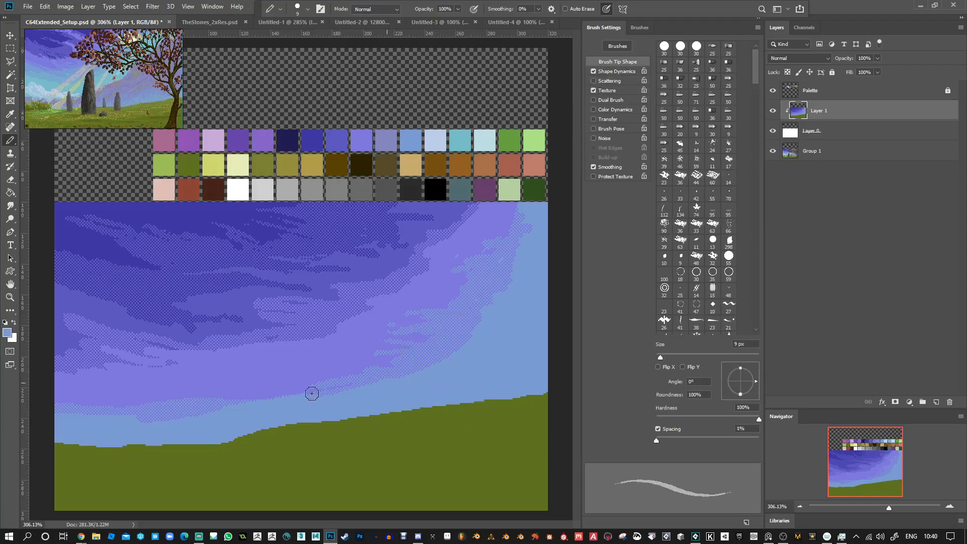
Add dithered sky-blue wisps along the lower lavender band, and paint solid streaks over the transition with the texture off.
{"action": "mouse_move", "coordinate": [323, 392]}
{"action": "left_mouse_down"}
{"action": "mouse_move", "coordinate": [188, 385]}
{"action": "mouse_move", "coordinate": [272, 398]}
{"action": "mouse_move", "coordinate": [327, 385]}
{"action": "mouse_move", "coordinate": [293, 374]}
{"action": "mouse_move", "coordinate": [302, 367]}
{"action": "mouse_move", "coordinate": [235, 362]}
{"action": "mouse_move", "coordinate": [377, 369]}
{"action": "left_mouse_up"}
{"action": "mouse_move", "coordinate": [306, 372]}
{"action": "left_mouse_down"}
{"action": "mouse_move", "coordinate": [402, 361]}
{"action": "mouse_move", "coordinate": [371, 369]}
{"action": "left_mouse_up"}
{"action": "left_click", "coordinate": [593, 91]}
{"action": "left_click_drag", "start_coordinate": [369, 377], "coordinate": [387, 375]}
{"action": "mouse_move", "coordinate": [466, 331]}
{"action": "left_mouse_down"}
{"action": "mouse_move", "coordinate": [496, 287]}
{"action": "mouse_move", "coordinate": [461, 319]}
{"action": "mouse_move", "coordinate": [504, 287]}
{"action": "left_mouse_up"}
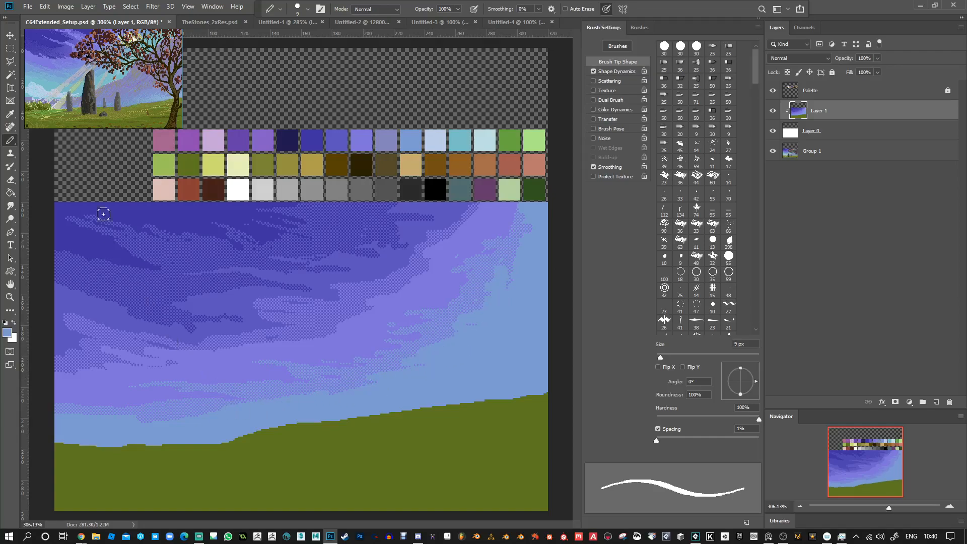
Sample the cyan and paint it solid across the lower sky above the hill, and repaint the sky-blue edge above it.
{"action": "left_click", "coordinate": [461, 147], "text": "alt"}
{"action": "mouse_move", "coordinate": [460, 367]}
{"action": "left_mouse_down"}
{"action": "mouse_move", "coordinate": [494, 347]}
{"action": "mouse_move", "coordinate": [485, 366]}
{"action": "mouse_move", "coordinate": [508, 340]}
{"action": "mouse_move", "coordinate": [503, 321]}
{"action": "mouse_move", "coordinate": [523, 297]}
{"action": "mouse_move", "coordinate": [539, 300]}
{"action": "mouse_move", "coordinate": [532, 345]}
{"action": "mouse_move", "coordinate": [513, 357]}
{"action": "mouse_move", "coordinate": [513, 348]}
{"action": "mouse_move", "coordinate": [264, 421]}
{"action": "mouse_move", "coordinate": [49, 371]}
{"action": "mouse_move", "coordinate": [55, 429]}
{"action": "mouse_move", "coordinate": [95, 403]}
{"action": "mouse_move", "coordinate": [69, 371]}
{"action": "mouse_move", "coordinate": [213, 414]}
{"action": "mouse_move", "coordinate": [143, 391]}
{"action": "mouse_move", "coordinate": [61, 385]}
{"action": "mouse_move", "coordinate": [182, 398]}
{"action": "mouse_move", "coordinate": [77, 357]}
{"action": "mouse_move", "coordinate": [40, 325]}
{"action": "mouse_move", "coordinate": [206, 390]}
{"action": "mouse_move", "coordinate": [111, 363]}
{"action": "mouse_move", "coordinate": [276, 400]}
{"action": "mouse_move", "coordinate": [281, 415]}
{"action": "mouse_move", "coordinate": [143, 410]}
{"action": "mouse_move", "coordinate": [67, 427]}
{"action": "mouse_move", "coordinate": [56, 444]}
{"action": "mouse_move", "coordinate": [261, 424]}
{"action": "mouse_move", "coordinate": [227, 435]}
{"action": "mouse_move", "coordinate": [494, 391]}
{"action": "mouse_move", "coordinate": [525, 358]}
{"action": "mouse_move", "coordinate": [542, 366]}
{"action": "mouse_move", "coordinate": [544, 279]}
{"action": "mouse_move", "coordinate": [533, 380]}
{"action": "left_mouse_up"}
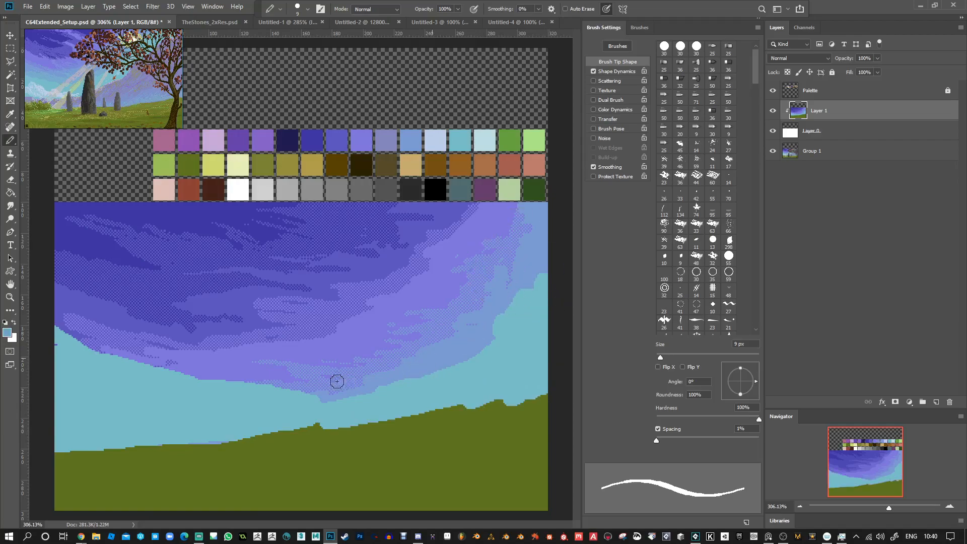
{"action": "mouse_move", "coordinate": [292, 385]}
{"action": "left_mouse_down"}
{"action": "mouse_move", "coordinate": [97, 323]}
{"action": "mouse_move", "coordinate": [77, 331]}
{"action": "mouse_move", "coordinate": [91, 339]}
{"action": "mouse_move", "coordinate": [63, 326]}
{"action": "mouse_move", "coordinate": [88, 326]}
{"action": "mouse_move", "coordinate": [80, 327]}
{"action": "mouse_move", "coordinate": [173, 372]}
{"action": "mouse_move", "coordinate": [144, 334]}
{"action": "mouse_move", "coordinate": [335, 396]}
{"action": "left_mouse_up"}
Repaint the left side of the sky with solid curved bands of lavender and blue-violet using sampled colors.
{"action": "left_click", "coordinate": [342, 344], "text": "alt"}
{"action": "mouse_move", "coordinate": [265, 344]}
{"action": "left_mouse_down"}
{"action": "mouse_move", "coordinate": [150, 325]}
{"action": "mouse_move", "coordinate": [168, 315]}
{"action": "mouse_move", "coordinate": [116, 315]}
{"action": "mouse_move", "coordinate": [53, 286]}
{"action": "mouse_move", "coordinate": [57, 277]}
{"action": "mouse_move", "coordinate": [146, 313]}
{"action": "left_mouse_up"}
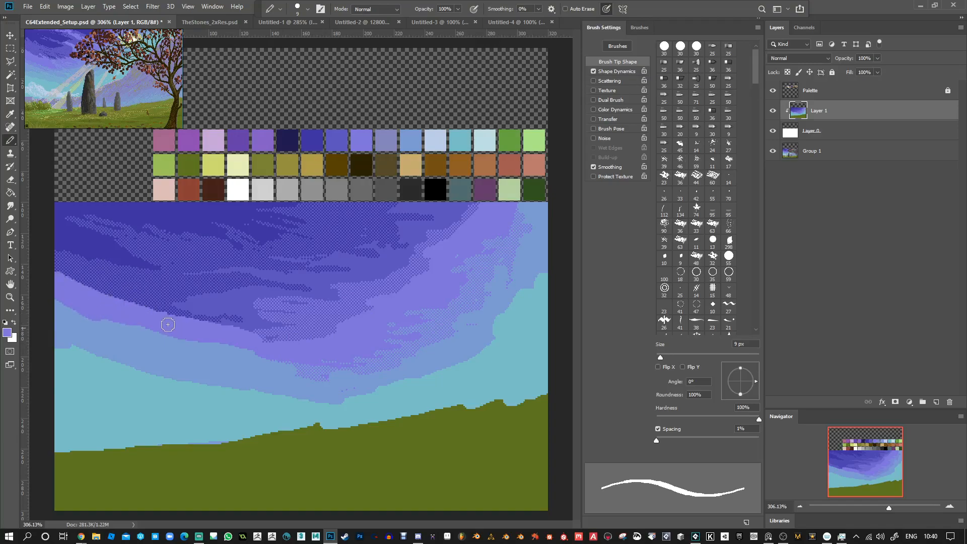
{"action": "mouse_move", "coordinate": [294, 350]}
{"action": "left_mouse_down"}
{"action": "mouse_move", "coordinate": [297, 340]}
{"action": "mouse_move", "coordinate": [172, 318]}
{"action": "left_mouse_up"}
{"action": "left_click", "coordinate": [221, 305], "text": "alt"}
{"action": "mouse_move", "coordinate": [255, 323]}
{"action": "left_mouse_down"}
{"action": "mouse_move", "coordinate": [267, 326]}
{"action": "mouse_move", "coordinate": [101, 283]}
{"action": "mouse_move", "coordinate": [118, 303]}
{"action": "mouse_move", "coordinate": [83, 273]}
{"action": "mouse_move", "coordinate": [197, 307]}
{"action": "mouse_move", "coordinate": [152, 307]}
{"action": "left_mouse_up"}
Turn the texture back on and dither sky blue into the lavender band on the left side of the sky.
{"action": "left_click", "coordinate": [594, 90]}
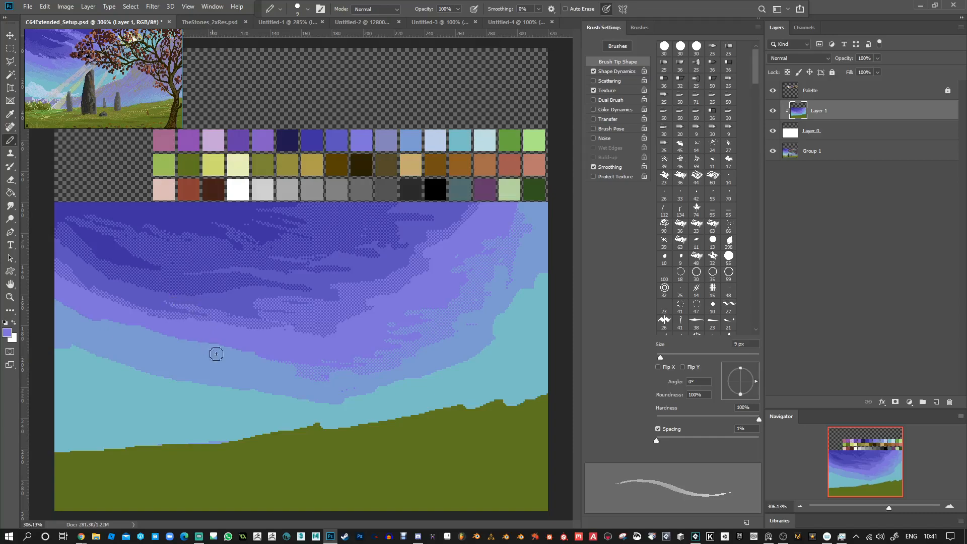
{"action": "left_click", "coordinate": [231, 383], "text": "alt"}
{"action": "left_click_drag", "start_coordinate": [270, 361], "coordinate": [231, 345]}
Try a dithered sky-blue stroke at 35% opacity up into the dark sky, and undo the last strokes.
{"action": "mouse_move", "coordinate": [286, 318]}
{"action": "left_mouse_down"}
{"action": "mouse_move", "coordinate": [274, 347]}
{"action": "mouse_move", "coordinate": [261, 330]}
{"action": "mouse_move", "coordinate": [272, 259]}
{"action": "left_mouse_up"}
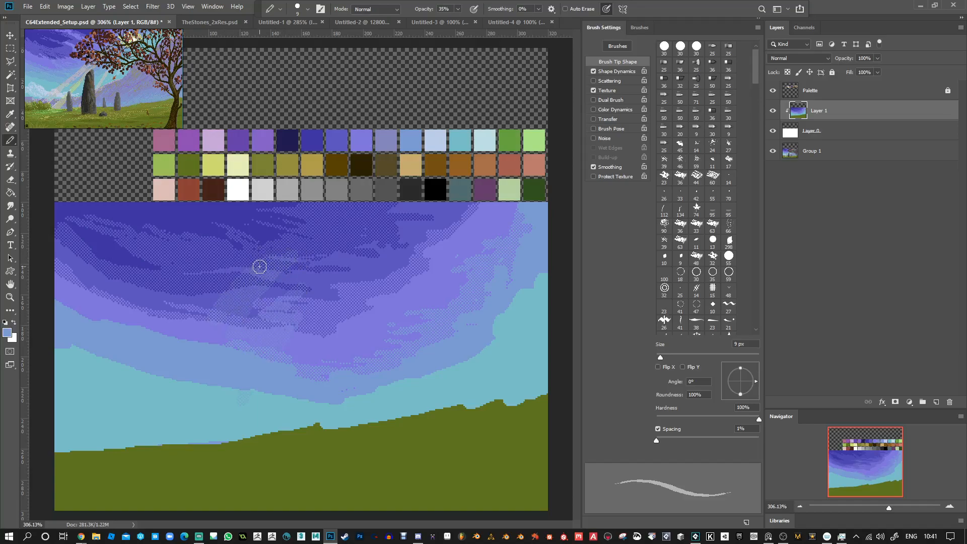
{"action": "key", "text": "ctrl+z"}
{"action": "key", "text": "ctrl+z"}
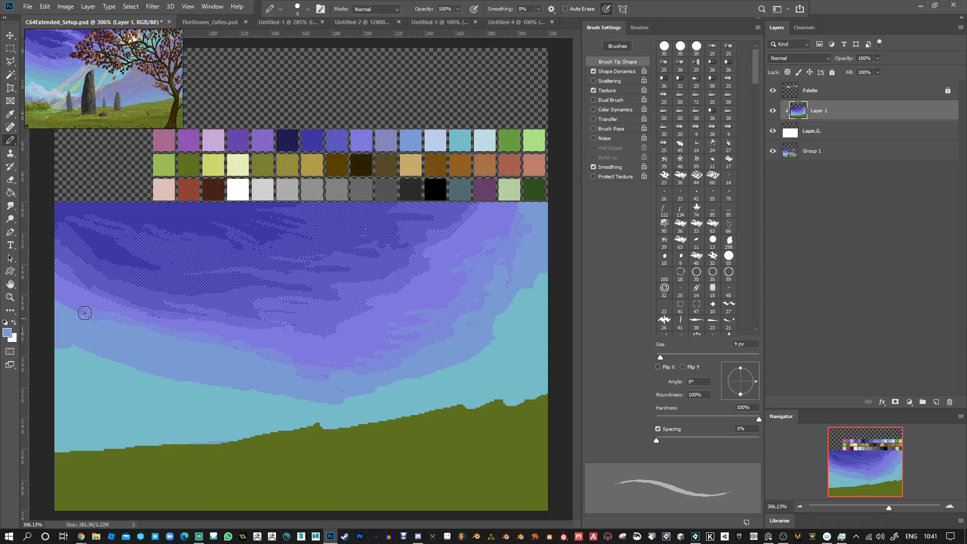
Dither the lower edge of the left sky-blue band, and paint solid cyan over the right side of the sky with the texture off.
{"action": "left_click_drag", "start_coordinate": [90, 352], "coordinate": [67, 345]}
{"action": "left_click", "coordinate": [594, 91]}
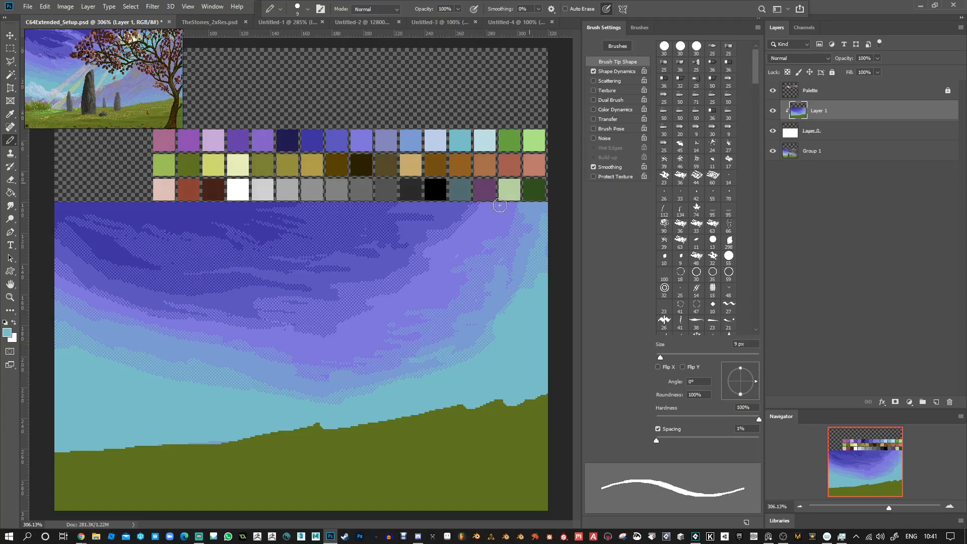
{"action": "mouse_move", "coordinate": [202, 381]}
{"action": "left_mouse_down"}
{"action": "mouse_move", "coordinate": [247, 363]}
{"action": "mouse_move", "coordinate": [412, 326]}
{"action": "mouse_move", "coordinate": [478, 286]}
{"action": "mouse_move", "coordinate": [486, 266]}
{"action": "mouse_move", "coordinate": [543, 222]}
{"action": "mouse_move", "coordinate": [461, 253]}
{"action": "mouse_move", "coordinate": [353, 345]}
{"action": "mouse_move", "coordinate": [198, 397]}
{"action": "mouse_move", "coordinate": [357, 355]}
{"action": "mouse_move", "coordinate": [401, 352]}
{"action": "mouse_move", "coordinate": [263, 400]}
{"action": "mouse_move", "coordinate": [264, 413]}
{"action": "mouse_move", "coordinate": [330, 403]}
{"action": "mouse_move", "coordinate": [449, 361]}
{"action": "mouse_move", "coordinate": [485, 311]}
{"action": "mouse_move", "coordinate": [447, 311]}
{"action": "mouse_move", "coordinate": [449, 296]}
{"action": "mouse_move", "coordinate": [493, 241]}
{"action": "mouse_move", "coordinate": [539, 204]}
{"action": "mouse_move", "coordinate": [473, 291]}
{"action": "mouse_move", "coordinate": [480, 313]}
{"action": "mouse_move", "coordinate": [503, 314]}
{"action": "mouse_move", "coordinate": [529, 296]}
{"action": "mouse_move", "coordinate": [497, 319]}
{"action": "left_mouse_up"}
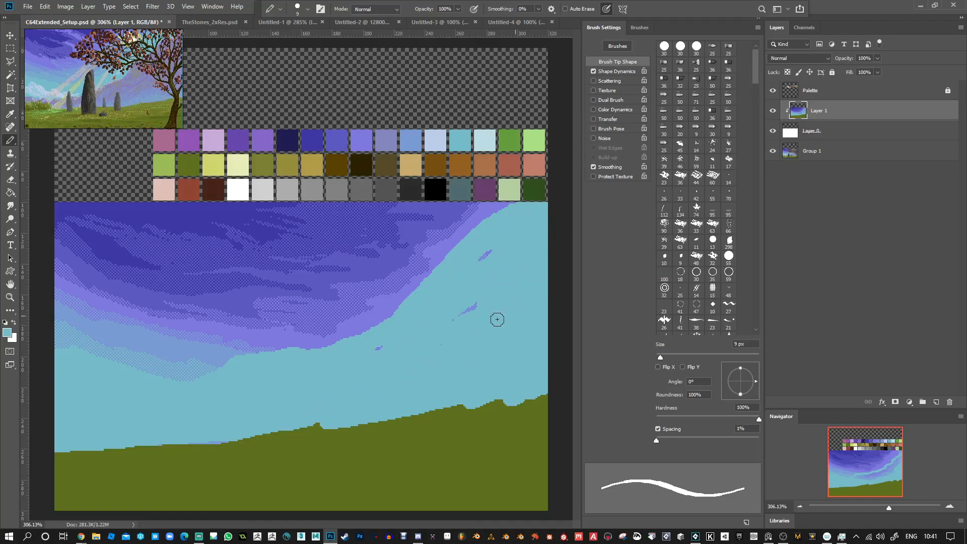
{"action": "left_click_drag", "start_coordinate": [499, 216], "coordinate": [493, 216]}
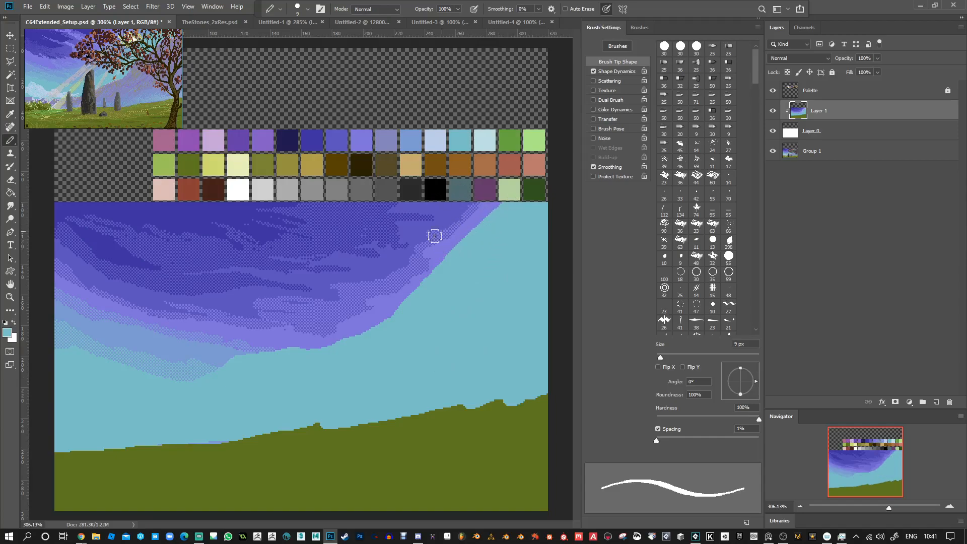
Continue the sky-blue, lavender and blue-violet bands as solid curves up the right side of the sky, sampling their colors.
{"action": "left_click", "coordinate": [190, 348], "text": "alt"}
{"action": "mouse_move", "coordinate": [210, 367]}
{"action": "left_mouse_down"}
{"action": "mouse_move", "coordinate": [231, 353]}
{"action": "mouse_move", "coordinate": [246, 349]}
{"action": "mouse_move", "coordinate": [220, 351]}
{"action": "mouse_move", "coordinate": [318, 323]}
{"action": "mouse_move", "coordinate": [218, 344]}
{"action": "mouse_move", "coordinate": [311, 336]}
{"action": "mouse_move", "coordinate": [382, 311]}
{"action": "mouse_move", "coordinate": [343, 321]}
{"action": "mouse_move", "coordinate": [370, 326]}
{"action": "mouse_move", "coordinate": [429, 262]}
{"action": "mouse_move", "coordinate": [457, 214]}
{"action": "mouse_move", "coordinate": [449, 210]}
{"action": "mouse_move", "coordinate": [449, 223]}
{"action": "mouse_move", "coordinate": [498, 205]}
{"action": "left_mouse_up"}
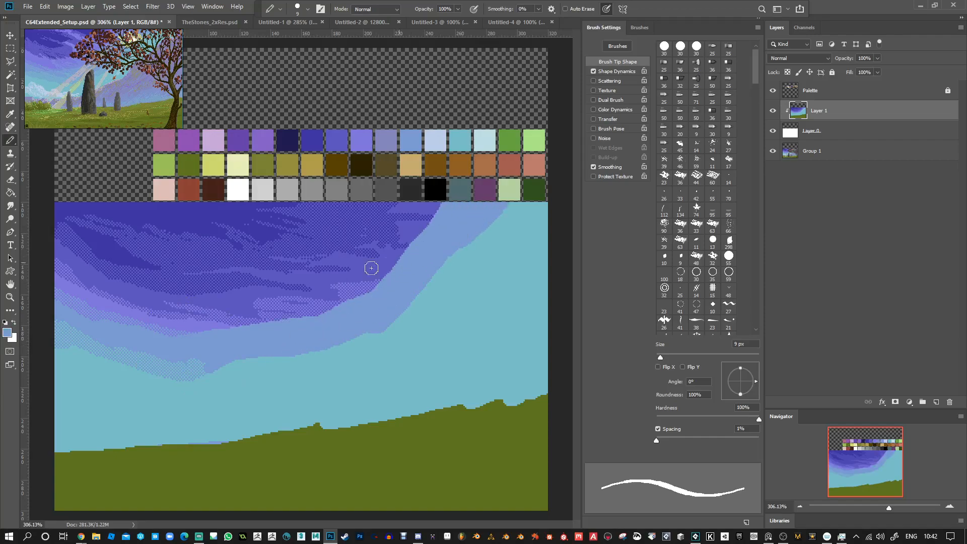
{"action": "left_click", "coordinate": [195, 323], "text": "alt"}
{"action": "mouse_move", "coordinate": [195, 322]}
{"action": "left_mouse_down"}
{"action": "mouse_move", "coordinate": [275, 302]}
{"action": "mouse_move", "coordinate": [229, 329]}
{"action": "mouse_move", "coordinate": [377, 283]}
{"action": "mouse_move", "coordinate": [366, 277]}
{"action": "mouse_move", "coordinate": [391, 239]}
{"action": "mouse_move", "coordinate": [398, 245]}
{"action": "mouse_move", "coordinate": [416, 232]}
{"action": "mouse_move", "coordinate": [395, 266]}
{"action": "mouse_move", "coordinate": [409, 224]}
{"action": "left_mouse_up"}
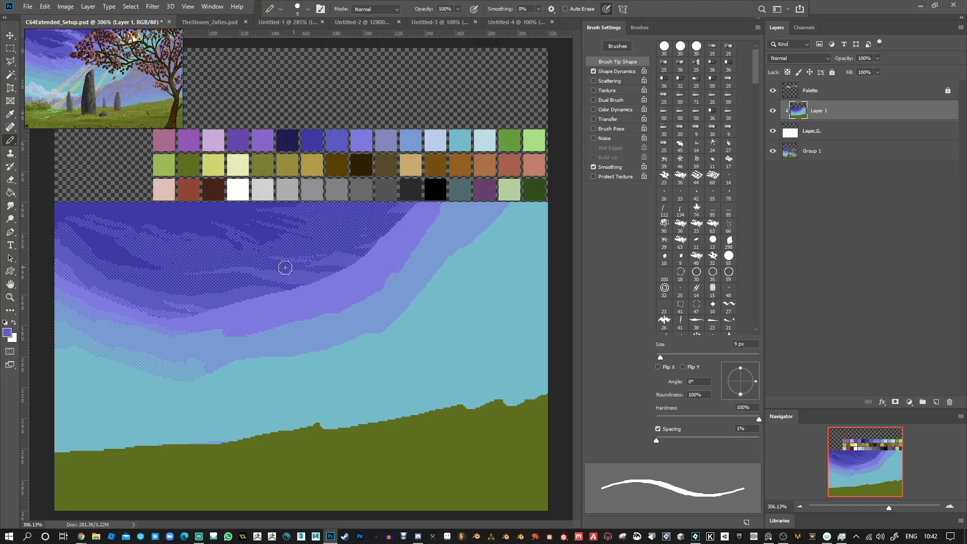
{"action": "mouse_move", "coordinate": [168, 301]}
{"action": "left_mouse_down"}
{"action": "mouse_move", "coordinate": [275, 294]}
{"action": "mouse_move", "coordinate": [237, 293]}
{"action": "mouse_move", "coordinate": [352, 250]}
{"action": "mouse_move", "coordinate": [342, 268]}
{"action": "mouse_move", "coordinate": [361, 245]}
{"action": "mouse_move", "coordinate": [340, 247]}
{"action": "mouse_move", "coordinate": [407, 205]}
{"action": "left_mouse_up"}
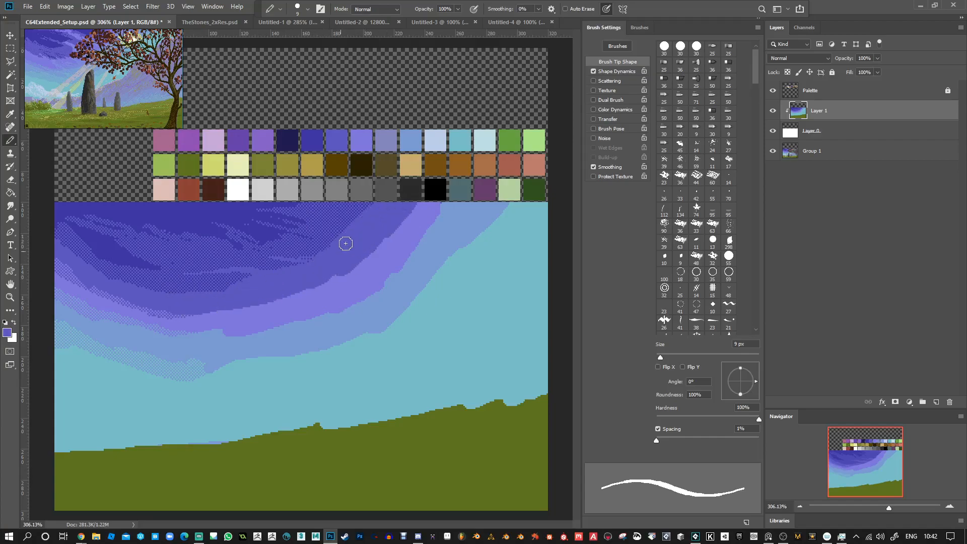
Paint solid blue-violet streaks into the right part of the deep blue upper sky with the texture off.
{"action": "left_click", "coordinate": [593, 90]}
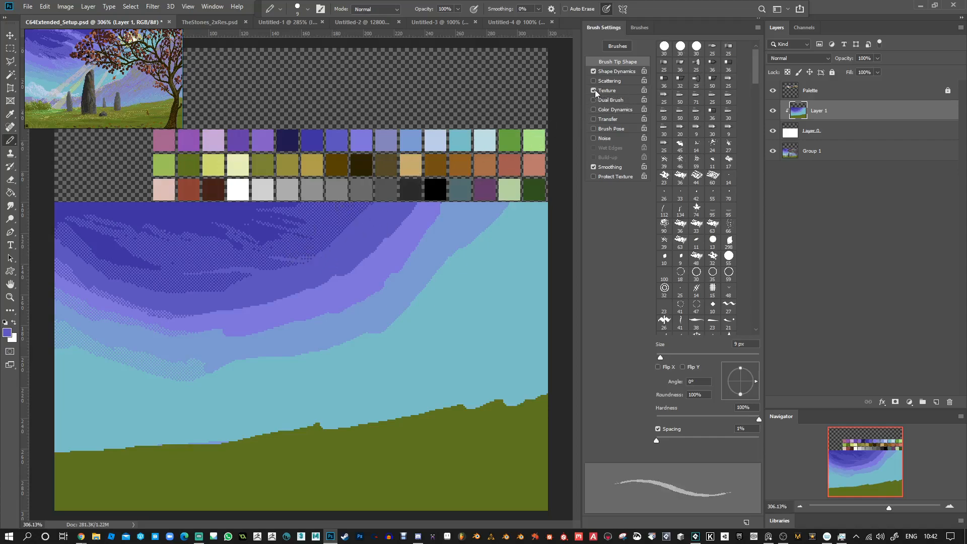
{"action": "left_click", "coordinate": [594, 90]}
{"action": "left_click_drag", "start_coordinate": [335, 244], "coordinate": [243, 222]}
{"action": "mouse_move", "coordinate": [343, 227]}
{"action": "left_mouse_down"}
{"action": "mouse_move", "coordinate": [322, 235]}
{"action": "mouse_move", "coordinate": [353, 218]}
{"action": "mouse_move", "coordinate": [253, 211]}
{"action": "left_mouse_up"}
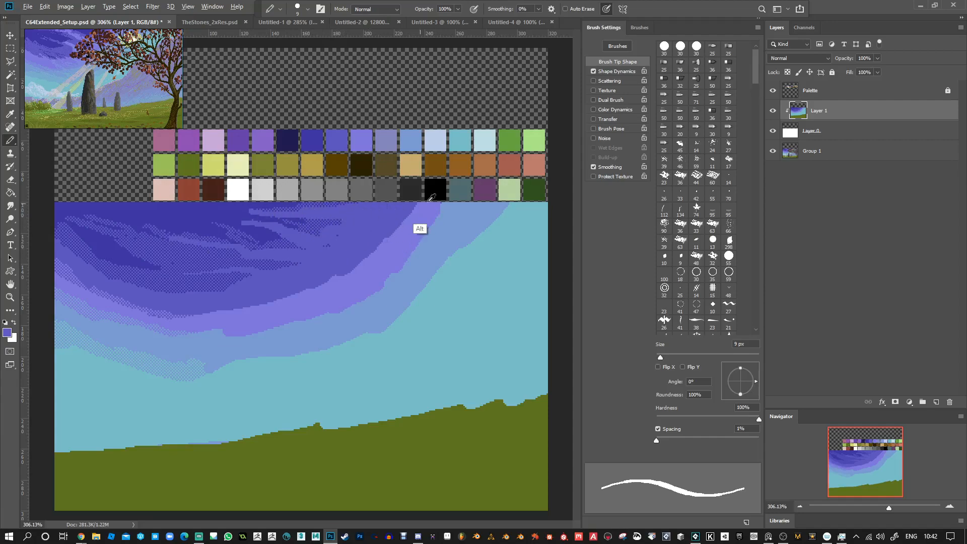
Turn the texture on and extend the deep blue dithering with wisps into the right part of the blue-violet band.
{"action": "left_click", "coordinate": [594, 90]}
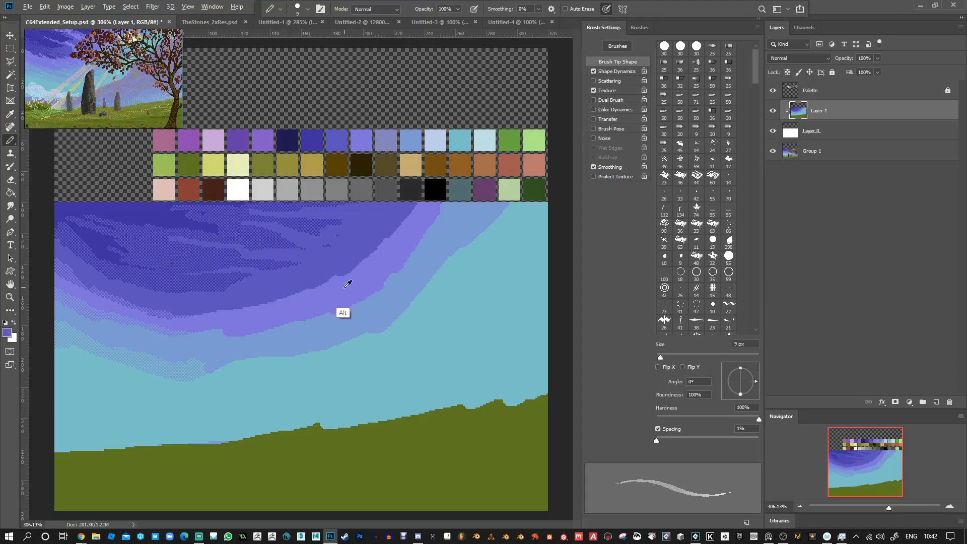
{"action": "mouse_move", "coordinate": [301, 286]}
{"action": "left_mouse_down"}
{"action": "mouse_move", "coordinate": [349, 278]}
{"action": "mouse_move", "coordinate": [371, 255]}
{"action": "mouse_move", "coordinate": [339, 270]}
{"action": "mouse_move", "coordinate": [330, 257]}
{"action": "mouse_move", "coordinate": [374, 244]}
{"action": "mouse_move", "coordinate": [232, 250]}
{"action": "left_mouse_up"}
{"action": "mouse_move", "coordinate": [338, 231]}
{"action": "left_mouse_down"}
{"action": "mouse_move", "coordinate": [364, 246]}
{"action": "mouse_move", "coordinate": [288, 233]}
{"action": "mouse_move", "coordinate": [384, 231]}
{"action": "mouse_move", "coordinate": [375, 225]}
{"action": "mouse_move", "coordinate": [405, 209]}
{"action": "mouse_move", "coordinate": [382, 208]}
{"action": "mouse_move", "coordinate": [367, 211]}
{"action": "mouse_move", "coordinate": [407, 214]}
{"action": "left_mouse_up"}
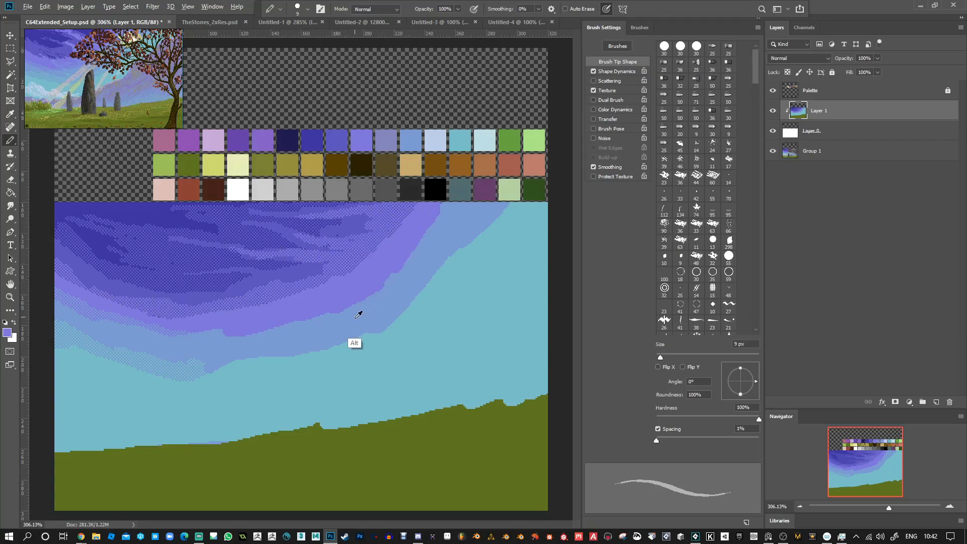
Dither the lavender and sky-blue transitions along the curved bands from the lower left to the upper right.
{"action": "mouse_move", "coordinate": [225, 323]}
{"action": "left_mouse_down"}
{"action": "mouse_move", "coordinate": [249, 328]}
{"action": "mouse_move", "coordinate": [227, 339]}
{"action": "mouse_move", "coordinate": [375, 296]}
{"action": "mouse_move", "coordinate": [432, 212]}
{"action": "left_mouse_up"}
{"action": "left_click", "coordinate": [407, 306], "text": "alt"}
{"action": "mouse_move", "coordinate": [222, 366]}
{"action": "left_mouse_down"}
{"action": "mouse_move", "coordinate": [205, 375]}
{"action": "mouse_move", "coordinate": [170, 355]}
{"action": "mouse_move", "coordinate": [290, 359]}
{"action": "mouse_move", "coordinate": [127, 335]}
{"action": "mouse_move", "coordinate": [313, 343]}
{"action": "mouse_move", "coordinate": [252, 352]}
{"action": "mouse_move", "coordinate": [355, 336]}
{"action": "mouse_move", "coordinate": [510, 207]}
{"action": "mouse_move", "coordinate": [455, 218]}
{"action": "left_mouse_up"}
{"action": "left_click_drag", "start_coordinate": [226, 341], "coordinate": [292, 346]}
Sample the pale blue and paint wispy dithered clouds across the cyan sky above the hill, undoing and redrawing the last wisp.
{"action": "left_click", "coordinate": [442, 148], "text": "alt"}
{"action": "mouse_move", "coordinate": [91, 396]}
{"action": "left_mouse_down"}
{"action": "mouse_move", "coordinate": [78, 371]}
{"action": "mouse_move", "coordinate": [109, 398]}
{"action": "mouse_move", "coordinate": [143, 408]}
{"action": "mouse_move", "coordinate": [161, 401]}
{"action": "mouse_move", "coordinate": [216, 413]}
{"action": "mouse_move", "coordinate": [219, 403]}
{"action": "mouse_move", "coordinate": [272, 392]}
{"action": "mouse_move", "coordinate": [269, 384]}
{"action": "mouse_move", "coordinate": [290, 395]}
{"action": "mouse_move", "coordinate": [256, 379]}
{"action": "mouse_move", "coordinate": [169, 397]}
{"action": "mouse_move", "coordinate": [115, 366]}
{"action": "mouse_move", "coordinate": [140, 403]}
{"action": "mouse_move", "coordinate": [126, 385]}
{"action": "mouse_move", "coordinate": [77, 359]}
{"action": "mouse_move", "coordinate": [91, 377]}
{"action": "mouse_move", "coordinate": [61, 355]}
{"action": "mouse_move", "coordinate": [72, 396]}
{"action": "mouse_move", "coordinate": [135, 421]}
{"action": "left_mouse_up"}
{"action": "mouse_move", "coordinate": [273, 376]}
{"action": "left_mouse_down"}
{"action": "mouse_move", "coordinate": [308, 381]}
{"action": "mouse_move", "coordinate": [291, 363]}
{"action": "left_mouse_up"}
{"action": "left_click_drag", "start_coordinate": [297, 361], "coordinate": [340, 377]}
{"action": "left_click_drag", "start_coordinate": [309, 387], "coordinate": [339, 387]}
{"action": "mouse_move", "coordinate": [336, 359]}
{"action": "left_mouse_down"}
{"action": "mouse_move", "coordinate": [360, 373]}
{"action": "mouse_move", "coordinate": [399, 373]}
{"action": "left_mouse_up"}
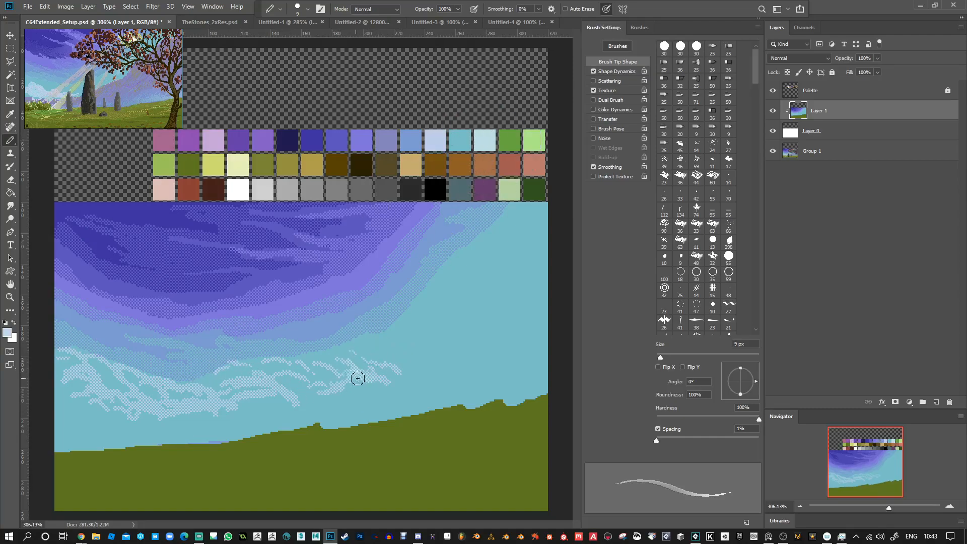
{"action": "key", "text": "ctrl+z"}
{"action": "left_click_drag", "start_coordinate": [388, 363], "coordinate": [404, 377]}
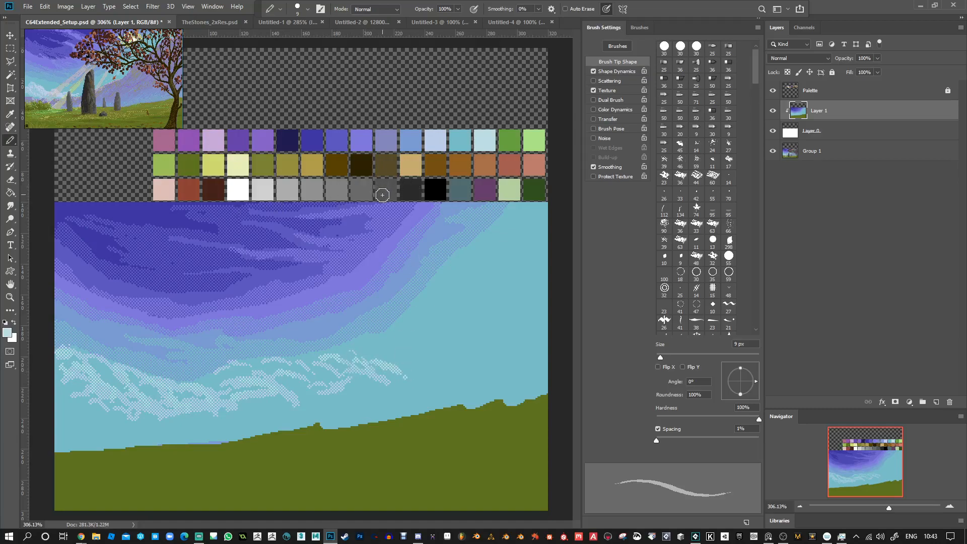
Sample the pale yellow, add dithered highlights to the left clouds, and enlarge the Navigator preview.
{"action": "left_click", "coordinate": [241, 163], "text": "alt"}
{"action": "mouse_move", "coordinate": [214, 394]}
{"action": "left_mouse_down"}
{"action": "mouse_move", "coordinate": [188, 385]}
{"action": "mouse_move", "coordinate": [226, 392]}
{"action": "mouse_move", "coordinate": [251, 379]}
{"action": "mouse_move", "coordinate": [268, 385]}
{"action": "mouse_move", "coordinate": [261, 377]}
{"action": "mouse_move", "coordinate": [277, 387]}
{"action": "mouse_move", "coordinate": [276, 374]}
{"action": "mouse_move", "coordinate": [285, 385]}
{"action": "mouse_move", "coordinate": [230, 403]}
{"action": "mouse_move", "coordinate": [190, 398]}
{"action": "mouse_move", "coordinate": [89, 361]}
{"action": "left_mouse_up"}
{"action": "left_click_drag", "start_coordinate": [814, 406], "coordinate": [817, 312]}
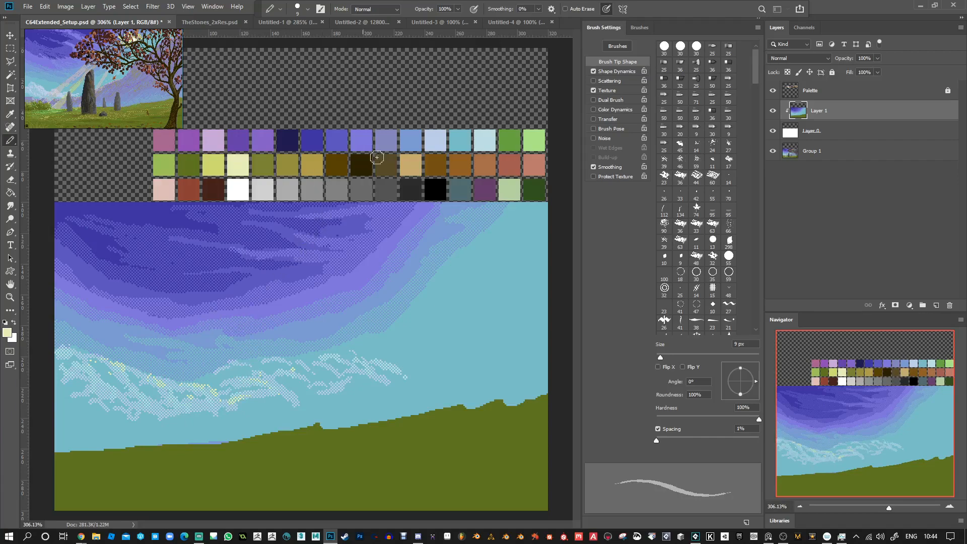
Sample the pale blue, set the brush to 1 px with 1% spacing, and stipple fine dithered detail into the left clouds.
{"action": "left_click", "coordinate": [464, 148], "text": "alt"}
{"action": "left_click", "coordinate": [439, 140], "text": "alt"}
{"action": "key", "text": "bracketleft"}
{"action": "key", "text": "bracketleft"}
{"action": "key", "text": "bracketleft"}
{"action": "key", "text": "bracketleft"}
{"action": "key", "text": "bracketleft"}
{"action": "key", "text": "bracketleft"}
{"action": "key", "text": "bracketleft"}
{"action": "key", "text": "bracketleft"}
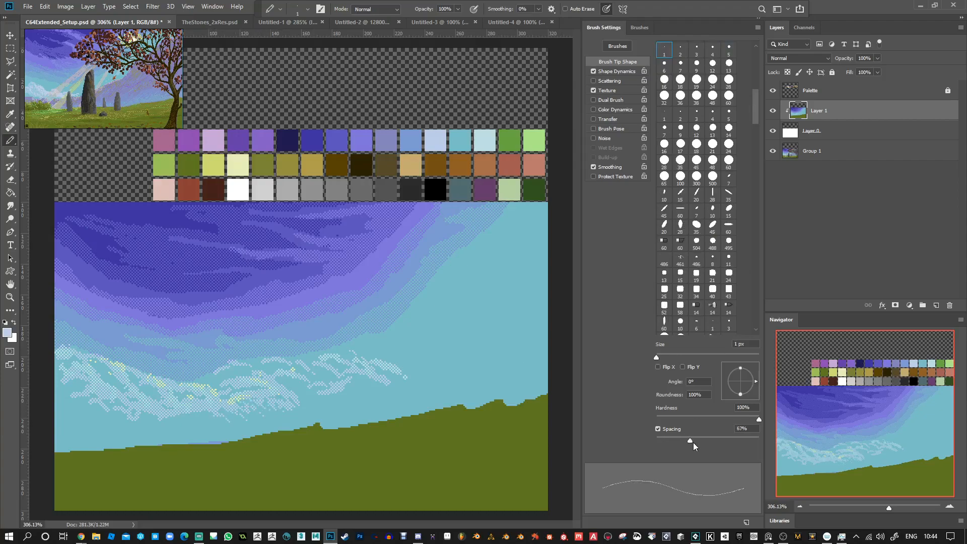
{"action": "left_click_drag", "start_coordinate": [693, 441], "coordinate": [654, 448]}
{"action": "left_click_drag", "start_coordinate": [747, 441], "coordinate": [692, 440]}
Turn the texture off and paint solid pale-blue puffs along the upper edge of the left clouds with a 3 px brush.
{"action": "left_click", "coordinate": [593, 91]}
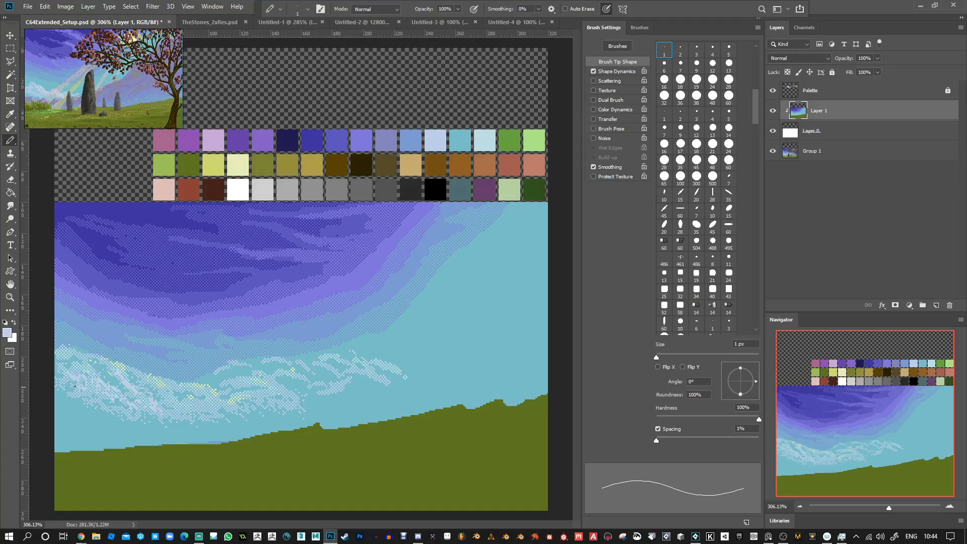
{"action": "key", "text": "bracketright"}
{"action": "mouse_move", "coordinate": [90, 370]}
{"action": "left_mouse_down"}
{"action": "mouse_move", "coordinate": [52, 351]}
{"action": "mouse_move", "coordinate": [95, 352]}
{"action": "mouse_move", "coordinate": [120, 384]}
{"action": "left_mouse_up"}
{"action": "mouse_move", "coordinate": [116, 364]}
{"action": "left_mouse_down"}
{"action": "mouse_move", "coordinate": [170, 403]}
{"action": "mouse_move", "coordinate": [184, 389]}
{"action": "left_mouse_up"}
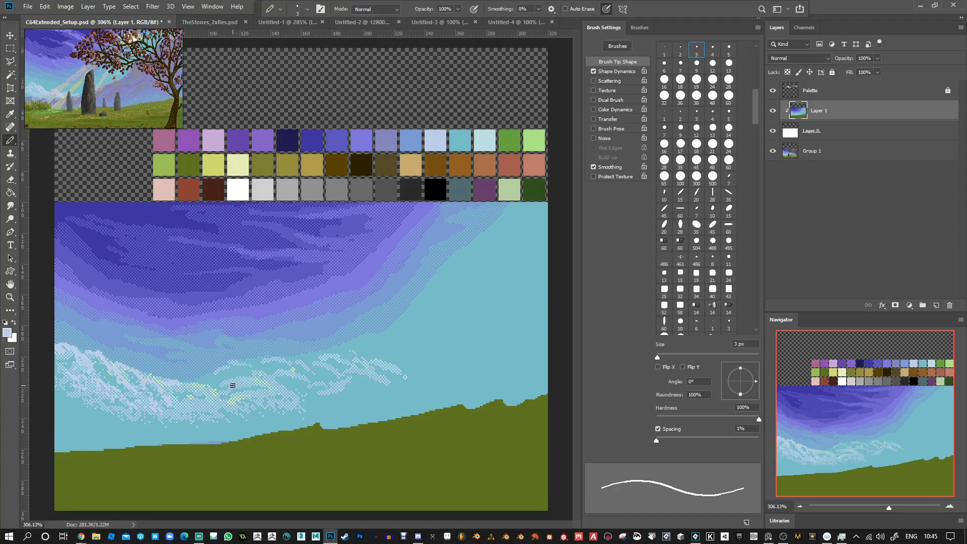
{"action": "left_click_drag", "start_coordinate": [182, 383], "coordinate": [204, 388]}
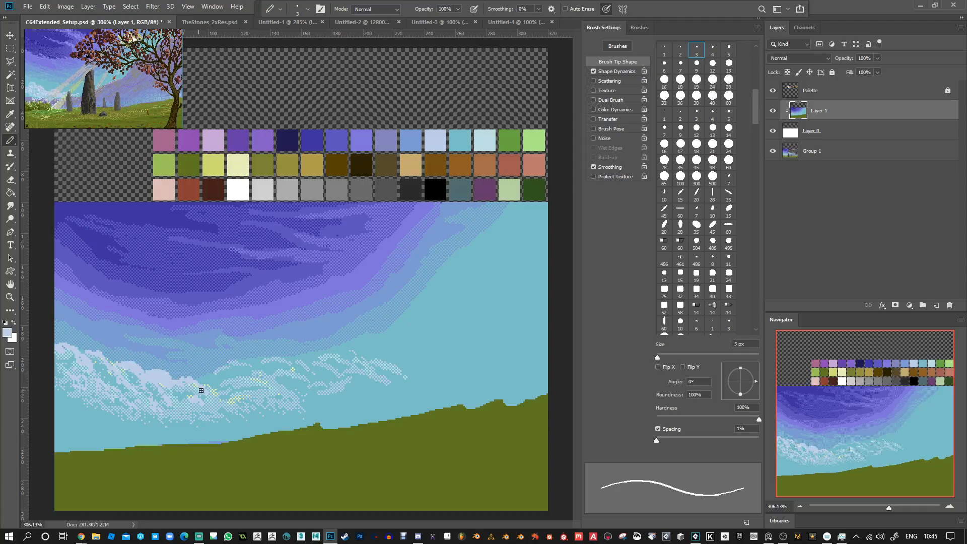
{"action": "mouse_move", "coordinate": [118, 367]}
{"action": "left_mouse_down"}
{"action": "mouse_move", "coordinate": [97, 342]}
{"action": "mouse_move", "coordinate": [88, 348]}
{"action": "mouse_move", "coordinate": [105, 354]}
{"action": "mouse_move", "coordinate": [88, 336]}
{"action": "left_mouse_up"}
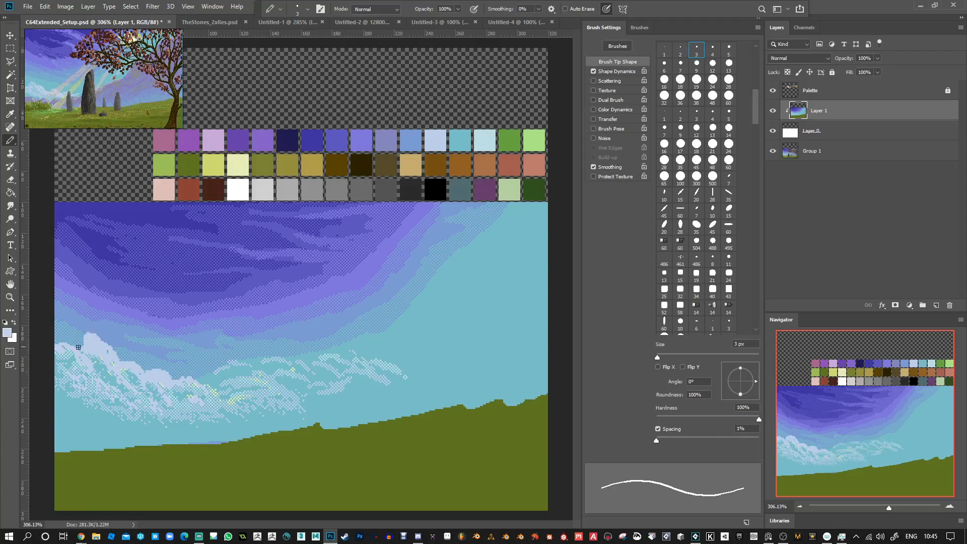
{"action": "left_click_drag", "start_coordinate": [67, 344], "coordinate": [55, 333]}
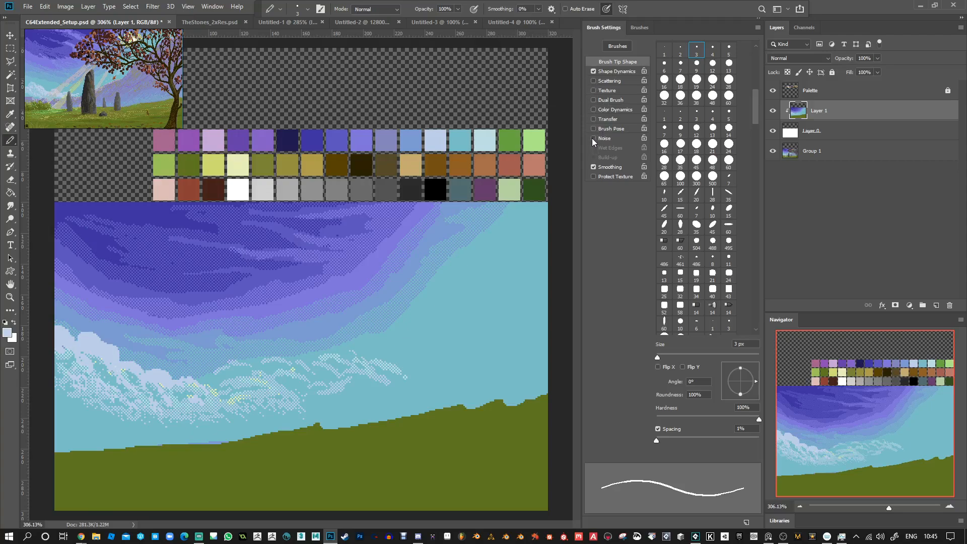
Turn the texture on, set the brush to 4 px, and dither sampled pale-yellow highlights onto the puffy left clouds.
{"action": "left_click", "coordinate": [593, 90]}
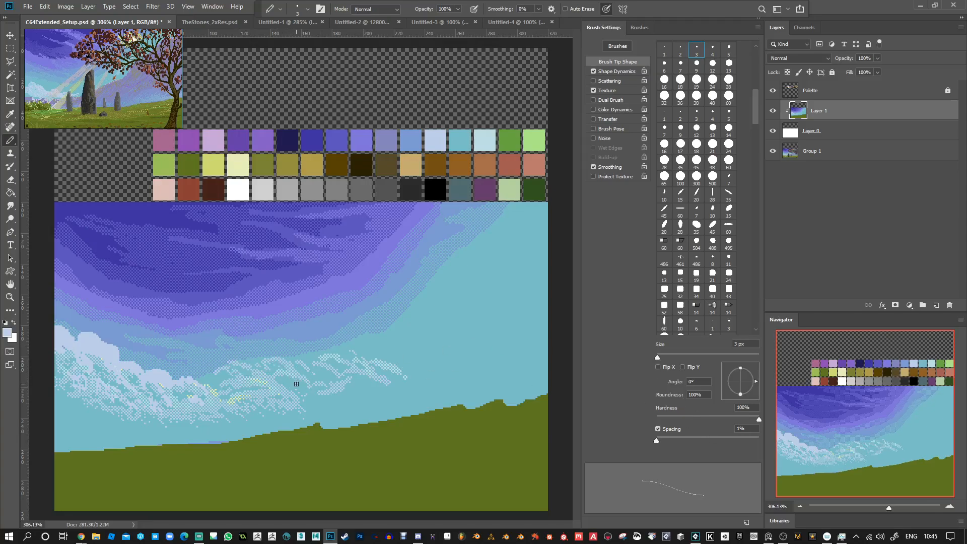
{"action": "key", "text": "bracketright"}
{"action": "key", "text": "alt"}
{"action": "left_click", "coordinate": [510, 189], "text": "alt"}
{"action": "key", "text": "ctrl"}
{"action": "left_click", "coordinate": [239, 171], "text": "alt"}
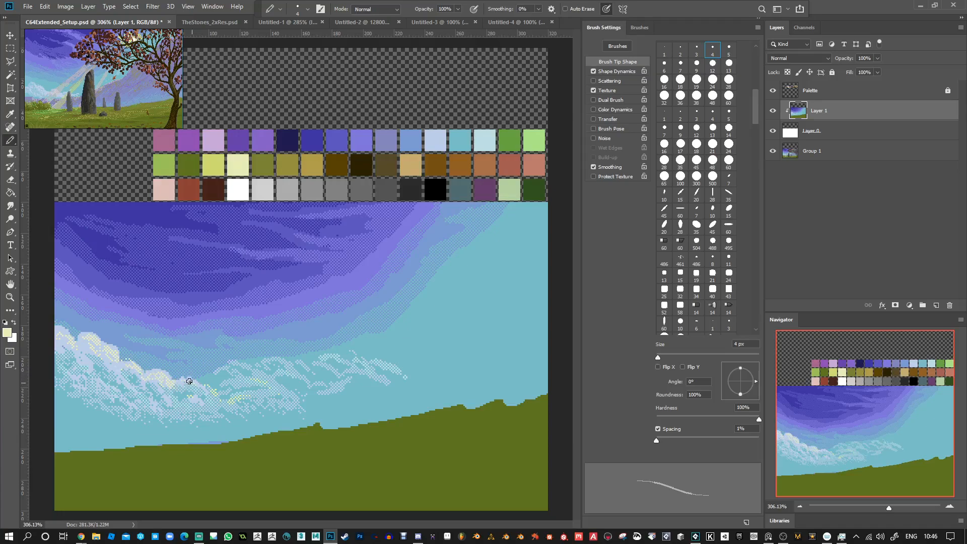
Turn the texture off, set the brush to 1 px and touch up the left clouds' upper edge with sampled colours.
{"action": "left_click", "coordinate": [220, 372], "text": "alt"}
{"action": "left_click", "coordinate": [594, 90]}
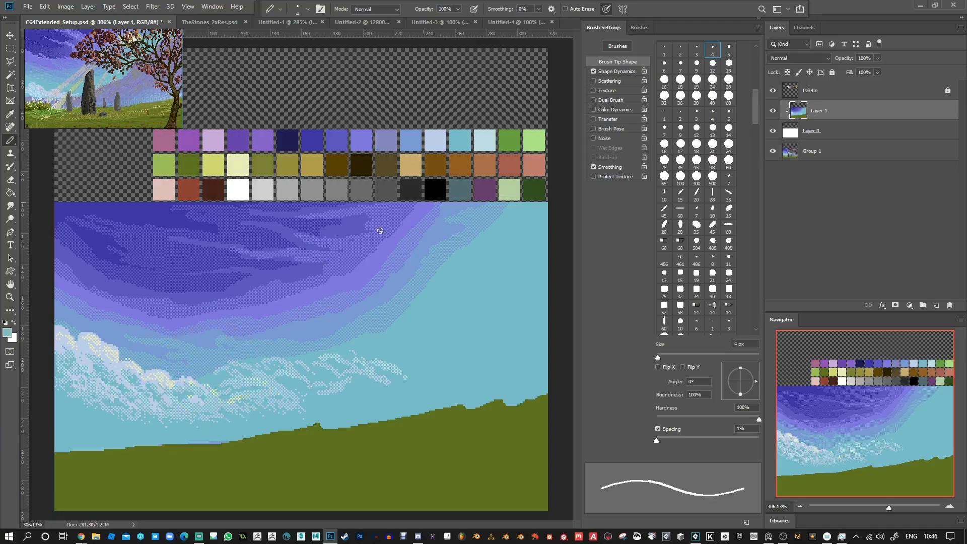
{"action": "key", "text": "bracketleft"}
{"action": "key", "text": "bracketleft"}
{"action": "key", "text": "bracketleft"}
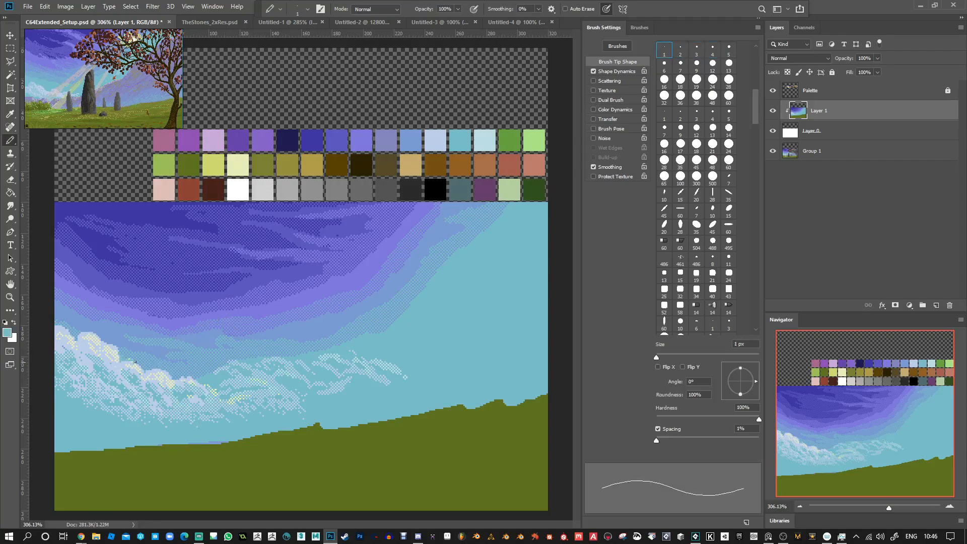
{"action": "left_click", "coordinate": [120, 364], "text": "alt"}
{"action": "left_click_drag", "start_coordinate": [234, 242], "coordinate": [136, 83]}
Sample the mountain's grey-violet in the Untitled-4 reference image and return to C64Extended_Setup.psd.
{"action": "left_click", "coordinate": [523, 22]}
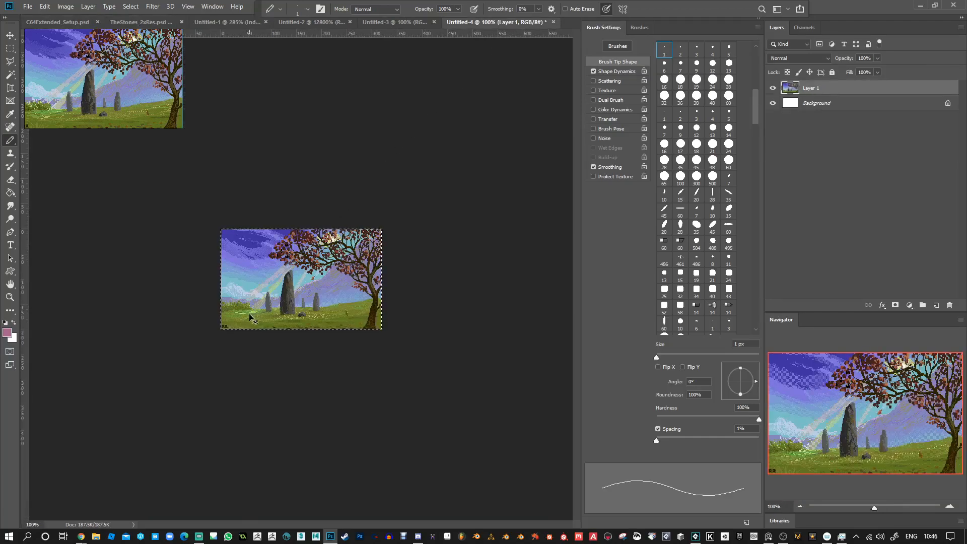
{"action": "key", "text": "ctrl+plus"}
{"action": "scroll", "coordinate": [328, 303], "scroll_direction": "up", "scroll_amount": 13}
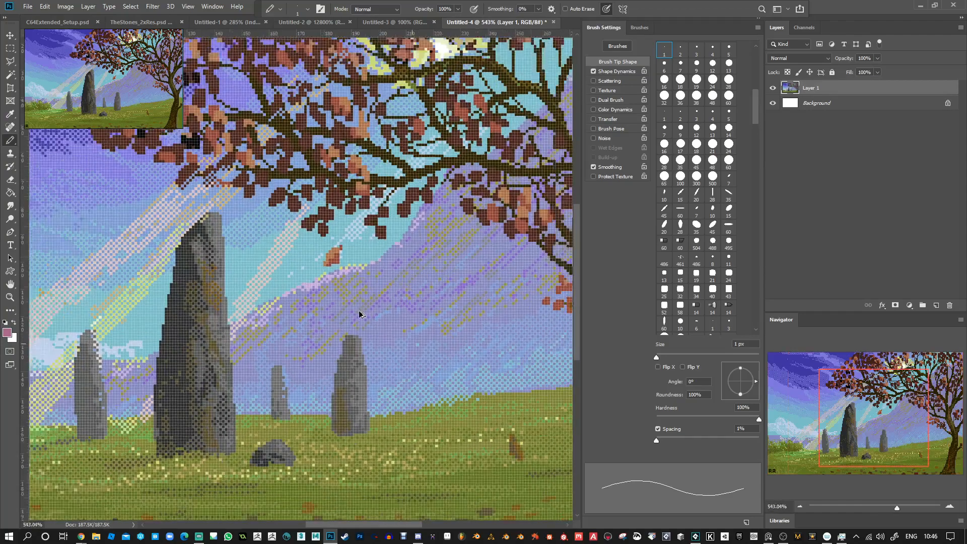
{"action": "scroll", "coordinate": [361, 314], "scroll_direction": "down", "scroll_amount": 2}
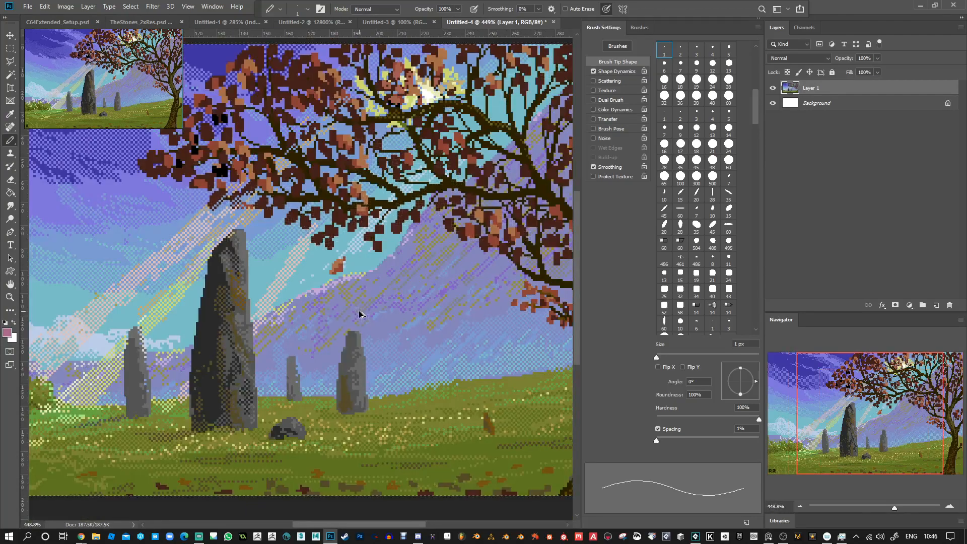
{"action": "left_click", "coordinate": [389, 321], "text": "alt"}
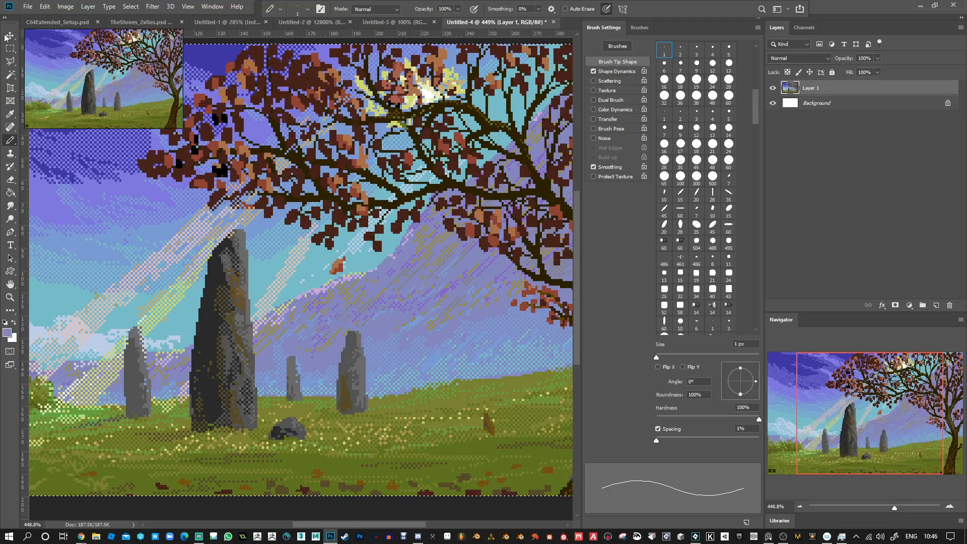
{"action": "left_click", "coordinate": [57, 23]}
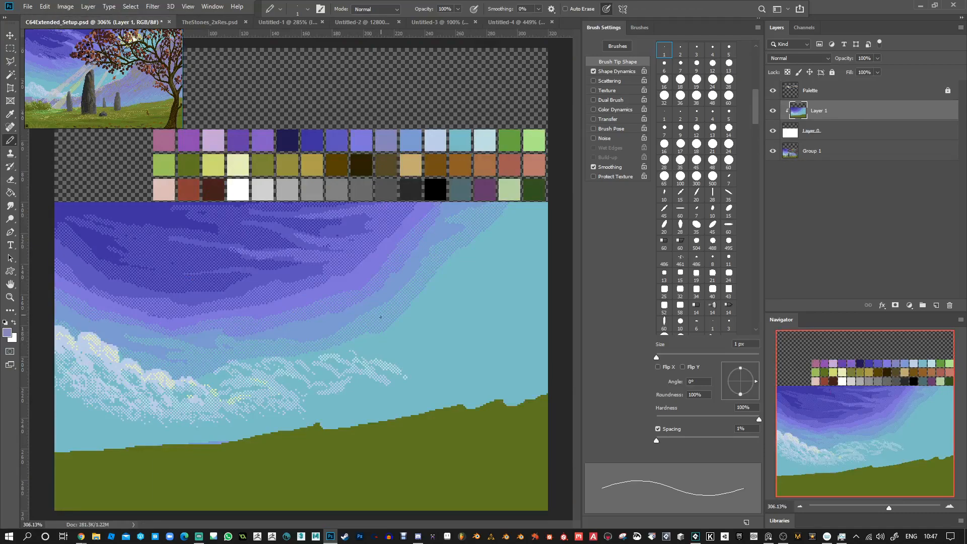
Enlarge the brush to 7 px and add a new layer above the Palette layer.
{"action": "key", "text": "]"}
{"action": "key", "text": "]"}
{"action": "key", "text": "]"}
{"action": "key", "text": "]"}
{"action": "key", "text": "]"}
{"action": "key", "text": "]"}
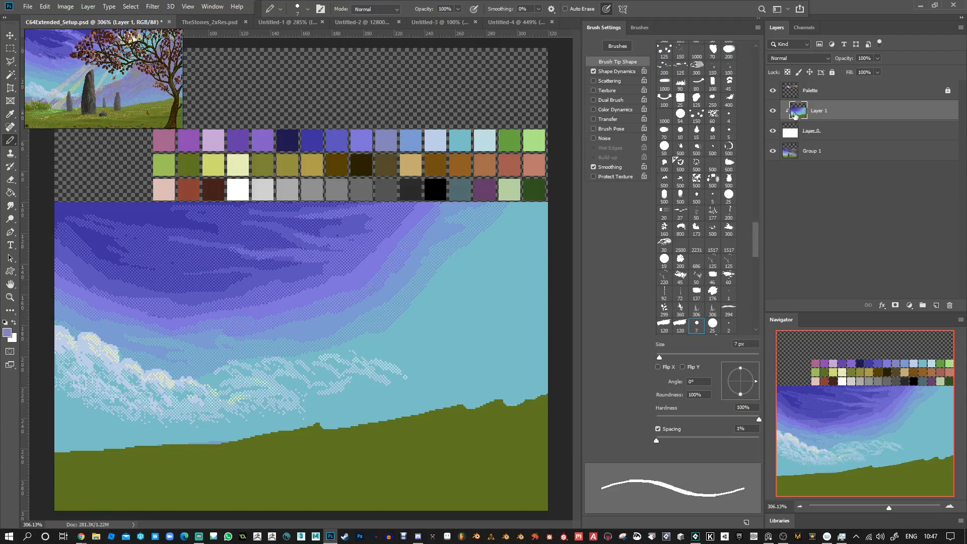
{"action": "left_click", "coordinate": [816, 96]}
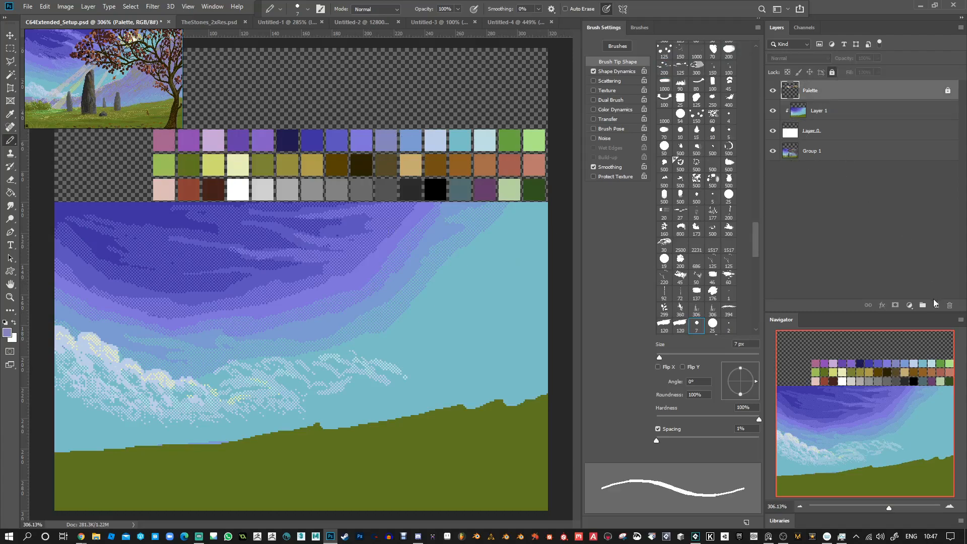
{"action": "left_click", "coordinate": [935, 304]}
{"action": "left_click_drag", "start_coordinate": [398, 105], "coordinate": [382, 127]}
{"action": "key", "text": "ctrl+z"}
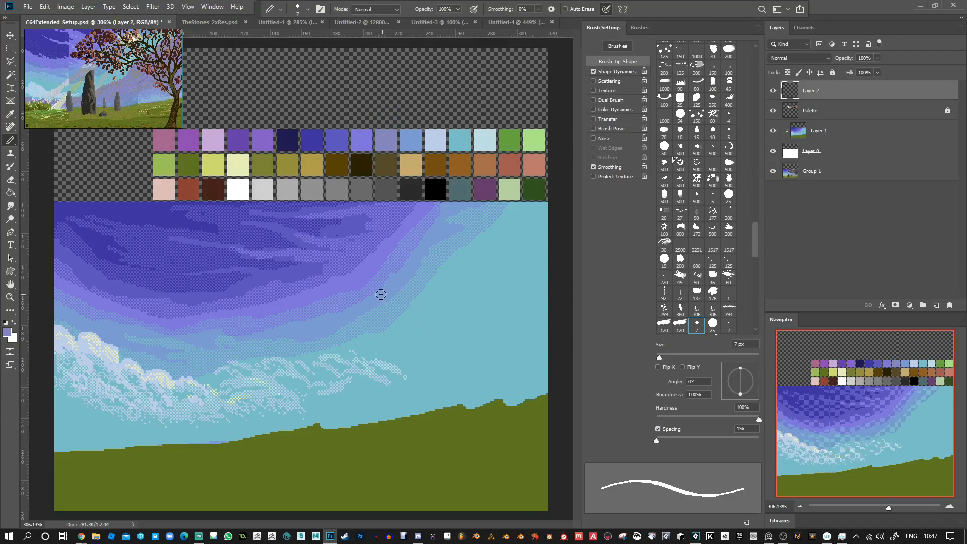
{"action": "mouse_move", "coordinate": [389, 284]}
{"action": "left_mouse_down"}
{"action": "mouse_move", "coordinate": [417, 322]}
{"action": "mouse_move", "coordinate": [553, 286]}
{"action": "left_mouse_up"}
{"action": "key", "text": "ctrl+z"}
Add a new layer directly above Layer 1 and make it a clipping mask.
{"action": "left_click", "coordinate": [814, 113]}
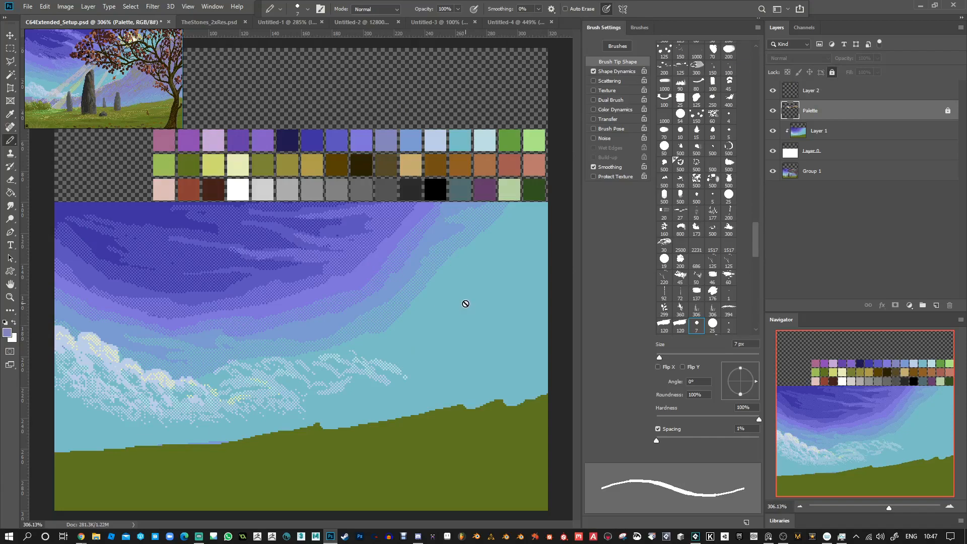
{"action": "scroll", "coordinate": [409, 351], "scroll_direction": "down", "scroll_amount": 1}
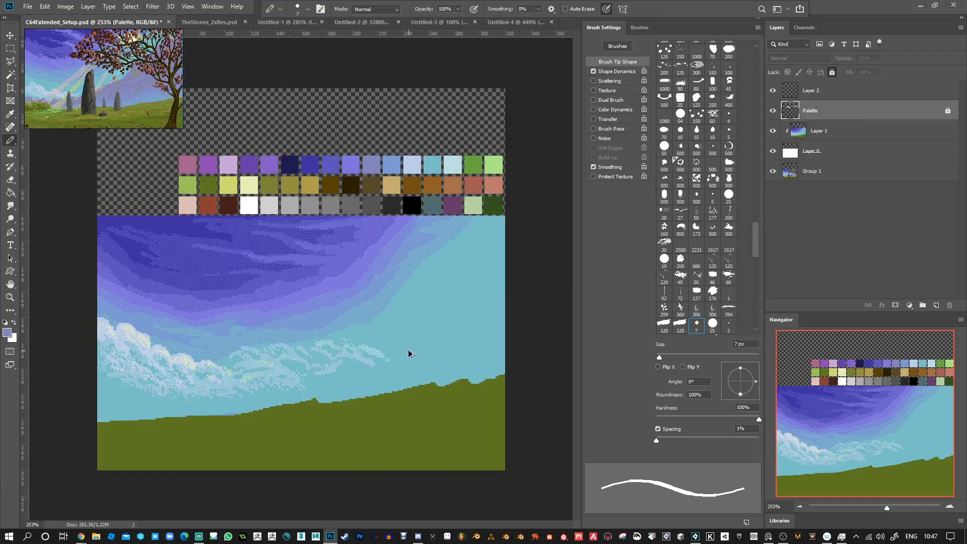
{"action": "scroll", "coordinate": [409, 353], "scroll_direction": "down", "scroll_amount": 1}
{"action": "scroll", "coordinate": [409, 353], "scroll_direction": "up", "scroll_amount": 2}
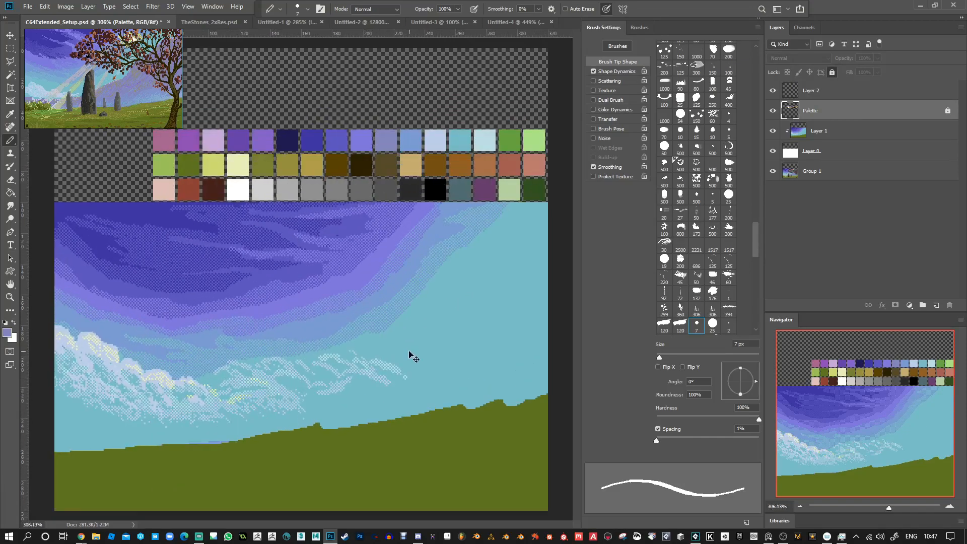
{"action": "scroll", "coordinate": [409, 351], "scroll_direction": "down", "scroll_amount": 3}
{"action": "scroll", "coordinate": [409, 352], "scroll_direction": "up", "scroll_amount": 5}
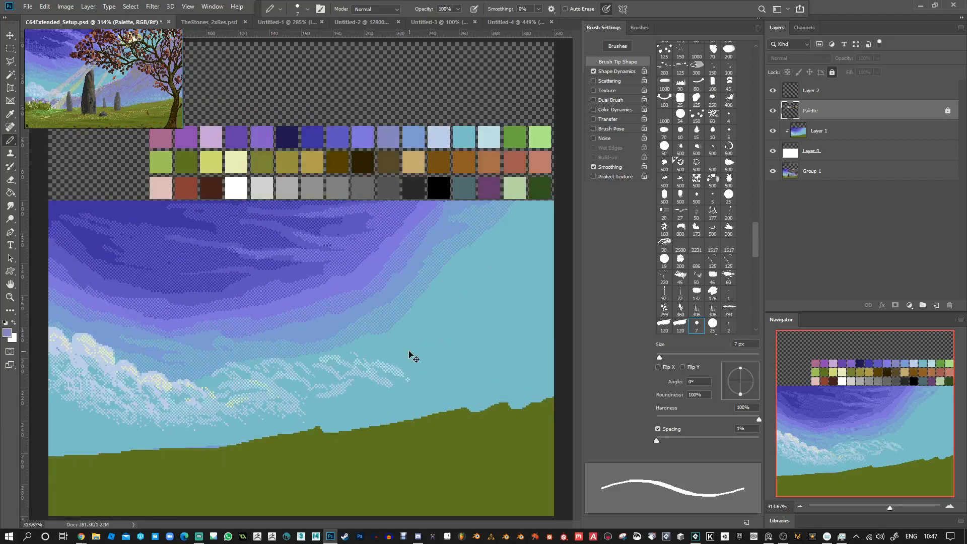
{"action": "left_click", "coordinate": [828, 132]}
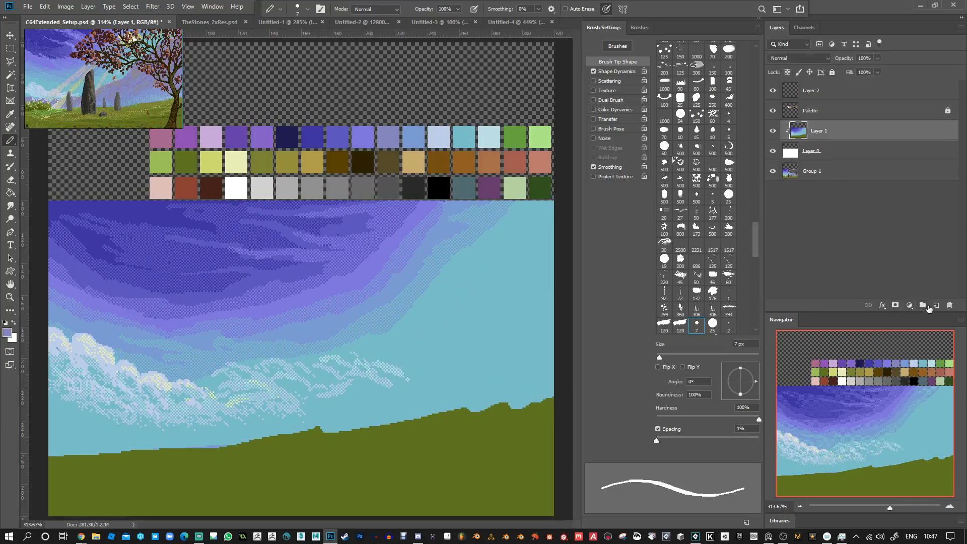
{"action": "left_click", "coordinate": [929, 306]}
{"action": "right_click", "coordinate": [828, 131]}
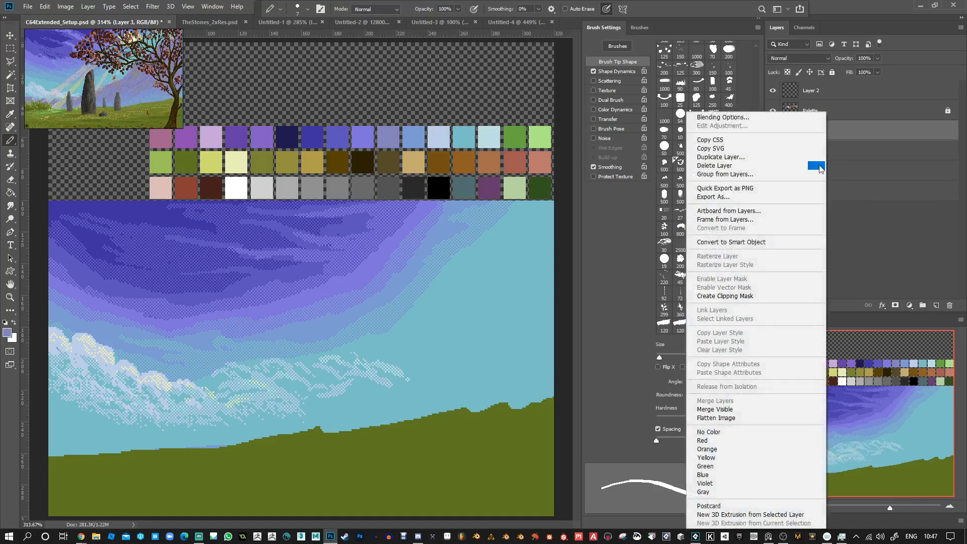
{"action": "left_click", "coordinate": [747, 297]}
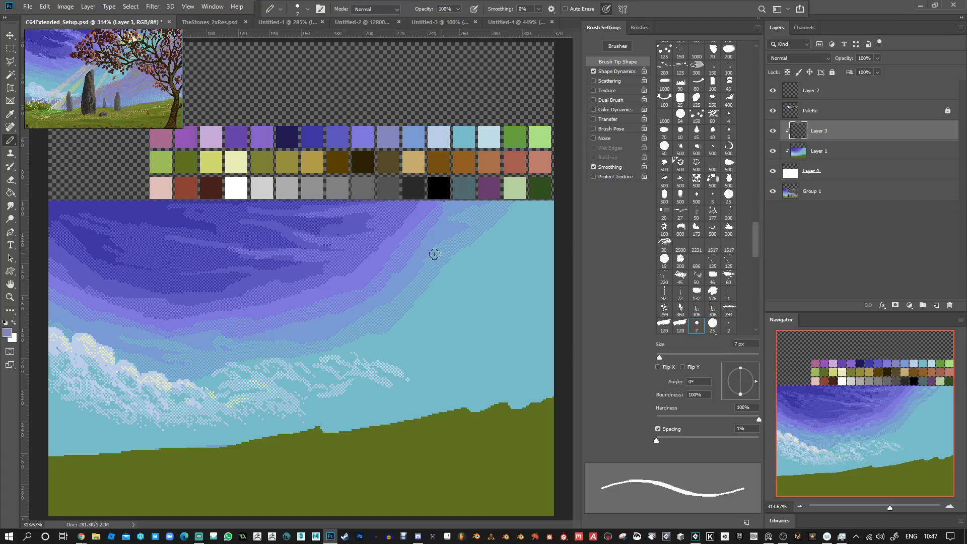
Outline a mountain ridge rising to the right in grey-violet and fill the slope with a 25 px brush.
{"action": "mouse_move", "coordinate": [516, 268]}
{"action": "left_mouse_down"}
{"action": "mouse_move", "coordinate": [483, 310]}
{"action": "mouse_move", "coordinate": [535, 254]}
{"action": "mouse_move", "coordinate": [452, 322]}
{"action": "mouse_move", "coordinate": [493, 290]}
{"action": "mouse_move", "coordinate": [460, 306]}
{"action": "mouse_move", "coordinate": [551, 219]}
{"action": "mouse_move", "coordinate": [550, 205]}
{"action": "mouse_move", "coordinate": [495, 273]}
{"action": "mouse_move", "coordinate": [480, 274]}
{"action": "mouse_move", "coordinate": [404, 333]}
{"action": "mouse_move", "coordinate": [433, 304]}
{"action": "mouse_move", "coordinate": [386, 339]}
{"action": "mouse_move", "coordinate": [198, 430]}
{"action": "mouse_move", "coordinate": [42, 419]}
{"action": "mouse_move", "coordinate": [104, 419]}
{"action": "mouse_move", "coordinate": [134, 427]}
{"action": "mouse_move", "coordinate": [47, 423]}
{"action": "mouse_move", "coordinate": [129, 431]}
{"action": "left_mouse_up"}
{"action": "left_click", "coordinate": [381, 139], "text": "alt"}
{"action": "key", "text": "bracketright"}
{"action": "key", "text": "bracketright"}
{"action": "key", "text": "bracketright"}
{"action": "key", "text": "bracketright"}
{"action": "key", "text": "bracketright"}
{"action": "key", "text": "bracketright"}
{"action": "mouse_move", "coordinate": [471, 307]}
{"action": "left_mouse_down"}
{"action": "mouse_move", "coordinate": [433, 331]}
{"action": "mouse_move", "coordinate": [480, 327]}
{"action": "mouse_move", "coordinate": [552, 230]}
{"action": "mouse_move", "coordinate": [538, 350]}
{"action": "mouse_move", "coordinate": [547, 383]}
{"action": "mouse_move", "coordinate": [535, 336]}
{"action": "mouse_move", "coordinate": [513, 329]}
{"action": "mouse_move", "coordinate": [383, 386]}
{"action": "mouse_move", "coordinate": [348, 375]}
{"action": "mouse_move", "coordinate": [317, 390]}
{"action": "mouse_move", "coordinate": [324, 380]}
{"action": "mouse_move", "coordinate": [249, 428]}
{"action": "mouse_move", "coordinate": [200, 443]}
{"action": "mouse_move", "coordinate": [46, 439]}
{"action": "mouse_move", "coordinate": [190, 442]}
{"action": "mouse_move", "coordinate": [364, 400]}
{"action": "mouse_move", "coordinate": [434, 405]}
{"action": "mouse_move", "coordinate": [411, 413]}
{"action": "mouse_move", "coordinate": [490, 385]}
{"action": "mouse_move", "coordinate": [519, 394]}
{"action": "mouse_move", "coordinate": [462, 405]}
{"action": "left_mouse_up"}
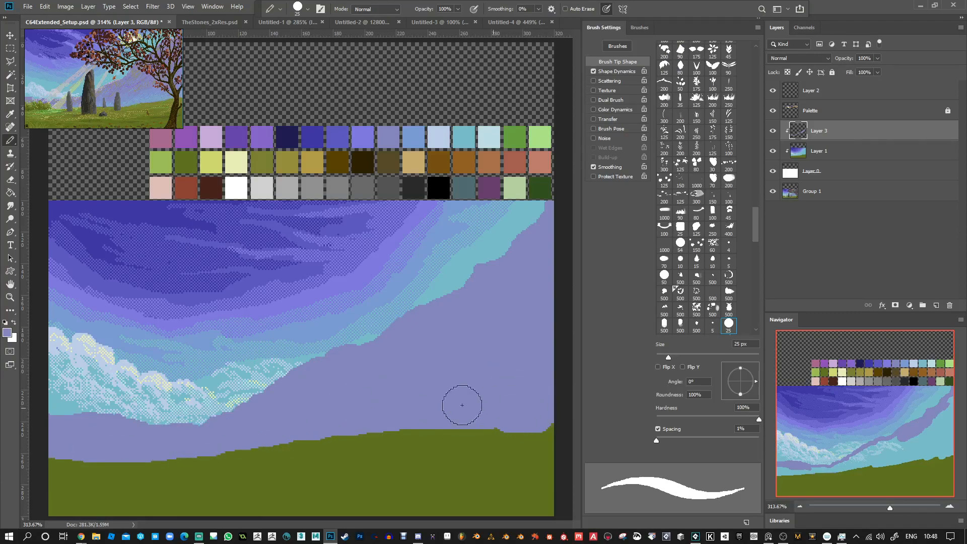
Cover the green ground with the mountain's grey-violet down to the canvas's lower edge.
{"action": "left_click", "coordinate": [527, 453], "text": "alt"}
{"action": "mouse_move", "coordinate": [548, 432]}
{"action": "left_mouse_down"}
{"action": "mouse_move", "coordinate": [357, 458]}
{"action": "mouse_move", "coordinate": [461, 430]}
{"action": "mouse_move", "coordinate": [304, 470]}
{"action": "mouse_move", "coordinate": [63, 469]}
{"action": "mouse_move", "coordinate": [126, 471]}
{"action": "left_mouse_up"}
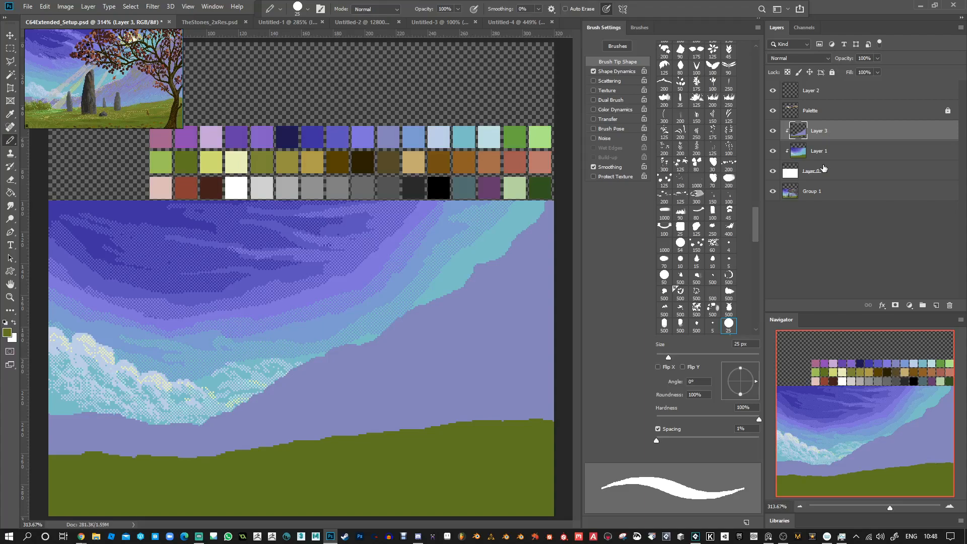
{"action": "left_click", "coordinate": [518, 385], "text": "alt"}
{"action": "mouse_move", "coordinate": [537, 428]}
{"action": "left_mouse_down"}
{"action": "mouse_move", "coordinate": [527, 515]}
{"action": "mouse_move", "coordinate": [494, 431]}
{"action": "mouse_move", "coordinate": [346, 470]}
{"action": "mouse_move", "coordinate": [71, 462]}
{"action": "mouse_move", "coordinate": [41, 498]}
{"action": "mouse_move", "coordinate": [401, 492]}
{"action": "left_mouse_up"}
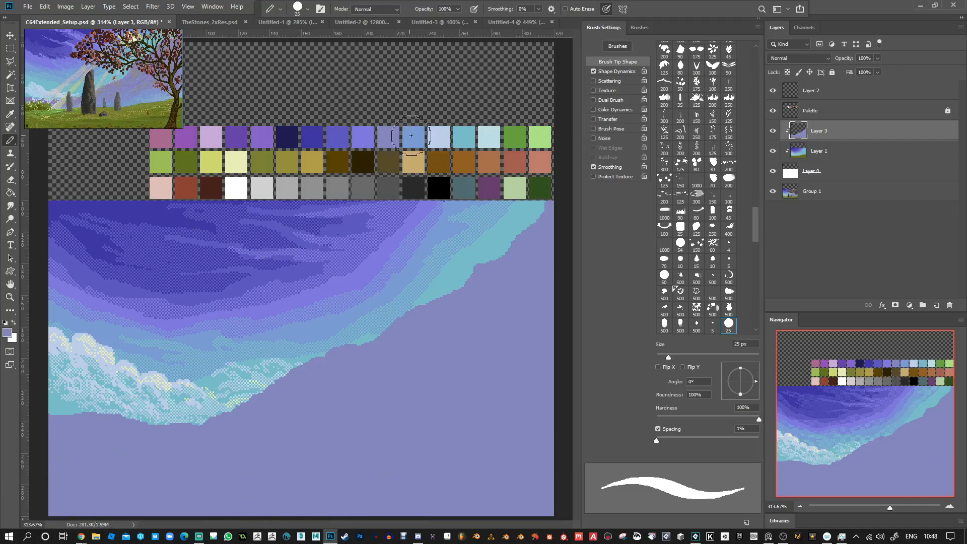
{"action": "mouse_move", "coordinate": [419, 455]}
{"action": "left_mouse_down"}
{"action": "mouse_move", "coordinate": [441, 464]}
{"action": "mouse_move", "coordinate": [403, 477]}
{"action": "mouse_move", "coordinate": [459, 456]}
{"action": "left_mouse_up"}
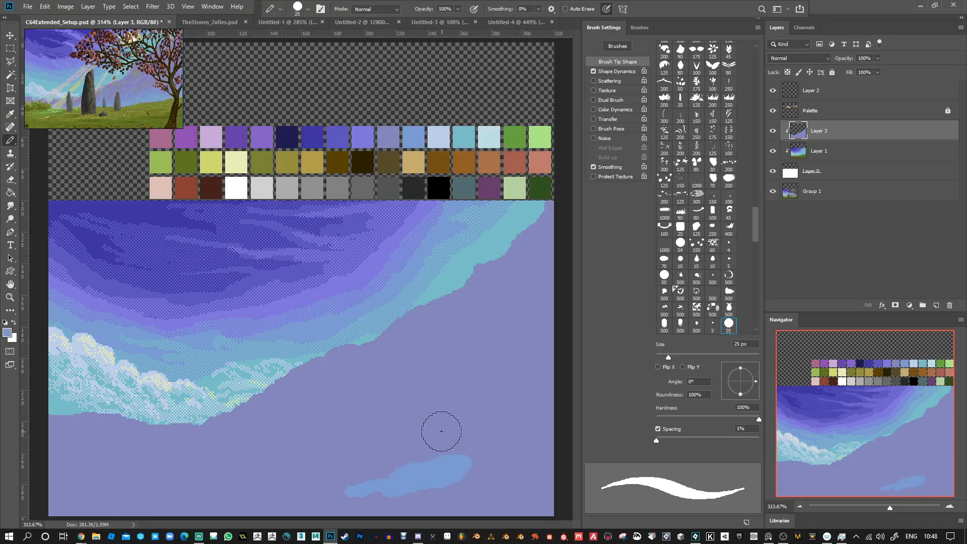
{"action": "key", "text": "ctrl"}
{"action": "key", "text": "ctrl+z"}
Turn the texture on and dither light-blue diagonal streaks over the lower mountain, reducing the brush to 8 px.
{"action": "left_click", "coordinate": [593, 90]}
{"action": "mouse_move", "coordinate": [374, 494]}
{"action": "left_mouse_down"}
{"action": "mouse_move", "coordinate": [408, 443]}
{"action": "mouse_move", "coordinate": [404, 459]}
{"action": "mouse_move", "coordinate": [424, 461]}
{"action": "mouse_move", "coordinate": [471, 433]}
{"action": "left_mouse_up"}
{"action": "mouse_move", "coordinate": [376, 455]}
{"action": "left_mouse_down"}
{"action": "mouse_move", "coordinate": [311, 506]}
{"action": "mouse_move", "coordinate": [308, 486]}
{"action": "mouse_move", "coordinate": [374, 425]}
{"action": "left_mouse_up"}
{"action": "key", "text": "bracketleft"}
{"action": "key", "text": "bracketleft"}
{"action": "key", "text": "bracketleft"}
{"action": "key", "text": "bracketleft"}
{"action": "key", "text": "bracketleft"}
{"action": "mouse_move", "coordinate": [288, 490]}
{"action": "left_mouse_down"}
{"action": "mouse_move", "coordinate": [349, 429]}
{"action": "mouse_move", "coordinate": [294, 492]}
{"action": "mouse_move", "coordinate": [407, 391]}
{"action": "mouse_move", "coordinate": [407, 375]}
{"action": "mouse_move", "coordinate": [359, 472]}
{"action": "mouse_move", "coordinate": [374, 469]}
{"action": "mouse_move", "coordinate": [458, 388]}
{"action": "mouse_move", "coordinate": [426, 455]}
{"action": "mouse_move", "coordinate": [446, 463]}
{"action": "mouse_move", "coordinate": [501, 426]}
{"action": "mouse_move", "coordinate": [492, 450]}
{"action": "mouse_move", "coordinate": [529, 400]}
{"action": "mouse_move", "coordinate": [528, 434]}
{"action": "mouse_move", "coordinate": [501, 469]}
{"action": "mouse_move", "coordinate": [542, 452]}
{"action": "mouse_move", "coordinate": [516, 489]}
{"action": "mouse_move", "coordinate": [515, 503]}
{"action": "mouse_move", "coordinate": [537, 505]}
{"action": "mouse_move", "coordinate": [476, 511]}
{"action": "mouse_move", "coordinate": [473, 491]}
{"action": "mouse_move", "coordinate": [422, 513]}
{"action": "mouse_move", "coordinate": [410, 499]}
{"action": "mouse_move", "coordinate": [415, 477]}
{"action": "mouse_move", "coordinate": [358, 498]}
{"action": "mouse_move", "coordinate": [324, 487]}
{"action": "mouse_move", "coordinate": [267, 519]}
{"action": "mouse_move", "coordinate": [253, 516]}
{"action": "mouse_move", "coordinate": [306, 425]}
{"action": "mouse_move", "coordinate": [240, 453]}
{"action": "mouse_move", "coordinate": [285, 399]}
{"action": "mouse_move", "coordinate": [236, 449]}
{"action": "mouse_move", "coordinate": [243, 457]}
{"action": "mouse_move", "coordinate": [252, 441]}
{"action": "mouse_move", "coordinate": [183, 480]}
{"action": "mouse_move", "coordinate": [163, 485]}
{"action": "mouse_move", "coordinate": [171, 468]}
{"action": "mouse_move", "coordinate": [144, 481]}
{"action": "mouse_move", "coordinate": [142, 472]}
{"action": "mouse_move", "coordinate": [88, 515]}
{"action": "mouse_move", "coordinate": [95, 485]}
{"action": "mouse_move", "coordinate": [86, 478]}
{"action": "mouse_move", "coordinate": [117, 469]}
{"action": "mouse_move", "coordinate": [77, 478]}
{"action": "left_mouse_up"}
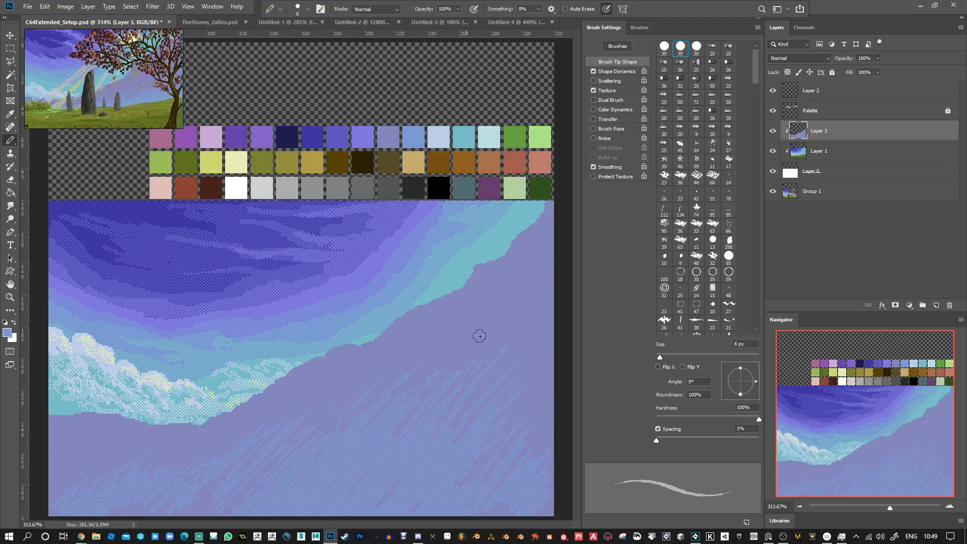
Extend the dithered light-blue diagonal streaks up the middle and right side of the mountain slope.
{"action": "mouse_move", "coordinate": [326, 400]}
{"action": "left_mouse_down"}
{"action": "mouse_move", "coordinate": [405, 337]}
{"action": "mouse_move", "coordinate": [369, 377]}
{"action": "mouse_move", "coordinate": [437, 324]}
{"action": "left_mouse_up"}
{"action": "left_click_drag", "start_coordinate": [355, 379], "coordinate": [446, 320]}
{"action": "mouse_move", "coordinate": [244, 432]}
{"action": "left_mouse_down"}
{"action": "mouse_move", "coordinate": [494, 321]}
{"action": "mouse_move", "coordinate": [493, 305]}
{"action": "left_mouse_up"}
{"action": "left_click_drag", "start_coordinate": [449, 369], "coordinate": [526, 310]}
{"action": "left_click_drag", "start_coordinate": [492, 383], "coordinate": [541, 341]}
Dither thin diagonal teal streaks across the lower and middle mountain slope using the teal palette swatch.
{"action": "mouse_move", "coordinate": [415, 445]}
{"action": "left_mouse_down"}
{"action": "mouse_move", "coordinate": [356, 505]}
{"action": "mouse_move", "coordinate": [394, 475]}
{"action": "mouse_move", "coordinate": [370, 497]}
{"action": "left_mouse_up"}
{"action": "left_click_drag", "start_coordinate": [414, 463], "coordinate": [389, 487]}
{"action": "left_click_drag", "start_coordinate": [446, 470], "coordinate": [425, 487]}
{"action": "mouse_move", "coordinate": [448, 447]}
{"action": "left_mouse_down"}
{"action": "mouse_move", "coordinate": [412, 487]}
{"action": "mouse_move", "coordinate": [414, 505]}
{"action": "left_mouse_up"}
{"action": "key", "text": "alt"}
{"action": "left_click", "coordinate": [388, 141], "text": "alt"}
{"action": "left_click", "coordinate": [421, 144], "text": "alt"}
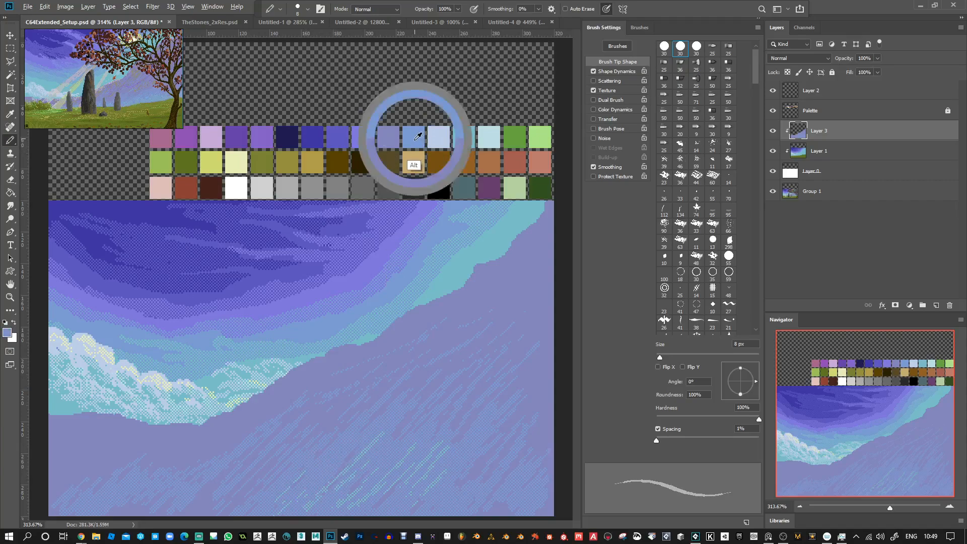
{"action": "key", "text": "alt"}
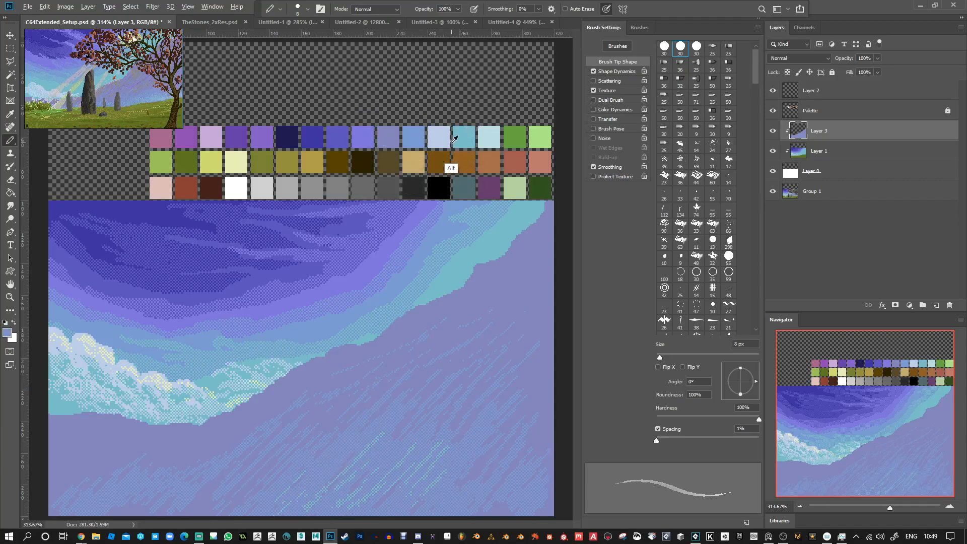
{"action": "left_click", "coordinate": [463, 136], "text": "alt"}
{"action": "left_click_drag", "start_coordinate": [436, 487], "coordinate": [421, 512]}
{"action": "left_click_drag", "start_coordinate": [458, 385], "coordinate": [415, 426]}
{"action": "left_click_drag", "start_coordinate": [407, 381], "coordinate": [370, 416]}
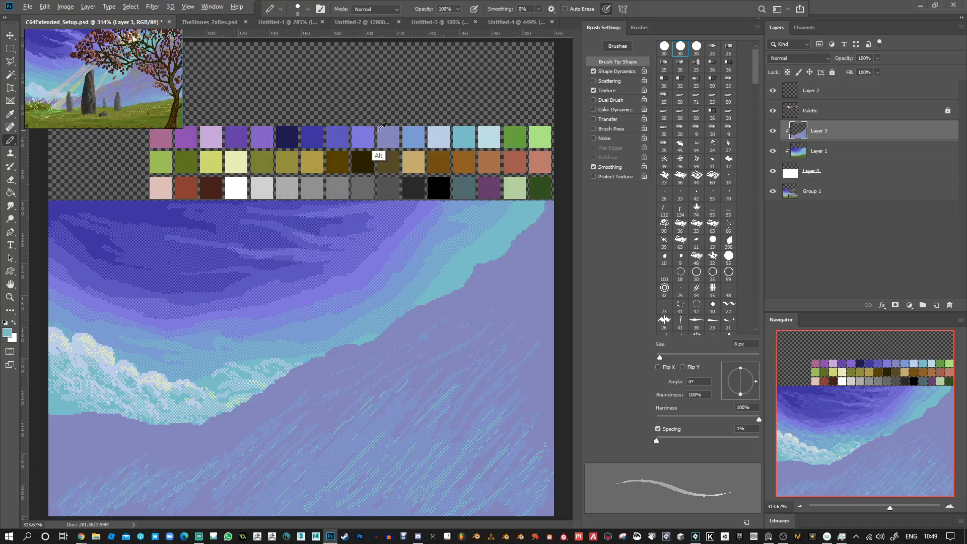
Sample the blue-violet swatch and dither fine diagonal streaks on the upper slope with a 3 px, then 4 px brush.
{"action": "left_click", "coordinate": [338, 138], "text": "alt"}
{"action": "left_click_drag", "start_coordinate": [330, 387], "coordinate": [351, 368]}
{"action": "key", "text": "bracketleft"}
{"action": "key", "text": "bracketleft"}
{"action": "key", "text": "bracketleft"}
{"action": "key", "text": "bracketleft"}
{"action": "key", "text": "bracketleft"}
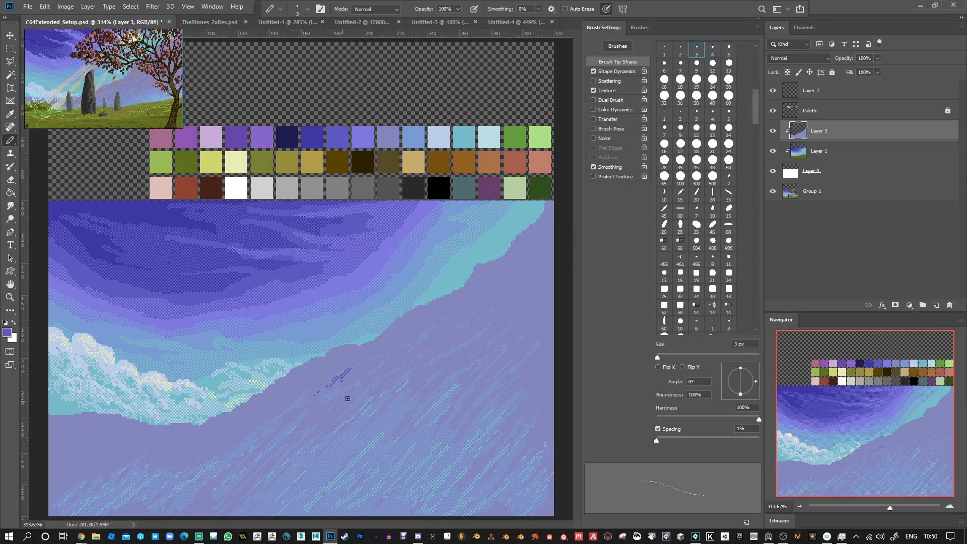
{"action": "left_click_drag", "start_coordinate": [312, 434], "coordinate": [364, 388]}
{"action": "left_click_drag", "start_coordinate": [422, 339], "coordinate": [378, 374]}
{"action": "key", "text": "bracketright"}
{"action": "left_click_drag", "start_coordinate": [472, 339], "coordinate": [412, 391]}
{"action": "mouse_move", "coordinate": [481, 347]}
{"action": "left_mouse_down"}
{"action": "mouse_move", "coordinate": [464, 382]}
{"action": "mouse_move", "coordinate": [496, 347]}
{"action": "mouse_move", "coordinate": [480, 394]}
{"action": "mouse_move", "coordinate": [536, 329]}
{"action": "mouse_move", "coordinate": [536, 360]}
{"action": "left_mouse_up"}
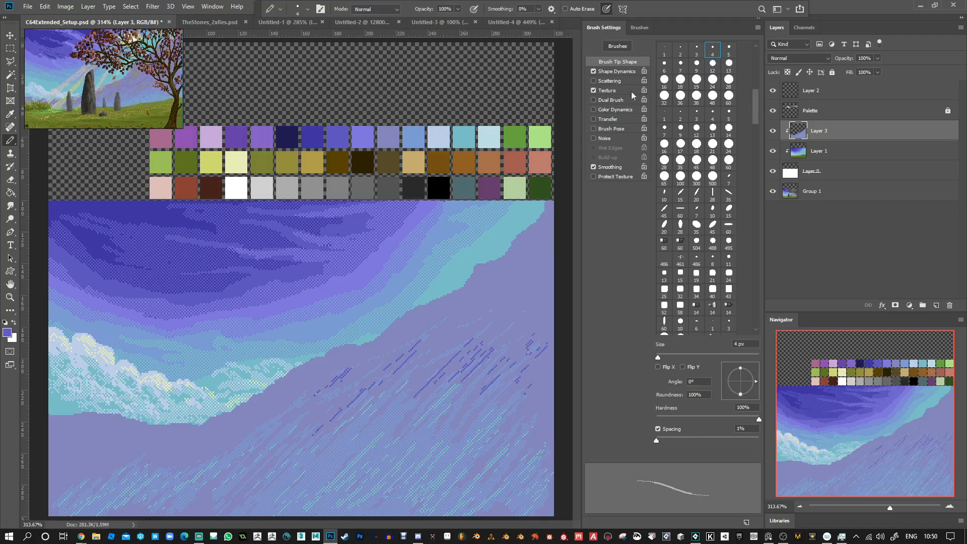
Set the brush's Minimum Diameter to 33% and add more blue-violet streaks near the mountain's upper right.
{"action": "left_click", "coordinate": [623, 74]}
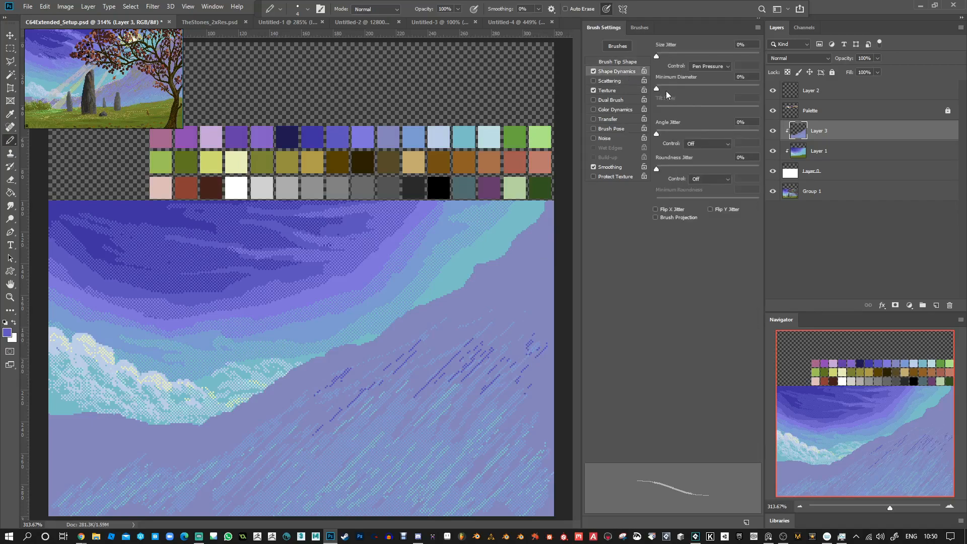
{"action": "left_click_drag", "start_coordinate": [693, 89], "coordinate": [690, 89]}
{"action": "mouse_move", "coordinate": [526, 309]}
{"action": "left_mouse_down"}
{"action": "mouse_move", "coordinate": [493, 346]}
{"action": "mouse_move", "coordinate": [441, 364]}
{"action": "left_mouse_up"}
{"action": "mouse_move", "coordinate": [526, 269]}
{"action": "left_mouse_down"}
{"action": "mouse_move", "coordinate": [509, 289]}
{"action": "mouse_move", "coordinate": [518, 276]}
{"action": "left_mouse_up"}
{"action": "left_click_drag", "start_coordinate": [487, 295], "coordinate": [459, 313]}
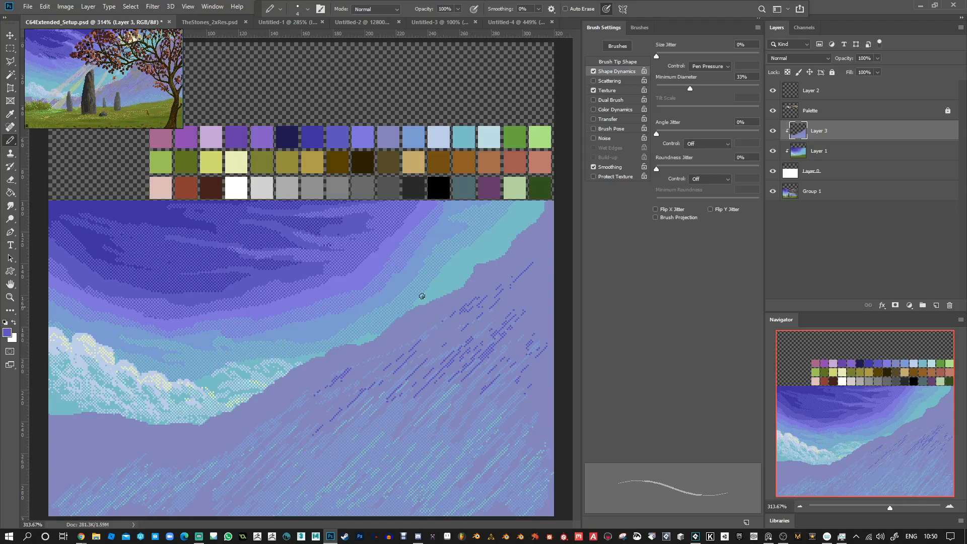
Sample the dark violet and purple swatches and dither streaks below the ridge from the upper right to the left foothills.
{"action": "left_click", "coordinate": [241, 137], "text": "alt"}
{"action": "mouse_move", "coordinate": [511, 278]}
{"action": "left_mouse_down"}
{"action": "mouse_move", "coordinate": [402, 339]}
{"action": "mouse_move", "coordinate": [393, 369]}
{"action": "mouse_move", "coordinate": [348, 399]}
{"action": "left_mouse_up"}
{"action": "left_click", "coordinate": [188, 137], "text": "alt"}
{"action": "mouse_move", "coordinate": [380, 363]}
{"action": "left_mouse_down"}
{"action": "mouse_move", "coordinate": [334, 398]}
{"action": "mouse_move", "coordinate": [340, 383]}
{"action": "left_mouse_up"}
{"action": "left_click_drag", "start_coordinate": [318, 384], "coordinate": [291, 404]}
{"action": "mouse_move", "coordinate": [226, 420]}
{"action": "left_mouse_down"}
{"action": "mouse_move", "coordinate": [152, 459]}
{"action": "mouse_move", "coordinate": [103, 467]}
{"action": "mouse_move", "coordinate": [51, 457]}
{"action": "left_mouse_up"}
Sample warm palette colours and dither orange-brown diagonal streaks across the middle and upper right slope.
{"action": "left_click", "coordinate": [415, 160], "text": "alt"}
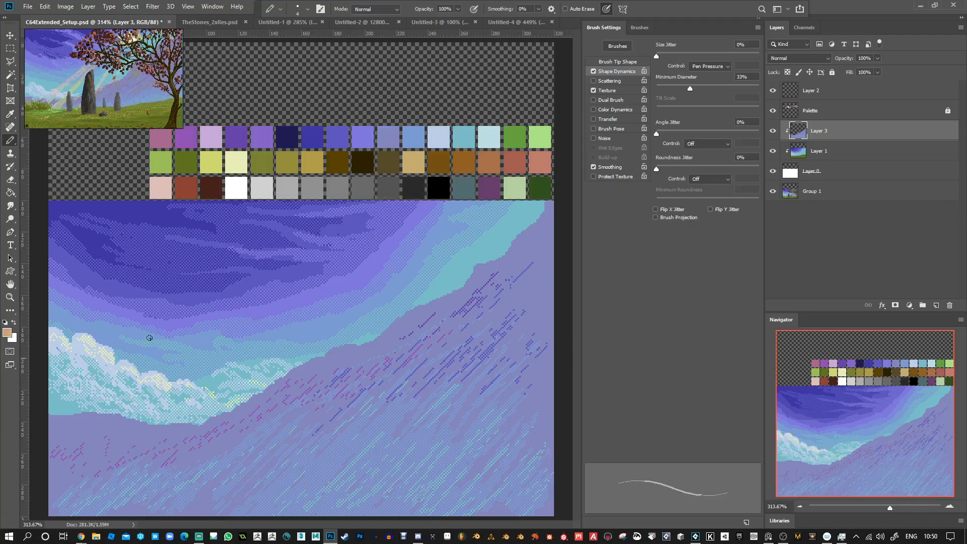
{"action": "left_click", "coordinate": [167, 139], "text": "alt"}
{"action": "left_click", "coordinate": [465, 160], "text": "alt"}
{"action": "left_click_drag", "start_coordinate": [479, 317], "coordinate": [415, 372]}
{"action": "left_click_drag", "start_coordinate": [534, 289], "coordinate": [503, 306]}
Dither slate-teal streaks into the middle slope and sampled ochre patches along the mountain's ridge.
{"action": "left_click", "coordinate": [457, 223], "text": "alt"}
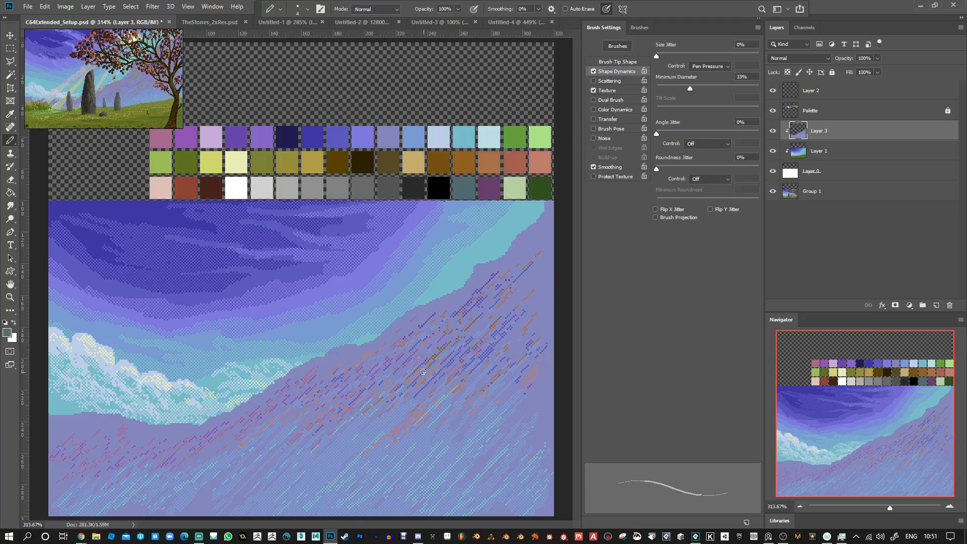
{"action": "left_click_drag", "start_coordinate": [349, 386], "coordinate": [278, 404]}
{"action": "left_click", "coordinate": [324, 172], "text": "alt"}
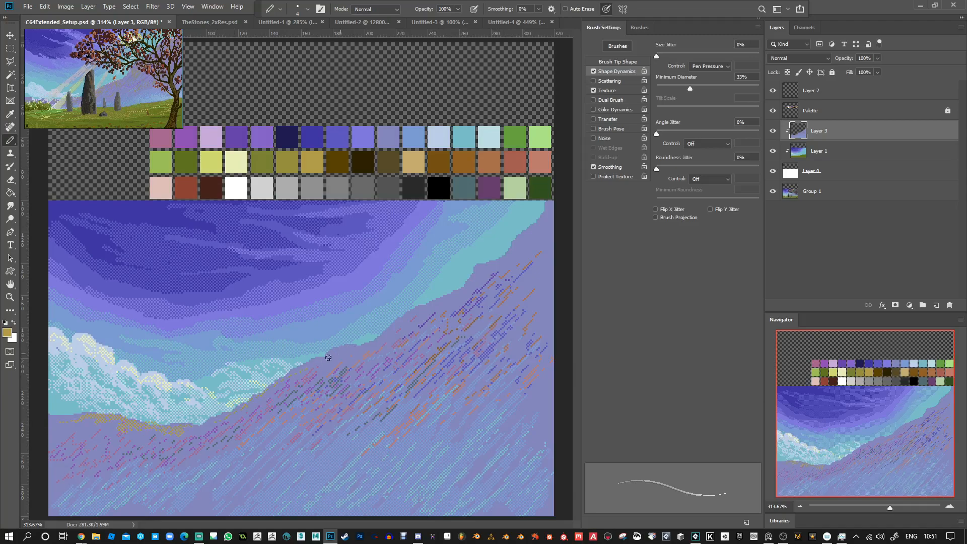
{"action": "mouse_move", "coordinate": [353, 345]}
{"action": "left_mouse_down"}
{"action": "mouse_move", "coordinate": [325, 361]}
{"action": "mouse_move", "coordinate": [357, 348]}
{"action": "left_mouse_up"}
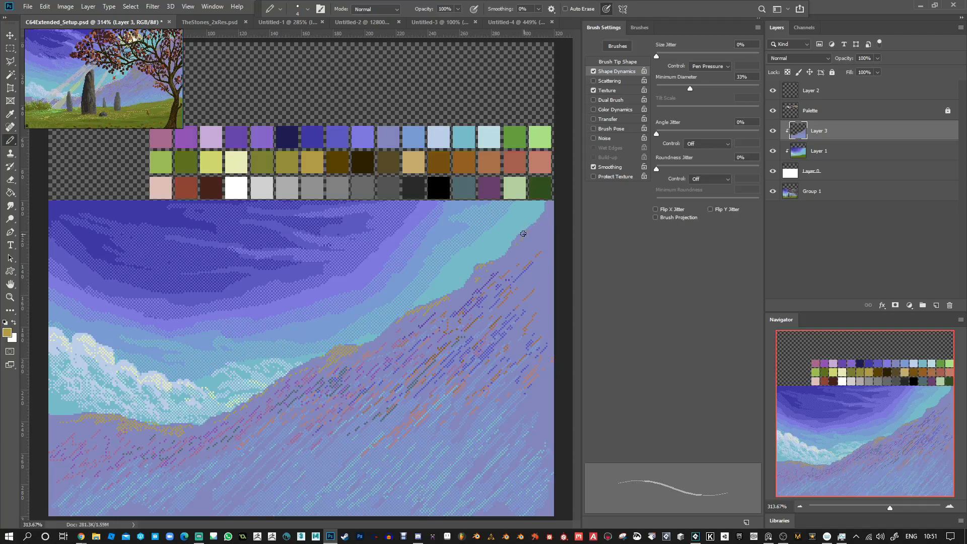
Sample terracotta, tan, grey and purple palette colours and dither further diagonal streaks across the whole mountain slope.
{"action": "left_click", "coordinate": [540, 161], "text": "alt"}
{"action": "left_click", "coordinate": [406, 160], "text": "alt"}
{"action": "left_click", "coordinate": [367, 186], "text": "alt"}
{"action": "left_click_drag", "start_coordinate": [290, 463], "coordinate": [276, 479]}
{"action": "left_click", "coordinate": [339, 187], "text": "alt"}
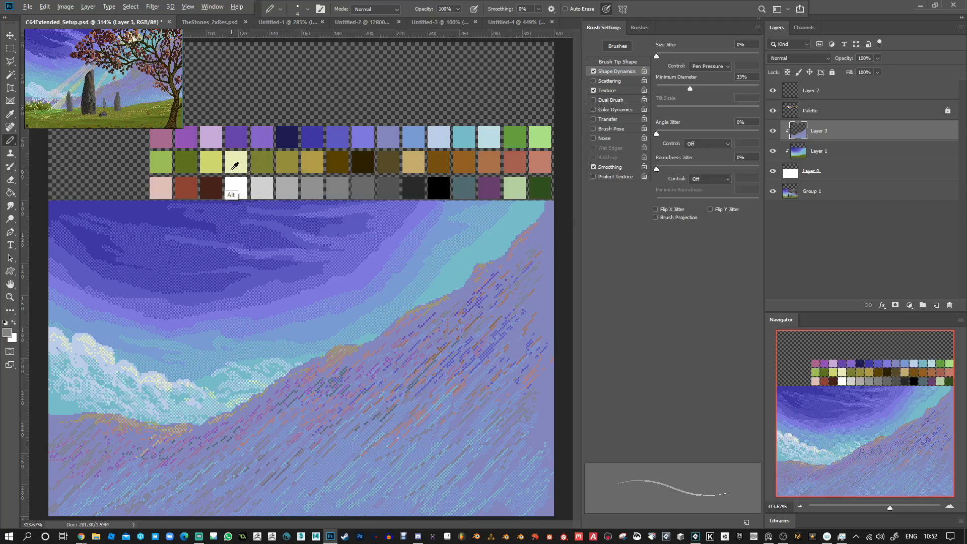
{"action": "key", "text": "alt"}
{"action": "left_click", "coordinate": [267, 136], "text": "alt"}
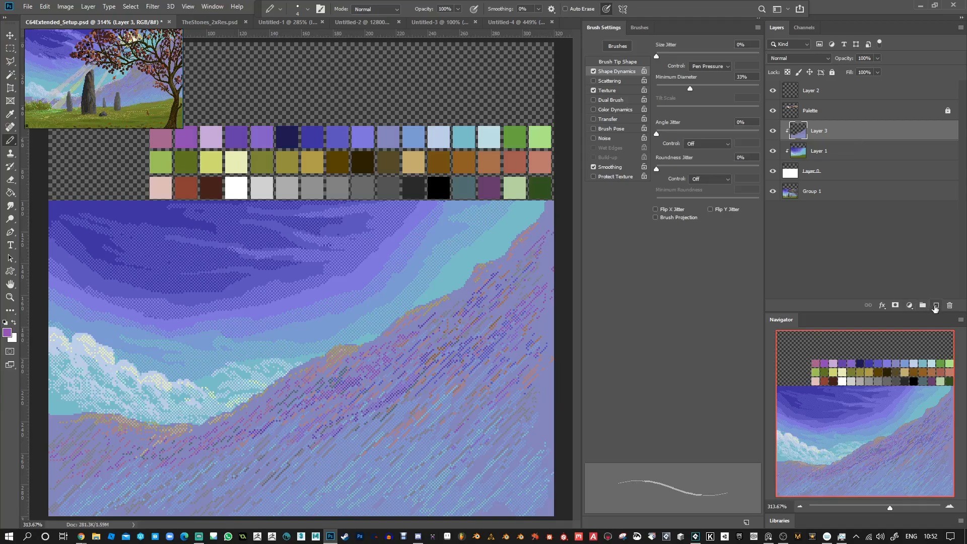
Add a new clipped layer above the mountain layer (Layer 3) and save the document.
{"action": "left_click", "coordinate": [936, 306]}
{"action": "right_click", "coordinate": [874, 131]}
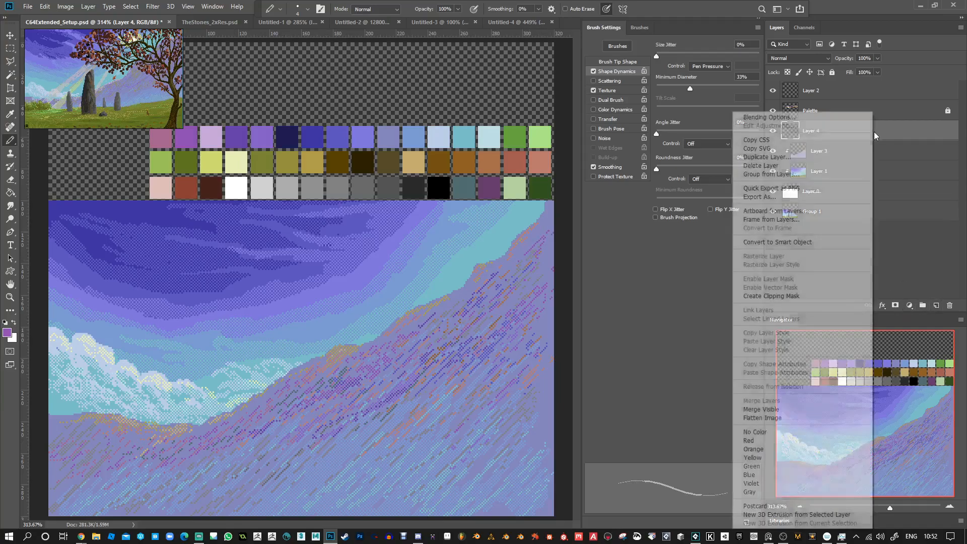
{"action": "left_click", "coordinate": [790, 296]}
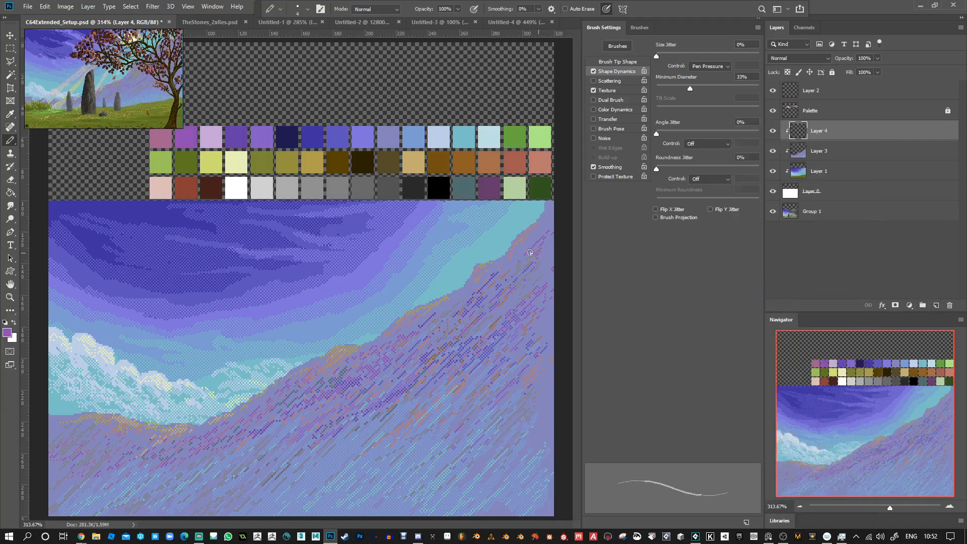
{"action": "key", "text": "ctrl"}
{"action": "key", "text": "ctrl+s"}
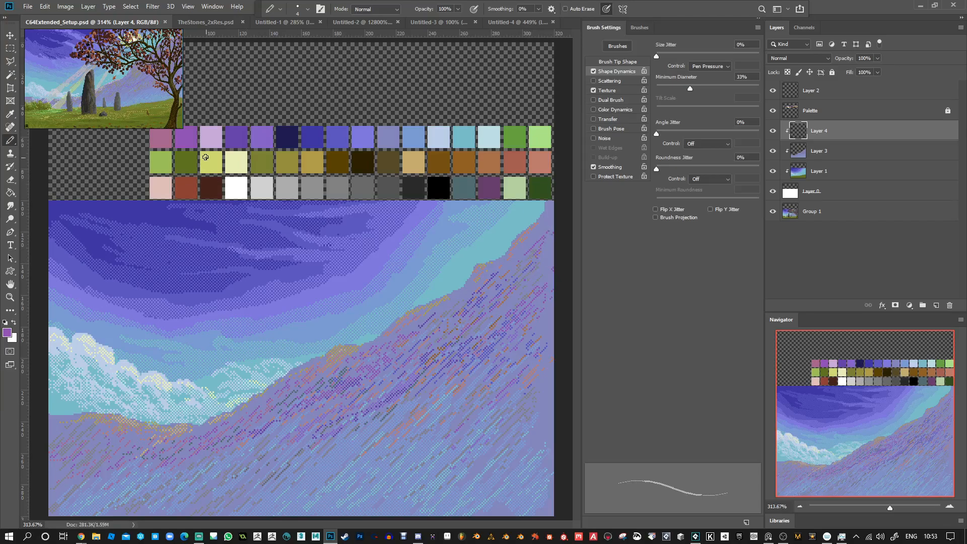
Sample the dark olive-green swatch, turn off the brush texture, and paint a solid grass field below the mountain.
{"action": "left_click", "coordinate": [187, 162], "text": "alt"}
{"action": "left_click", "coordinate": [594, 91]}
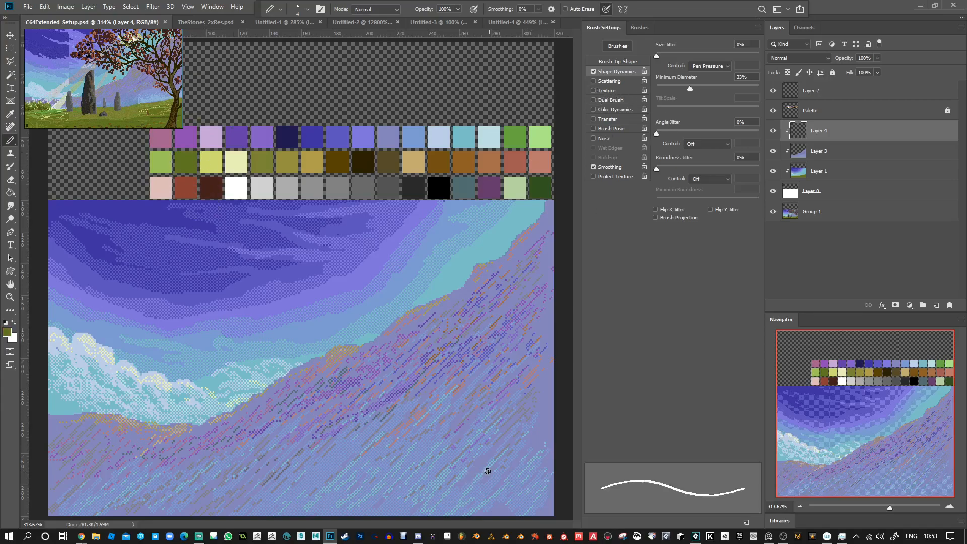
{"action": "left_click_drag", "start_coordinate": [406, 484], "coordinate": [505, 470]}
{"action": "mouse_move", "coordinate": [543, 437]}
{"action": "left_mouse_down"}
{"action": "mouse_move", "coordinate": [459, 447]}
{"action": "mouse_move", "coordinate": [544, 429]}
{"action": "mouse_move", "coordinate": [438, 440]}
{"action": "mouse_move", "coordinate": [401, 450]}
{"action": "mouse_move", "coordinate": [507, 430]}
{"action": "mouse_move", "coordinate": [345, 468]}
{"action": "left_mouse_up"}
{"action": "mouse_move", "coordinate": [472, 437]}
{"action": "left_mouse_down"}
{"action": "mouse_move", "coordinate": [298, 480]}
{"action": "mouse_move", "coordinate": [420, 444]}
{"action": "mouse_move", "coordinate": [326, 475]}
{"action": "mouse_move", "coordinate": [335, 473]}
{"action": "mouse_move", "coordinate": [203, 485]}
{"action": "mouse_move", "coordinate": [254, 490]}
{"action": "mouse_move", "coordinate": [121, 483]}
{"action": "mouse_move", "coordinate": [228, 493]}
{"action": "mouse_move", "coordinate": [45, 467]}
{"action": "mouse_move", "coordinate": [227, 482]}
{"action": "mouse_move", "coordinate": [304, 474]}
{"action": "mouse_move", "coordinate": [226, 487]}
{"action": "mouse_move", "coordinate": [501, 465]}
{"action": "mouse_move", "coordinate": [540, 513]}
{"action": "mouse_move", "coordinate": [554, 515]}
{"action": "mouse_move", "coordinate": [317, 517]}
{"action": "mouse_move", "coordinate": [463, 494]}
{"action": "mouse_move", "coordinate": [331, 499]}
{"action": "mouse_move", "coordinate": [532, 460]}
{"action": "mouse_move", "coordinate": [276, 490]}
{"action": "mouse_move", "coordinate": [457, 503]}
{"action": "left_mouse_up"}
{"action": "mouse_move", "coordinate": [556, 451]}
{"action": "left_mouse_down"}
{"action": "mouse_move", "coordinate": [378, 506]}
{"action": "mouse_move", "coordinate": [158, 510]}
{"action": "mouse_move", "coordinate": [107, 495]}
{"action": "mouse_move", "coordinate": [164, 507]}
{"action": "mouse_move", "coordinate": [128, 484]}
{"action": "mouse_move", "coordinate": [37, 490]}
{"action": "mouse_move", "coordinate": [141, 513]}
{"action": "left_mouse_up"}
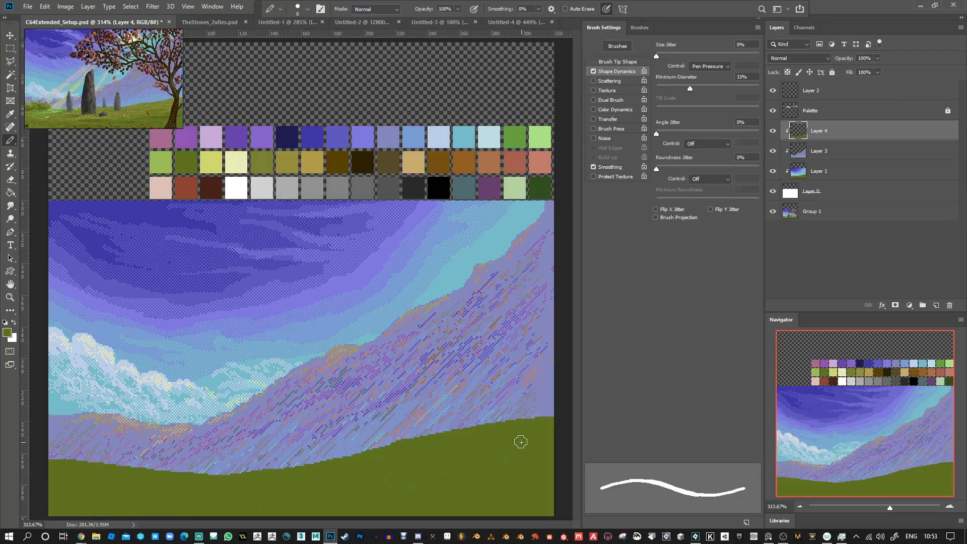
Reshape the grass field's upper edge into gentle rolling rises in its left and middle parts using solid olive.
{"action": "left_click_drag", "start_coordinate": [134, 482], "coordinate": [330, 466]}
{"action": "left_click_drag", "start_coordinate": [158, 475], "coordinate": [277, 461]}
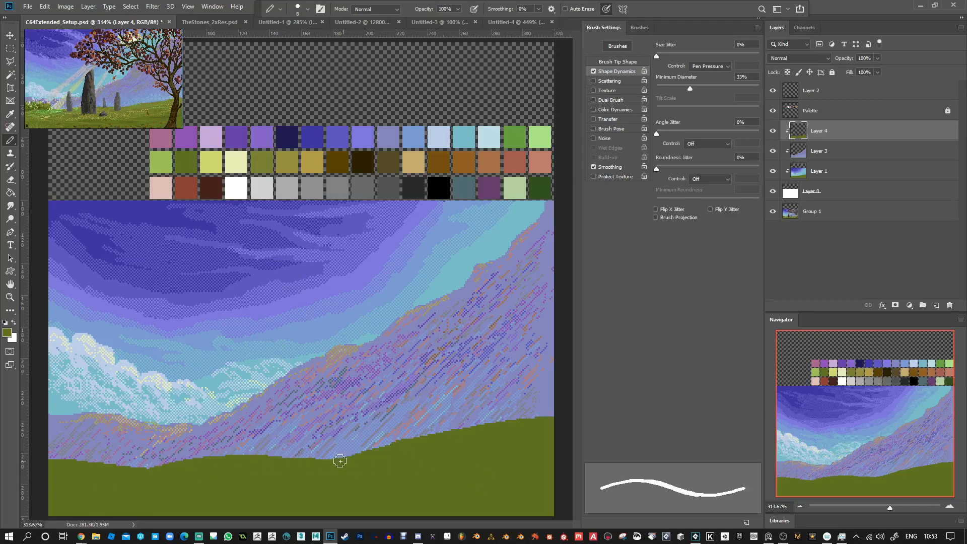
{"action": "mouse_move", "coordinate": [352, 463]}
{"action": "left_mouse_down"}
{"action": "mouse_move", "coordinate": [262, 462]}
{"action": "mouse_move", "coordinate": [346, 469]}
{"action": "mouse_move", "coordinate": [198, 466]}
{"action": "mouse_move", "coordinate": [210, 466]}
{"action": "mouse_move", "coordinate": [121, 475]}
{"action": "left_mouse_up"}
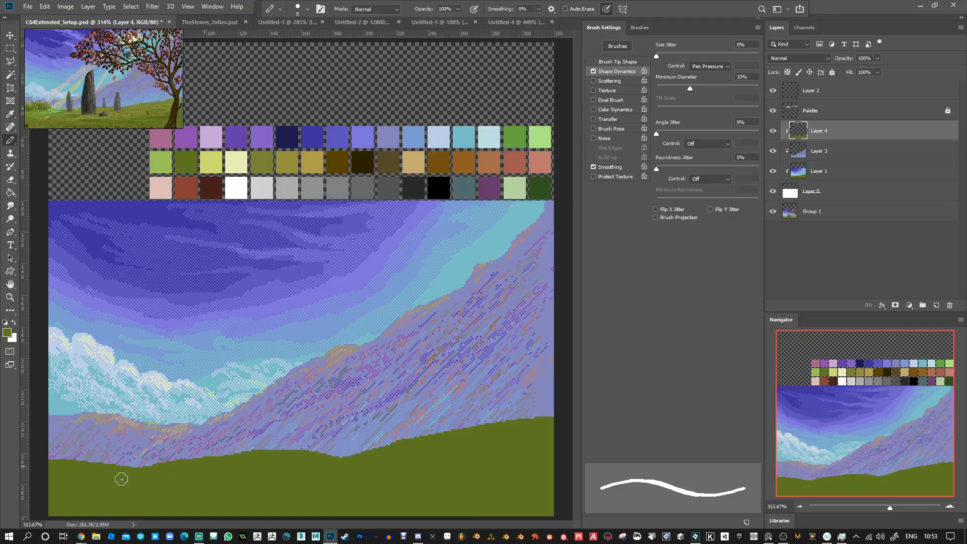
{"action": "left_click_drag", "start_coordinate": [390, 459], "coordinate": [319, 455]}
Lock the grass layer's transparent pixels and sample the brown swatch.
{"action": "left_click", "coordinate": [788, 73]}
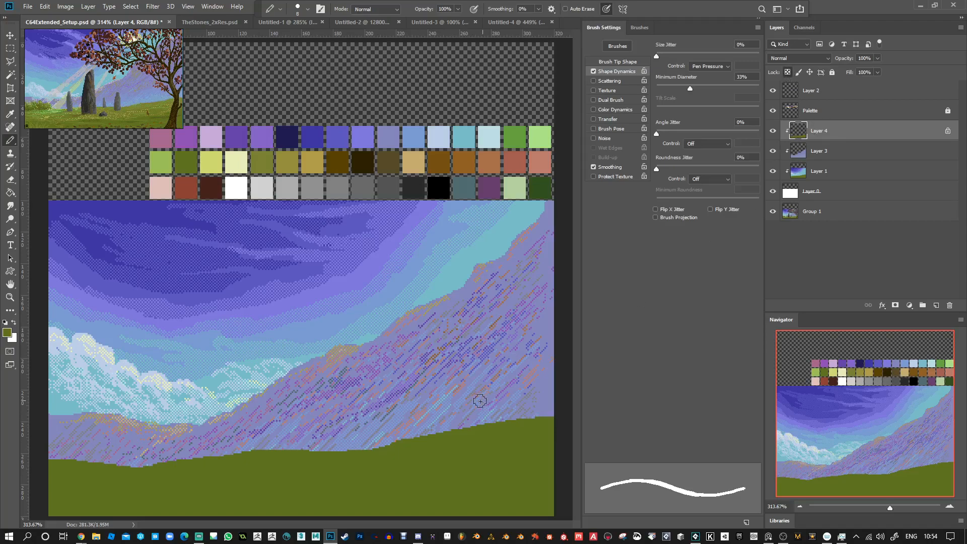
{"action": "left_click", "coordinate": [442, 157], "text": "alt"}
{"action": "mouse_move", "coordinate": [466, 432]}
{"action": "left_mouse_down"}
{"action": "mouse_move", "coordinate": [482, 413]}
{"action": "mouse_move", "coordinate": [495, 443]}
{"action": "mouse_move", "coordinate": [510, 420]}
{"action": "left_mouse_up"}
{"action": "key", "text": "ctrl+z"}
{"action": "left_click_drag", "start_coordinate": [431, 495], "coordinate": [432, 439]}
{"action": "left_click_drag", "start_coordinate": [445, 102], "coordinate": [412, 267]}
{"action": "key", "text": "ctrl+z"}
{"action": "left_click_drag", "start_coordinate": [367, 459], "coordinate": [485, 438]}
{"action": "key", "text": "ctrl+z"}
Turn the brush texture back on, reduce the brush to 3 px, and dither long brown streaks across the grass.
{"action": "left_click", "coordinate": [593, 91]}
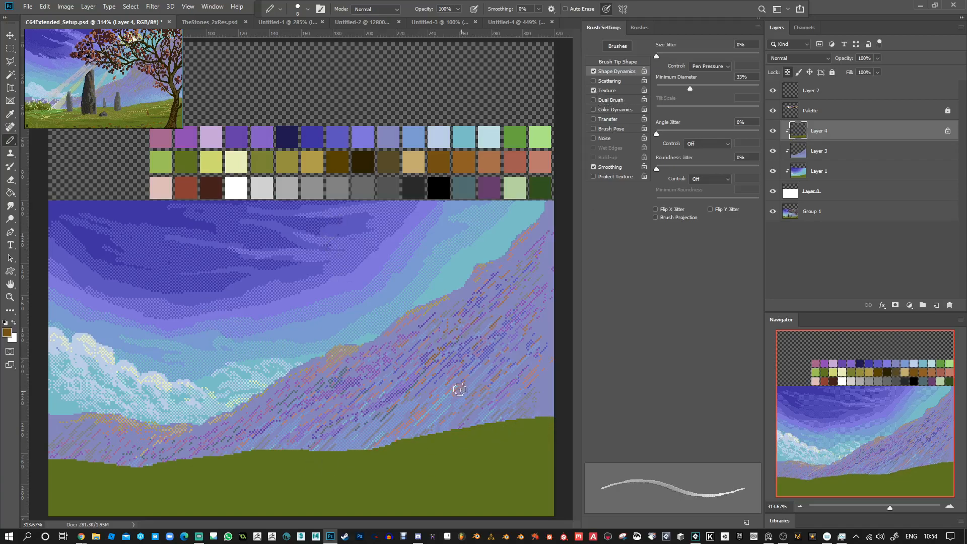
{"action": "key", "text": "bracketleft"}
{"action": "key", "text": "bracketleft"}
{"action": "key", "text": "bracketleft"}
{"action": "key", "text": "bracketleft"}
{"action": "key", "text": "bracketleft"}
{"action": "key", "text": "bracketleft"}
{"action": "key", "text": "bracketright"}
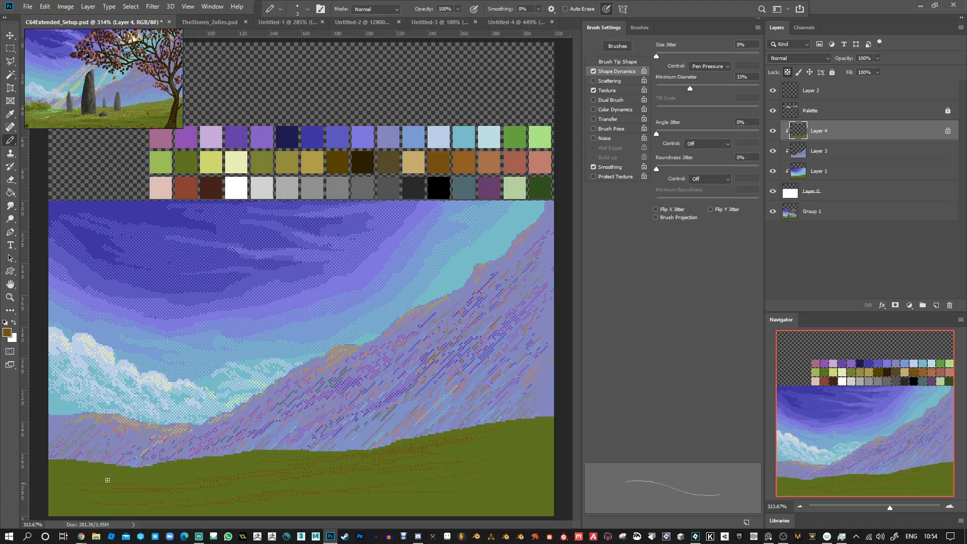
Sample the light green swatch and dither highlight streaks across the middle and right part of the grass.
{"action": "left_click", "coordinate": [169, 164], "text": "alt"}
{"action": "mouse_move", "coordinate": [367, 483]}
{"action": "left_mouse_down"}
{"action": "mouse_move", "coordinate": [458, 469]}
{"action": "mouse_move", "coordinate": [270, 494]}
{"action": "left_mouse_up"}
{"action": "left_click_drag", "start_coordinate": [343, 474], "coordinate": [463, 456]}
{"action": "left_click_drag", "start_coordinate": [517, 445], "coordinate": [494, 452]}
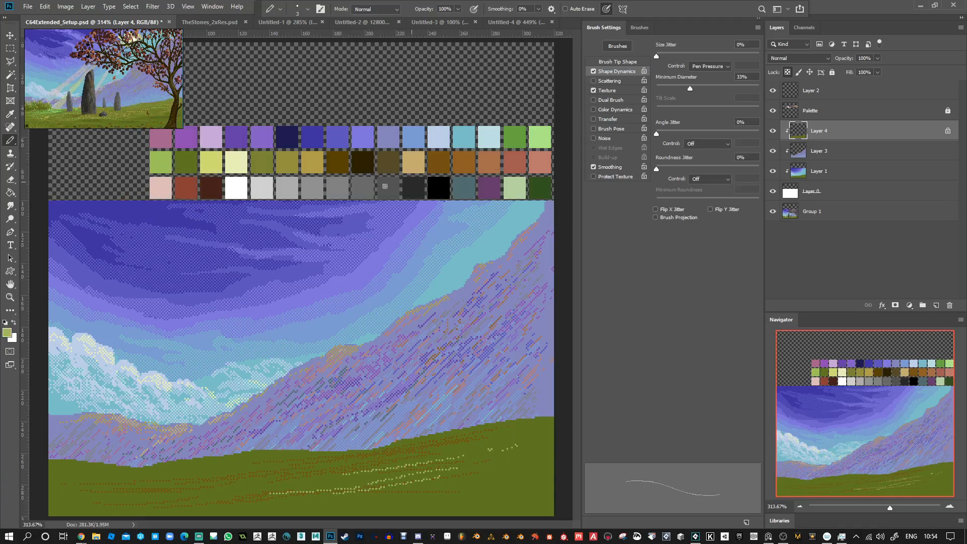
Sample olive and green swatches and dither further streaks over the whole grass field, softening the light highlights.
{"action": "left_click", "coordinate": [186, 162], "text": "alt"}
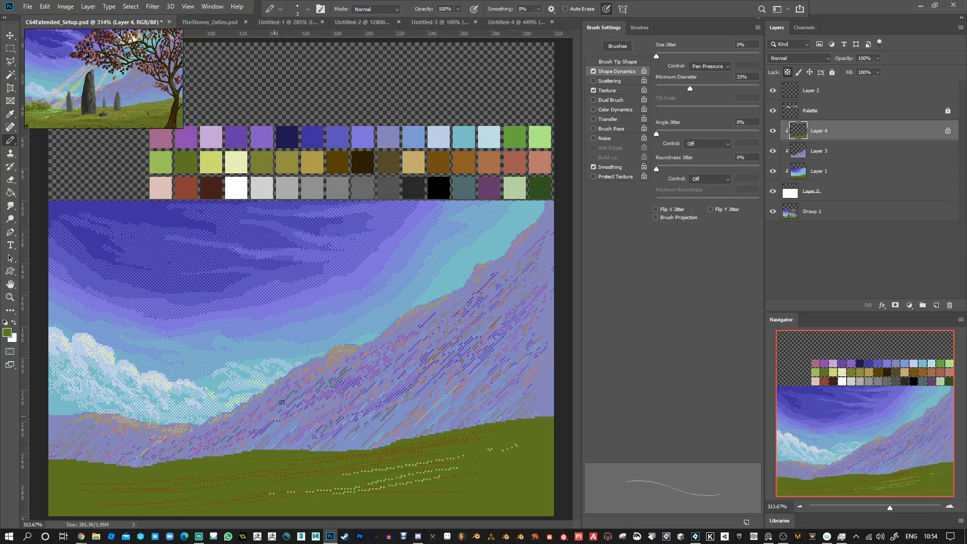
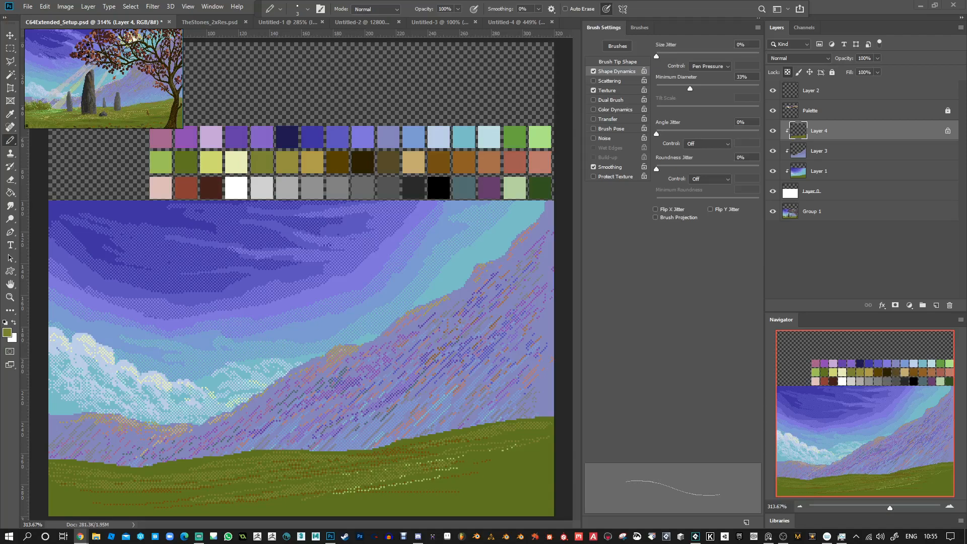
{"action": "left_click", "coordinate": [457, 471]}
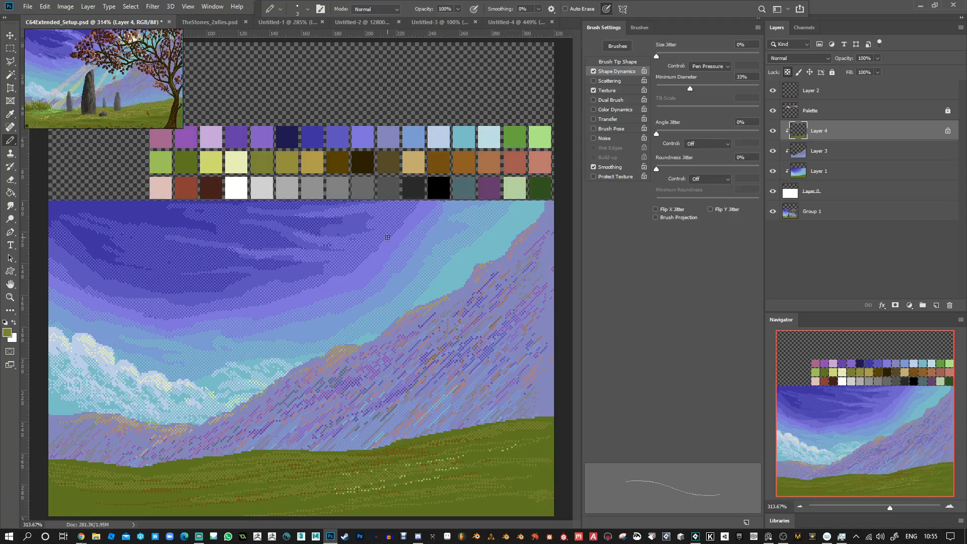
{"action": "left_click", "coordinate": [263, 164], "text": "alt"}
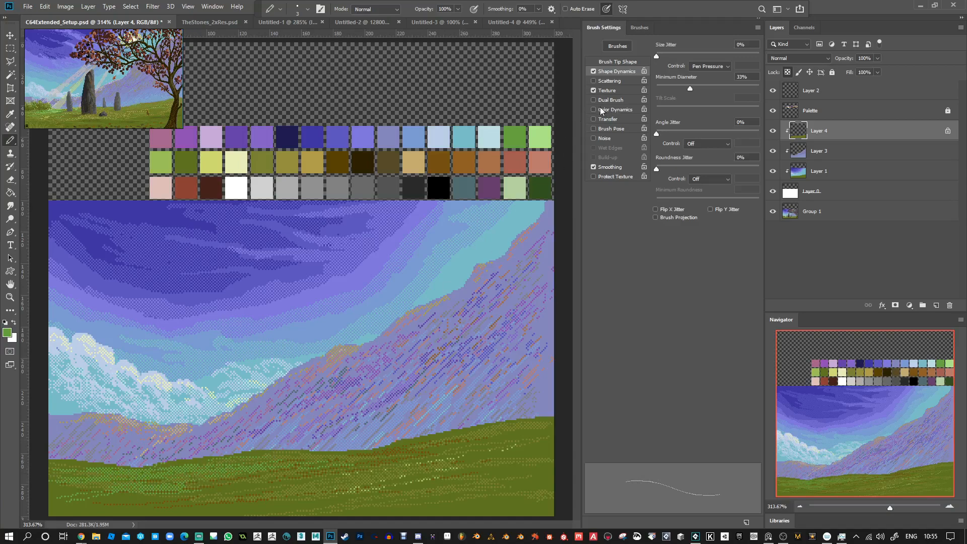
Turn off the brush texture, set the minimum diameter to 0%, and paint fine solid green strokes on the left grass.
{"action": "left_click", "coordinate": [594, 90]}
{"action": "left_click_drag", "start_coordinate": [690, 88], "coordinate": [656, 89]}
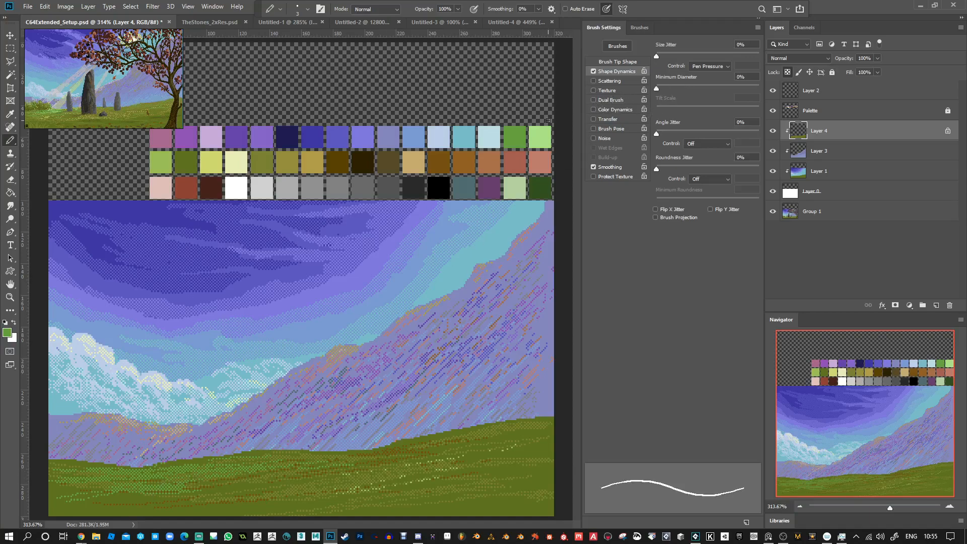
{"action": "left_click_drag", "start_coordinate": [111, 481], "coordinate": [149, 482]}
{"action": "key", "text": "bracketleft"}
{"action": "key", "text": "bracketleft"}
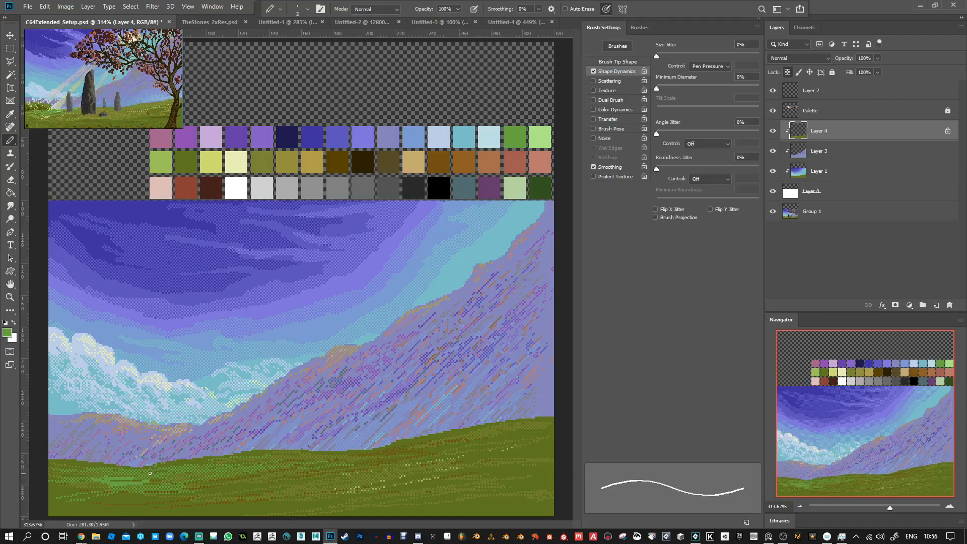
{"action": "left_click_drag", "start_coordinate": [145, 478], "coordinate": [182, 471]}
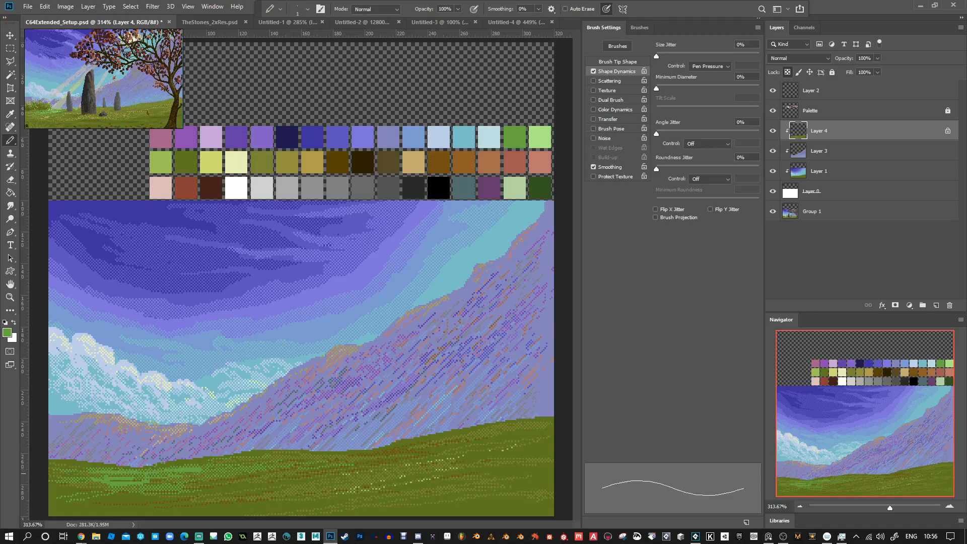
{"action": "left_click_drag", "start_coordinate": [70, 474], "coordinate": [98, 467]}
{"action": "left_click_drag", "start_coordinate": [172, 496], "coordinate": [118, 496]}
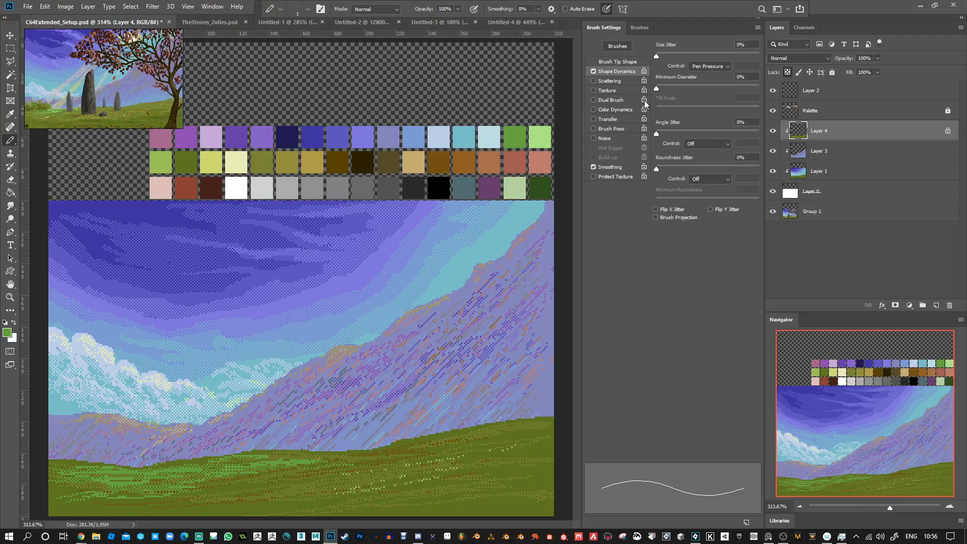
Turn the brush texture back on, enlarge the brush to 5 px, and dither sampled olive tones over the middle grass.
{"action": "left_click", "coordinate": [594, 90]}
{"action": "left_click", "coordinate": [265, 159], "text": "alt"}
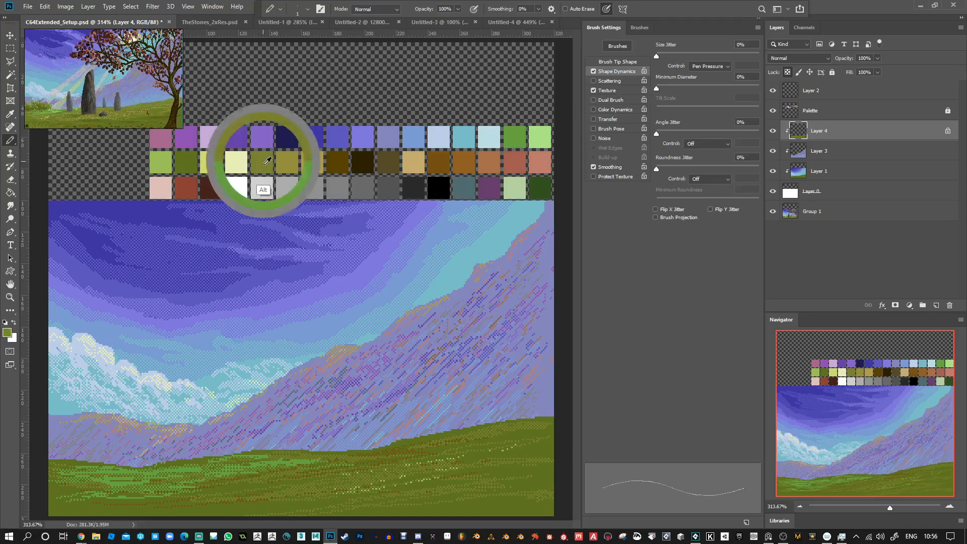
{"action": "key", "text": "bracketright"}
{"action": "key", "text": "bracketright"}
{"action": "key", "text": "bracketright"}
{"action": "key", "text": "bracketright"}
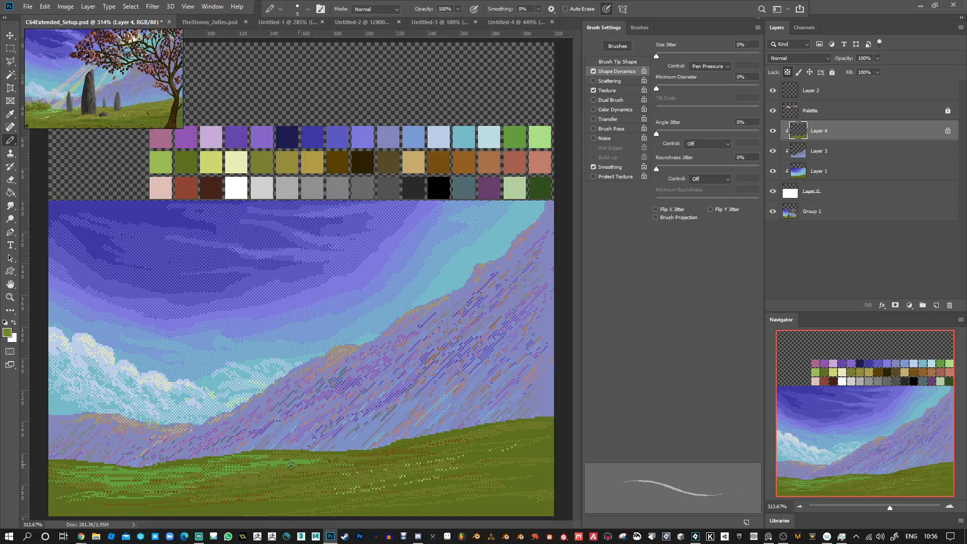
{"action": "left_click", "coordinate": [288, 160], "text": "alt"}
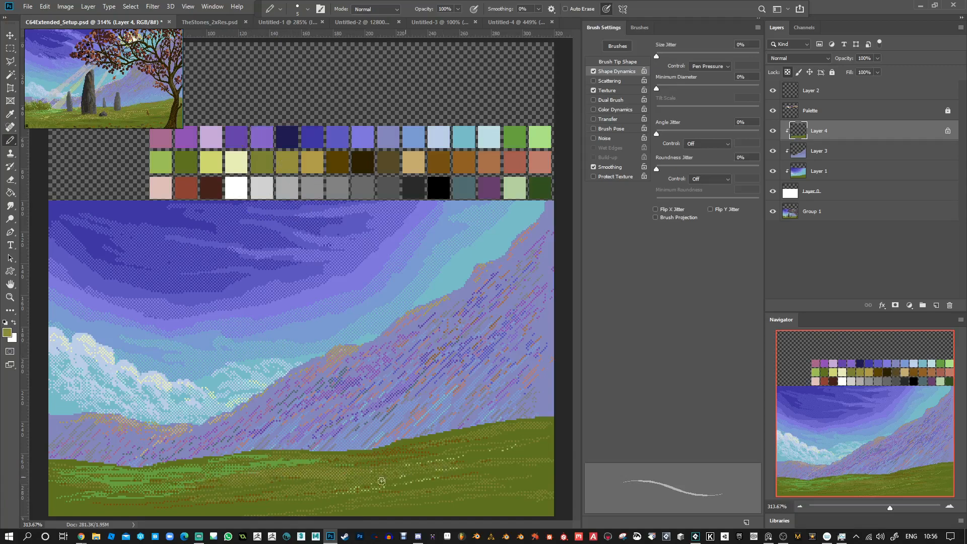
Sample the dark brown swatch and dither shadow streaks along the right side and lower edge of the grass.
{"action": "left_click", "coordinate": [516, 129], "text": "alt"}
{"action": "left_click", "coordinate": [343, 161], "text": "alt"}
{"action": "left_click_drag", "start_coordinate": [533, 469], "coordinate": [536, 468]}
{"action": "left_click_drag", "start_coordinate": [518, 479], "coordinate": [526, 478]}
{"action": "mouse_move", "coordinate": [432, 508]}
{"action": "left_mouse_down"}
{"action": "mouse_move", "coordinate": [511, 501]}
{"action": "mouse_move", "coordinate": [177, 509]}
{"action": "left_mouse_up"}
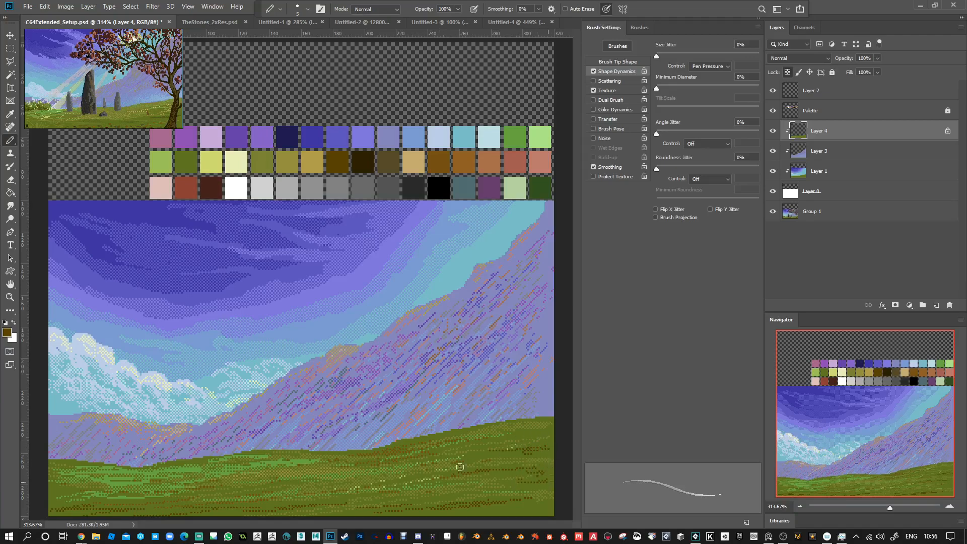
Dither dark grey streaks into the lower right grass, and sampled ochre and light green highlights into the left and middle.
{"action": "left_click", "coordinate": [388, 189], "text": "alt"}
{"action": "left_click_drag", "start_coordinate": [539, 481], "coordinate": [480, 485]}
{"action": "left_click", "coordinate": [296, 162], "text": "alt"}
{"action": "left_click", "coordinate": [316, 167], "text": "alt"}
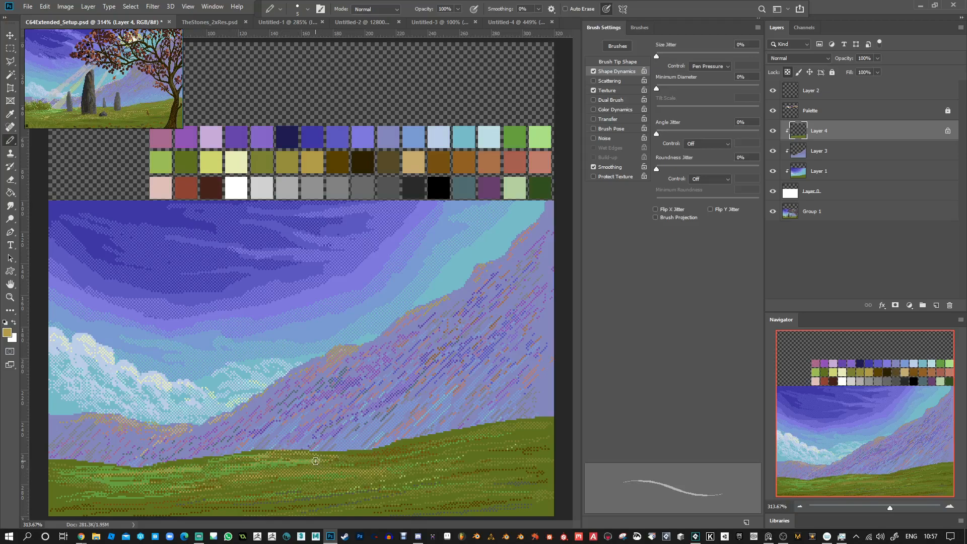
{"action": "left_click", "coordinate": [162, 162], "text": "alt"}
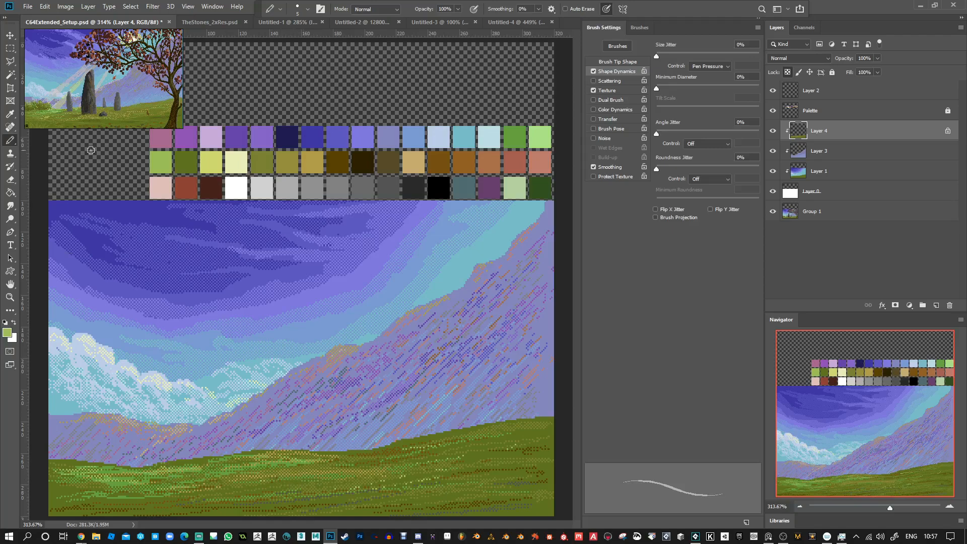
Add a new layer above the grass layer (Layer 4) and turn it into a clipping mask.
{"action": "left_click", "coordinate": [936, 305]}
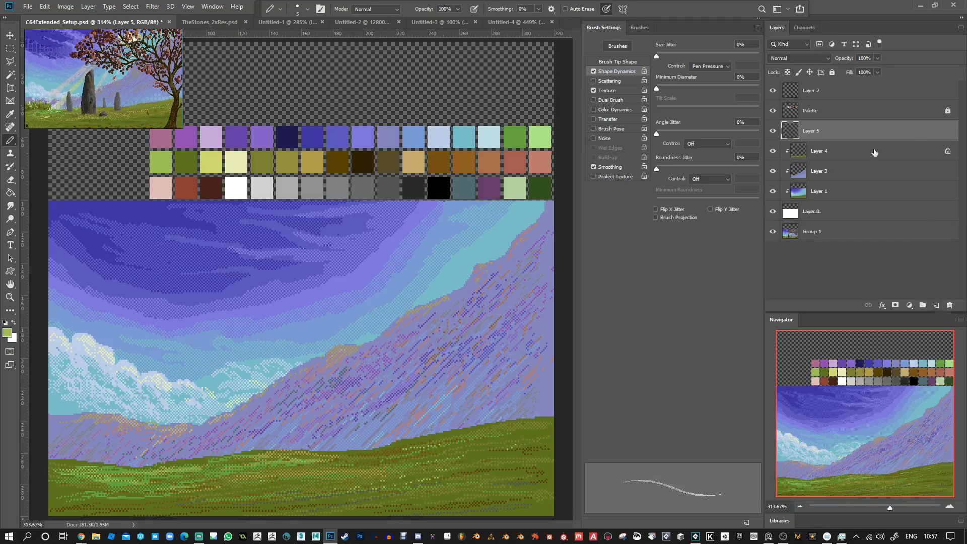
{"action": "right_click", "coordinate": [870, 134]}
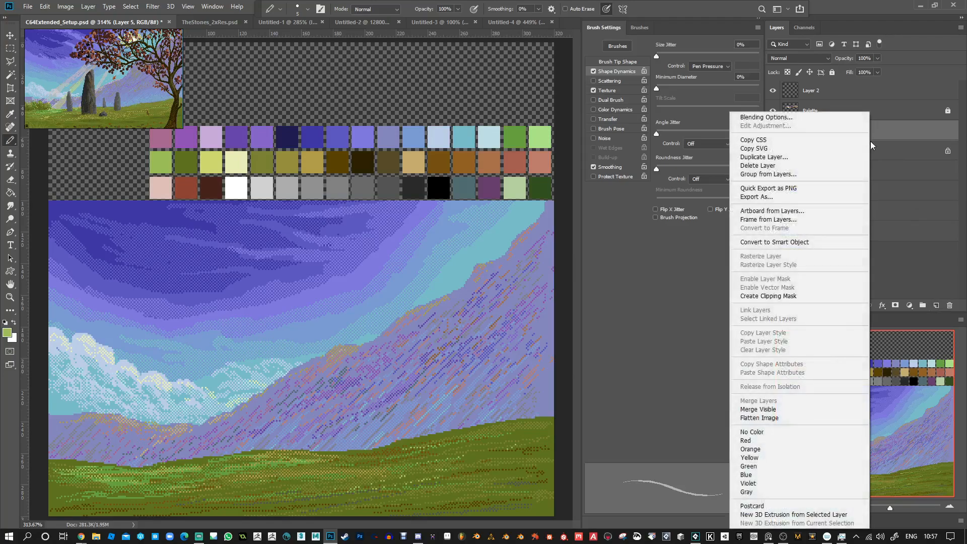
{"action": "left_click", "coordinate": [783, 296]}
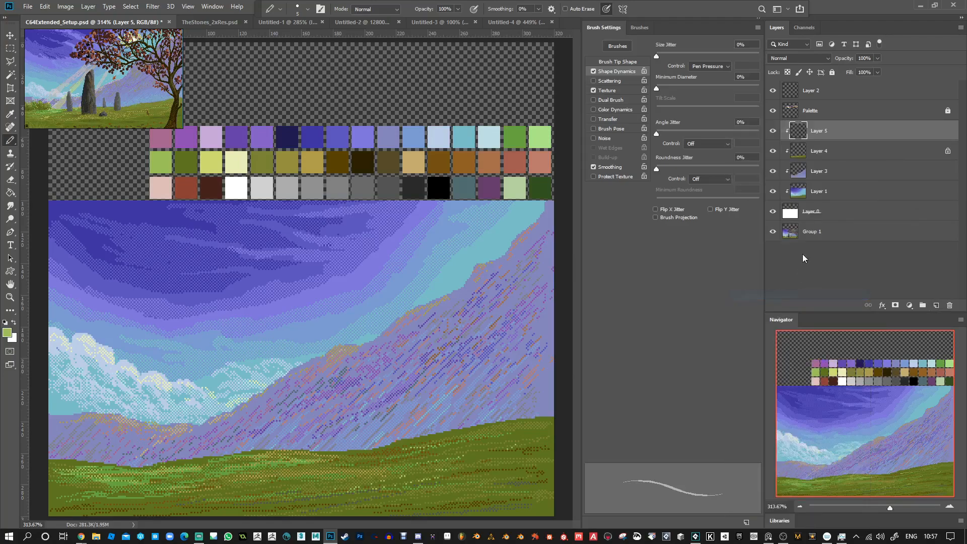
Sample dark olive, dither a bush mass on the left horizon, and add untextured foliage tips with a progressively smaller brush.
{"action": "left_click", "coordinate": [196, 165], "text": "alt"}
{"action": "mouse_move", "coordinate": [83, 458]}
{"action": "left_mouse_down"}
{"action": "mouse_move", "coordinate": [55, 460]}
{"action": "mouse_move", "coordinate": [90, 459]}
{"action": "mouse_move", "coordinate": [73, 452]}
{"action": "mouse_move", "coordinate": [54, 459]}
{"action": "mouse_move", "coordinate": [94, 449]}
{"action": "mouse_move", "coordinate": [116, 464]}
{"action": "mouse_move", "coordinate": [111, 457]}
{"action": "mouse_move", "coordinate": [132, 460]}
{"action": "mouse_move", "coordinate": [138, 446]}
{"action": "mouse_move", "coordinate": [140, 468]}
{"action": "mouse_move", "coordinate": [158, 465]}
{"action": "mouse_move", "coordinate": [162, 448]}
{"action": "mouse_move", "coordinate": [167, 457]}
{"action": "mouse_move", "coordinate": [151, 464]}
{"action": "mouse_move", "coordinate": [176, 465]}
{"action": "mouse_move", "coordinate": [77, 457]}
{"action": "left_mouse_up"}
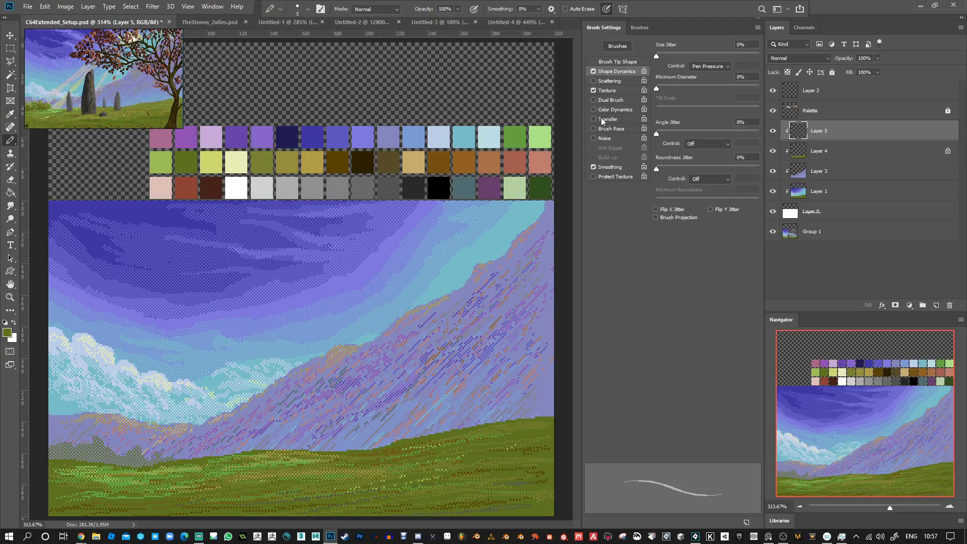
{"action": "left_click", "coordinate": [593, 89]}
{"action": "mouse_move", "coordinate": [57, 444]}
{"action": "left_mouse_down"}
{"action": "mouse_move", "coordinate": [63, 422]}
{"action": "mouse_move", "coordinate": [74, 453]}
{"action": "mouse_move", "coordinate": [96, 469]}
{"action": "mouse_move", "coordinate": [74, 450]}
{"action": "left_mouse_up"}
{"action": "key", "text": "bracketleft"}
{"action": "key", "text": "bracketleft"}
{"action": "key", "text": "bracketleft"}
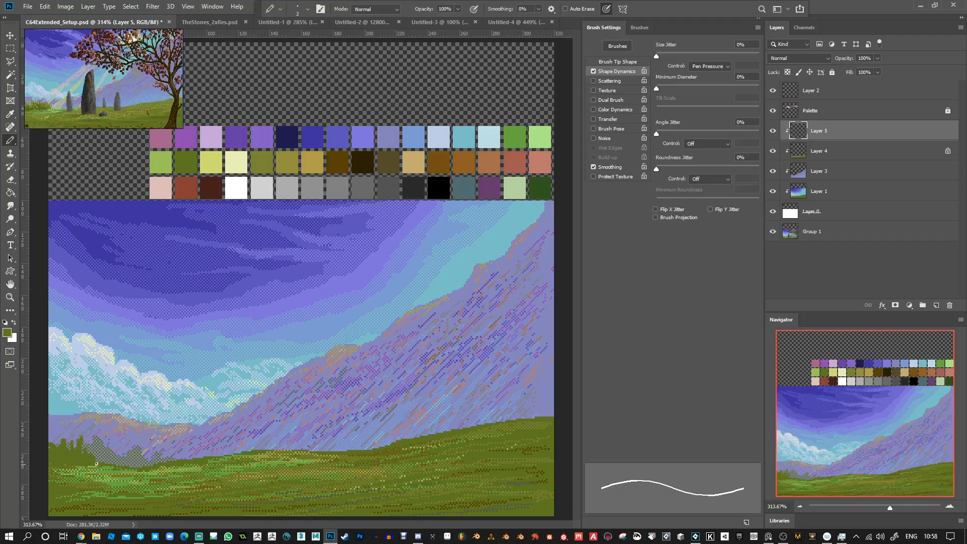
{"action": "left_click_drag", "start_coordinate": [101, 454], "coordinate": [106, 457]}
{"action": "key", "text": "bracketleft"}
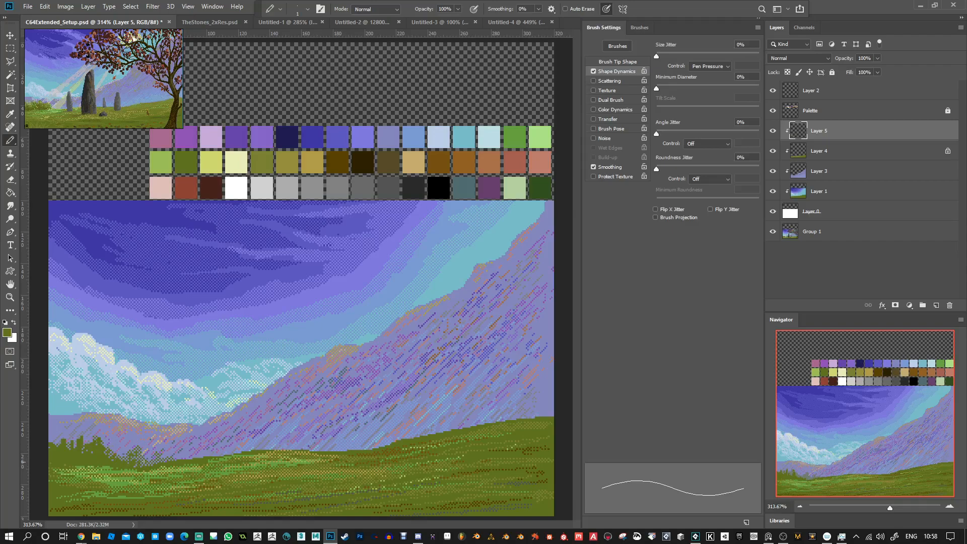
Shade the bushes with sampled dark green, and add untextured light green foliage highlights.
{"action": "left_click", "coordinate": [537, 183], "text": "alt"}
{"action": "left_click", "coordinate": [593, 91]}
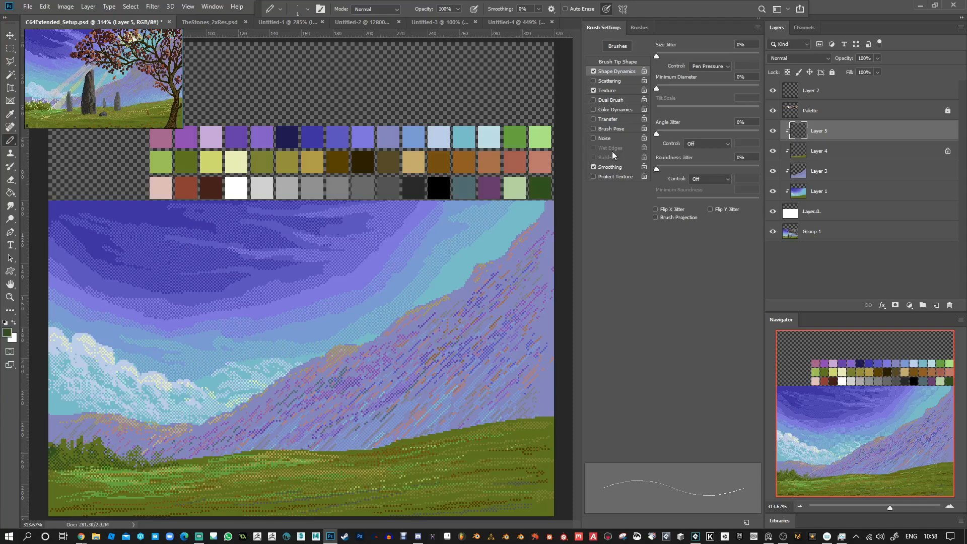
{"action": "left_click", "coordinate": [594, 91]}
{"action": "left_click", "coordinate": [171, 158], "text": "alt"}
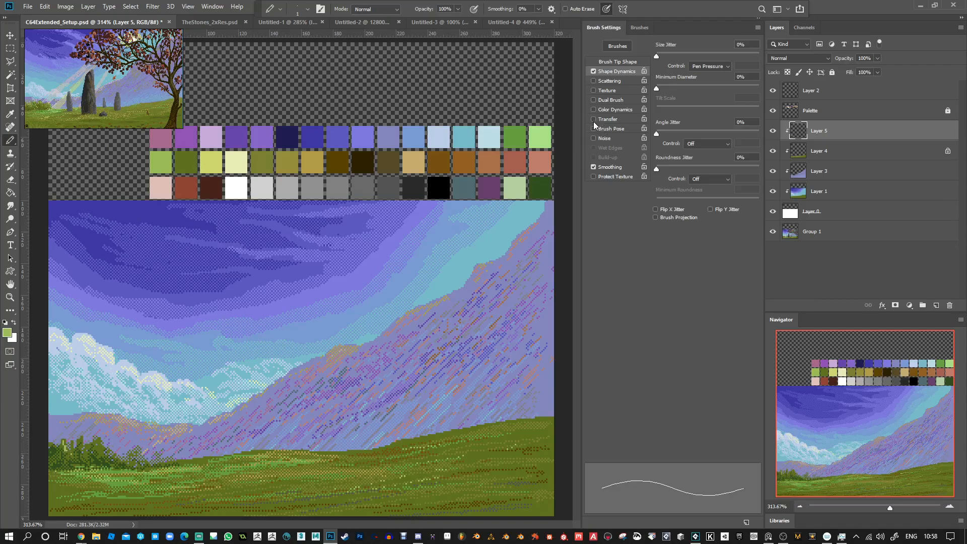
Turn the brush texture back on and dither sampled olive, orange-brown and dark maroon details into the bushes.
{"action": "left_click", "coordinate": [593, 91]}
{"action": "left_click", "coordinate": [266, 166], "text": "alt"}
{"action": "left_click", "coordinate": [462, 161], "text": "alt"}
{"action": "left_click", "coordinate": [211, 188], "text": "alt"}
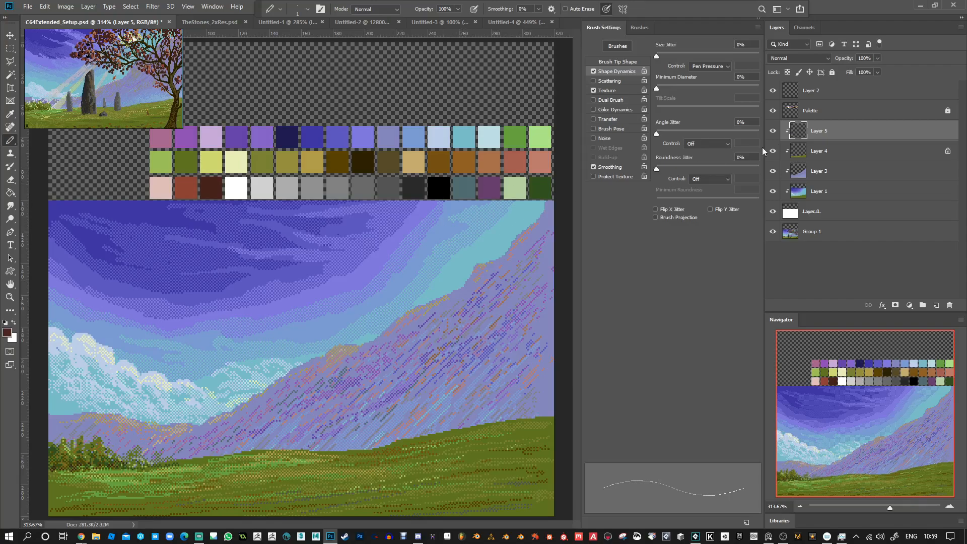
Add a new layer above the bushes layer (Layer 5) and turn it into a clipping mask.
{"action": "left_click", "coordinate": [936, 305]}
{"action": "right_click", "coordinate": [820, 130]}
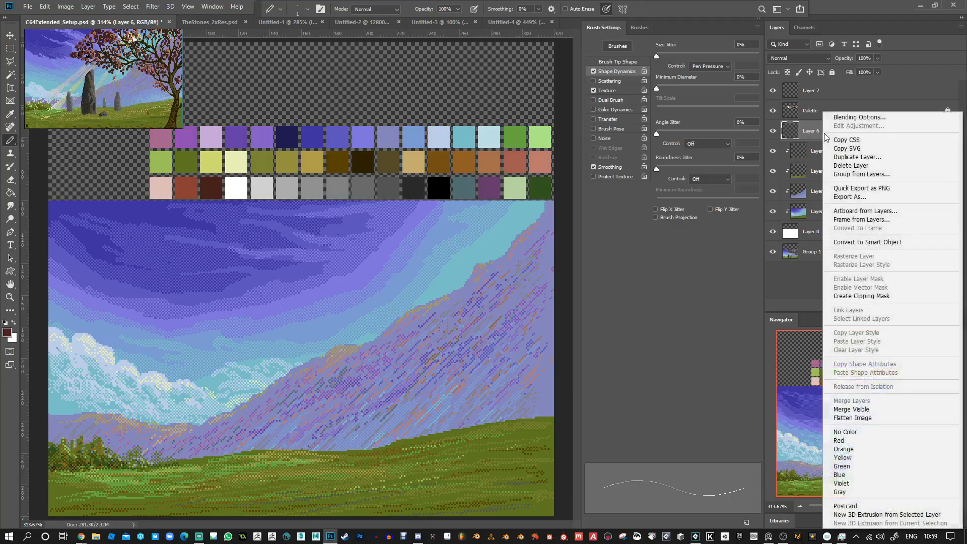
{"action": "left_click", "coordinate": [863, 296]}
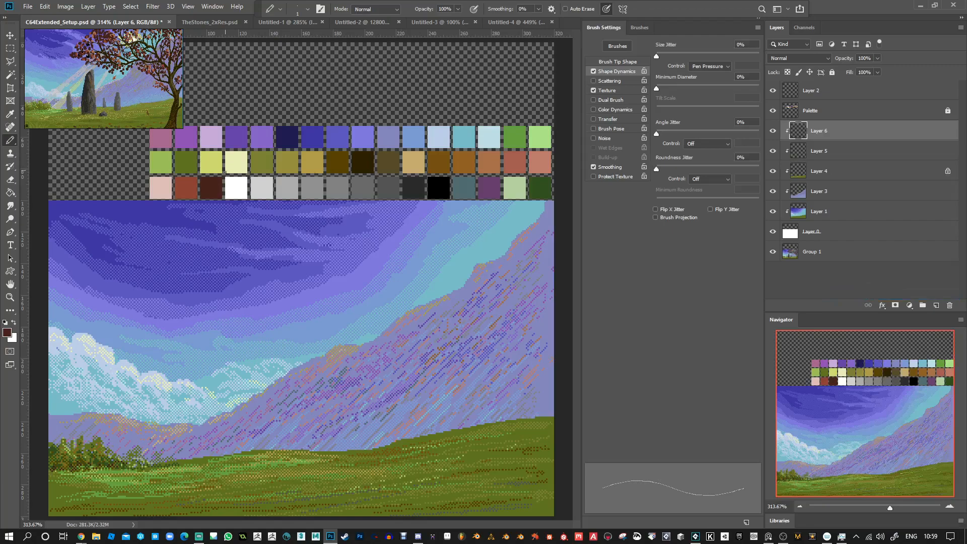
Paint an untextured white and pale yellow sun in the upper right sky, and surround it with dithered pale yellow.
{"action": "left_click", "coordinate": [238, 185], "text": "alt"}
{"action": "key", "text": "bracketright"}
{"action": "left_click", "coordinate": [593, 91]}
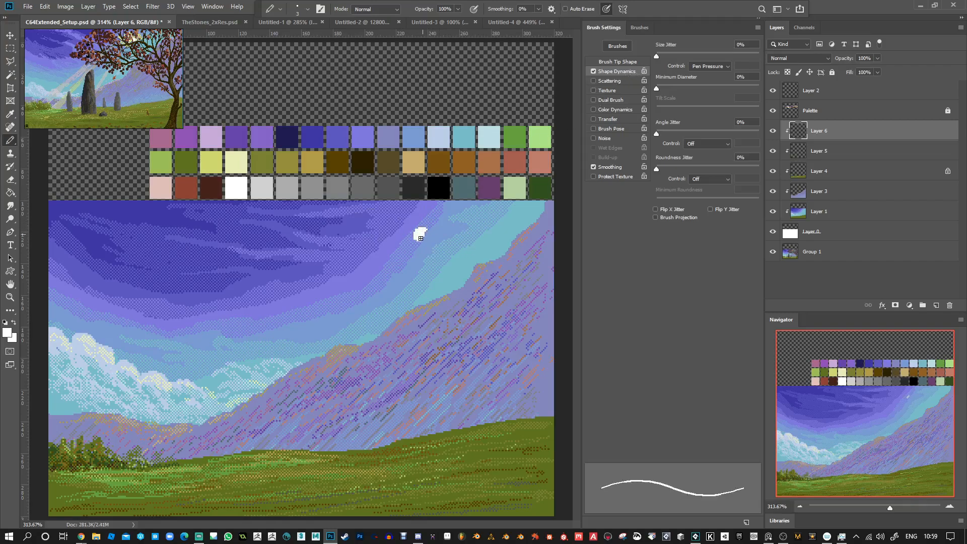
{"action": "left_click_drag", "start_coordinate": [426, 231], "coordinate": [419, 244]}
{"action": "left_click", "coordinate": [236, 162], "text": "alt"}
{"action": "left_click", "coordinate": [413, 236]}
{"action": "left_click_drag", "start_coordinate": [414, 243], "coordinate": [422, 229]}
{"action": "left_click", "coordinate": [594, 91]}
{"action": "mouse_move", "coordinate": [402, 238]}
{"action": "left_mouse_down"}
{"action": "mouse_move", "coordinate": [410, 228]}
{"action": "mouse_move", "coordinate": [405, 247]}
{"action": "mouse_move", "coordinate": [419, 237]}
{"action": "mouse_move", "coordinate": [418, 221]}
{"action": "left_mouse_up"}
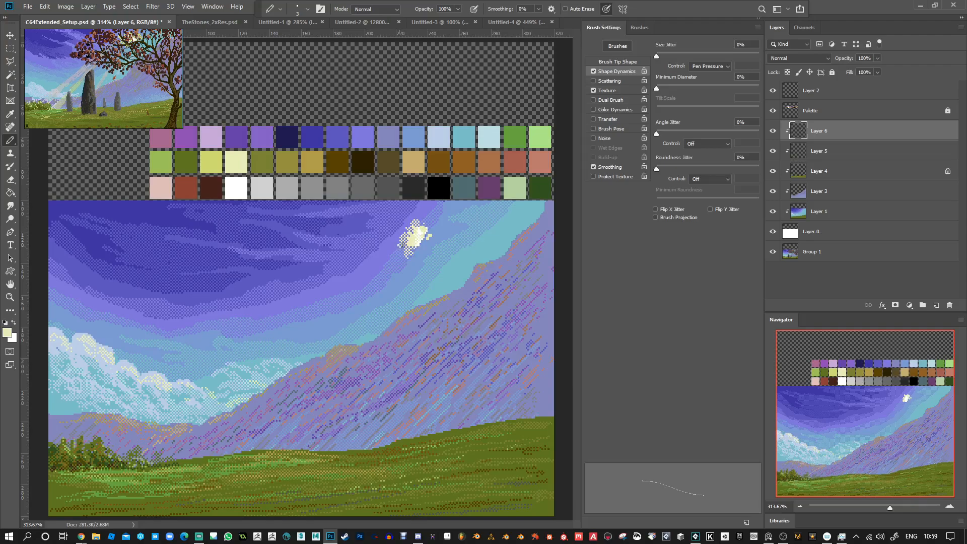
Sample tan and dither three diagonal light rays from the sun down to the grass, with pale yellow highlights.
{"action": "left_click", "coordinate": [413, 161], "text": "alt"}
{"action": "mouse_move", "coordinate": [403, 229]}
{"action": "left_mouse_down"}
{"action": "mouse_move", "coordinate": [405, 250]}
{"action": "mouse_move", "coordinate": [371, 263]}
{"action": "mouse_move", "coordinate": [384, 262]}
{"action": "mouse_move", "coordinate": [278, 337]}
{"action": "left_mouse_up"}
{"action": "key", "text": "]"}
{"action": "mouse_move", "coordinate": [371, 255]}
{"action": "left_mouse_down"}
{"action": "mouse_move", "coordinate": [310, 312]}
{"action": "mouse_move", "coordinate": [384, 254]}
{"action": "mouse_move", "coordinate": [214, 384]}
{"action": "left_mouse_up"}
{"action": "left_click_drag", "start_coordinate": [284, 326], "coordinate": [132, 445]}
{"action": "mouse_move", "coordinate": [188, 404]}
{"action": "left_mouse_down"}
{"action": "mouse_move", "coordinate": [134, 450]}
{"action": "mouse_move", "coordinate": [146, 451]}
{"action": "left_mouse_up"}
{"action": "mouse_move", "coordinate": [311, 304]}
{"action": "left_mouse_down"}
{"action": "mouse_move", "coordinate": [294, 317]}
{"action": "mouse_move", "coordinate": [388, 242]}
{"action": "mouse_move", "coordinate": [152, 452]}
{"action": "mouse_move", "coordinate": [161, 426]}
{"action": "mouse_move", "coordinate": [122, 453]}
{"action": "left_mouse_up"}
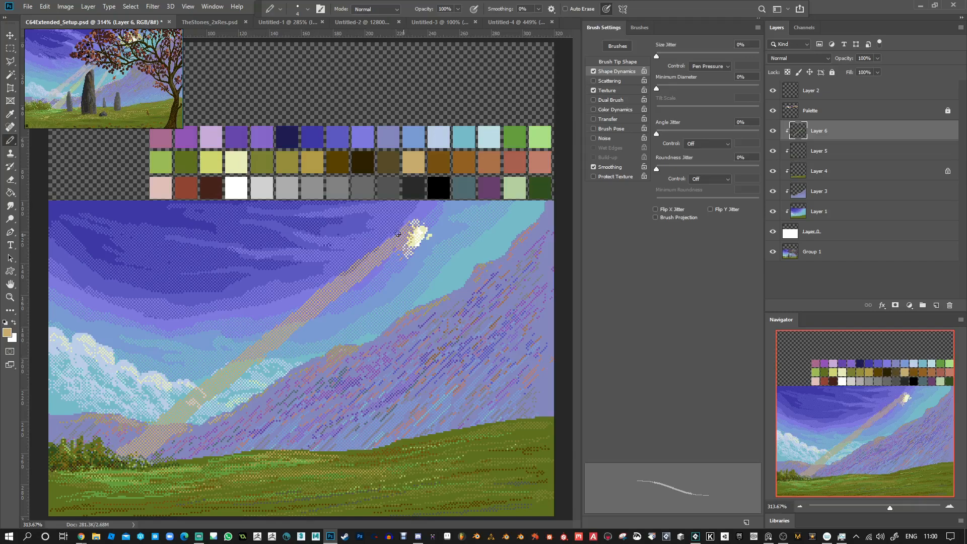
{"action": "mouse_move", "coordinate": [396, 257]}
{"action": "left_mouse_down"}
{"action": "mouse_move", "coordinate": [203, 467]}
{"action": "mouse_move", "coordinate": [267, 403]}
{"action": "left_mouse_up"}
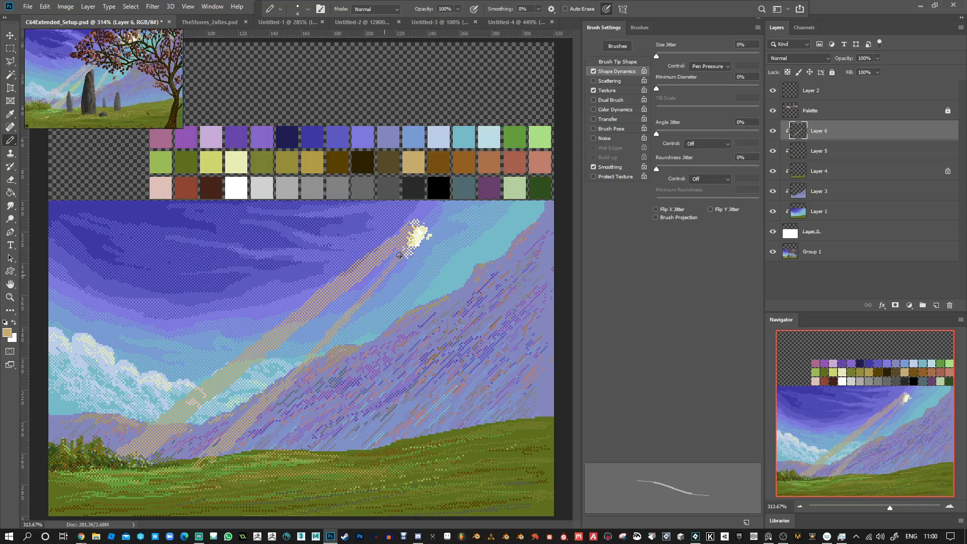
{"action": "left_click_drag", "start_coordinate": [433, 248], "coordinate": [361, 375]}
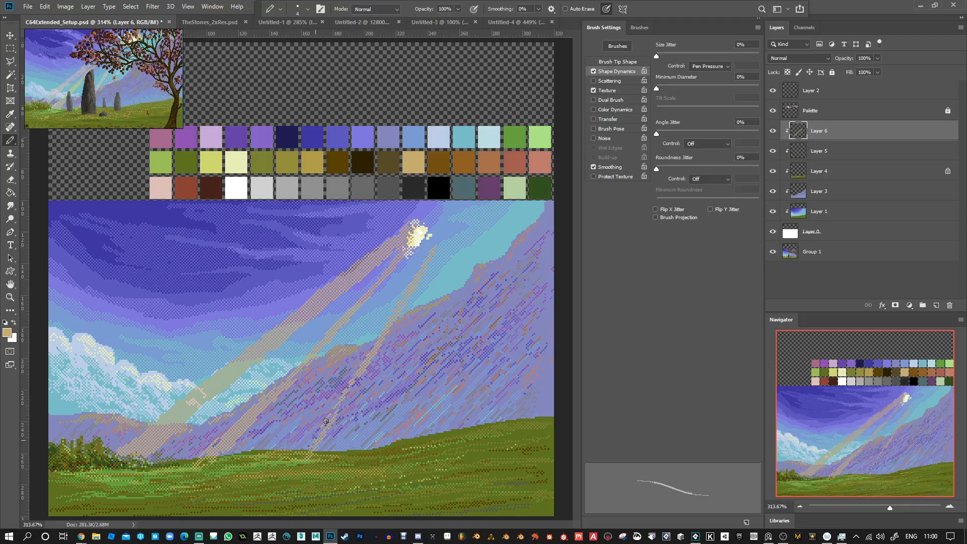
{"action": "left_click_drag", "start_coordinate": [433, 241], "coordinate": [406, 252]}
Sample light green, brighten the grass where the rays land with dithered strokes and fine untextured details, and save the file.
{"action": "left_click", "coordinate": [218, 161], "text": "alt"}
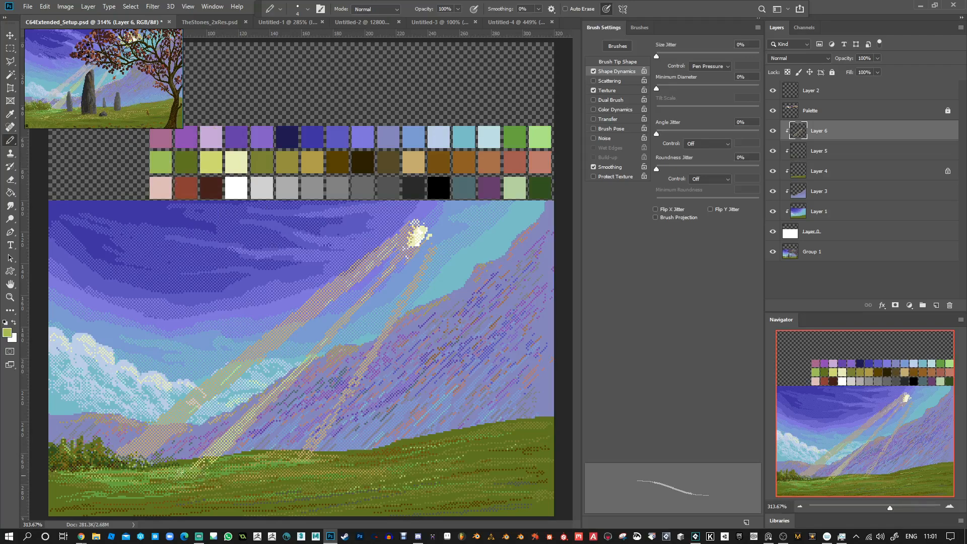
{"action": "left_click_drag", "start_coordinate": [149, 477], "coordinate": [124, 477]}
{"action": "left_click_drag", "start_coordinate": [141, 470], "coordinate": [115, 466]}
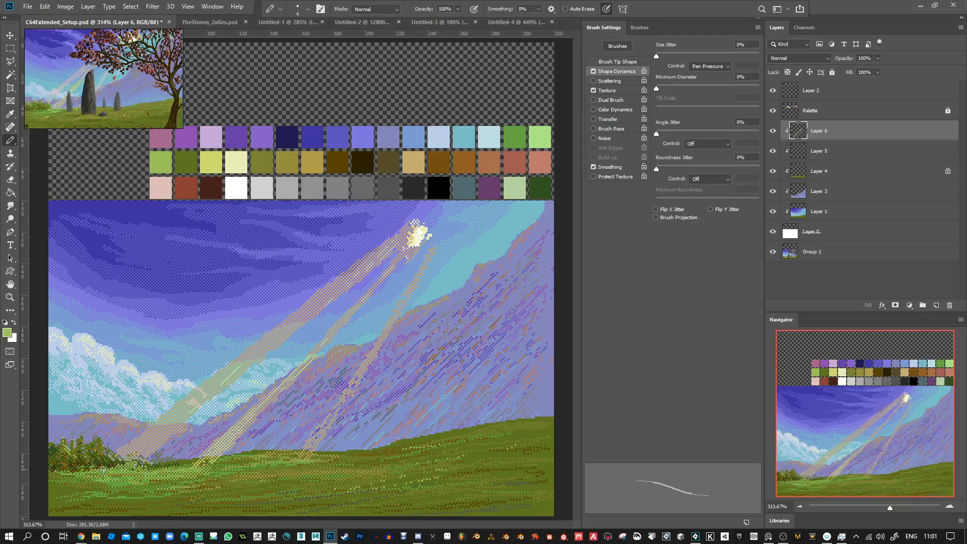
{"action": "left_click_drag", "start_coordinate": [311, 463], "coordinate": [248, 466]}
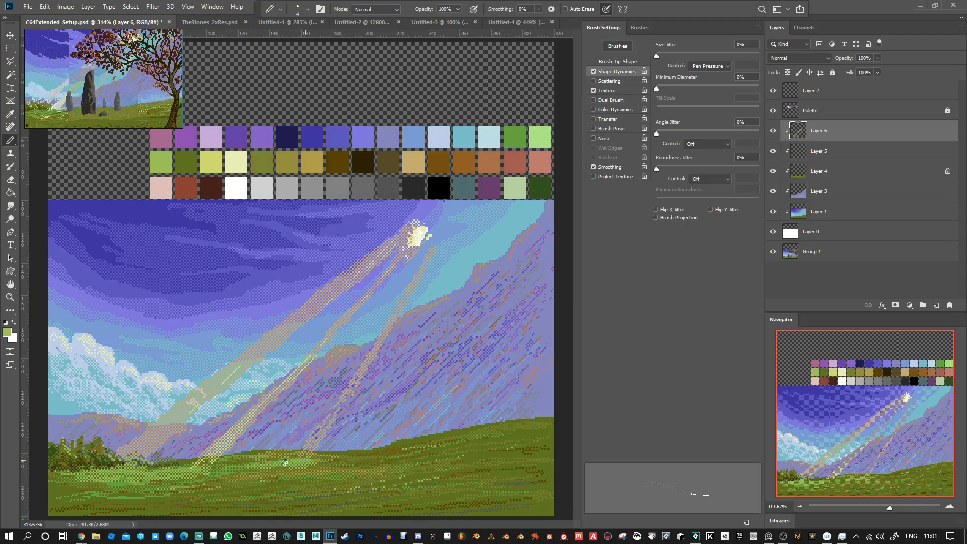
{"action": "left_click", "coordinate": [594, 91]}
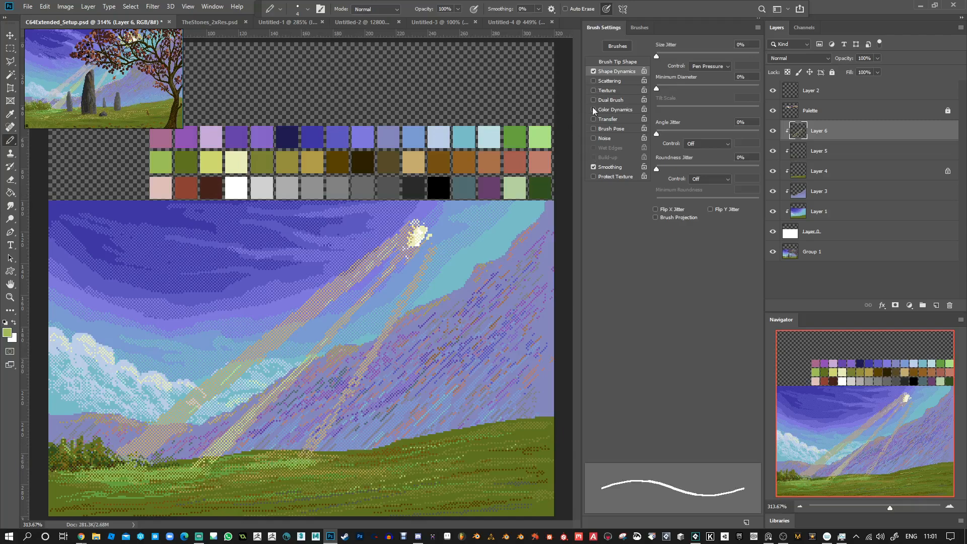
{"action": "key", "text": "bracketleft"}
{"action": "key", "text": "bracketleft"}
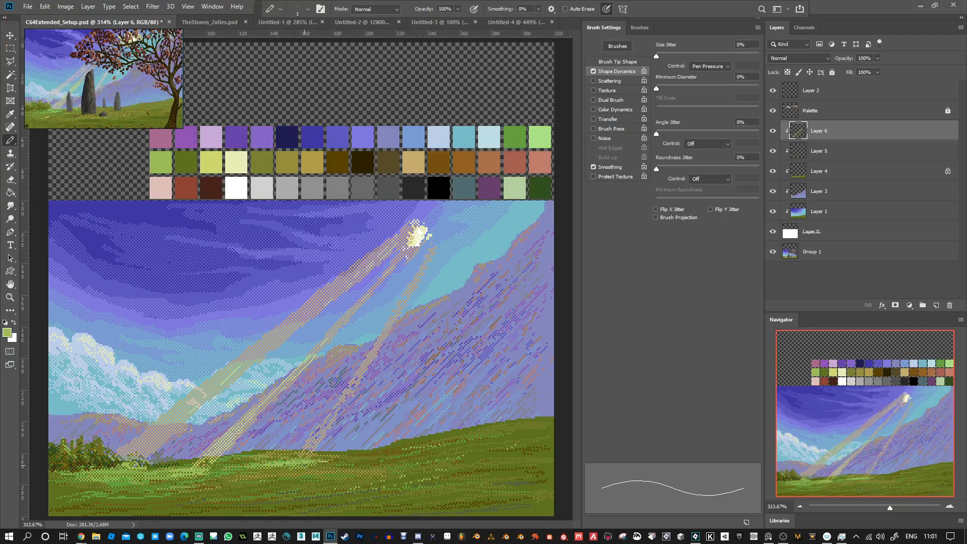
{"action": "key", "text": "ctrl+s"}
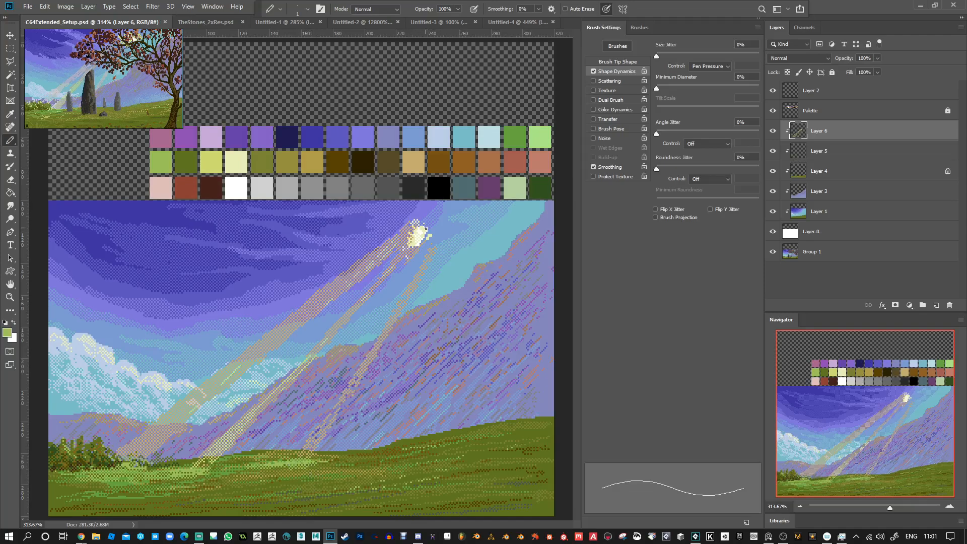
Touch up the sun with sampled tan and yellow, and dither yellow streaks into the sky beside it.
{"action": "key", "text": "alt"}
{"action": "left_click", "coordinate": [427, 162], "text": "alt"}
{"action": "left_click", "coordinate": [417, 245]}
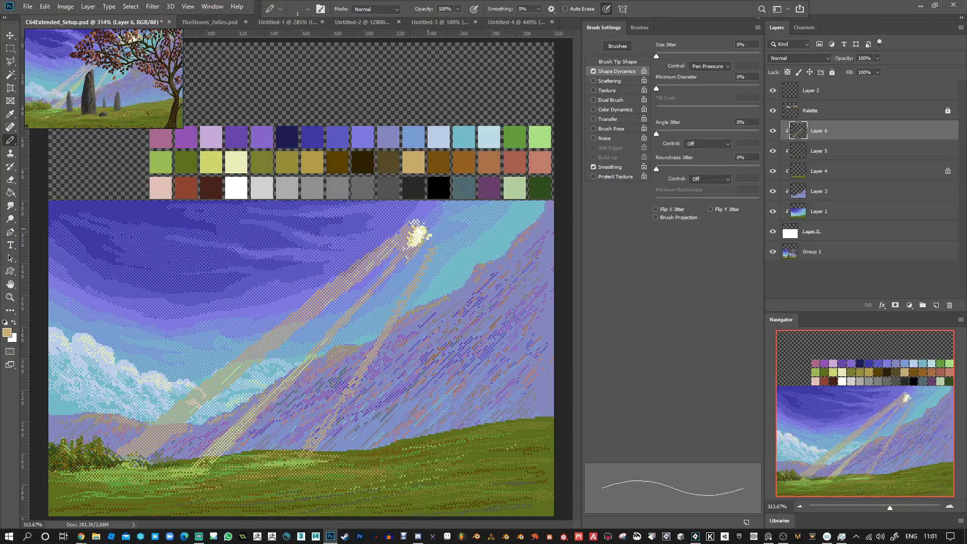
{"action": "left_click", "coordinate": [230, 167], "text": "alt"}
{"action": "left_click", "coordinate": [594, 90]}
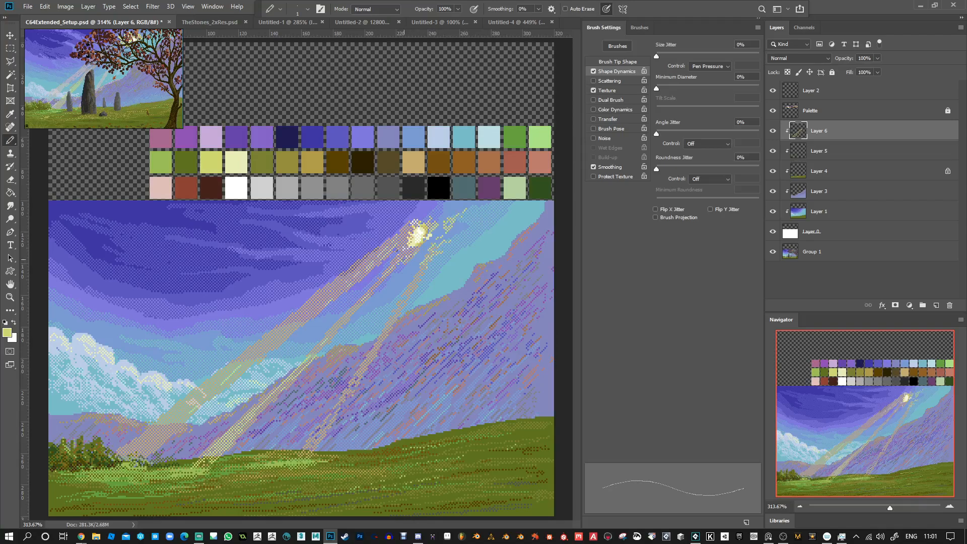
{"action": "left_click", "coordinate": [466, 139], "text": "alt"}
{"action": "key", "text": "ctrl"}
Add another clipped layer above the light rays, and set up an untextured brush in sampled dark grey.
{"action": "left_click", "coordinate": [936, 305]}
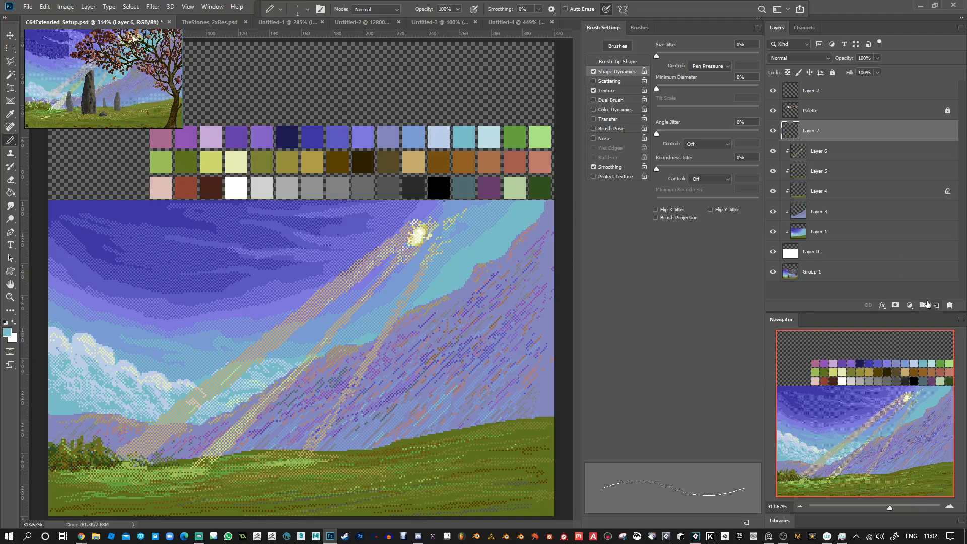
{"action": "right_click", "coordinate": [821, 132]}
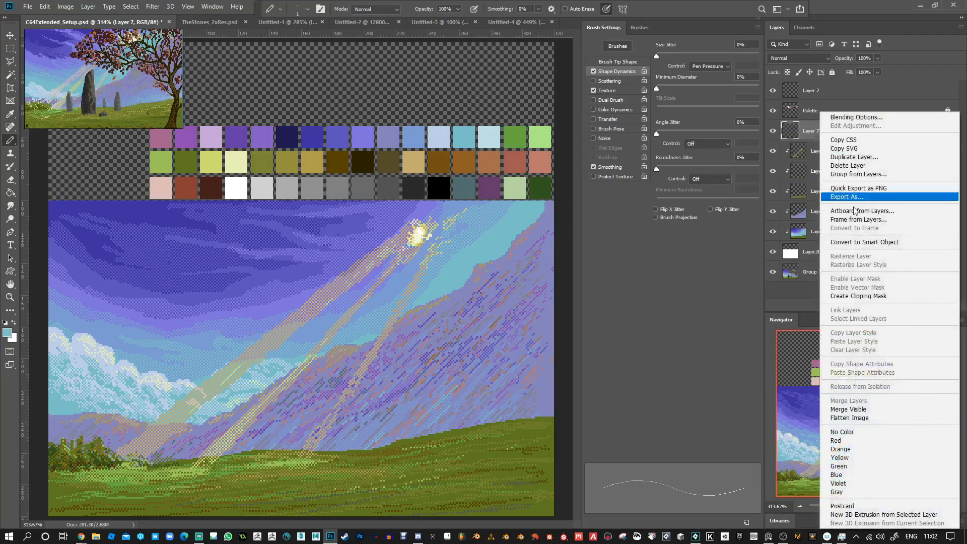
{"action": "left_click", "coordinate": [856, 296]}
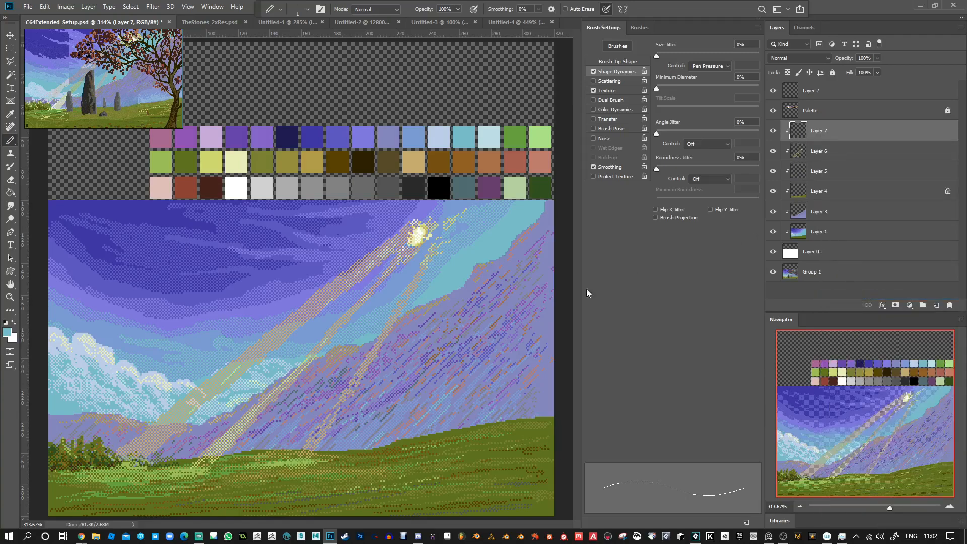
{"action": "left_click", "coordinate": [593, 91]}
{"action": "left_click", "coordinate": [415, 187], "text": "alt"}
{"action": "left_click_drag", "start_coordinate": [354, 432], "coordinate": [358, 437]}
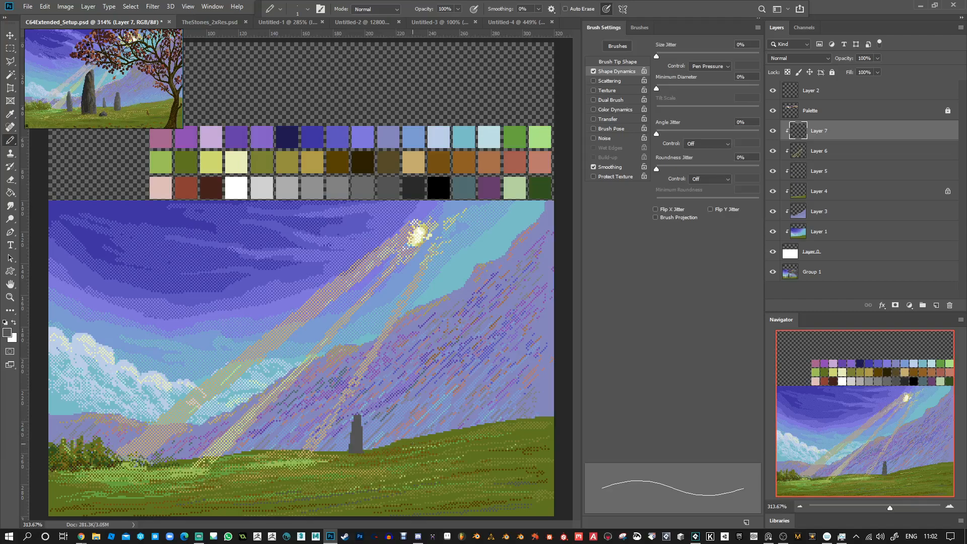
{"action": "key", "text": "bracketright"}
{"action": "key", "text": "ctrl+z"}
{"action": "key", "text": "ctrl+z"}
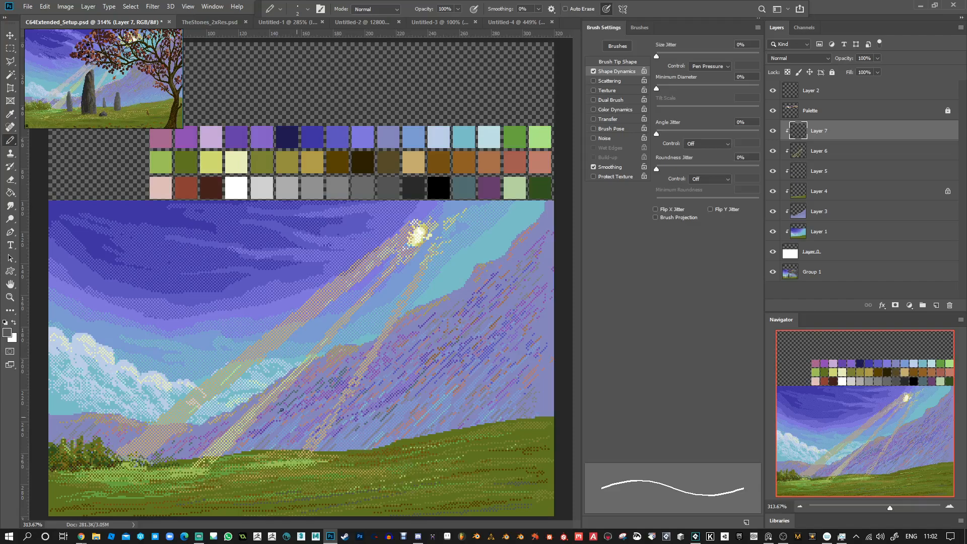
{"action": "mouse_move", "coordinate": [182, 462]}
{"action": "left_mouse_down"}
{"action": "mouse_move", "coordinate": [187, 399]}
{"action": "mouse_move", "coordinate": [190, 467]}
{"action": "mouse_move", "coordinate": [183, 440]}
{"action": "mouse_move", "coordinate": [190, 460]}
{"action": "left_mouse_up"}
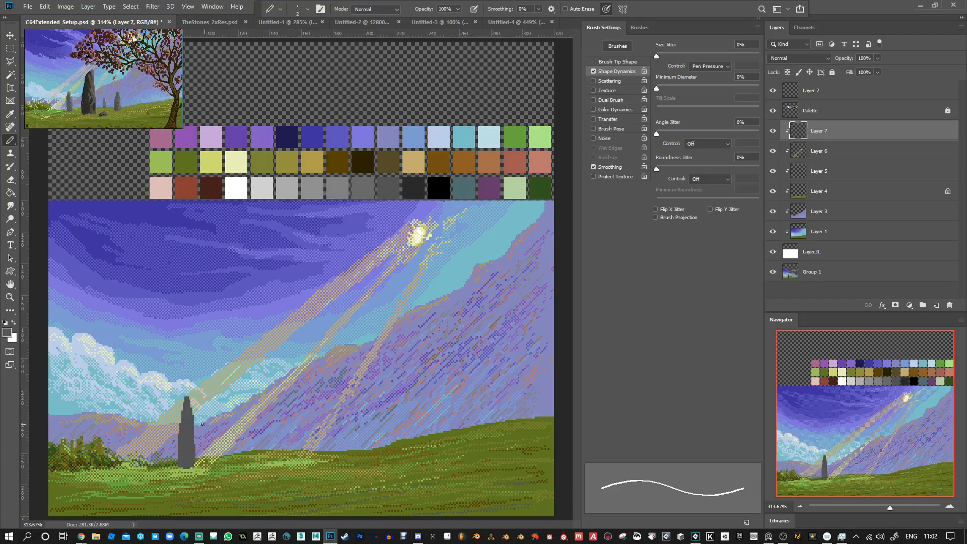
{"action": "key", "text": "ctrl+z"}
{"action": "key", "text": "ctrl+z"}
{"action": "key", "text": "ctrl+z"}
{"action": "key", "text": "ctrl+z"}
{"action": "mouse_move", "coordinate": [179, 470]}
{"action": "left_mouse_down"}
{"action": "mouse_move", "coordinate": [183, 428]}
{"action": "mouse_move", "coordinate": [192, 424]}
{"action": "mouse_move", "coordinate": [196, 465]}
{"action": "mouse_move", "coordinate": [178, 468]}
{"action": "mouse_move", "coordinate": [190, 406]}
{"action": "mouse_move", "coordinate": [196, 473]}
{"action": "left_mouse_up"}
{"action": "key", "text": "ctrl+z"}
{"action": "key", "text": "ctrl+z"}
Paint a small dark grey standing stone near the bushes and a much taller one to its right.
{"action": "mouse_move", "coordinate": [186, 426]}
{"action": "left_mouse_down"}
{"action": "mouse_move", "coordinate": [185, 410]}
{"action": "mouse_move", "coordinate": [194, 464]}
{"action": "mouse_move", "coordinate": [187, 428]}
{"action": "mouse_move", "coordinate": [182, 470]}
{"action": "left_mouse_up"}
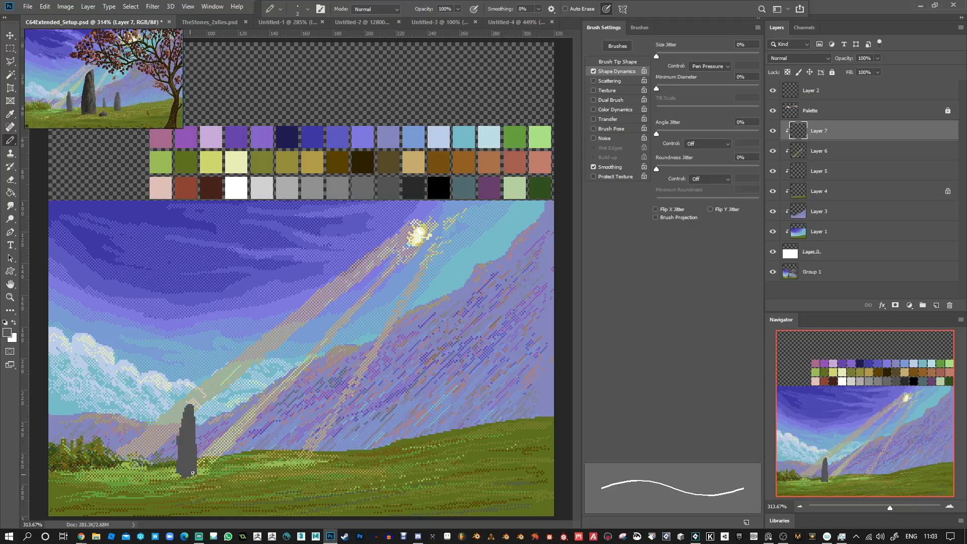
{"action": "key", "text": "bracketright"}
{"action": "mouse_move", "coordinate": [226, 490]}
{"action": "left_mouse_down"}
{"action": "mouse_move", "coordinate": [229, 407]}
{"action": "mouse_move", "coordinate": [254, 318]}
{"action": "mouse_move", "coordinate": [272, 294]}
{"action": "mouse_move", "coordinate": [281, 485]}
{"action": "mouse_move", "coordinate": [228, 487]}
{"action": "mouse_move", "coordinate": [228, 467]}
{"action": "mouse_move", "coordinate": [232, 480]}
{"action": "mouse_move", "coordinate": [277, 478]}
{"action": "mouse_move", "coordinate": [258, 453]}
{"action": "mouse_move", "coordinate": [255, 478]}
{"action": "mouse_move", "coordinate": [237, 436]}
{"action": "mouse_move", "coordinate": [231, 465]}
{"action": "mouse_move", "coordinate": [256, 399]}
{"action": "mouse_move", "coordinate": [274, 432]}
{"action": "mouse_move", "coordinate": [258, 348]}
{"action": "mouse_move", "coordinate": [235, 407]}
{"action": "mouse_move", "coordinate": [253, 318]}
{"action": "mouse_move", "coordinate": [266, 307]}
{"action": "mouse_move", "coordinate": [263, 343]}
{"action": "mouse_move", "coordinate": [276, 313]}
{"action": "mouse_move", "coordinate": [285, 469]}
{"action": "left_mouse_up"}
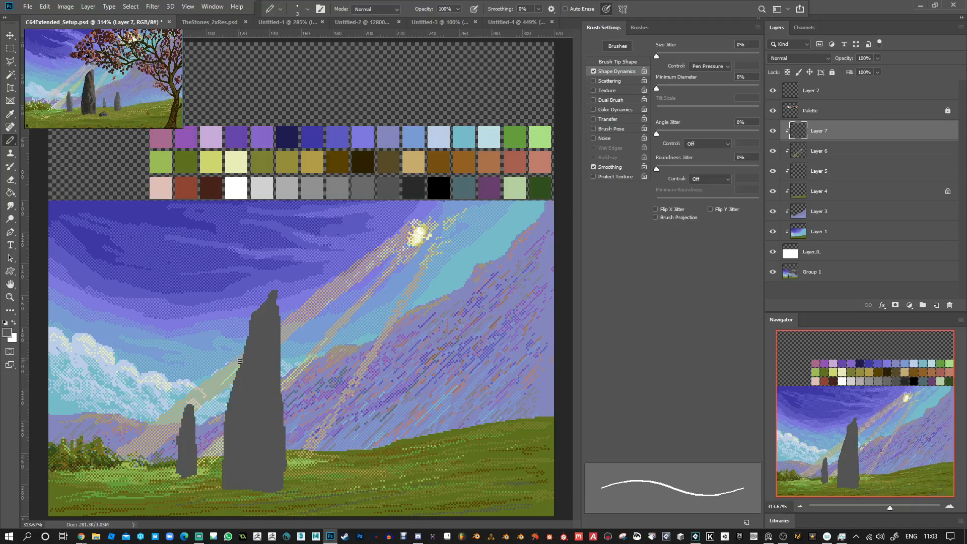
{"action": "left_click_drag", "start_coordinate": [253, 330], "coordinate": [245, 338]}
Switch to the Eraser in Pencil mode and try it on the large stone's left edge.
{"action": "key", "text": "e"}
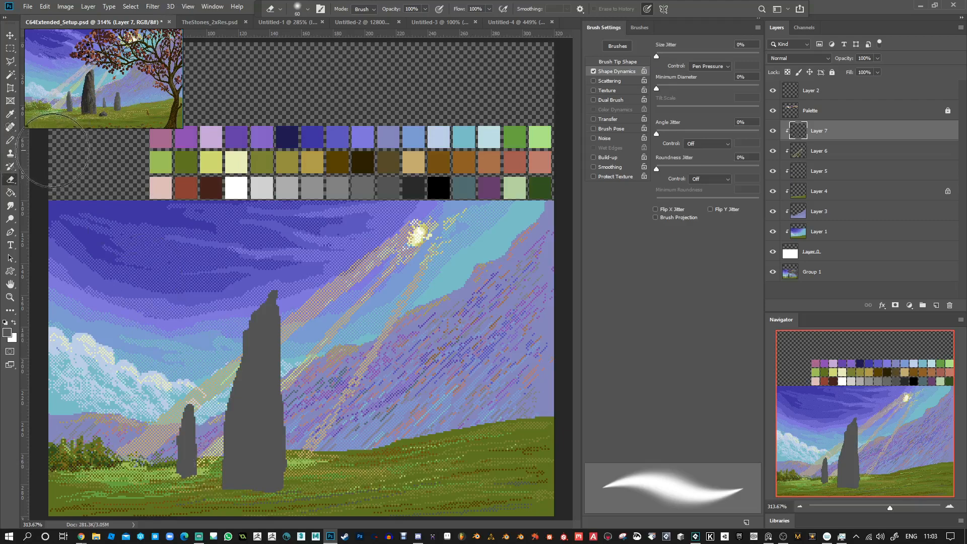
{"action": "left_click", "coordinate": [363, 9]}
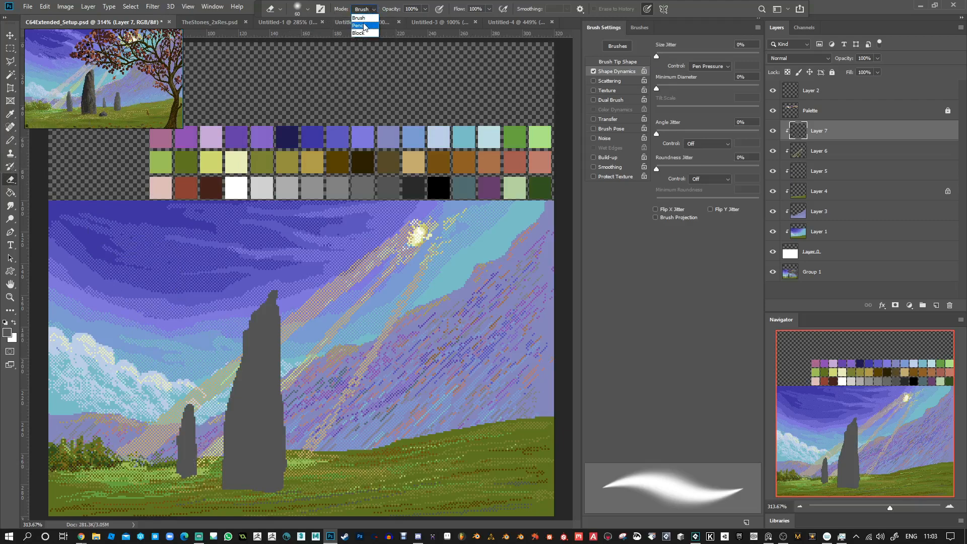
{"action": "left_click", "coordinate": [364, 26]}
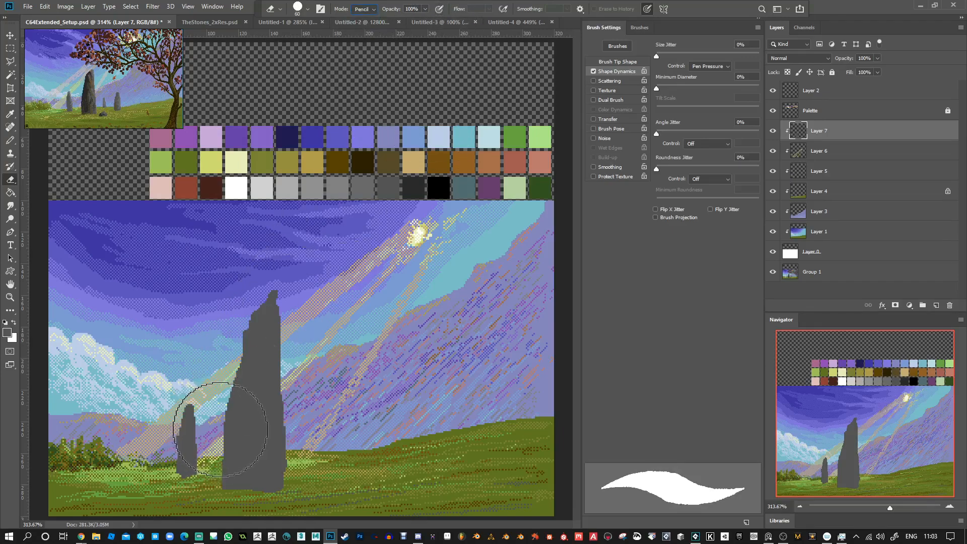
{"action": "left_click_drag", "start_coordinate": [239, 423], "coordinate": [228, 422]}
{"action": "key", "text": "bracketleft"}
{"action": "key", "text": "bracketleft"}
{"action": "key", "text": "bracketleft"}
{"action": "key", "text": "bracketleft"}
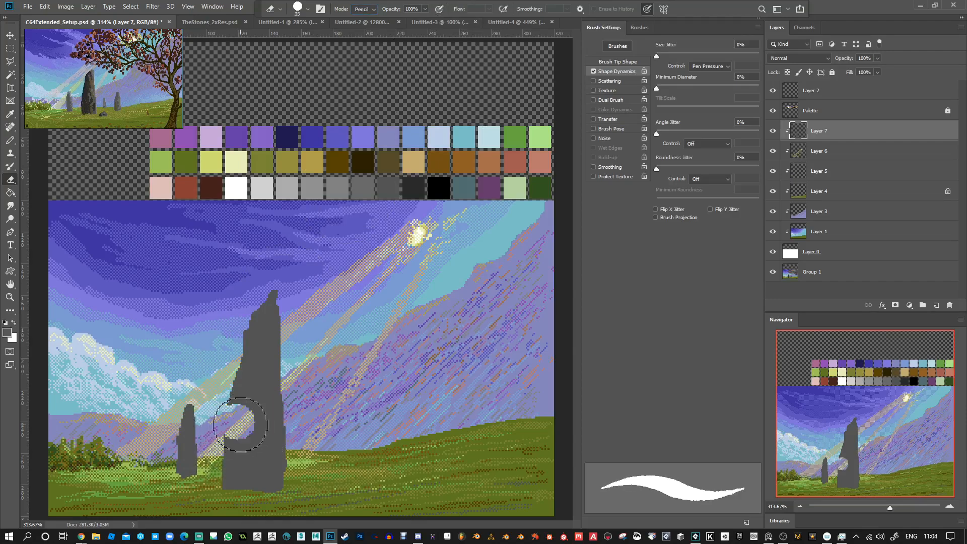
{"action": "key", "text": "ctrl+z"}
Shrink the eraser and trim the large stone's left edge and lower corners.
{"action": "key", "text": "bracketleft"}
{"action": "key", "text": "bracketleft"}
{"action": "key", "text": "bracketleft"}
{"action": "key", "text": "bracketleft"}
{"action": "key", "text": "bracketleft"}
{"action": "key", "text": "bracketleft"}
{"action": "key", "text": "bracketleft"}
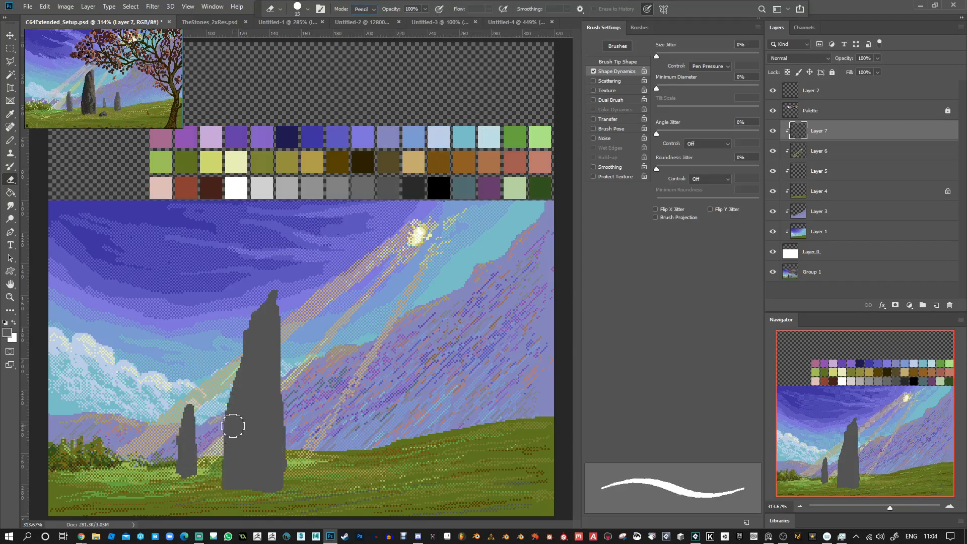
{"action": "mouse_move", "coordinate": [222, 399]}
{"action": "left_mouse_down"}
{"action": "mouse_move", "coordinate": [228, 488]}
{"action": "mouse_move", "coordinate": [221, 403]}
{"action": "mouse_move", "coordinate": [221, 482]}
{"action": "mouse_move", "coordinate": [235, 496]}
{"action": "left_mouse_up"}
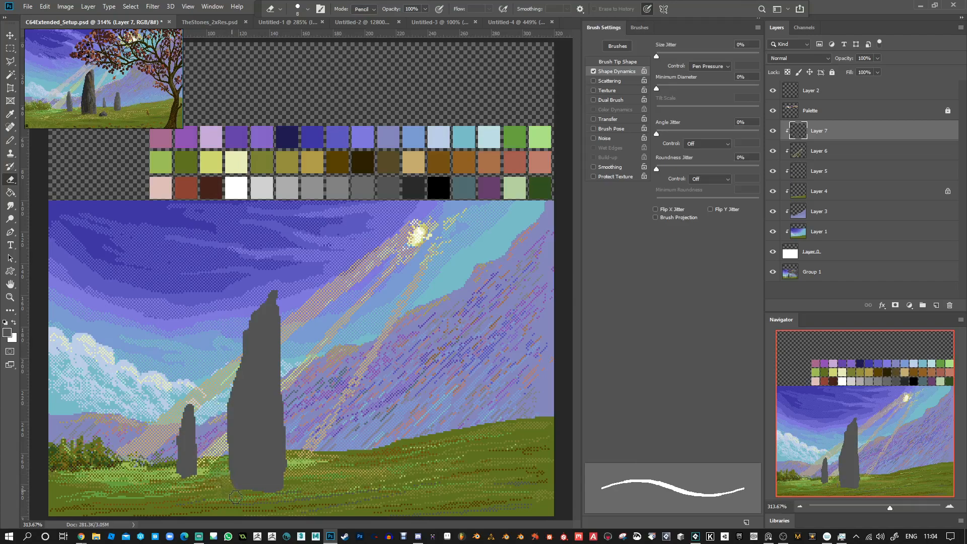
{"action": "mouse_move", "coordinate": [295, 479]}
{"action": "left_mouse_down"}
{"action": "mouse_move", "coordinate": [292, 451]}
{"action": "mouse_move", "coordinate": [280, 496]}
{"action": "left_mouse_up"}
Paint a small and a medium dark grey standing stone to the right of the large one.
{"action": "key", "text": "b"}
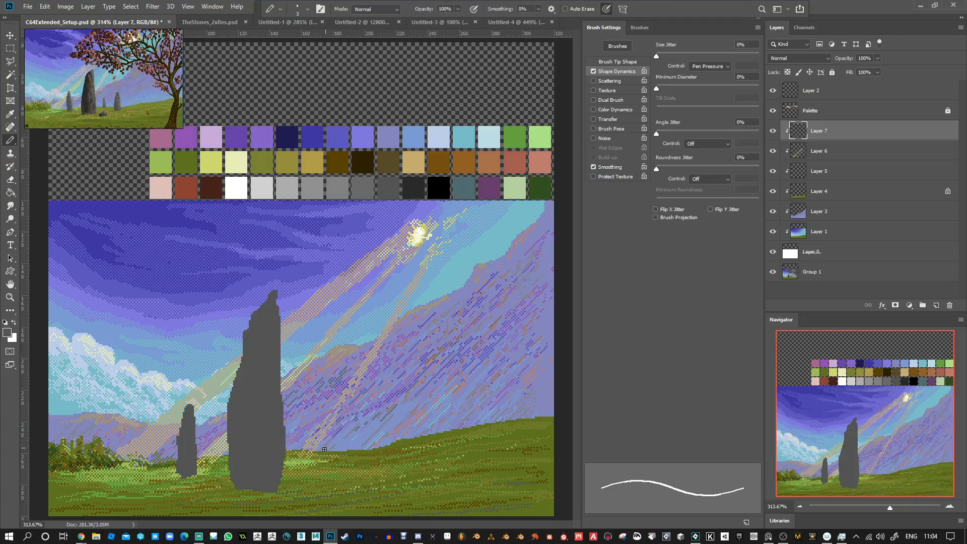
{"action": "left_click_drag", "start_coordinate": [322, 452], "coordinate": [325, 428]}
{"action": "mouse_move", "coordinate": [372, 472]}
{"action": "left_mouse_down"}
{"action": "mouse_move", "coordinate": [360, 441]}
{"action": "mouse_move", "coordinate": [374, 396]}
{"action": "mouse_move", "coordinate": [371, 468]}
{"action": "mouse_move", "coordinate": [369, 410]}
{"action": "left_mouse_up"}
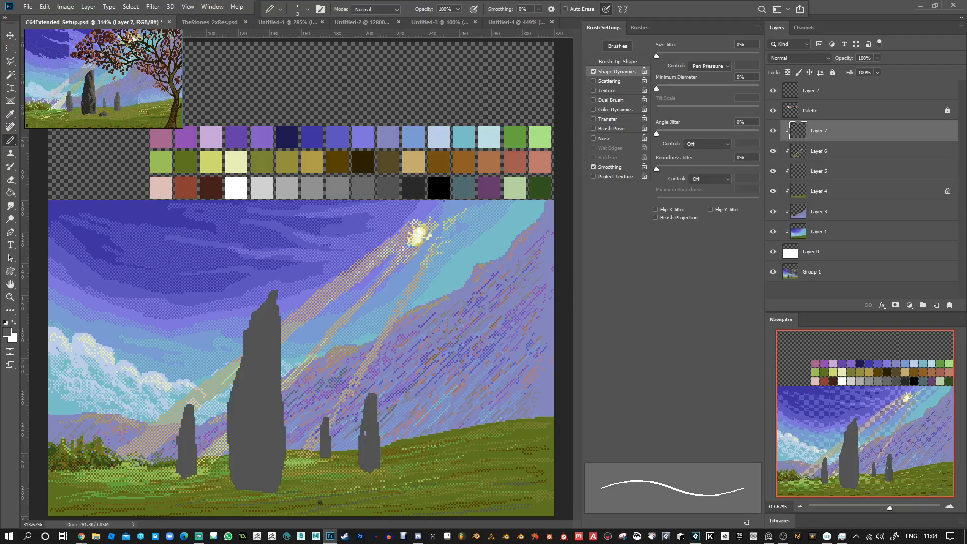
Erase a strip along the large stone's base, and paint a small boulder on the grass to its right.
{"action": "mouse_move", "coordinate": [308, 487]}
{"action": "left_mouse_down"}
{"action": "mouse_move", "coordinate": [318, 500]}
{"action": "mouse_move", "coordinate": [324, 487]}
{"action": "mouse_move", "coordinate": [307, 483]}
{"action": "mouse_move", "coordinate": [317, 489]}
{"action": "left_mouse_up"}
{"action": "key", "text": "ctrl+z"}
{"action": "key", "text": "e"}
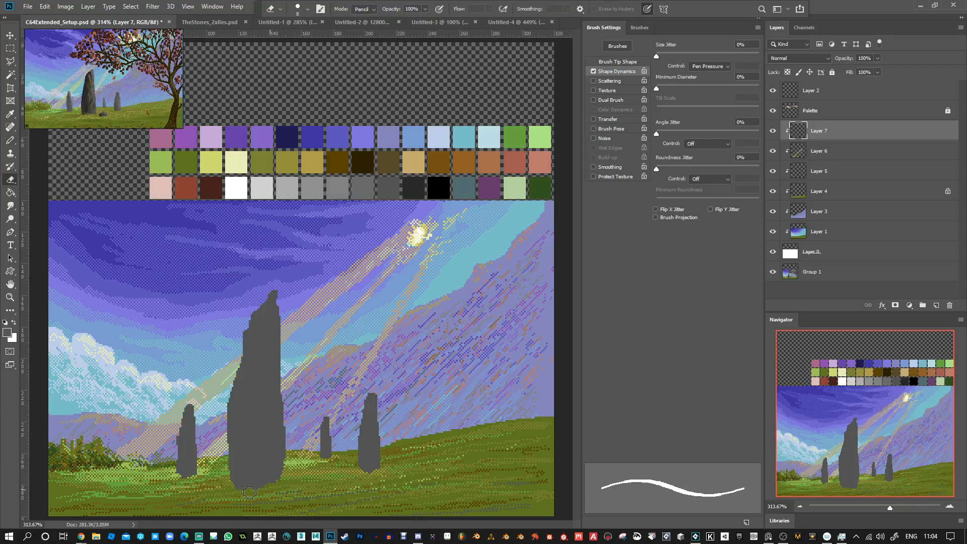
{"action": "mouse_move", "coordinate": [235, 489]}
{"action": "left_mouse_down"}
{"action": "mouse_move", "coordinate": [230, 481]}
{"action": "mouse_move", "coordinate": [311, 482]}
{"action": "left_mouse_up"}
{"action": "key", "text": "b"}
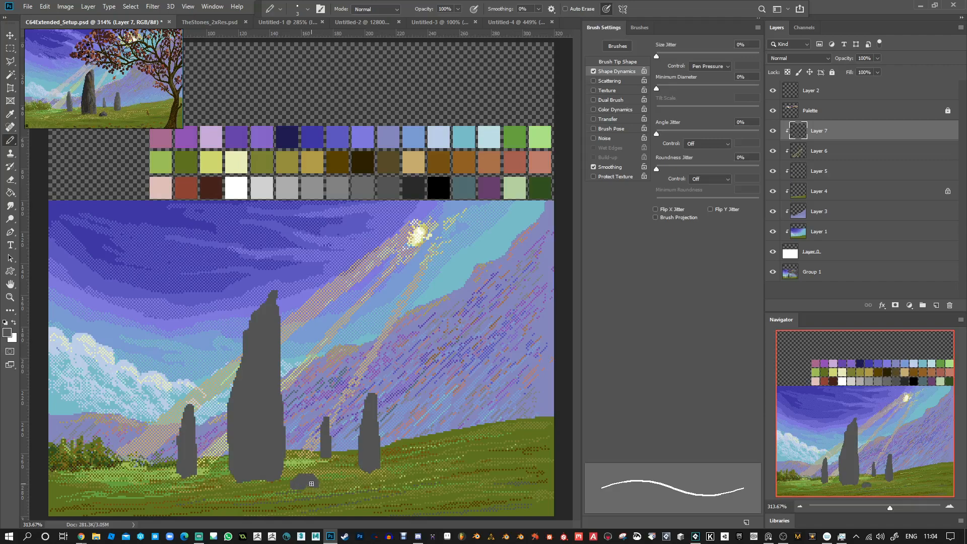
Paint lighter grey facets on the large stone's right side, the smaller stones and the boulder, with transparent pixels locked.
{"action": "key", "text": "bracketleft"}
{"action": "key", "text": "bracketleft"}
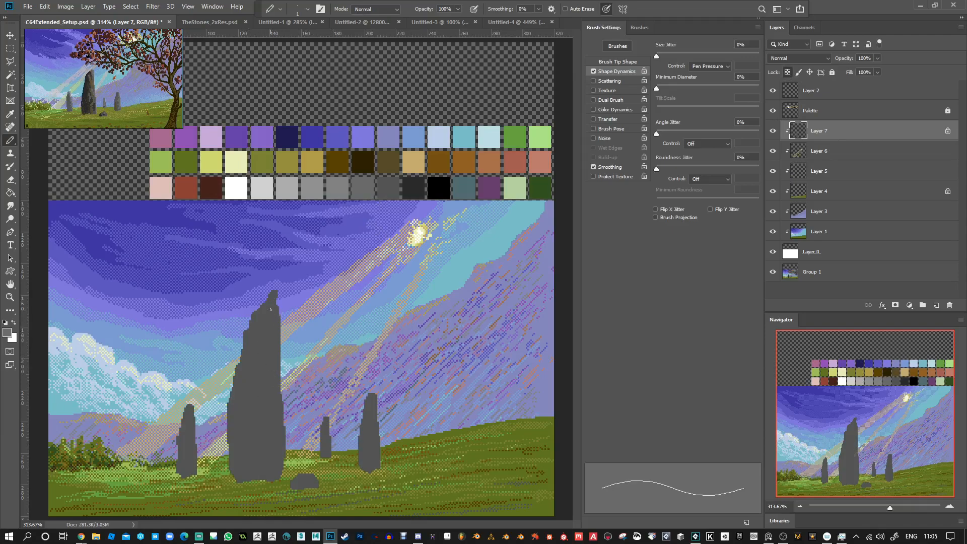
{"action": "left_click_drag", "start_coordinate": [265, 312], "coordinate": [273, 316]}
{"action": "key", "text": "bracketright"}
{"action": "key", "text": "bracketright"}
{"action": "key", "text": "bracketright"}
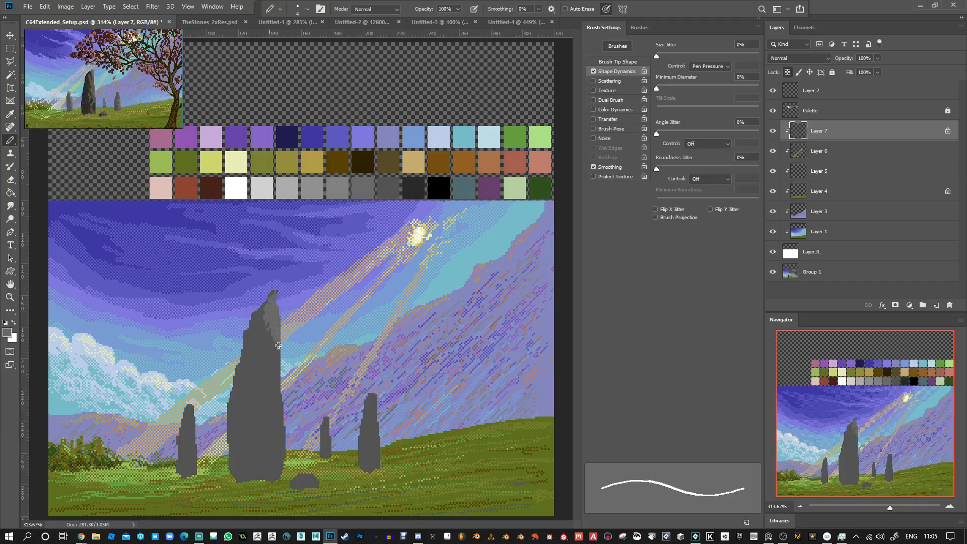
{"action": "mouse_move", "coordinate": [261, 350]}
{"action": "left_mouse_down"}
{"action": "mouse_move", "coordinate": [270, 414]}
{"action": "mouse_move", "coordinate": [280, 410]}
{"action": "mouse_move", "coordinate": [285, 447]}
{"action": "left_mouse_up"}
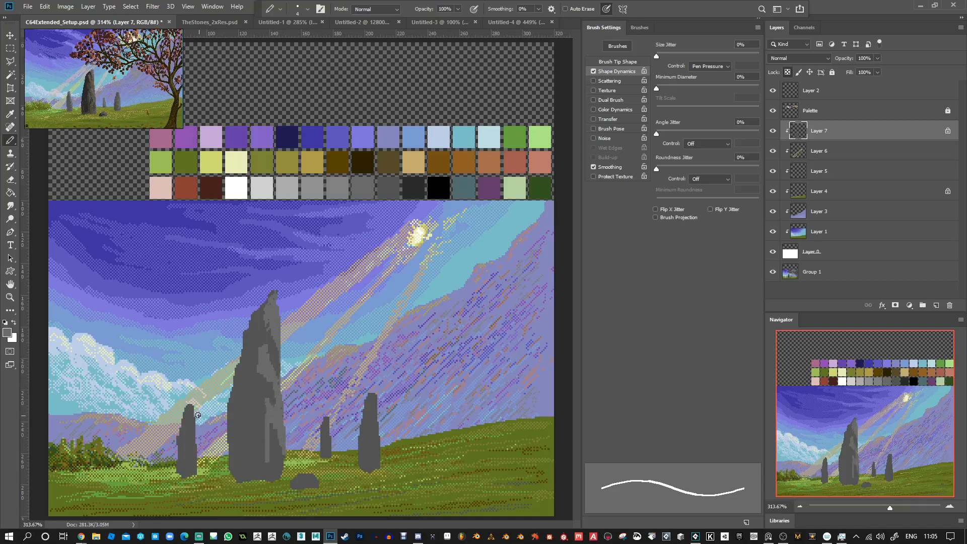
{"action": "left_click_drag", "start_coordinate": [197, 456], "coordinate": [191, 407]}
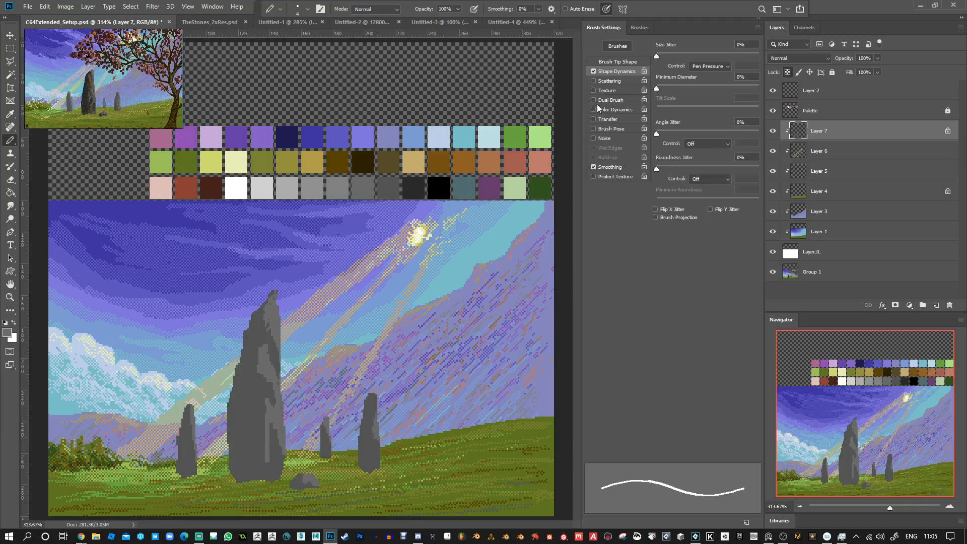
Enable the brush texture and dither the lighter grey into the faces of the standing stones.
{"action": "left_click", "coordinate": [593, 90]}
{"action": "mouse_move", "coordinate": [260, 371]}
{"action": "left_mouse_down"}
{"action": "mouse_move", "coordinate": [271, 334]}
{"action": "mouse_move", "coordinate": [270, 414]}
{"action": "mouse_move", "coordinate": [277, 338]}
{"action": "mouse_move", "coordinate": [255, 371]}
{"action": "mouse_move", "coordinate": [265, 313]}
{"action": "mouse_move", "coordinate": [274, 374]}
{"action": "left_mouse_up"}
{"action": "key", "text": "ctrl+z"}
{"action": "mouse_move", "coordinate": [265, 342]}
{"action": "left_mouse_down"}
{"action": "mouse_move", "coordinate": [260, 350]}
{"action": "mouse_move", "coordinate": [267, 326]}
{"action": "mouse_move", "coordinate": [269, 349]}
{"action": "mouse_move", "coordinate": [255, 369]}
{"action": "mouse_move", "coordinate": [275, 398]}
{"action": "mouse_move", "coordinate": [261, 394]}
{"action": "mouse_move", "coordinate": [266, 425]}
{"action": "mouse_move", "coordinate": [254, 446]}
{"action": "mouse_move", "coordinate": [265, 461]}
{"action": "mouse_move", "coordinate": [271, 419]}
{"action": "mouse_move", "coordinate": [274, 428]}
{"action": "mouse_move", "coordinate": [276, 450]}
{"action": "mouse_move", "coordinate": [261, 423]}
{"action": "left_mouse_up"}
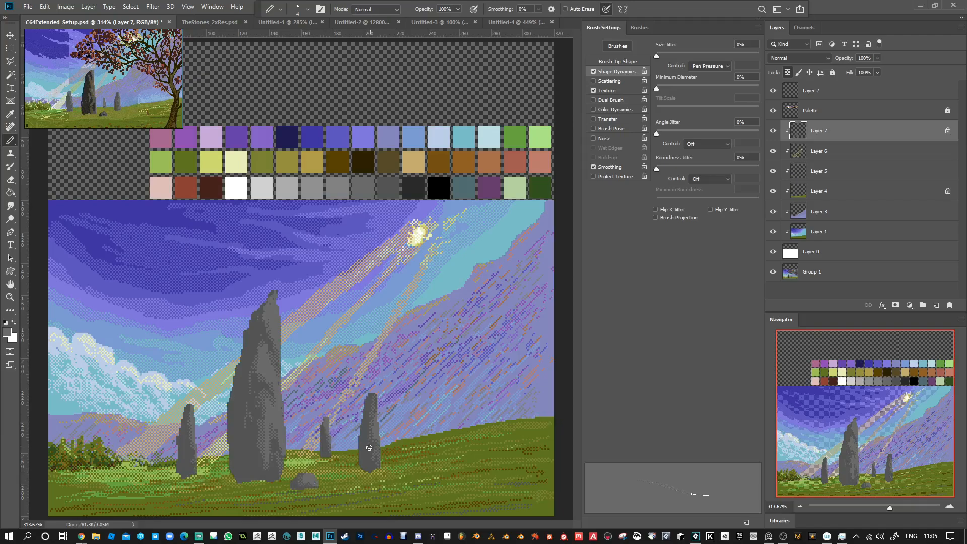
Sample near-black and dither shadows down the left side and centre of the large stone.
{"action": "left_click", "coordinate": [393, 190], "text": "alt"}
{"action": "left_click_drag", "start_coordinate": [265, 334], "coordinate": [274, 360]}
{"action": "mouse_move", "coordinate": [257, 312]}
{"action": "left_mouse_down"}
{"action": "mouse_move", "coordinate": [254, 413]}
{"action": "mouse_move", "coordinate": [274, 443]}
{"action": "mouse_move", "coordinate": [267, 477]}
{"action": "mouse_move", "coordinate": [249, 398]}
{"action": "mouse_move", "coordinate": [260, 472]}
{"action": "mouse_move", "coordinate": [248, 414]}
{"action": "mouse_move", "coordinate": [253, 476]}
{"action": "mouse_move", "coordinate": [249, 392]}
{"action": "mouse_move", "coordinate": [251, 476]}
{"action": "mouse_move", "coordinate": [248, 425]}
{"action": "mouse_move", "coordinate": [241, 460]}
{"action": "mouse_move", "coordinate": [235, 453]}
{"action": "mouse_move", "coordinate": [238, 385]}
{"action": "mouse_move", "coordinate": [235, 440]}
{"action": "mouse_move", "coordinate": [231, 408]}
{"action": "mouse_move", "coordinate": [253, 318]}
{"action": "mouse_move", "coordinate": [245, 367]}
{"action": "left_mouse_up"}
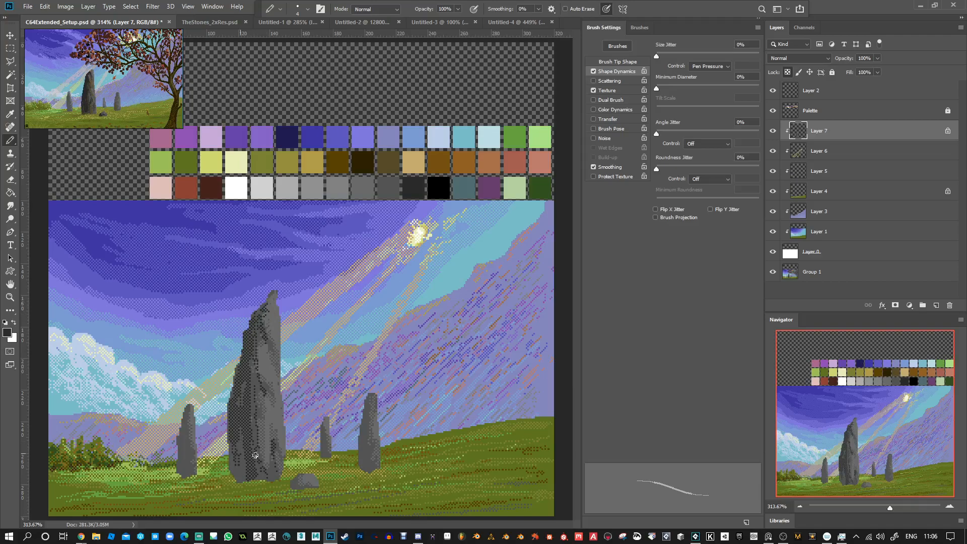
Turn the brush texture off and paint solid near-black cracks and edge shadows on the large stone with progressively smaller brush sizes.
{"action": "left_click", "coordinate": [593, 90]}
{"action": "left_click_drag", "start_coordinate": [240, 395], "coordinate": [246, 423]}
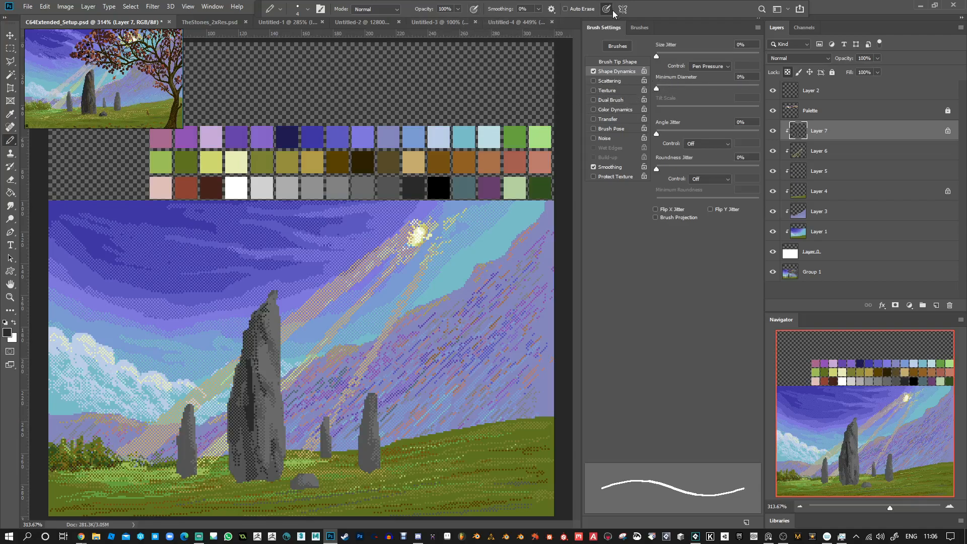
{"action": "key", "text": "["}
{"action": "key", "text": "["}
{"action": "mouse_move", "coordinate": [243, 402]}
{"action": "left_mouse_down"}
{"action": "mouse_move", "coordinate": [250, 462]}
{"action": "mouse_move", "coordinate": [243, 473]}
{"action": "mouse_move", "coordinate": [231, 460]}
{"action": "mouse_move", "coordinate": [236, 474]}
{"action": "mouse_move", "coordinate": [231, 460]}
{"action": "left_mouse_up"}
{"action": "mouse_move", "coordinate": [231, 440]}
{"action": "left_mouse_down"}
{"action": "mouse_move", "coordinate": [232, 421]}
{"action": "mouse_move", "coordinate": [239, 449]}
{"action": "mouse_move", "coordinate": [245, 331]}
{"action": "mouse_move", "coordinate": [255, 314]}
{"action": "mouse_move", "coordinate": [260, 325]}
{"action": "left_mouse_up"}
{"action": "key", "text": "bracketleft"}
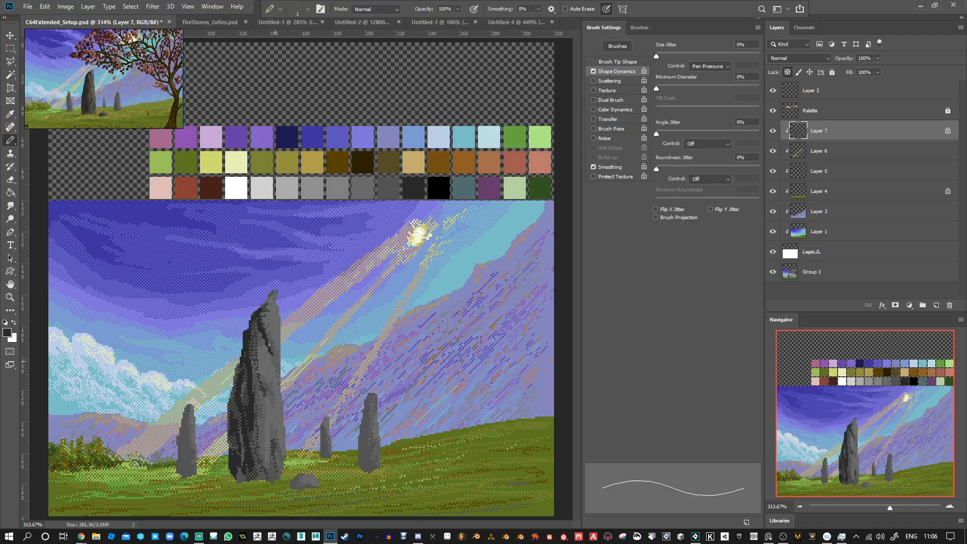
{"action": "left_click_drag", "start_coordinate": [257, 323], "coordinate": [277, 422]}
Turn the brush texture back on and dither brown tones into the large stone's shadow side at 1 px.
{"action": "left_click", "coordinate": [593, 90]}
{"action": "left_click", "coordinate": [257, 380], "text": "alt"}
{"action": "left_click_drag", "start_coordinate": [268, 385], "coordinate": [268, 377]}
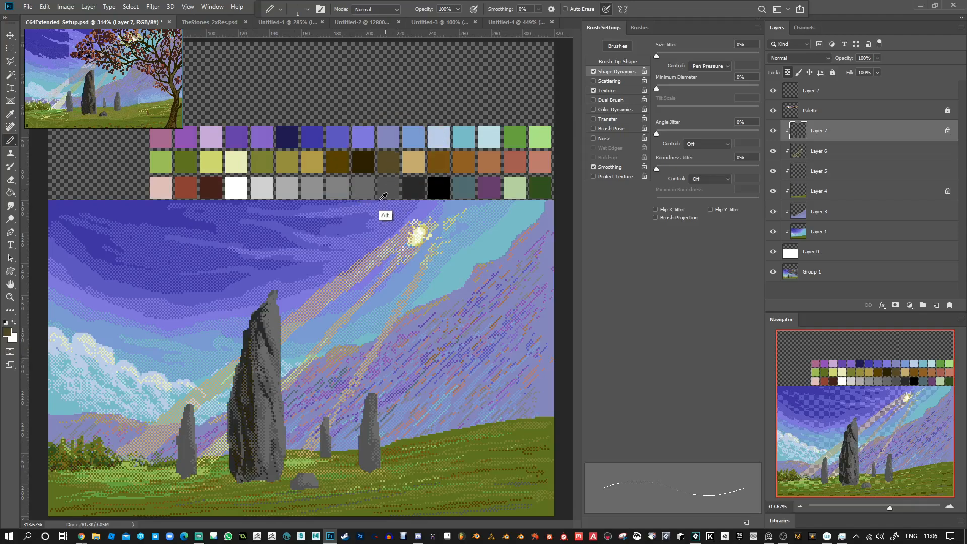
{"action": "left_click_drag", "start_coordinate": [257, 426], "coordinate": [262, 435]}
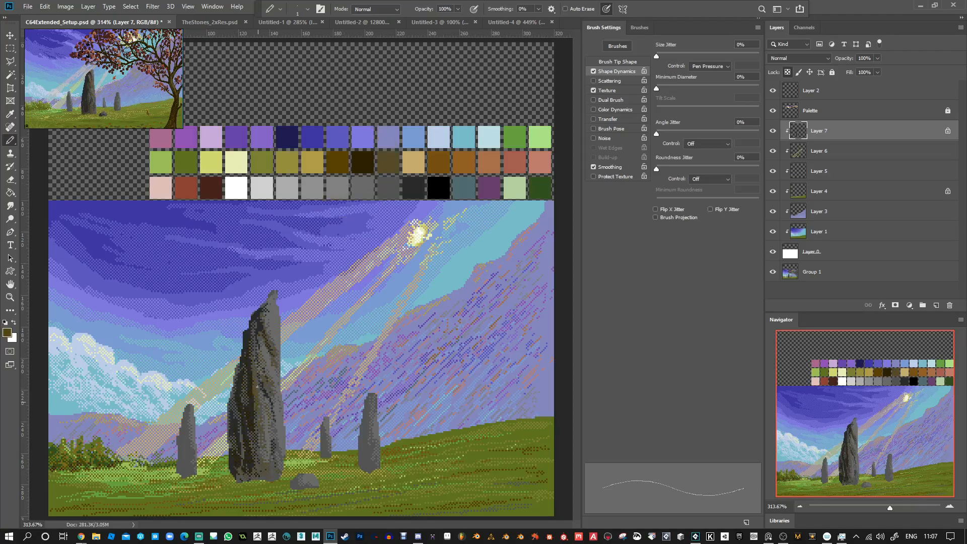
Refine the large stone's surface with sampled brown and dark grey tones, switching the brush texture as needed.
{"action": "left_click", "coordinate": [386, 159], "text": "alt"}
{"action": "left_click", "coordinate": [276, 336], "text": "alt"}
{"action": "left_click", "coordinate": [273, 329], "text": "alt"}
{"action": "left_click", "coordinate": [272, 319], "text": "alt"}
{"action": "left_click", "coordinate": [188, 167], "text": "alt"}
{"action": "left_click", "coordinate": [246, 338], "text": "alt"}
{"action": "left_click", "coordinate": [594, 91]}
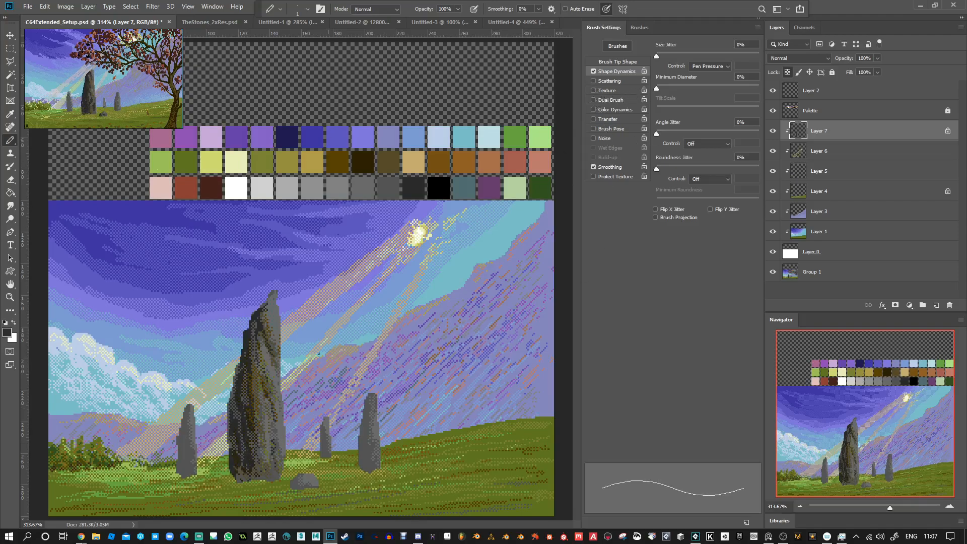
{"action": "left_click_drag", "start_coordinate": [243, 442], "coordinate": [243, 452]}
{"action": "left_click", "coordinate": [783, 132], "text": "alt"}
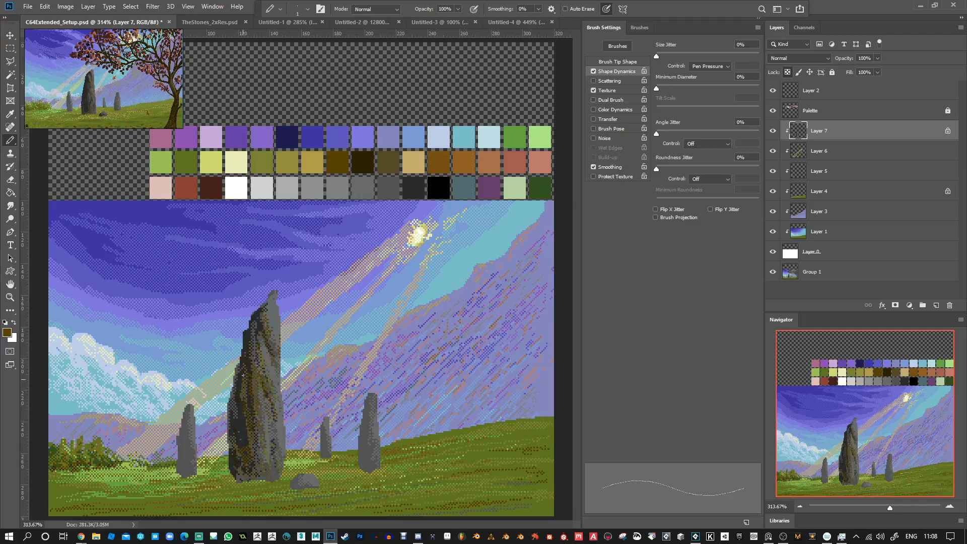
Sample browns, greys and greens from the palette and stone to add weathered, mossy detail to the large stone.
{"action": "left_click", "coordinate": [237, 413], "text": "alt"}
{"action": "left_click", "coordinate": [388, 169], "text": "alt"}
{"action": "left_click", "coordinate": [240, 435], "text": "alt"}
{"action": "left_click", "coordinate": [393, 161], "text": "alt"}
{"action": "left_click", "coordinate": [390, 139], "text": "alt"}
{"action": "left_click", "coordinate": [323, 161], "text": "alt"}
{"action": "left_click", "coordinate": [238, 429], "text": "alt"}
{"action": "left_click", "coordinate": [185, 160], "text": "alt"}
{"action": "left_click", "coordinate": [181, 162], "text": "alt"}
Paint green cast shadows on the grass to the left of the standing stones' bases.
{"action": "left_click_drag", "start_coordinate": [229, 480], "coordinate": [172, 490]}
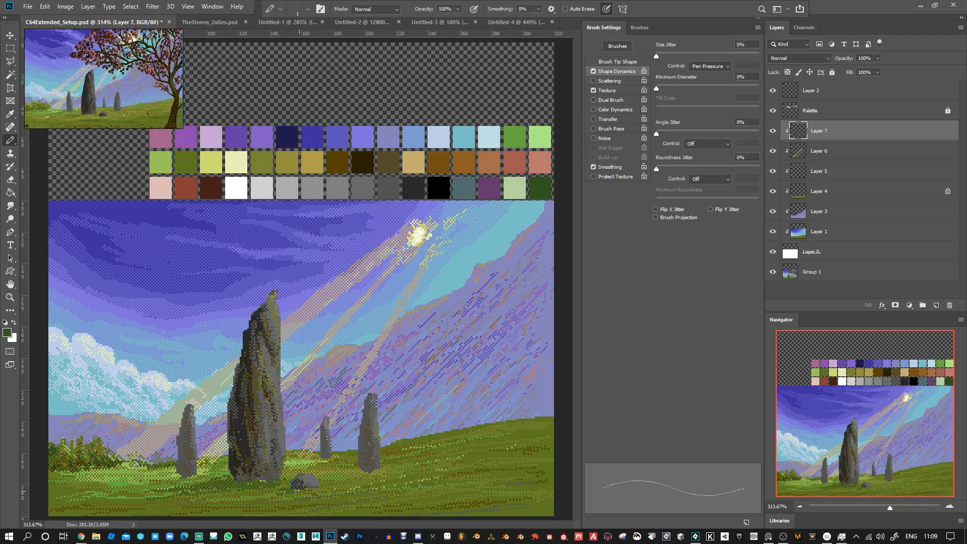
{"action": "left_click_drag", "start_coordinate": [178, 476], "coordinate": [121, 483]}
{"action": "left_click_drag", "start_coordinate": [201, 476], "coordinate": [191, 479]}
{"action": "left_click_drag", "start_coordinate": [369, 472], "coordinate": [339, 478]}
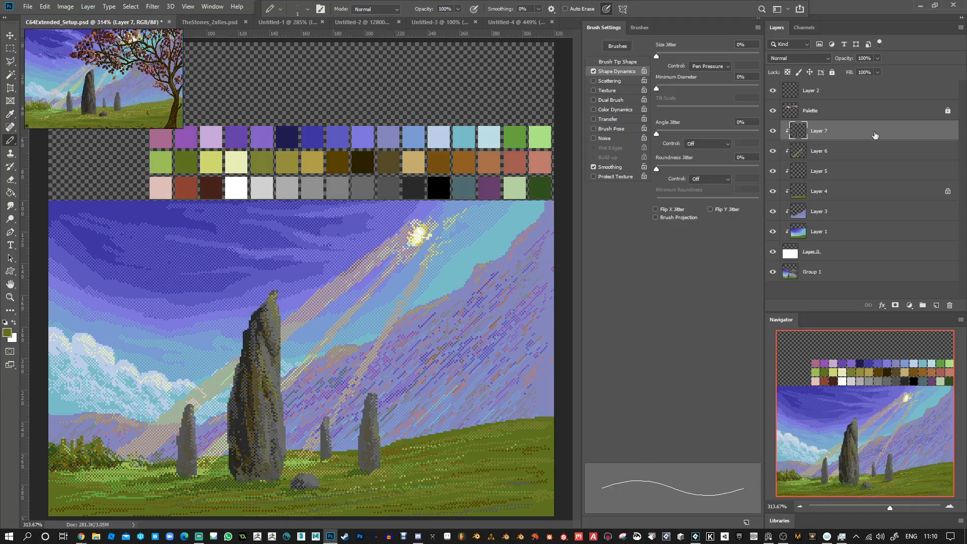
Lock the stone layer's transparent pixels and shade the smaller stones with sampled near-black, brown and blue-violet tones.
{"action": "left_click", "coordinate": [788, 72]}
{"action": "left_click", "coordinate": [417, 190], "text": "alt"}
{"action": "left_click", "coordinate": [402, 168], "text": "alt"}
{"action": "left_click", "coordinate": [456, 211], "text": "alt"}
{"action": "left_click", "coordinate": [348, 167], "text": "alt"}
{"action": "left_click", "coordinate": [343, 136], "text": "alt"}
{"action": "left_click", "coordinate": [594, 90]}
{"action": "key", "text": "ctrl+z"}
Detail the smaller stones and boulder with near-black, dark green, blue and light grey, alternating solid and textured strokes.
{"action": "left_click", "coordinate": [388, 189], "text": "alt"}
{"action": "left_click", "coordinate": [420, 191], "text": "alt"}
{"action": "left_click_drag", "start_coordinate": [363, 429], "coordinate": [368, 433]}
{"action": "left_click", "coordinate": [540, 187], "text": "alt"}
{"action": "left_click", "coordinate": [314, 137], "text": "alt"}
{"action": "left_click", "coordinate": [593, 92]}
{"action": "left_click", "coordinate": [423, 189], "text": "alt"}
{"action": "left_click", "coordinate": [316, 193], "text": "alt"}
{"action": "left_click", "coordinate": [594, 90]}
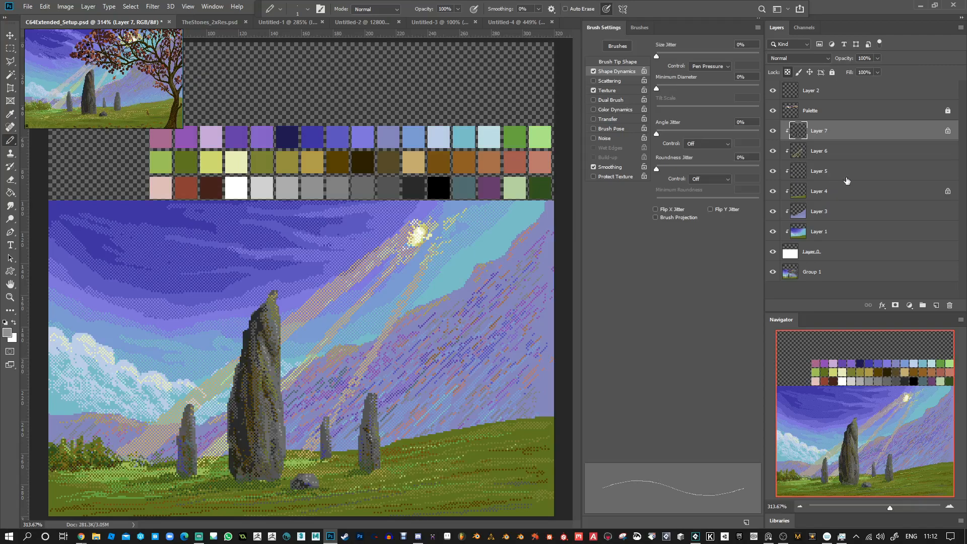
Add a new layer above the stones and clip it to the layers below.
{"action": "left_click", "coordinate": [936, 306]}
{"action": "right_click", "coordinate": [826, 133]}
{"action": "left_click", "coordinate": [744, 297]}
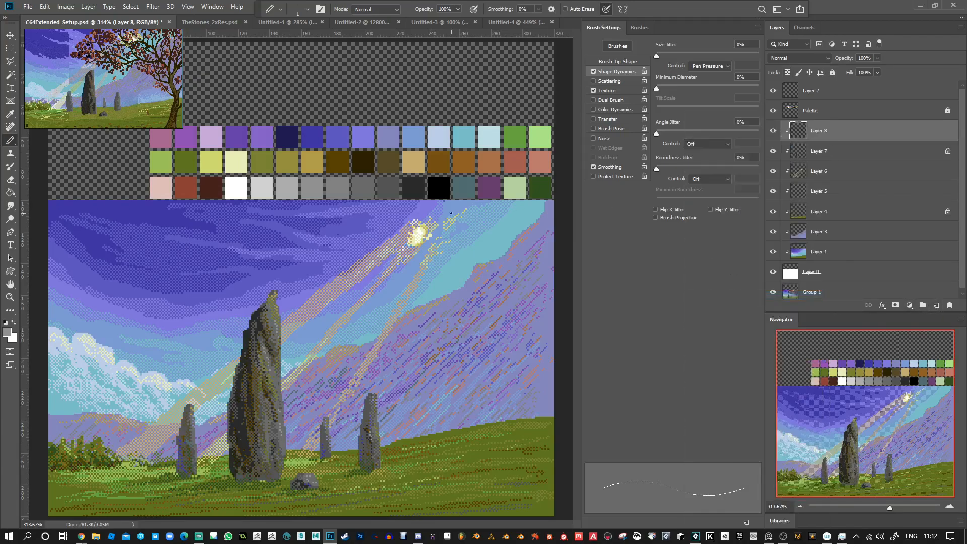
Paint a solid dark brown tree trunk up the right side of the picture with an untextured 6 px brush.
{"action": "key", "text": "alt"}
{"action": "left_click", "coordinate": [368, 158], "text": "alt"}
{"action": "left_click", "coordinate": [593, 90]}
{"action": "key", "text": "bracketright"}
{"action": "key", "text": "bracketright"}
{"action": "key", "text": "bracketright"}
{"action": "key", "text": "bracketright"}
{"action": "key", "text": "bracketright"}
{"action": "key", "text": "bracketright"}
{"action": "key", "text": "bracketright"}
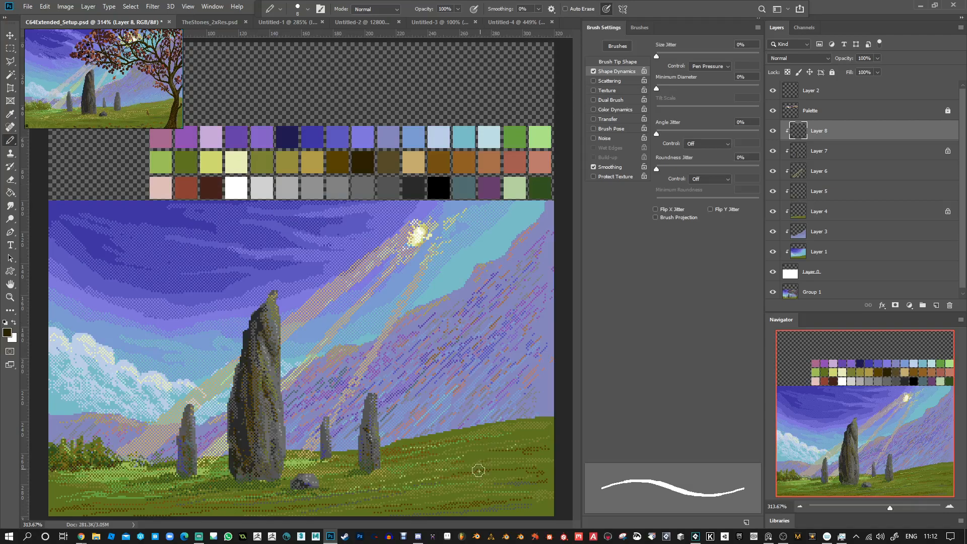
{"action": "left_click_drag", "start_coordinate": [465, 519], "coordinate": [483, 372]}
{"action": "mouse_move", "coordinate": [519, 372]}
{"action": "left_mouse_down"}
{"action": "mouse_move", "coordinate": [519, 520]}
{"action": "mouse_move", "coordinate": [504, 466]}
{"action": "mouse_move", "coordinate": [479, 521]}
{"action": "mouse_move", "coordinate": [484, 474]}
{"action": "left_mouse_up"}
{"action": "mouse_move", "coordinate": [491, 437]}
{"action": "left_mouse_down"}
{"action": "mouse_move", "coordinate": [501, 479]}
{"action": "mouse_move", "coordinate": [512, 373]}
{"action": "mouse_move", "coordinate": [477, 299]}
{"action": "mouse_move", "coordinate": [480, 382]}
{"action": "mouse_move", "coordinate": [468, 194]}
{"action": "left_mouse_up"}
{"action": "mouse_move", "coordinate": [516, 376]}
{"action": "left_mouse_down"}
{"action": "mouse_move", "coordinate": [498, 187]}
{"action": "mouse_move", "coordinate": [513, 377]}
{"action": "mouse_move", "coordinate": [491, 203]}
{"action": "mouse_move", "coordinate": [494, 368]}
{"action": "mouse_move", "coordinate": [483, 199]}
{"action": "left_mouse_up"}
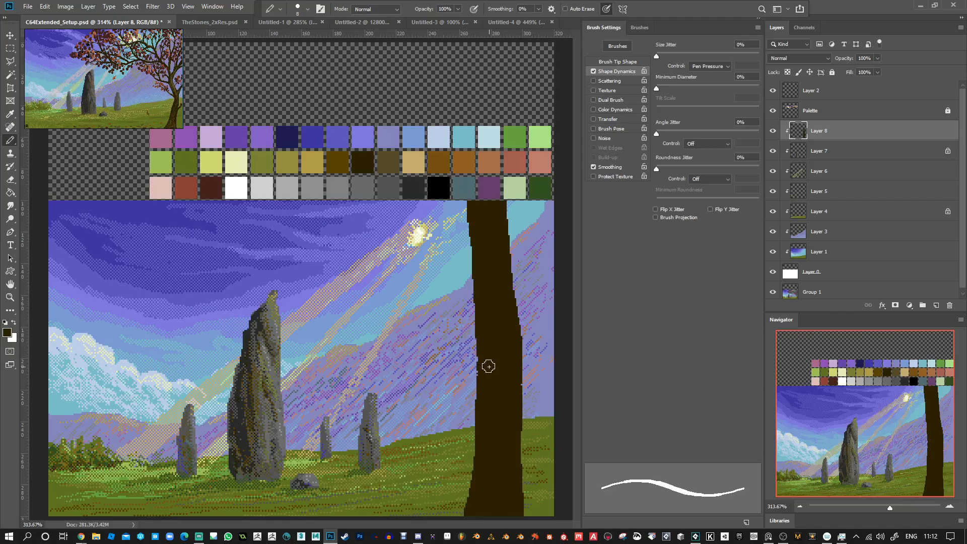
Paint the tree's main branches reaching up-left over the sun, one up-right, and a low one on the left.
{"action": "mouse_move", "coordinate": [480, 308]}
{"action": "left_mouse_down"}
{"action": "mouse_move", "coordinate": [405, 212]}
{"action": "mouse_move", "coordinate": [452, 264]}
{"action": "mouse_move", "coordinate": [484, 364]}
{"action": "mouse_move", "coordinate": [438, 249]}
{"action": "mouse_move", "coordinate": [381, 196]}
{"action": "mouse_move", "coordinate": [403, 214]}
{"action": "left_mouse_up"}
{"action": "left_click_drag", "start_coordinate": [446, 269], "coordinate": [304, 201]}
{"action": "left_click_drag", "start_coordinate": [370, 238], "coordinate": [245, 225]}
{"action": "left_click_drag", "start_coordinate": [514, 309], "coordinate": [534, 200]}
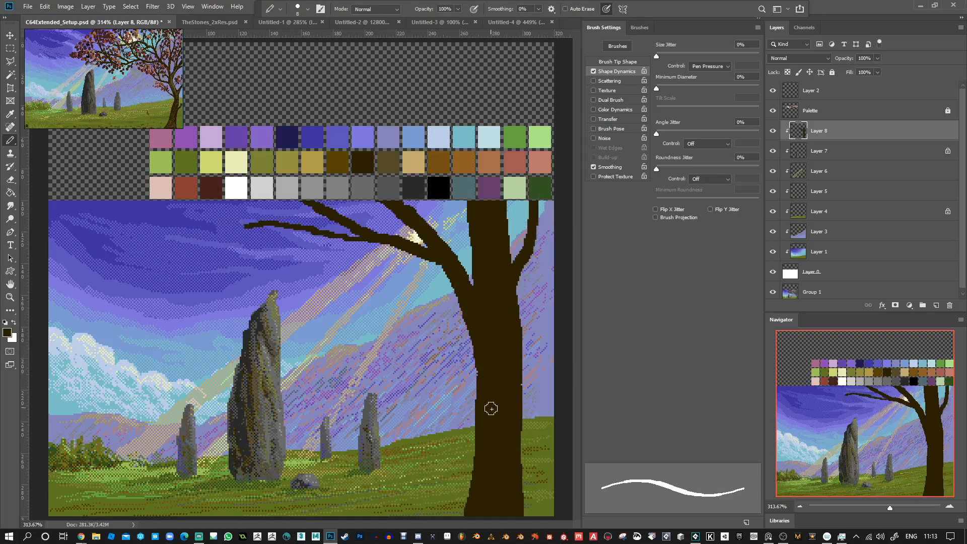
{"action": "mouse_move", "coordinate": [466, 392]}
{"action": "left_mouse_down"}
{"action": "mouse_move", "coordinate": [414, 353]}
{"action": "mouse_move", "coordinate": [460, 378]}
{"action": "mouse_move", "coordinate": [425, 358]}
{"action": "left_mouse_up"}
Reduce the brush to 4 px and paint thinner branches from the trunk toward the right edge of the picture.
{"action": "key", "text": "bracketleft"}
{"action": "key", "text": "bracketleft"}
{"action": "key", "text": "bracketleft"}
{"action": "key", "text": "bracketleft"}
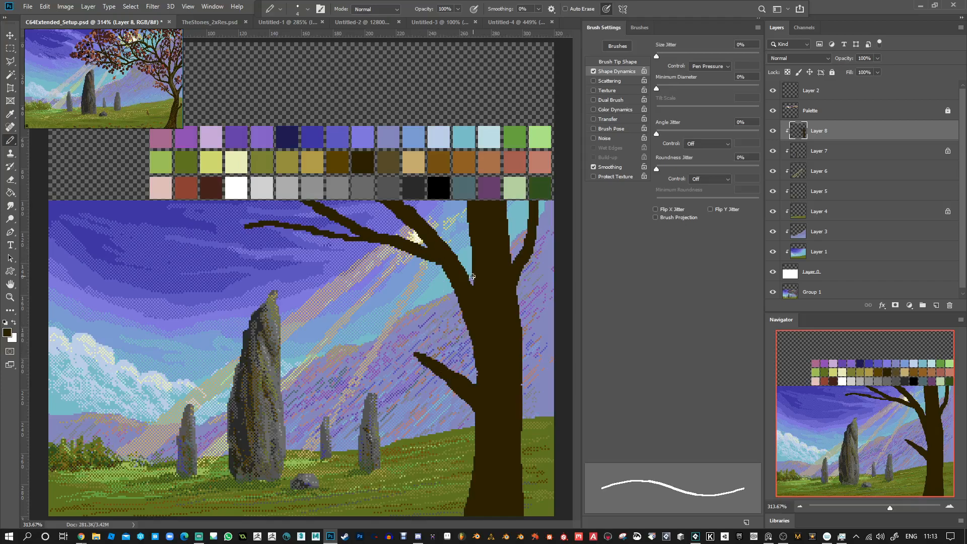
{"action": "left_click_drag", "start_coordinate": [521, 268], "coordinate": [552, 230]}
{"action": "left_click_drag", "start_coordinate": [517, 339], "coordinate": [557, 236]}
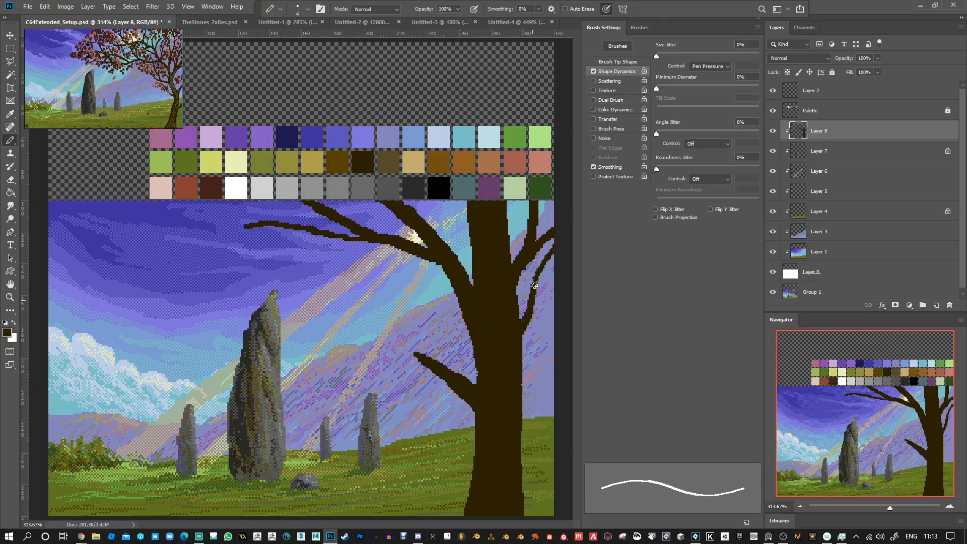
{"action": "left_click_drag", "start_coordinate": [518, 319], "coordinate": [534, 275]}
Add small roots and shoots around both sides of the trunk's base.
{"action": "mouse_move", "coordinate": [522, 505]}
{"action": "left_mouse_down"}
{"action": "mouse_move", "coordinate": [525, 517]}
{"action": "mouse_move", "coordinate": [532, 476]}
{"action": "left_mouse_up"}
{"action": "left_click_drag", "start_coordinate": [527, 512], "coordinate": [536, 519]}
{"action": "left_click_drag", "start_coordinate": [467, 501], "coordinate": [461, 508]}
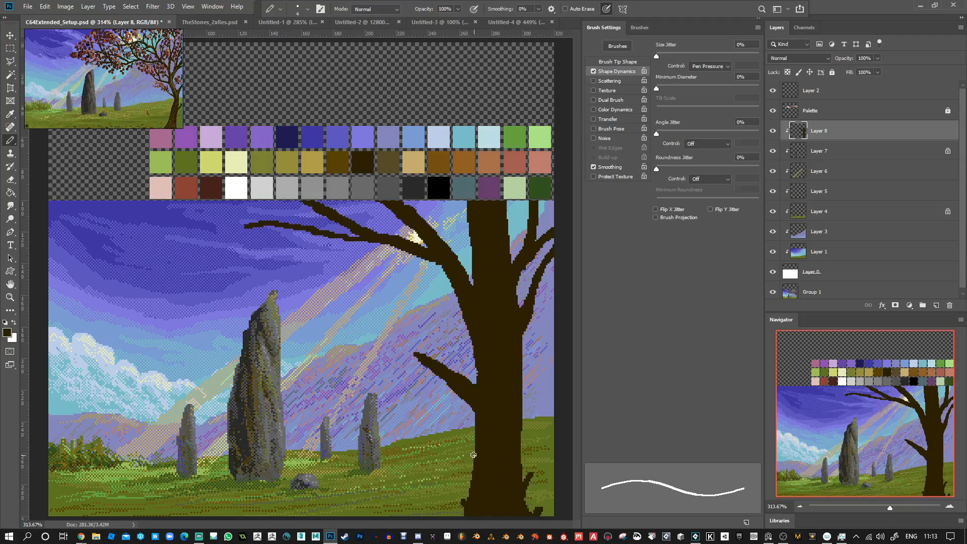
Extend the low left branch with two thinner offshoots, one rising up-left and one reaching left, at 3 px.
{"action": "key", "text": "bracketleft"}
{"action": "key", "text": "bracketleft"}
{"action": "left_click_drag", "start_coordinate": [450, 371], "coordinate": [440, 351]}
{"action": "key", "text": "bracketright"}
{"action": "left_click_drag", "start_coordinate": [442, 367], "coordinate": [433, 336]}
{"action": "mouse_move", "coordinate": [438, 357]}
{"action": "left_mouse_down"}
{"action": "mouse_move", "coordinate": [422, 327]}
{"action": "mouse_move", "coordinate": [435, 342]}
{"action": "mouse_move", "coordinate": [389, 297]}
{"action": "left_mouse_up"}
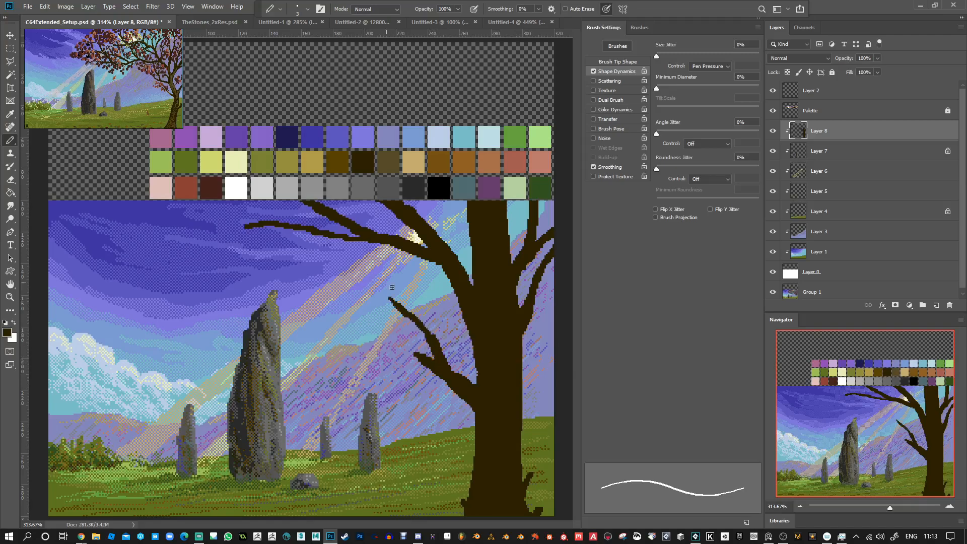
{"action": "left_click_drag", "start_coordinate": [420, 355], "coordinate": [350, 336]}
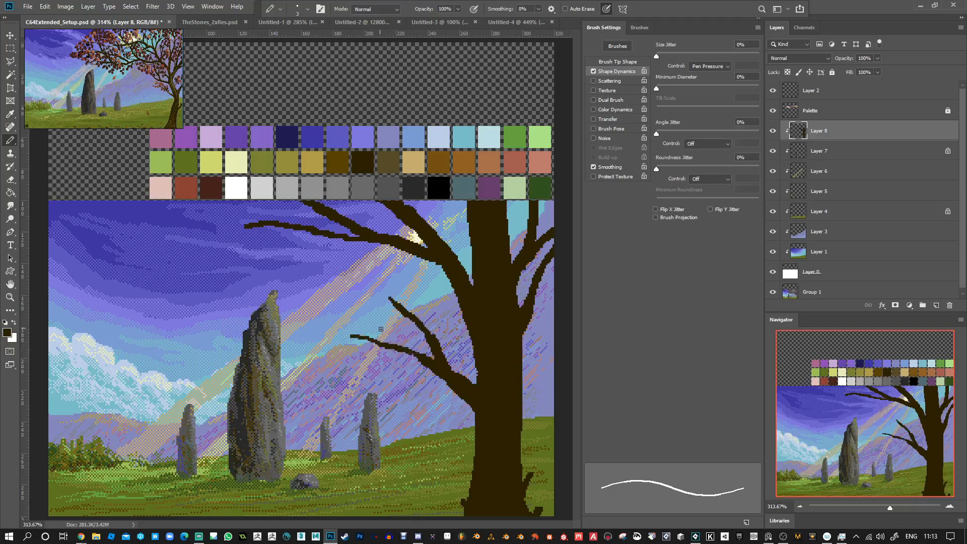
{"action": "key", "text": "bracketleft"}
{"action": "key", "text": "bracketleft"}
{"action": "left_click_drag", "start_coordinate": [400, 348], "coordinate": [333, 352]}
{"action": "key", "text": "bracketright"}
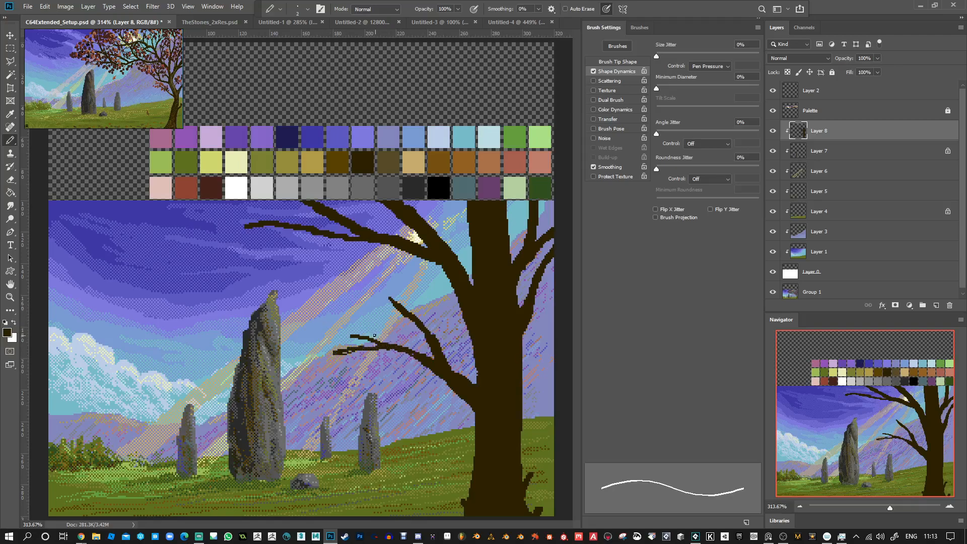
{"action": "key", "text": "ctrl+z"}
{"action": "left_click_drag", "start_coordinate": [388, 348], "coordinate": [337, 365]}
{"action": "key", "text": "ctrl+z"}
{"action": "left_click_drag", "start_coordinate": [387, 347], "coordinate": [335, 364]}
{"action": "key", "text": "ctrl+z"}
Add a short 1 px twig on top of the low left branch.
{"action": "key", "text": "bracketleft"}
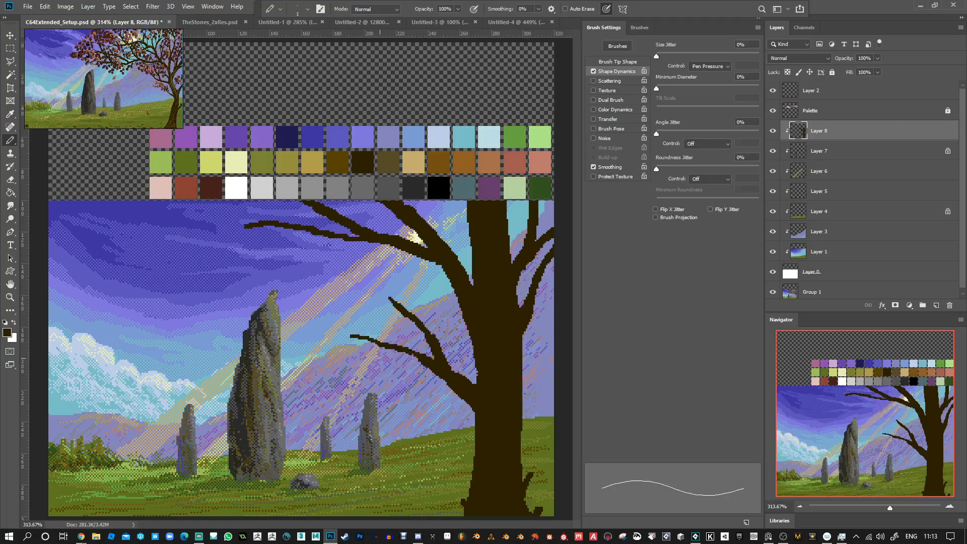
{"action": "left_click_drag", "start_coordinate": [404, 343], "coordinate": [381, 324]}
{"action": "key", "text": "ctrl+z"}
{"action": "key", "text": "bracketright"}
{"action": "mouse_move", "coordinate": [377, 340]}
{"action": "left_mouse_down"}
{"action": "mouse_move", "coordinate": [314, 277]}
{"action": "mouse_move", "coordinate": [261, 287]}
{"action": "left_mouse_up"}
{"action": "key", "text": "ctrl+z"}
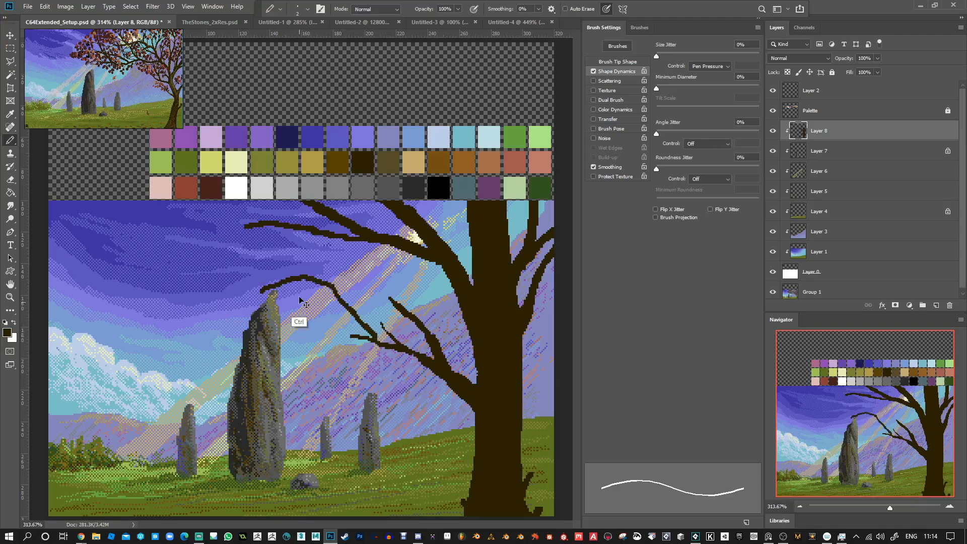
{"action": "key", "text": "ctrl+z"}
{"action": "mouse_move", "coordinate": [208, 316]}
{"action": "left_mouse_down"}
{"action": "mouse_move", "coordinate": [240, 286]}
{"action": "mouse_move", "coordinate": [333, 288]}
{"action": "left_mouse_up"}
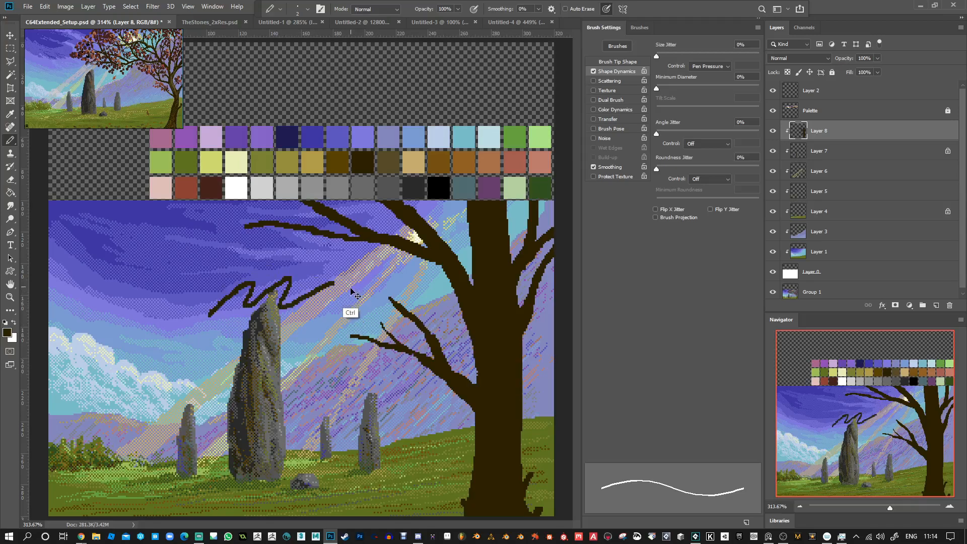
{"action": "key", "text": "ctrl+z"}
{"action": "key", "text": "bracketright"}
{"action": "mouse_move", "coordinate": [316, 366]}
{"action": "left_mouse_down"}
{"action": "mouse_move", "coordinate": [308, 299]}
{"action": "mouse_move", "coordinate": [201, 260]}
{"action": "left_mouse_up"}
{"action": "key", "text": "ctrl+z"}
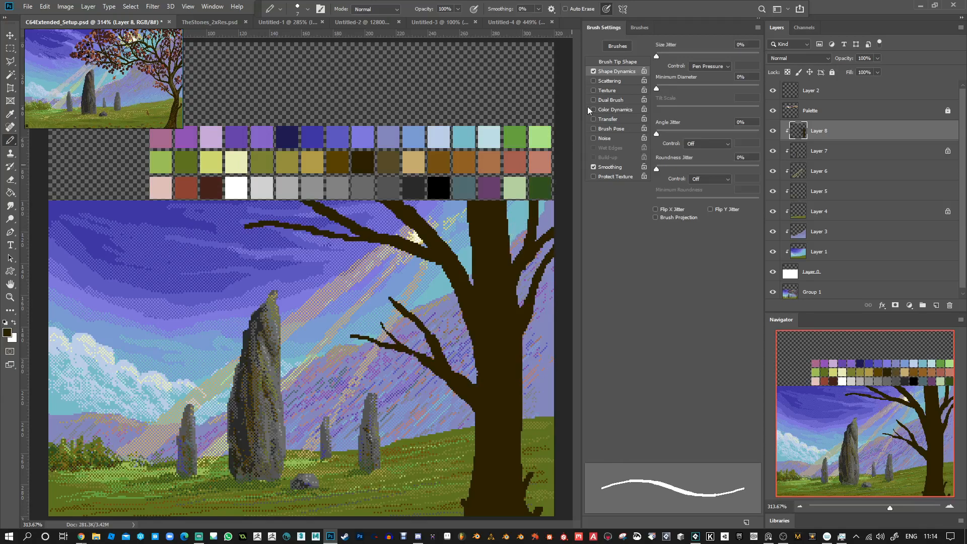
Choose the 6 px round brush tip and keep its Minimum Diameter at 0%.
{"action": "left_click", "coordinate": [619, 62]}
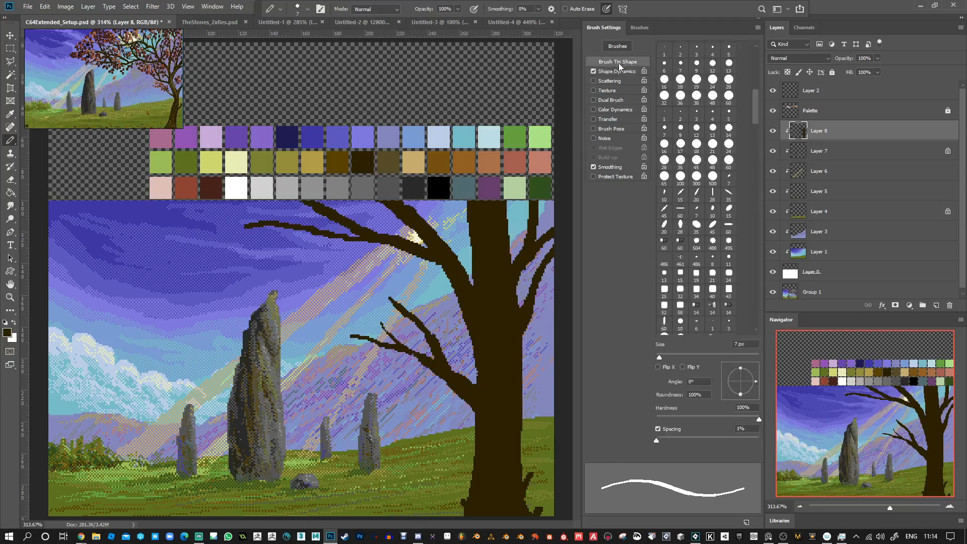
{"action": "left_click", "coordinate": [664, 80]}
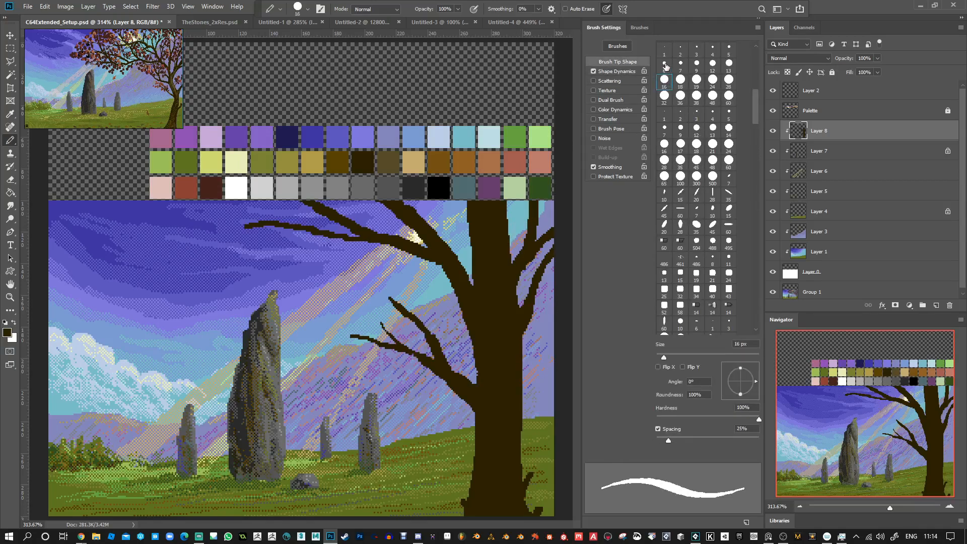
{"action": "left_click", "coordinate": [664, 63]}
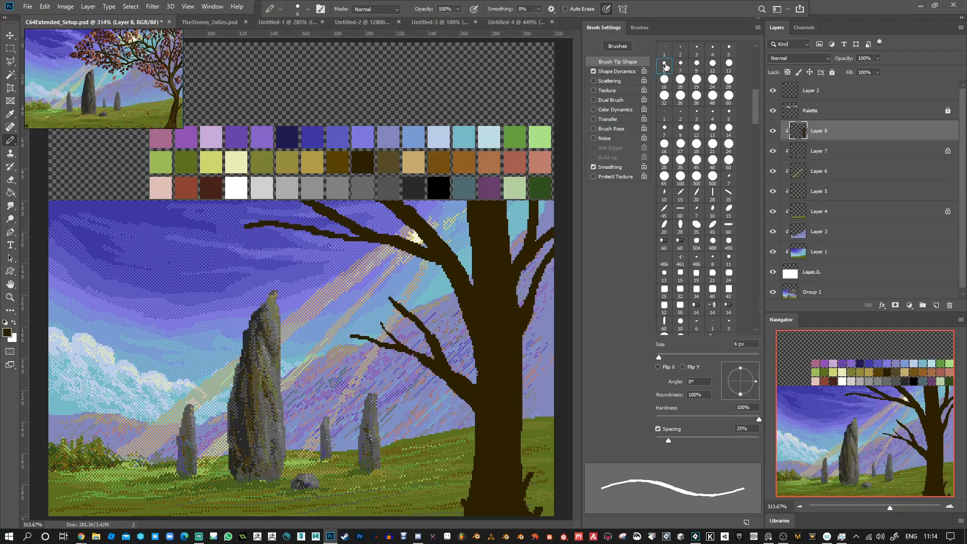
{"action": "left_click", "coordinate": [621, 72]}
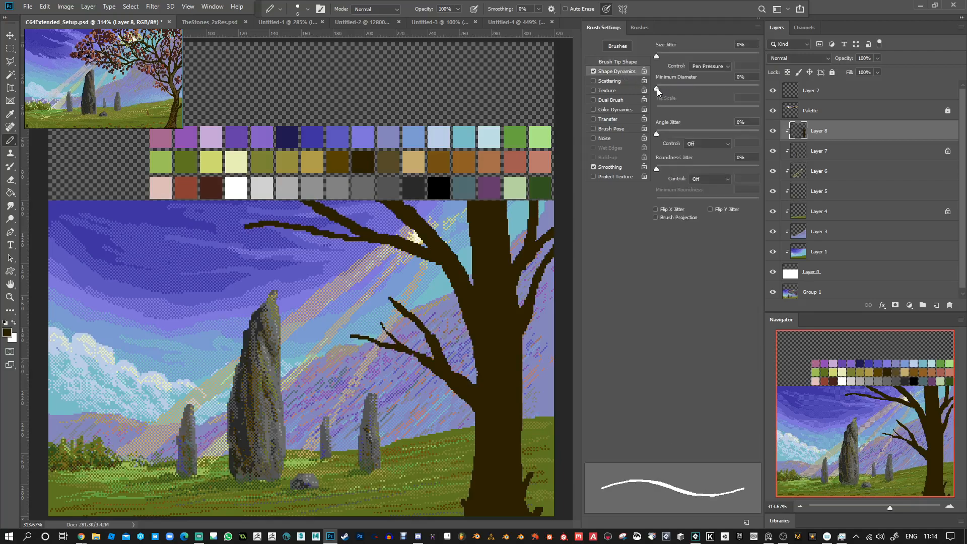
{"action": "left_click_drag", "start_coordinate": [657, 90], "coordinate": [654, 89]}
Load the PixelChecker brush from RR_BrushSet, turn its Texture off and reduce the size to 1 px.
{"action": "left_click", "coordinate": [639, 28]}
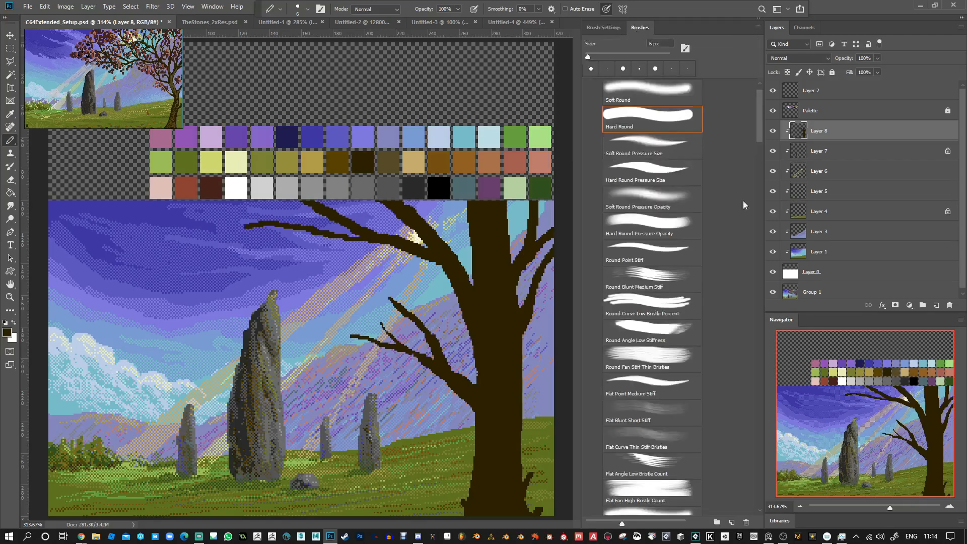
{"action": "mouse_move", "coordinate": [760, 116]}
{"action": "left_mouse_down"}
{"action": "mouse_move", "coordinate": [775, 252]}
{"action": "mouse_move", "coordinate": [776, 502]}
{"action": "left_mouse_up"}
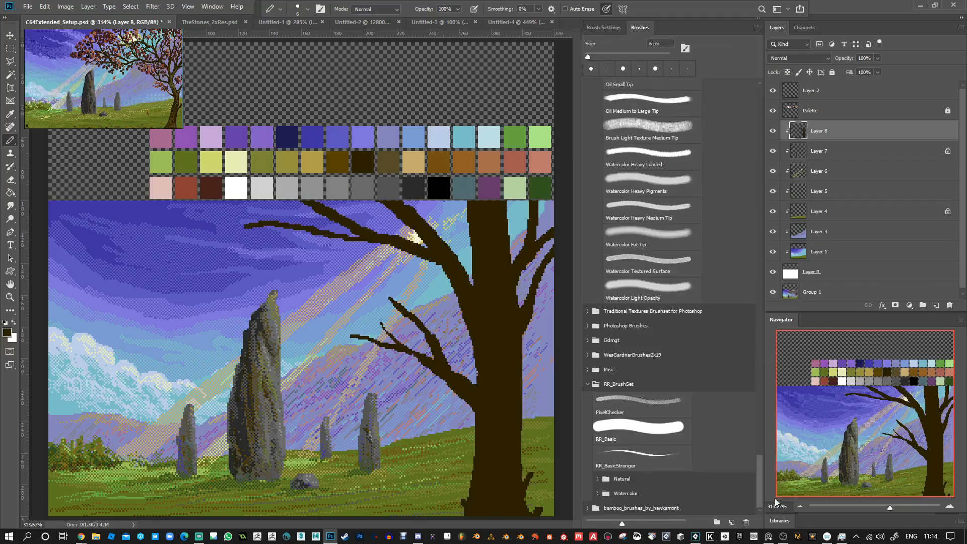
{"action": "left_click", "coordinate": [667, 412]}
{"action": "left_click", "coordinate": [606, 28]}
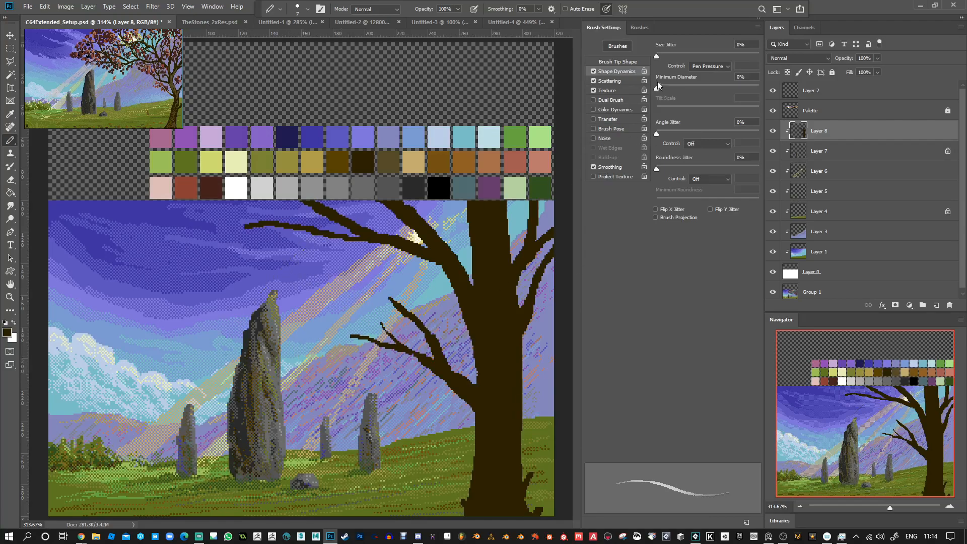
{"action": "key", "text": "bracketleft"}
{"action": "key", "text": "bracketleft"}
{"action": "key", "text": "bracketleft"}
{"action": "key", "text": "bracketleft"}
{"action": "key", "text": "bracketleft"}
{"action": "key", "text": "bracketleft"}
Draw 1 px dark brown twigs at the tip and along the underside of the low left branch.
{"action": "left_click", "coordinate": [403, 244], "text": "alt"}
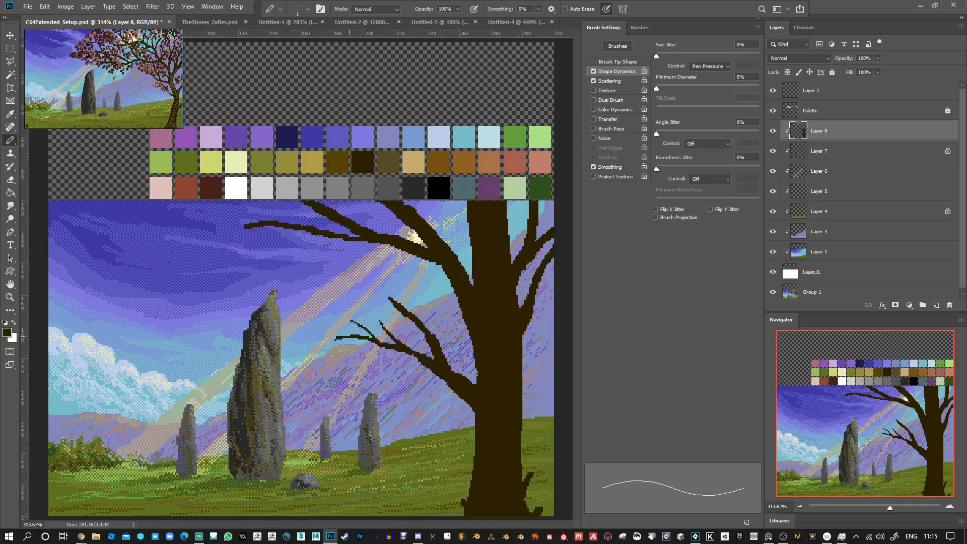
{"action": "left_click_drag", "start_coordinate": [367, 337], "coordinate": [347, 350]}
{"action": "key", "text": "bracketright"}
{"action": "left_click_drag", "start_coordinate": [426, 364], "coordinate": [393, 365]}
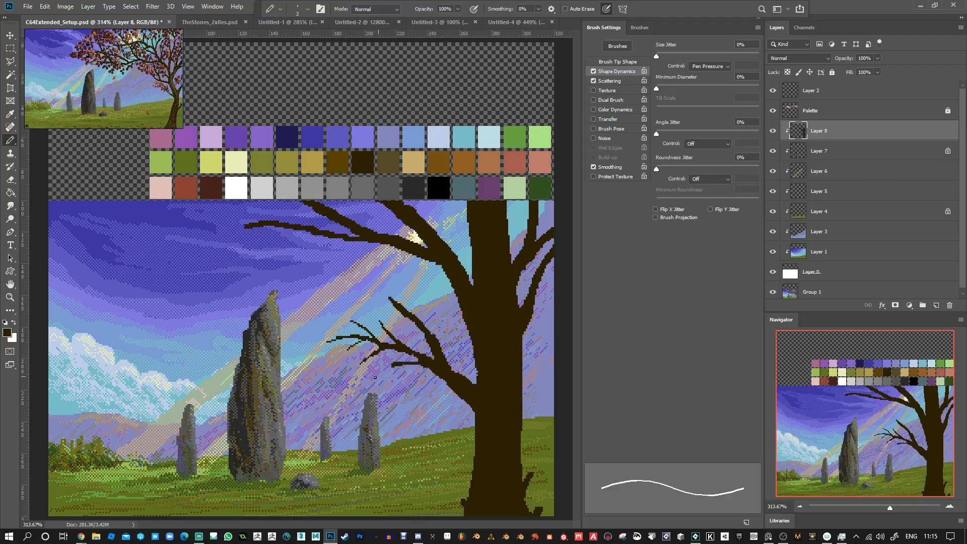
{"action": "key", "text": "ctrl+z"}
{"action": "key", "text": "bracketleft"}
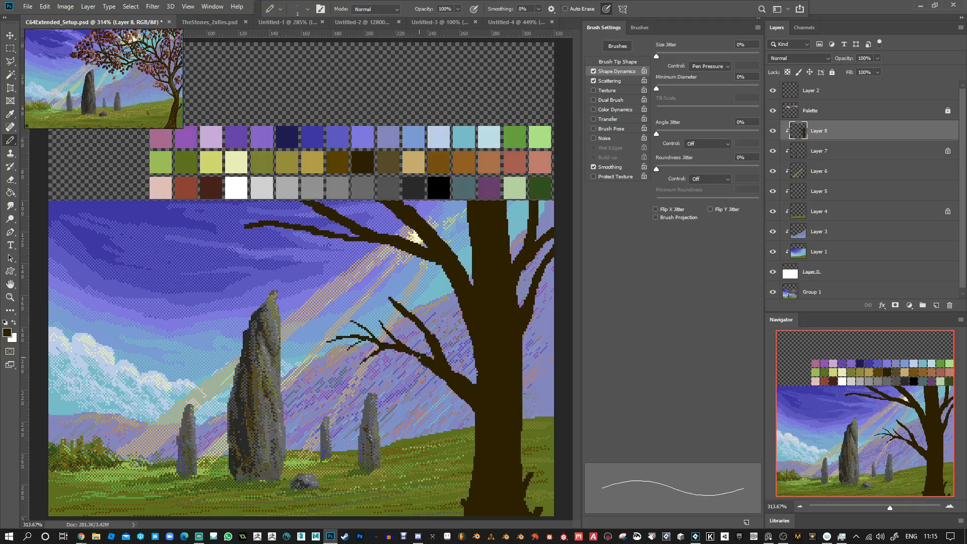
{"action": "left_click_drag", "start_coordinate": [420, 358], "coordinate": [388, 367]}
Add an upright 2 px offshoot on top of the low left branch and extend its tip at 1 px.
{"action": "key", "text": "]"}
{"action": "left_click_drag", "start_coordinate": [428, 319], "coordinate": [432, 333]}
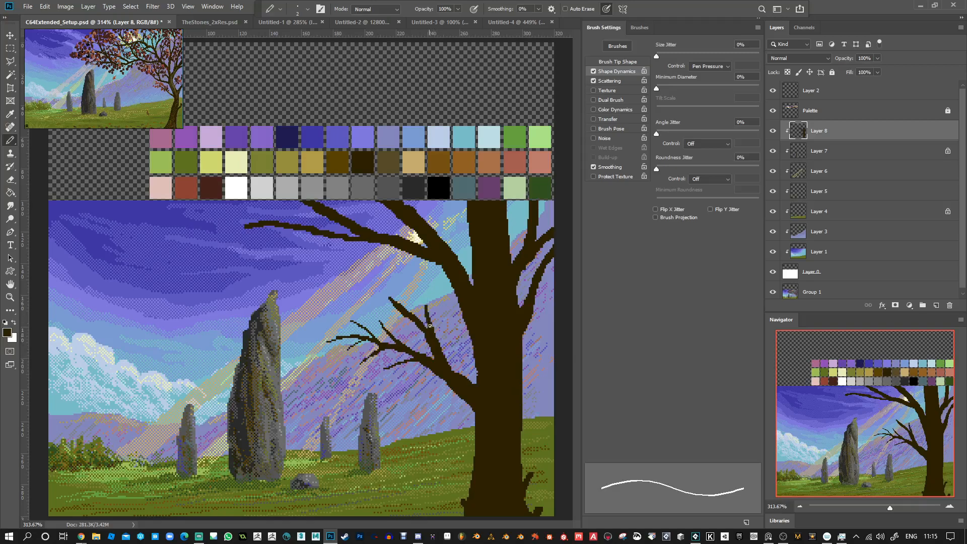
{"action": "key", "text": "["}
{"action": "left_click_drag", "start_coordinate": [423, 303], "coordinate": [416, 285]}
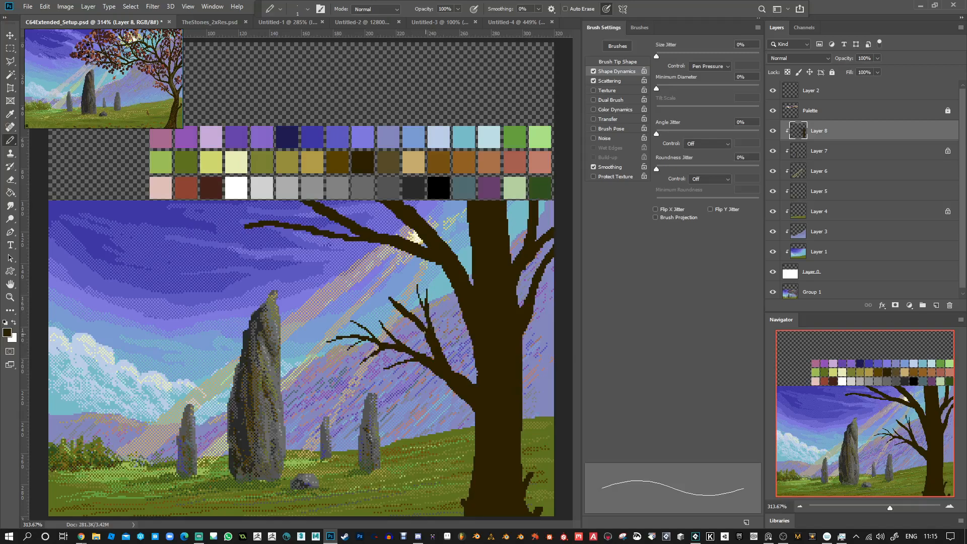
Draw 1 px twigs around the upper offshoots of the low left branch and upward along its thicker part near the trunk.
{"action": "left_click_drag", "start_coordinate": [402, 315], "coordinate": [377, 312]}
{"action": "key", "text": "]"}
{"action": "key", "text": "["}
{"action": "key", "text": "ctrl+z"}
{"action": "left_click_drag", "start_coordinate": [402, 310], "coordinate": [395, 289]}
{"action": "mouse_move", "coordinate": [390, 298]}
{"action": "left_mouse_down"}
{"action": "mouse_move", "coordinate": [380, 286]}
{"action": "mouse_move", "coordinate": [370, 291]}
{"action": "left_mouse_up"}
{"action": "left_click_drag", "start_coordinate": [426, 341], "coordinate": [403, 327]}
{"action": "left_click_drag", "start_coordinate": [429, 342], "coordinate": [414, 332]}
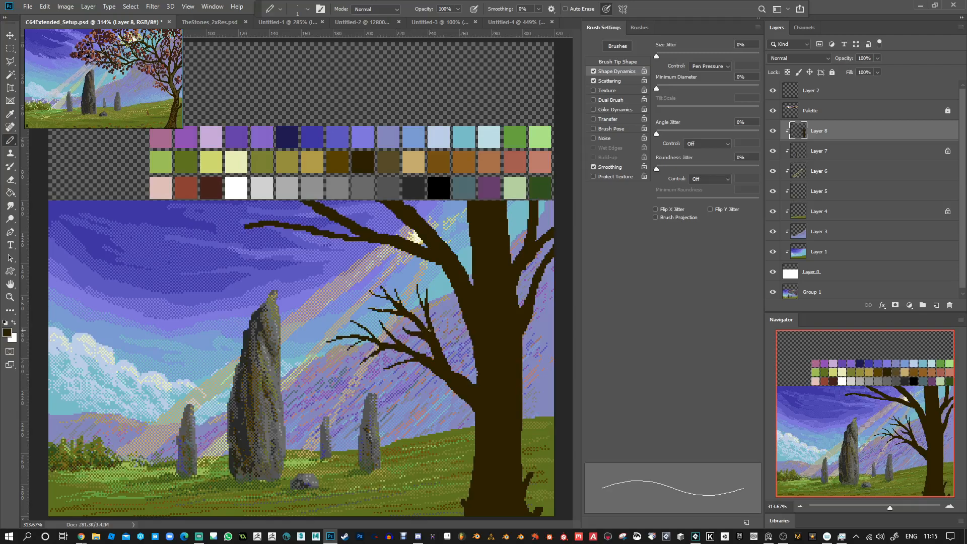
{"action": "left_click_drag", "start_coordinate": [419, 301], "coordinate": [405, 283]}
{"action": "mouse_move", "coordinate": [444, 328]}
{"action": "left_mouse_down"}
{"action": "mouse_move", "coordinate": [446, 315]}
{"action": "mouse_move", "coordinate": [442, 351]}
{"action": "mouse_move", "coordinate": [444, 305]}
{"action": "left_mouse_up"}
{"action": "left_click_drag", "start_coordinate": [461, 375], "coordinate": [459, 328]}
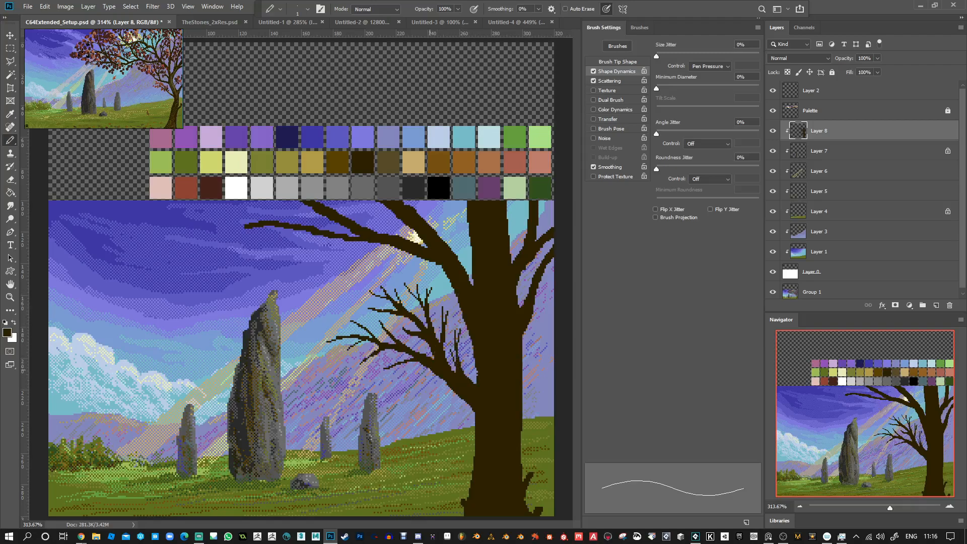
{"action": "key", "text": "e"}
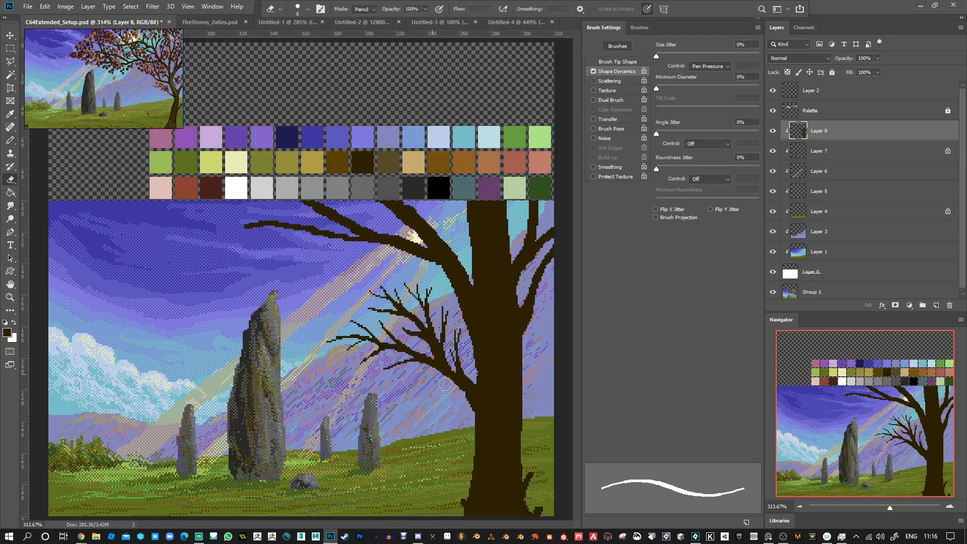
{"action": "key", "text": "b"}
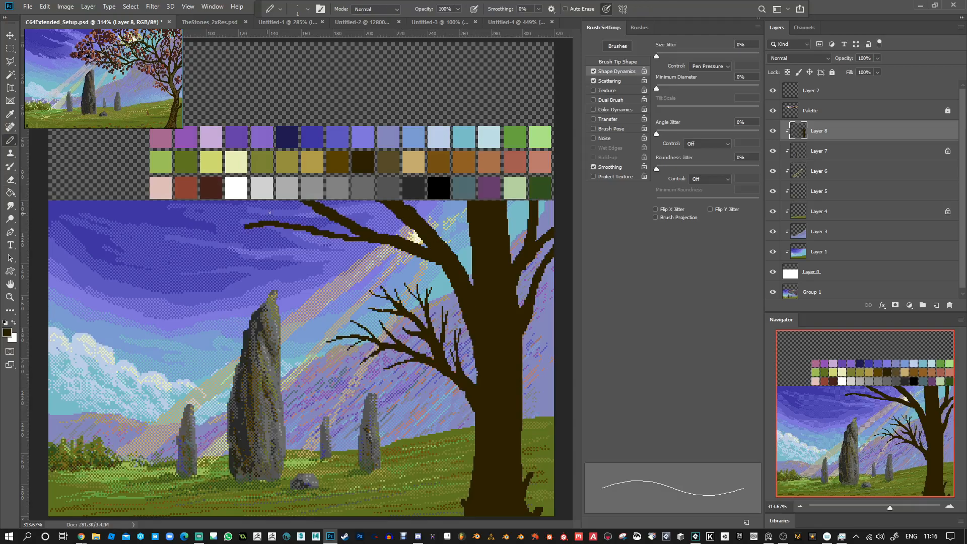
{"action": "key", "text": "e"}
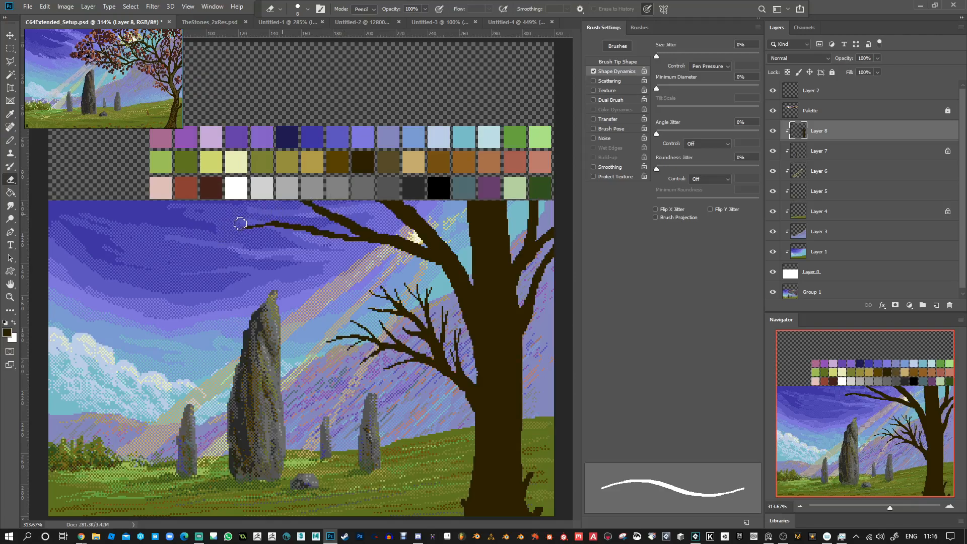
{"action": "key", "text": "b"}
Extend the tip of the high left branch with a 1 px twig and add 2 px offshoots above and below the branch.
{"action": "left_click_drag", "start_coordinate": [247, 228], "coordinate": [205, 243]}
{"action": "left_click_drag", "start_coordinate": [282, 226], "coordinate": [240, 239]}
{"action": "key", "text": "ctrl+z"}
{"action": "key", "text": "bracketright"}
{"action": "left_click_drag", "start_coordinate": [285, 226], "coordinate": [251, 234]}
{"action": "key", "text": "ctrl+z"}
{"action": "left_click_drag", "start_coordinate": [282, 229], "coordinate": [246, 234]}
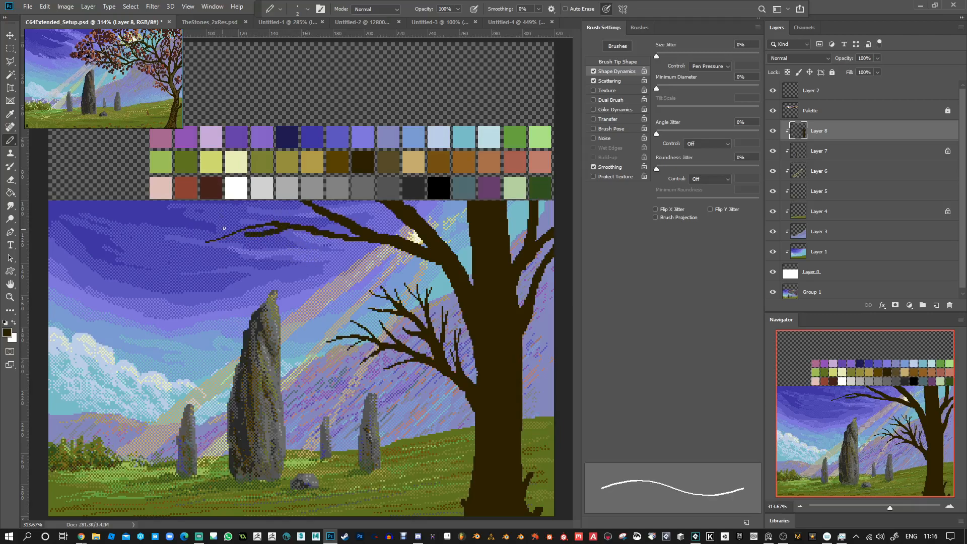
{"action": "mouse_move", "coordinate": [309, 227]}
{"action": "left_mouse_down"}
{"action": "mouse_move", "coordinate": [269, 216]}
{"action": "mouse_move", "coordinate": [342, 236]}
{"action": "mouse_move", "coordinate": [322, 252]}
{"action": "left_mouse_up"}
{"action": "left_click_drag", "start_coordinate": [358, 225], "coordinate": [346, 206]}
Draw 1 px twigs above and below the outer half of the high left branch.
{"action": "key", "text": "["}
{"action": "mouse_move", "coordinate": [321, 255]}
{"action": "left_mouse_down"}
{"action": "mouse_move", "coordinate": [295, 267]}
{"action": "mouse_move", "coordinate": [302, 250]}
{"action": "mouse_move", "coordinate": [224, 272]}
{"action": "left_mouse_up"}
{"action": "key", "text": "ctrl+z"}
{"action": "mouse_move", "coordinate": [253, 234]}
{"action": "left_mouse_down"}
{"action": "mouse_move", "coordinate": [206, 213]}
{"action": "mouse_move", "coordinate": [201, 221]}
{"action": "left_mouse_up"}
{"action": "key", "text": "ctrl+z"}
{"action": "left_click_drag", "start_coordinate": [282, 214], "coordinate": [246, 202]}
{"action": "left_click_drag", "start_coordinate": [371, 240], "coordinate": [319, 269]}
{"action": "left_click_drag", "start_coordinate": [323, 236], "coordinate": [282, 243]}
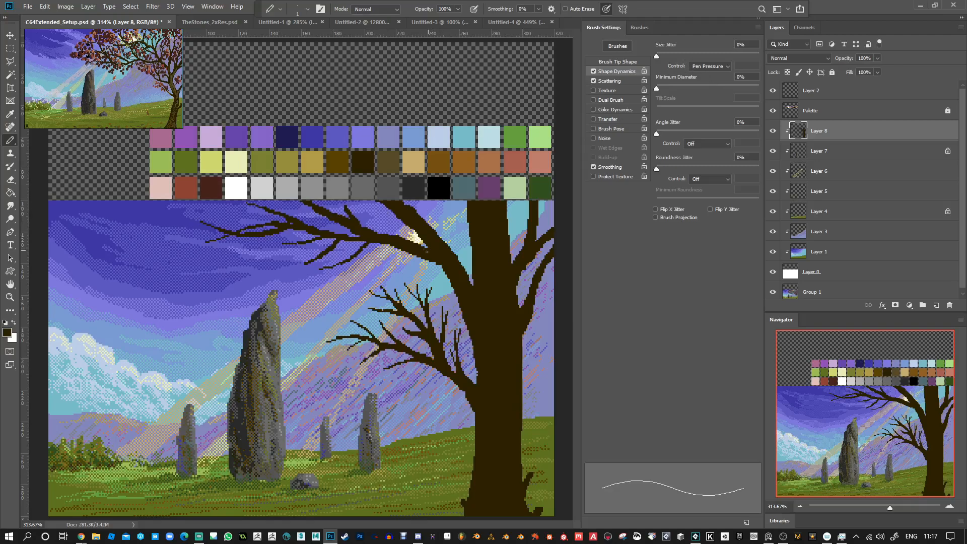
Add more 1 px twigs to the inner high left branches, across the sun and on the branches right of the trunk.
{"action": "left_click_drag", "start_coordinate": [400, 237], "coordinate": [372, 209]}
{"action": "mouse_move", "coordinate": [340, 214]}
{"action": "left_mouse_down"}
{"action": "mouse_move", "coordinate": [324, 194]}
{"action": "mouse_move", "coordinate": [325, 212]}
{"action": "mouse_move", "coordinate": [291, 205]}
{"action": "left_mouse_up"}
{"action": "mouse_move", "coordinate": [346, 226]}
{"action": "left_mouse_down"}
{"action": "mouse_move", "coordinate": [296, 230]}
{"action": "mouse_move", "coordinate": [310, 215]}
{"action": "mouse_move", "coordinate": [332, 221]}
{"action": "mouse_move", "coordinate": [287, 205]}
{"action": "left_mouse_up"}
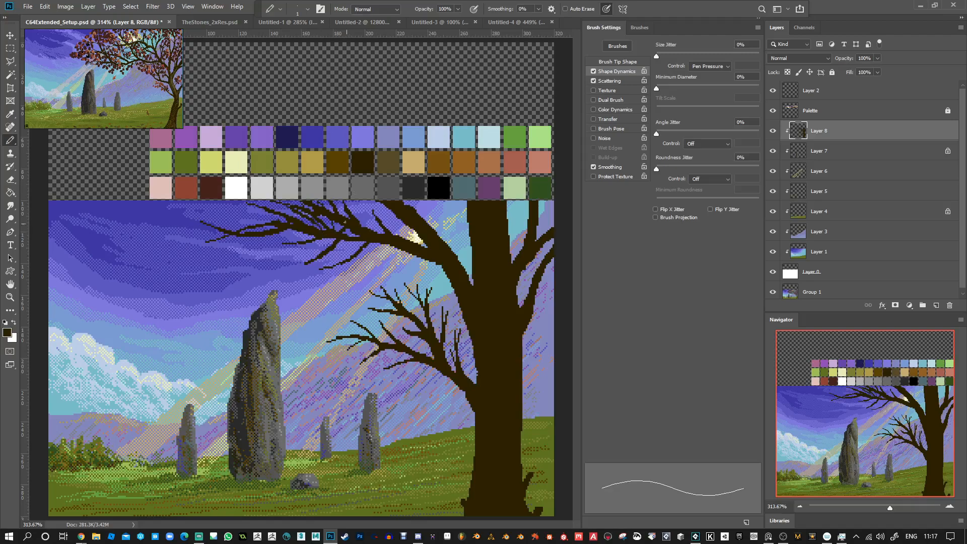
{"action": "left_click_drag", "start_coordinate": [389, 246], "coordinate": [330, 255]}
{"action": "left_click_drag", "start_coordinate": [424, 252], "coordinate": [332, 270]}
{"action": "mouse_move", "coordinate": [396, 268]}
{"action": "left_mouse_down"}
{"action": "mouse_move", "coordinate": [339, 241]}
{"action": "mouse_move", "coordinate": [332, 226]}
{"action": "left_mouse_up"}
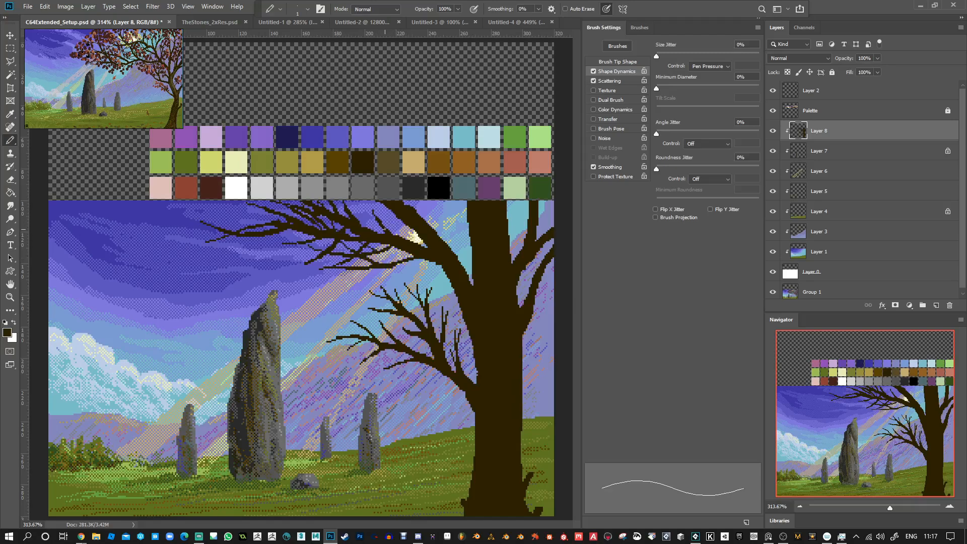
{"action": "mouse_move", "coordinate": [413, 240]}
{"action": "left_mouse_down"}
{"action": "mouse_move", "coordinate": [404, 224]}
{"action": "mouse_move", "coordinate": [442, 201]}
{"action": "mouse_move", "coordinate": [426, 201]}
{"action": "mouse_move", "coordinate": [467, 200]}
{"action": "left_mouse_up"}
{"action": "mouse_move", "coordinate": [509, 233]}
{"action": "left_mouse_down"}
{"action": "mouse_move", "coordinate": [527, 199]}
{"action": "mouse_move", "coordinate": [548, 201]}
{"action": "left_mouse_up"}
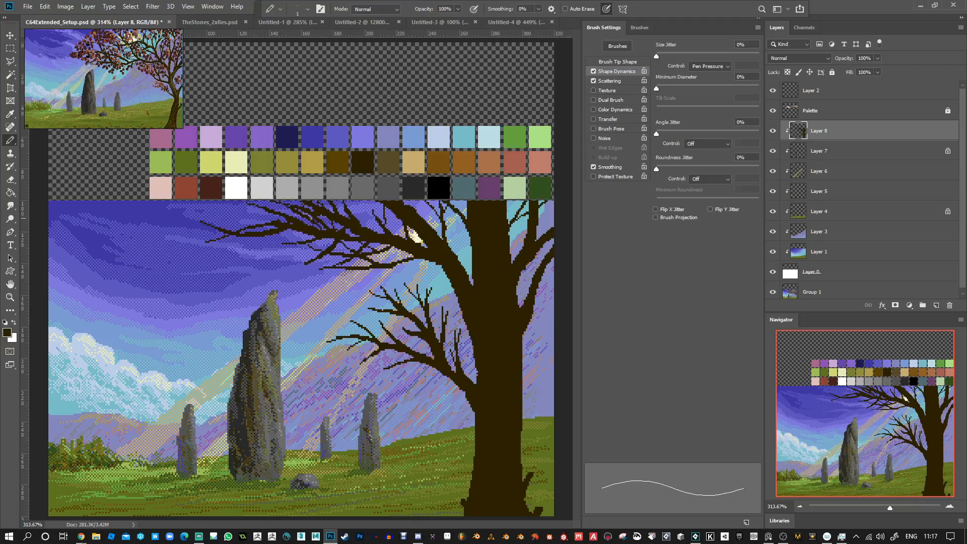
Paint a 2 px branch entering from the upper left edge of the sky and add long 1 px twigs beside it.
{"action": "key", "text": "bracketright"}
{"action": "left_click_drag", "start_coordinate": [175, 202], "coordinate": [132, 231]}
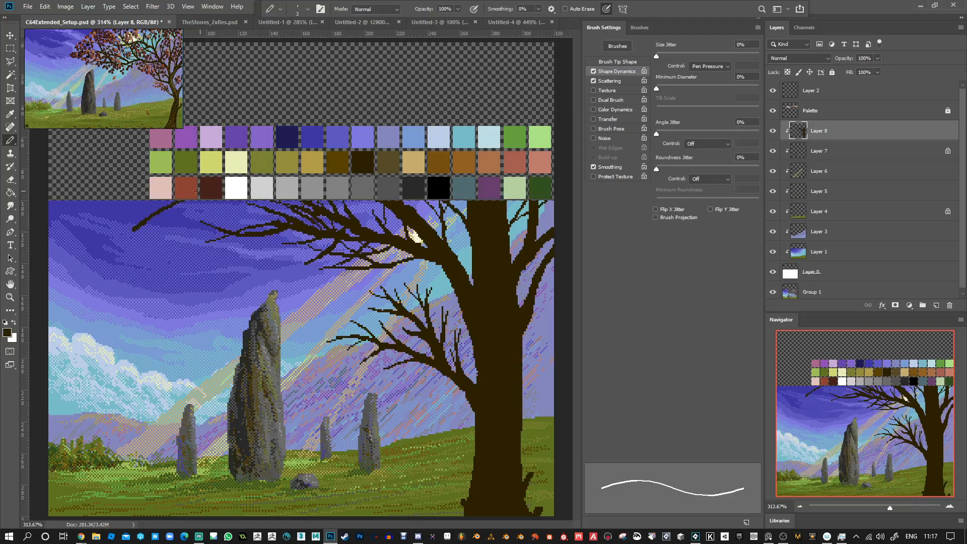
{"action": "mouse_move", "coordinate": [137, 200]}
{"action": "left_mouse_down"}
{"action": "mouse_move", "coordinate": [94, 211]}
{"action": "mouse_move", "coordinate": [106, 206]}
{"action": "left_mouse_up"}
{"action": "key", "text": "ctrl+z"}
{"action": "key", "text": "bracketleft"}
{"action": "mouse_move", "coordinate": [129, 200]}
{"action": "left_mouse_down"}
{"action": "mouse_move", "coordinate": [75, 219]}
{"action": "mouse_move", "coordinate": [84, 258]}
{"action": "left_mouse_up"}
{"action": "left_click_drag", "start_coordinate": [172, 203], "coordinate": [149, 269]}
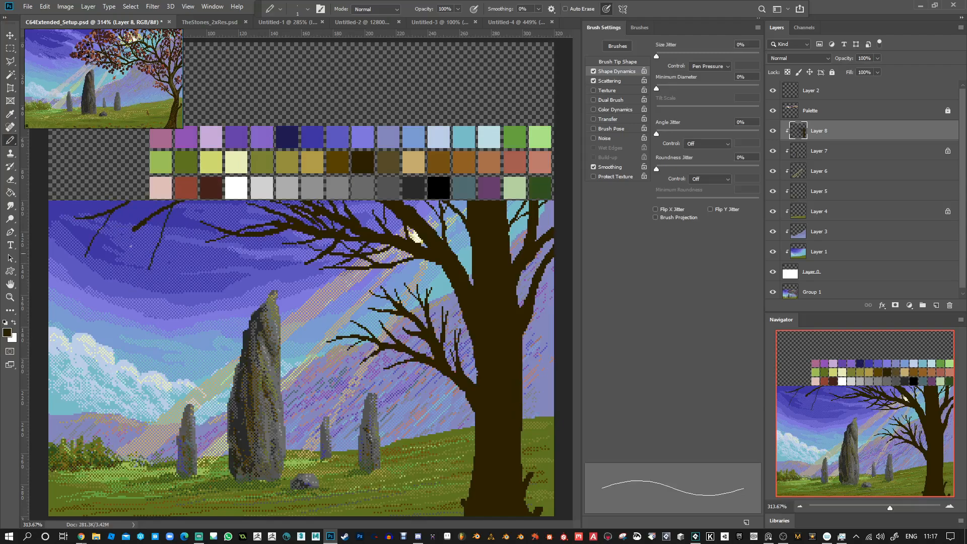
Fan out 1 px twigs hanging down and leftward from the overhanging branch in the sky's upper left corner.
{"action": "left_click_drag", "start_coordinate": [137, 228], "coordinate": [103, 268]}
{"action": "mouse_move", "coordinate": [134, 228]}
{"action": "left_mouse_down"}
{"action": "mouse_move", "coordinate": [66, 278]}
{"action": "mouse_move", "coordinate": [116, 260]}
{"action": "mouse_move", "coordinate": [112, 299]}
{"action": "left_mouse_up"}
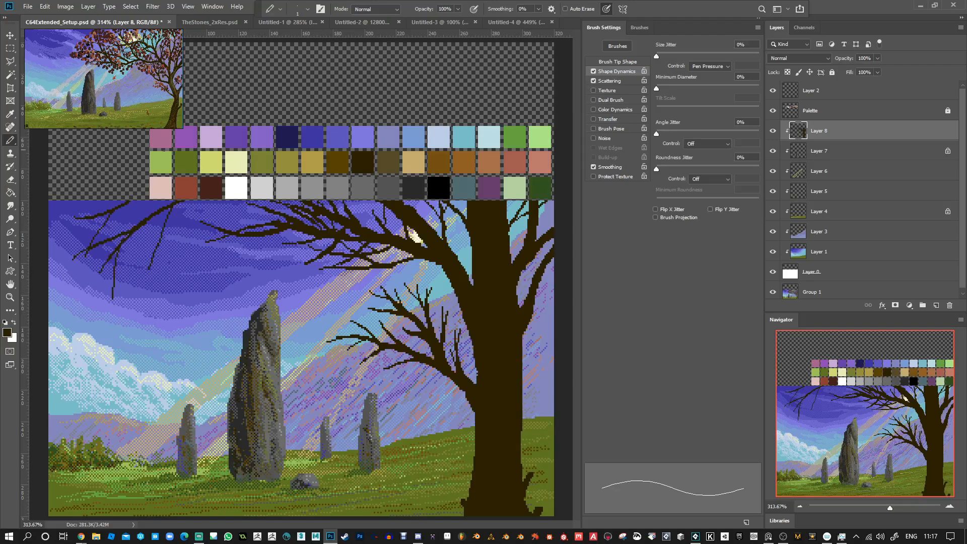
{"action": "mouse_move", "coordinate": [143, 229]}
{"action": "left_mouse_down"}
{"action": "mouse_move", "coordinate": [126, 259]}
{"action": "mouse_move", "coordinate": [144, 261]}
{"action": "mouse_move", "coordinate": [161, 239]}
{"action": "mouse_move", "coordinate": [170, 268]}
{"action": "left_mouse_up"}
{"action": "left_click_drag", "start_coordinate": [122, 214], "coordinate": [114, 235]}
{"action": "mouse_move", "coordinate": [167, 217]}
{"action": "left_mouse_down"}
{"action": "mouse_move", "coordinate": [144, 245]}
{"action": "mouse_move", "coordinate": [156, 301]}
{"action": "left_mouse_up"}
{"action": "mouse_move", "coordinate": [152, 259]}
{"action": "left_mouse_down"}
{"action": "mouse_move", "coordinate": [120, 287]}
{"action": "mouse_move", "coordinate": [105, 284]}
{"action": "mouse_move", "coordinate": [114, 276]}
{"action": "mouse_move", "coordinate": [87, 308]}
{"action": "left_mouse_up"}
{"action": "left_click_drag", "start_coordinate": [94, 255], "coordinate": [74, 290]}
{"action": "left_click_drag", "start_coordinate": [88, 218], "coordinate": [56, 248]}
{"action": "left_click_drag", "start_coordinate": [151, 212], "coordinate": [93, 223]}
Extend 1 px twigs leftward from the tips of the high left branch towards the overhanging branch.
{"action": "left_click_drag", "start_coordinate": [218, 228], "coordinate": [160, 249]}
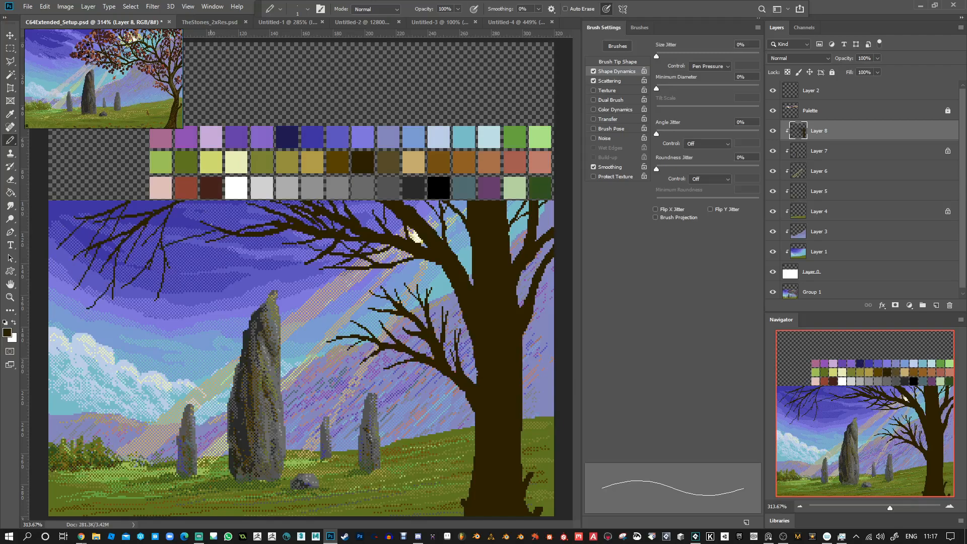
{"action": "left_click_drag", "start_coordinate": [232, 201], "coordinate": [167, 236]}
{"action": "left_click_drag", "start_coordinate": [217, 213], "coordinate": [188, 267]}
{"action": "left_click_drag", "start_coordinate": [266, 209], "coordinate": [192, 226]}
{"action": "mouse_move", "coordinate": [252, 209]}
{"action": "left_mouse_down"}
{"action": "mouse_move", "coordinate": [231, 232]}
{"action": "mouse_move", "coordinate": [236, 260]}
{"action": "mouse_move", "coordinate": [207, 267]}
{"action": "left_mouse_up"}
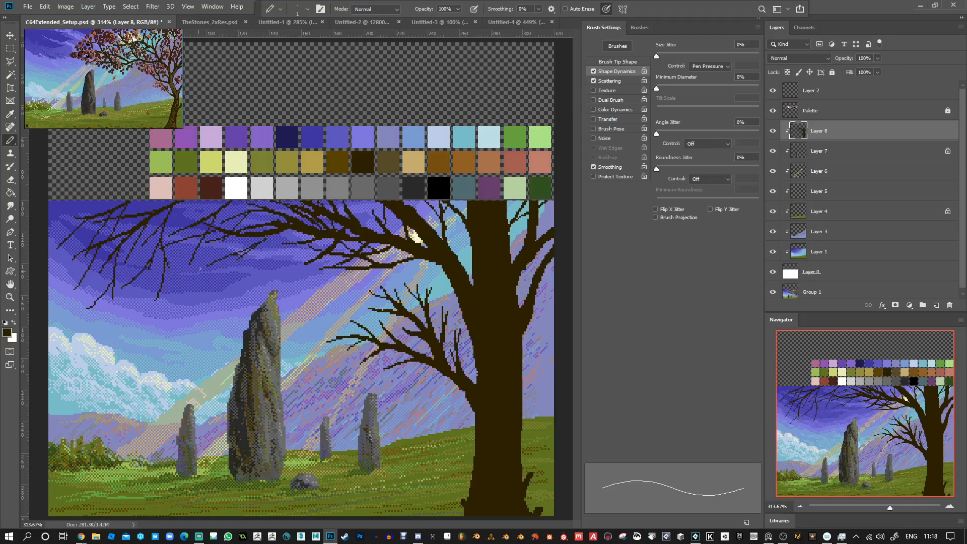
Hang 1 px twigs beneath the high left branches, above and beside the tall standing stone.
{"action": "left_click_drag", "start_coordinate": [290, 244], "coordinate": [234, 273]}
{"action": "mouse_move", "coordinate": [356, 270]}
{"action": "left_mouse_down"}
{"action": "mouse_move", "coordinate": [302, 301]}
{"action": "mouse_move", "coordinate": [315, 309]}
{"action": "left_mouse_up"}
{"action": "left_click_drag", "start_coordinate": [332, 267], "coordinate": [305, 285]}
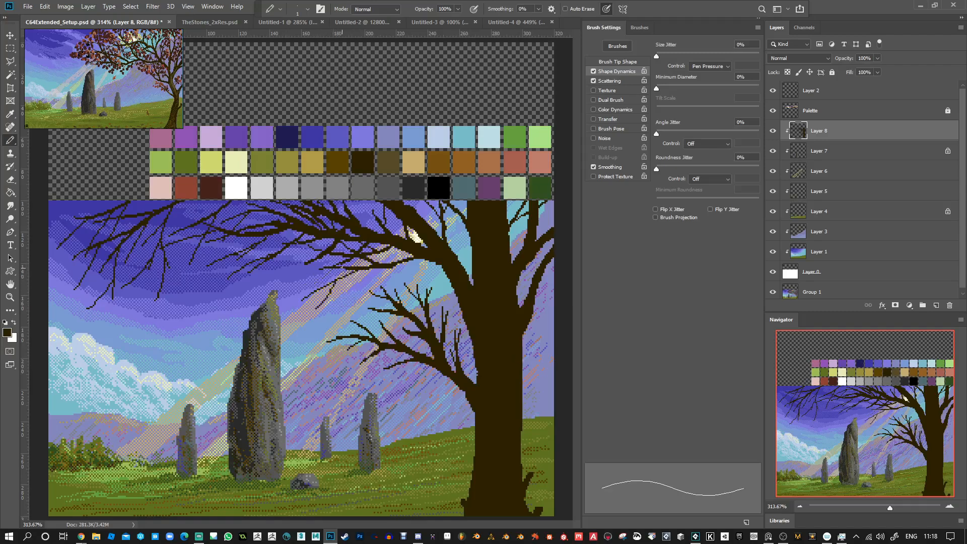
{"action": "mouse_move", "coordinate": [320, 259]}
{"action": "left_mouse_down"}
{"action": "mouse_move", "coordinate": [295, 286]}
{"action": "mouse_move", "coordinate": [265, 276]}
{"action": "mouse_move", "coordinate": [267, 285]}
{"action": "left_mouse_up"}
{"action": "left_click_drag", "start_coordinate": [225, 258], "coordinate": [210, 279]}
Spread 1 px twigs outward from the tips of the low left branch.
{"action": "mouse_move", "coordinate": [337, 338]}
{"action": "left_mouse_down"}
{"action": "mouse_move", "coordinate": [304, 353]}
{"action": "mouse_move", "coordinate": [317, 355]}
{"action": "mouse_move", "coordinate": [311, 366]}
{"action": "mouse_move", "coordinate": [317, 344]}
{"action": "mouse_move", "coordinate": [340, 373]}
{"action": "left_mouse_up"}
{"action": "left_click_drag", "start_coordinate": [396, 364], "coordinate": [362, 371]}
{"action": "mouse_move", "coordinate": [390, 335]}
{"action": "left_mouse_down"}
{"action": "mouse_move", "coordinate": [348, 333]}
{"action": "mouse_move", "coordinate": [333, 315]}
{"action": "mouse_move", "coordinate": [341, 322]}
{"action": "left_mouse_up"}
{"action": "mouse_move", "coordinate": [378, 295]}
{"action": "left_mouse_down"}
{"action": "mouse_move", "coordinate": [348, 305]}
{"action": "mouse_move", "coordinate": [357, 277]}
{"action": "mouse_move", "coordinate": [347, 282]}
{"action": "mouse_move", "coordinate": [369, 277]}
{"action": "mouse_move", "coordinate": [365, 268]}
{"action": "left_mouse_up"}
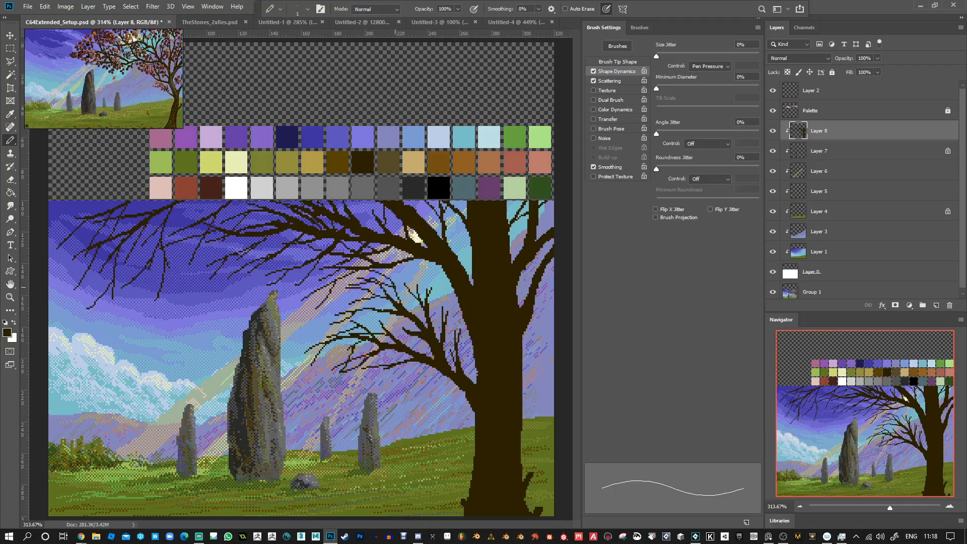
Fill the inner crown and underside of the low left branch with 1 px twigs.
{"action": "left_click_drag", "start_coordinate": [409, 290], "coordinate": [397, 294]}
{"action": "mouse_move", "coordinate": [403, 328]}
{"action": "left_mouse_down"}
{"action": "mouse_move", "coordinate": [370, 315]}
{"action": "mouse_move", "coordinate": [364, 321]}
{"action": "left_mouse_up"}
{"action": "left_click_drag", "start_coordinate": [410, 332], "coordinate": [378, 341]}
{"action": "mouse_move", "coordinate": [427, 312]}
{"action": "left_mouse_down"}
{"action": "mouse_move", "coordinate": [385, 299]}
{"action": "mouse_move", "coordinate": [396, 266]}
{"action": "mouse_move", "coordinate": [412, 273]}
{"action": "left_mouse_up"}
{"action": "left_click_drag", "start_coordinate": [443, 311], "coordinate": [429, 293]}
{"action": "left_click_drag", "start_coordinate": [441, 334], "coordinate": [429, 316]}
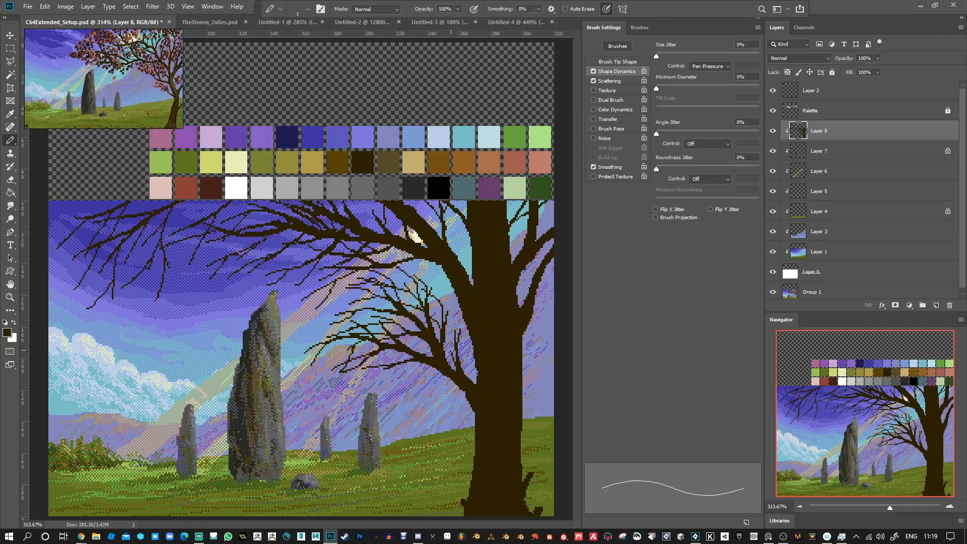
{"action": "mouse_move", "coordinate": [446, 373]}
{"action": "left_mouse_down"}
{"action": "mouse_move", "coordinate": [399, 376]}
{"action": "mouse_move", "coordinate": [412, 377]}
{"action": "left_mouse_up"}
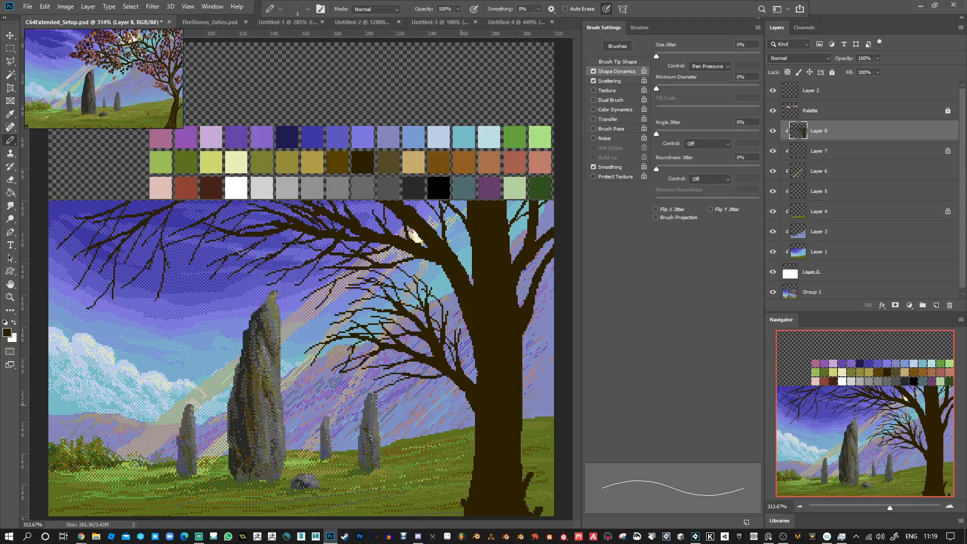
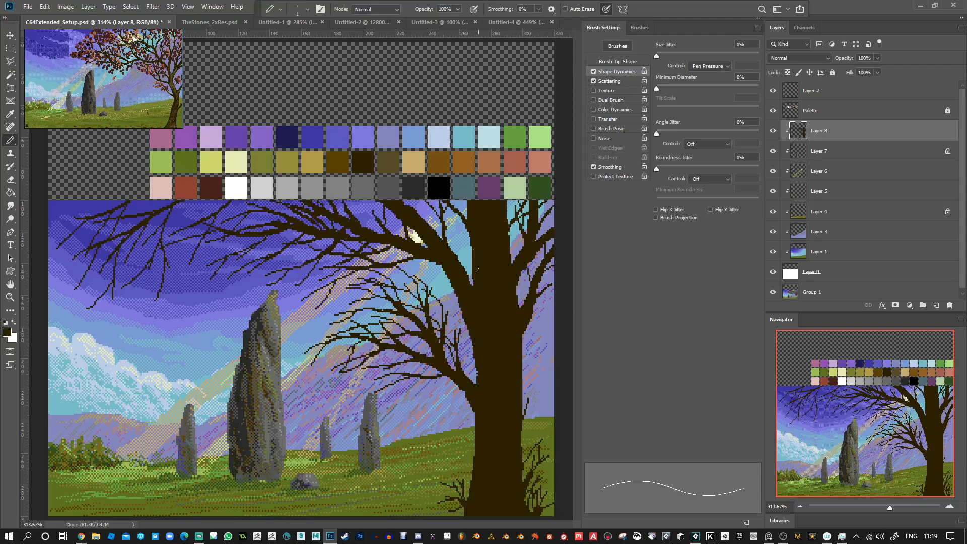
{"action": "key", "text": "alt+Tab"}
{"action": "key", "text": "alt+Tab"}
Lock the transparent pixels of Layer 8, turn the brush's Texture on and enlarge the brush to 5 px.
{"action": "left_click", "coordinate": [789, 72]}
{"action": "left_click", "coordinate": [593, 90]}
{"action": "key", "text": "bracketright"}
{"action": "key", "text": "bracketright"}
{"action": "key", "text": "bracketright"}
{"action": "key", "text": "bracketright"}
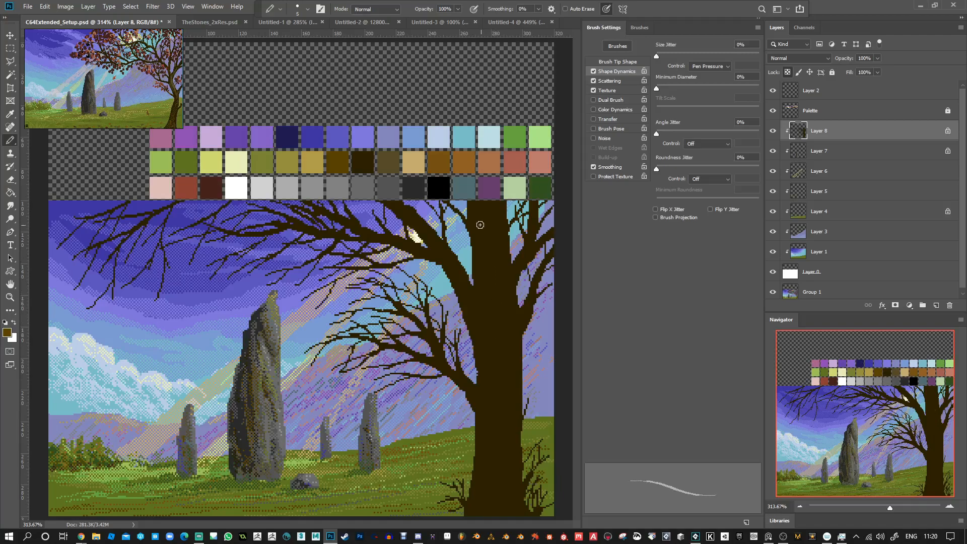
Paint dithered lighter brown bark streaks down the trunk and along the main branches.
{"action": "left_click_drag", "start_coordinate": [494, 244], "coordinate": [508, 363]}
{"action": "mouse_move", "coordinate": [503, 281]}
{"action": "left_mouse_down"}
{"action": "mouse_move", "coordinate": [495, 449]}
{"action": "mouse_move", "coordinate": [505, 457]}
{"action": "mouse_move", "coordinate": [510, 428]}
{"action": "mouse_move", "coordinate": [492, 436]}
{"action": "left_mouse_up"}
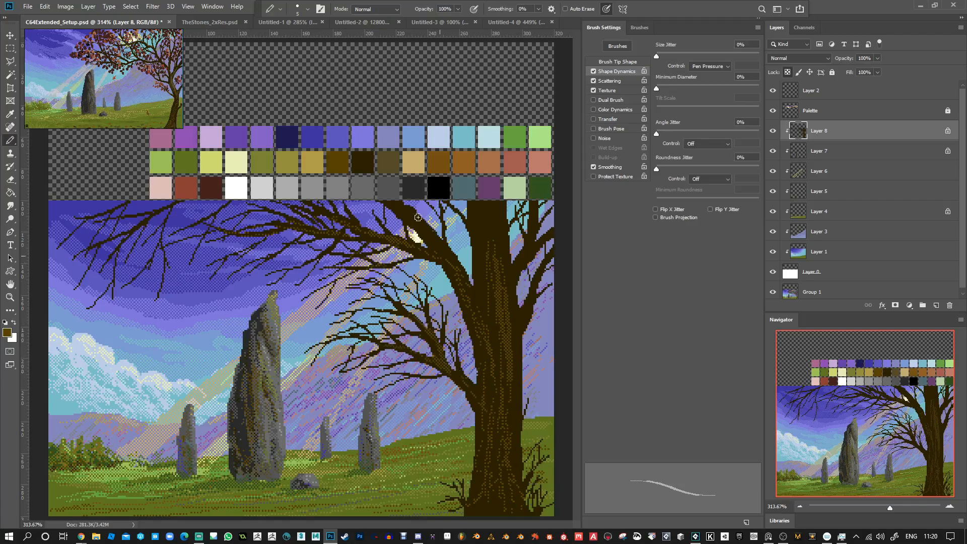
{"action": "left_click_drag", "start_coordinate": [485, 220], "coordinate": [485, 248]}
{"action": "left_click_drag", "start_coordinate": [506, 205], "coordinate": [505, 272]}
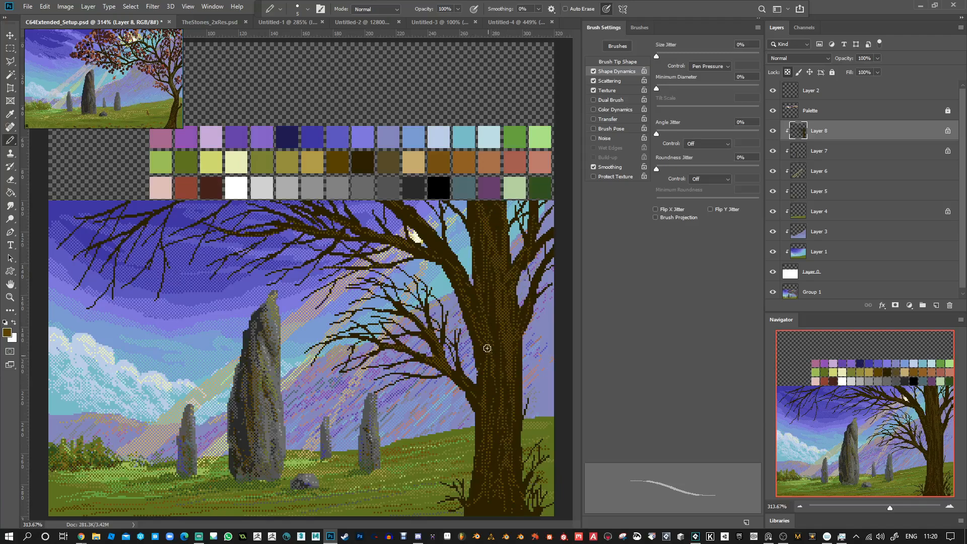
Shade the trunk and branches with dithered dark red-brown, navy and near-black picked from the palette.
{"action": "left_click", "coordinate": [217, 186], "text": "alt"}
{"action": "key", "text": "alt"}
{"action": "left_click", "coordinate": [297, 132], "text": "alt"}
{"action": "key", "text": "alt"}
{"action": "left_click", "coordinate": [420, 185], "text": "alt"}
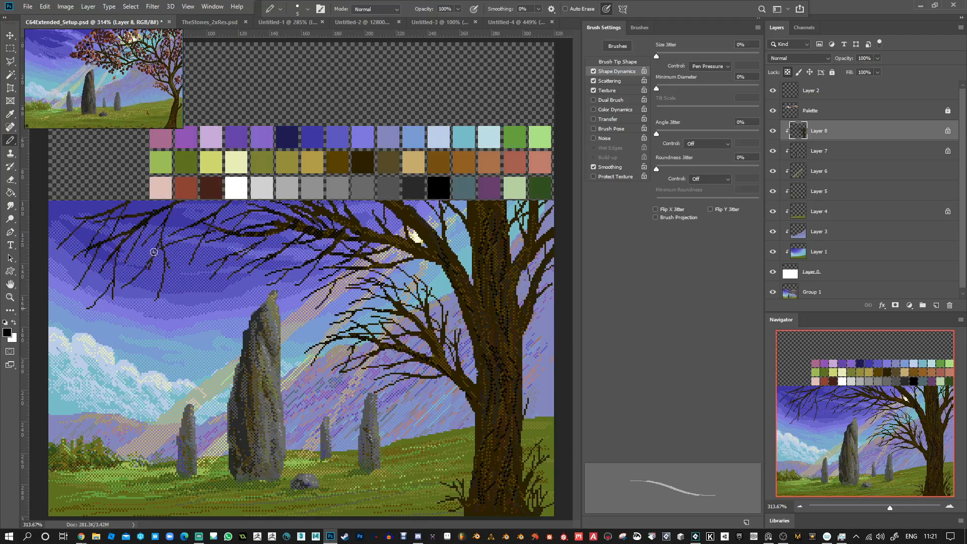
{"action": "left_click_drag", "start_coordinate": [536, 241], "coordinate": [510, 269]}
Work dithered dark green, black, slate teal and warm brown from the palette into the trunk's bark.
{"action": "left_click", "coordinate": [543, 184], "text": "alt"}
{"action": "left_click", "coordinate": [475, 414], "text": "alt"}
{"action": "left_click", "coordinate": [443, 177], "text": "alt"}
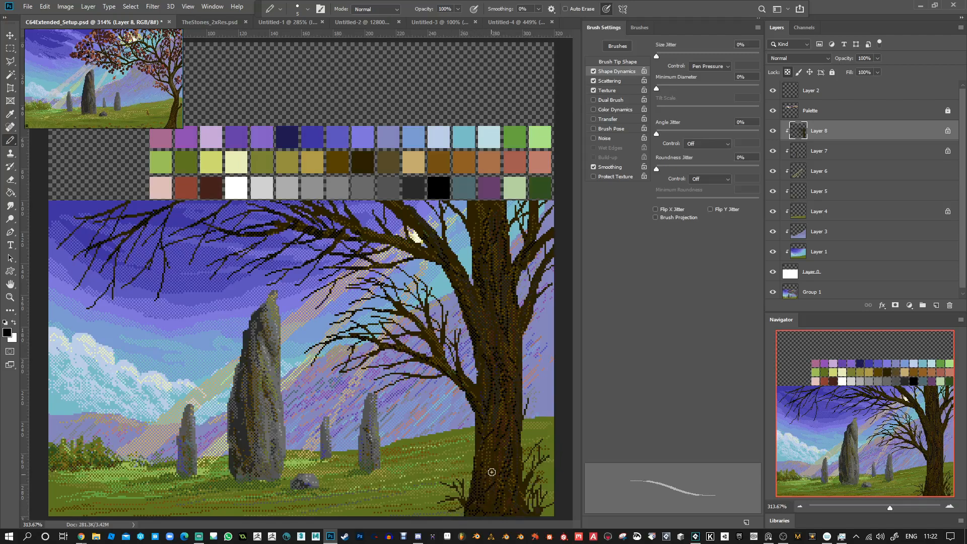
{"action": "left_click", "coordinate": [493, 454], "text": "alt"}
{"action": "left_click", "coordinate": [478, 187], "text": "alt"}
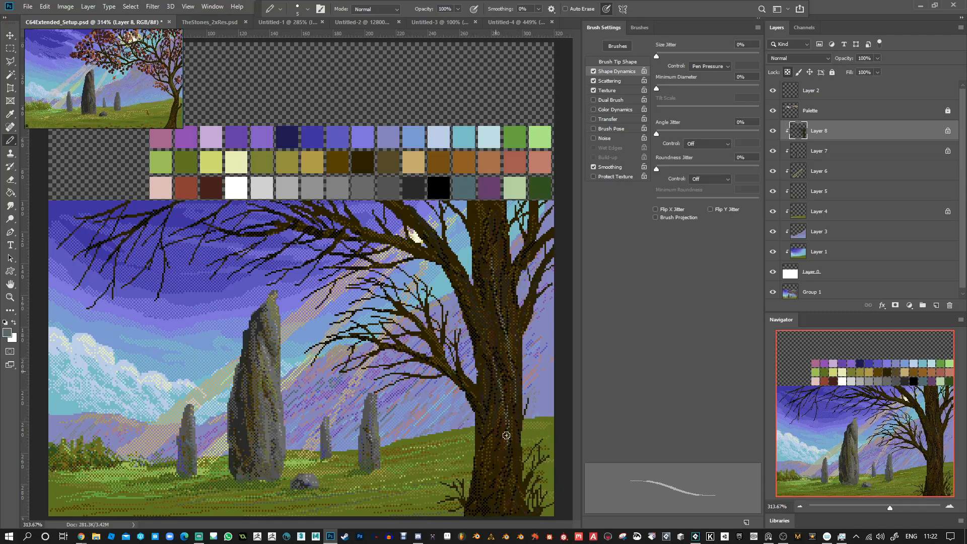
{"action": "left_click", "coordinate": [446, 163], "text": "alt"}
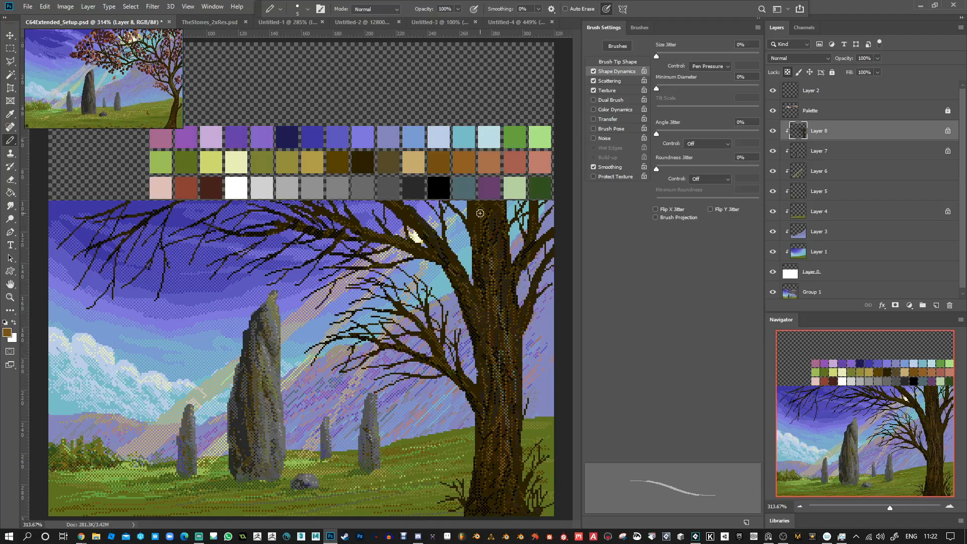
Dither near-black brown, black and warm brown picked from the palette into the trunk's bark.
{"action": "left_click", "coordinate": [371, 158], "text": "alt"}
{"action": "left_click", "coordinate": [440, 193], "text": "alt"}
{"action": "left_click", "coordinate": [372, 158], "text": "alt"}
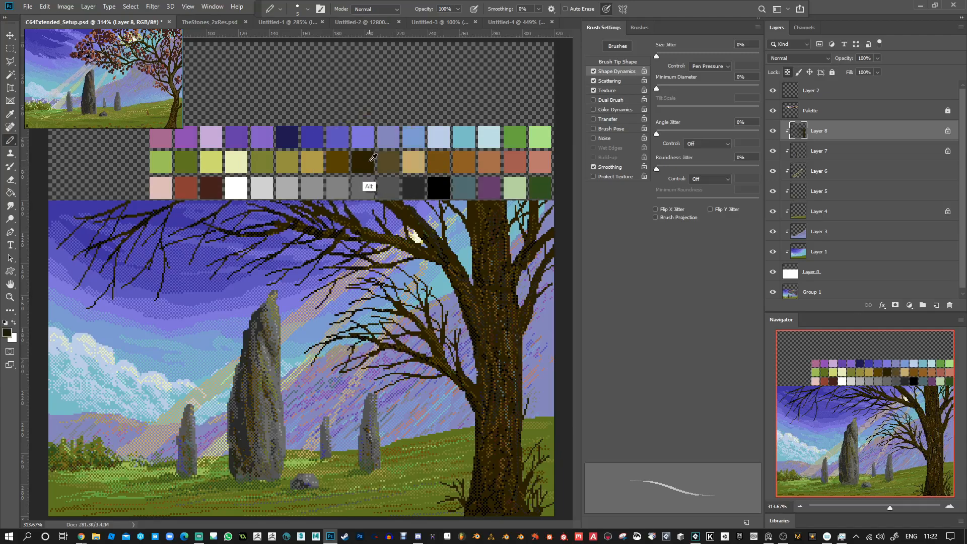
{"action": "left_click", "coordinate": [447, 158], "text": "alt"}
{"action": "left_click", "coordinate": [445, 187], "text": "alt"}
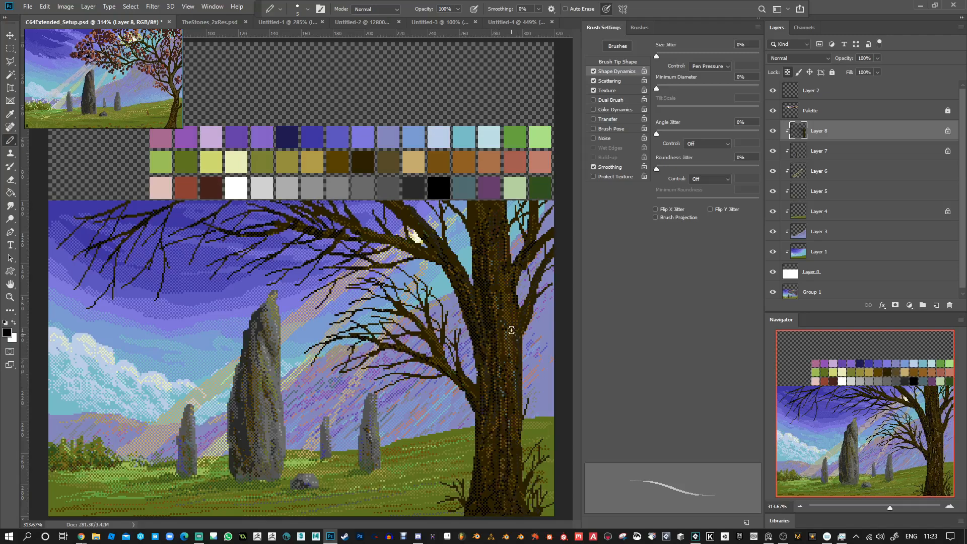
Turn the brush's Texture off, reduce the brush to 1 px and draw fine black bark lines on the trunk.
{"action": "left_click", "coordinate": [594, 90]}
{"action": "key", "text": "bracketleft"}
{"action": "key", "text": "bracketleft"}
{"action": "key", "text": "bracketleft"}
{"action": "key", "text": "bracketleft"}
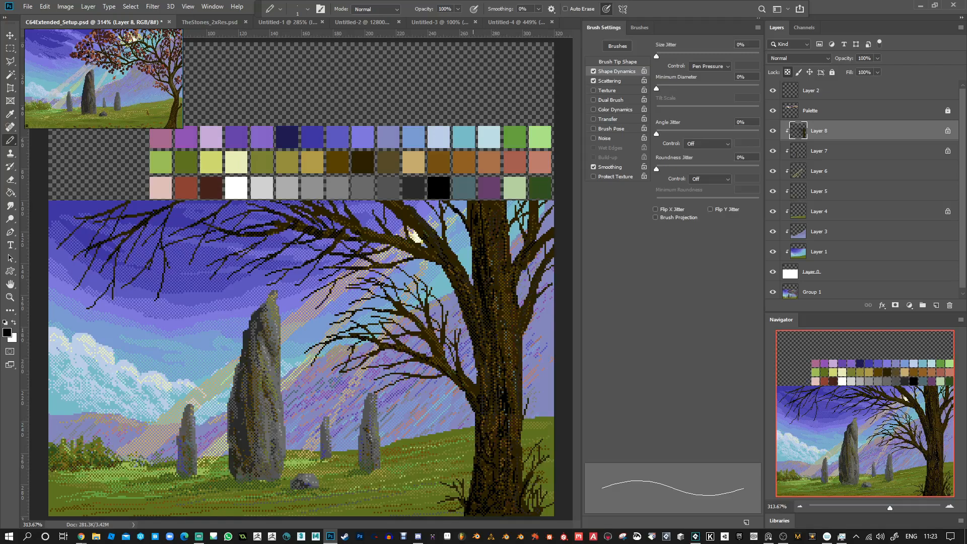
Try a thin white highlight stroke on the lower bough beside the trunk.
{"action": "left_click", "coordinate": [243, 187], "text": "alt"}
{"action": "left_click_drag", "start_coordinate": [466, 383], "coordinate": [455, 355]}
{"action": "key", "text": "ctrl+z"}
Enlarge the brush to 4 px and tint the outer twigs of the long hanging branches with dark brown and olive.
{"action": "left_click", "coordinate": [332, 160], "text": "alt"}
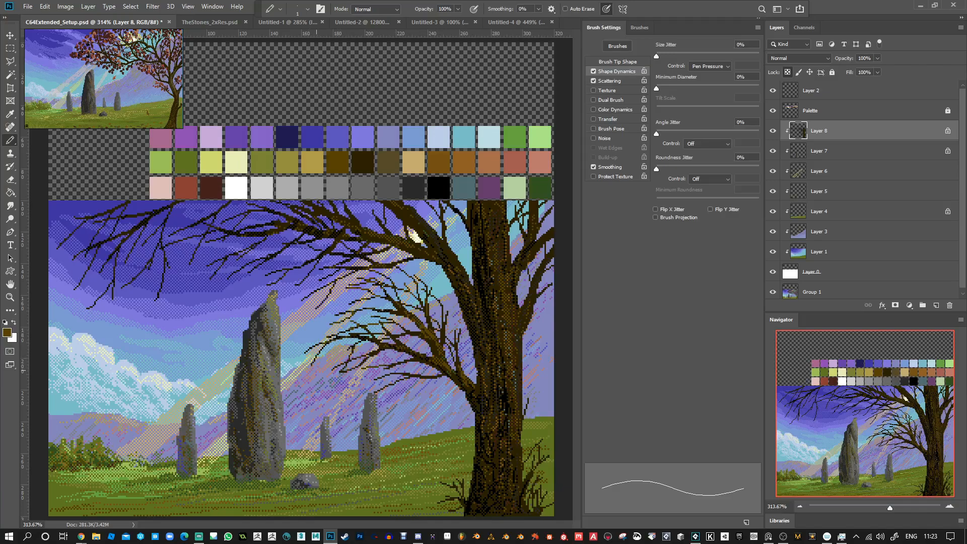
{"action": "key", "text": "bracketright"}
{"action": "key", "text": "bracketright"}
{"action": "key", "text": "bracketright"}
{"action": "mouse_move", "coordinate": [203, 234]}
{"action": "left_mouse_down"}
{"action": "mouse_move", "coordinate": [155, 250]}
{"action": "mouse_move", "coordinate": [201, 219]}
{"action": "left_mouse_up"}
{"action": "left_click_drag", "start_coordinate": [220, 260], "coordinate": [268, 240]}
{"action": "left_click_drag", "start_coordinate": [228, 276], "coordinate": [265, 258]}
{"action": "mouse_move", "coordinate": [84, 223]}
{"action": "left_mouse_down"}
{"action": "mouse_move", "coordinate": [68, 236]}
{"action": "mouse_move", "coordinate": [87, 214]}
{"action": "mouse_move", "coordinate": [129, 202]}
{"action": "left_mouse_up"}
{"action": "left_click_drag", "start_coordinate": [90, 262], "coordinate": [73, 289]}
{"action": "left_click", "coordinate": [261, 159], "text": "alt"}
{"action": "left_click_drag", "start_coordinate": [99, 251], "coordinate": [78, 284]}
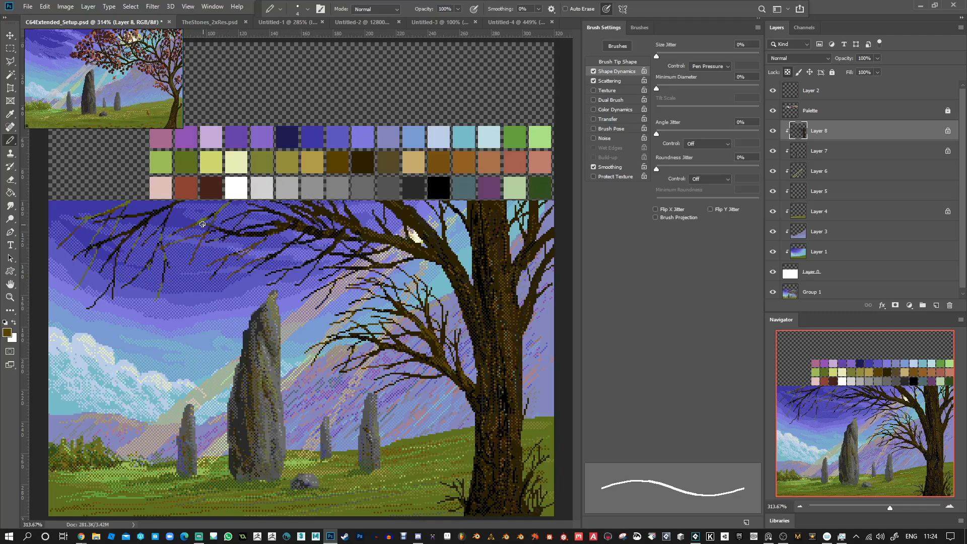
Turn the brush's Texture on and work dithered olive green, dark green and black from the palette into the tree's bark.
{"action": "key", "text": "alt"}
{"action": "left_click", "coordinate": [196, 158], "text": "alt"}
{"action": "left_click", "coordinate": [594, 90]}
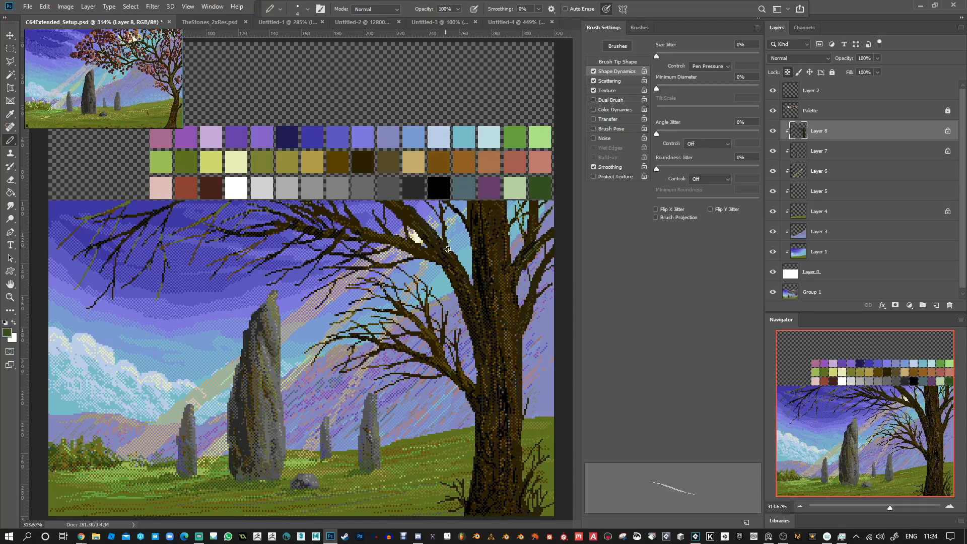
{"action": "left_click", "coordinate": [187, 158], "text": "alt"}
{"action": "left_click", "coordinate": [546, 192], "text": "alt"}
{"action": "left_click", "coordinate": [443, 192], "text": "alt"}
Reduce the brush to 2 px, turn its Texture off and paint solid black bark cracks down the trunk.
{"action": "key", "text": "bracketleft"}
{"action": "key", "text": "bracketleft"}
{"action": "key", "text": "bracketleft"}
{"action": "key", "text": "bracketright"}
{"action": "left_click", "coordinate": [593, 90]}
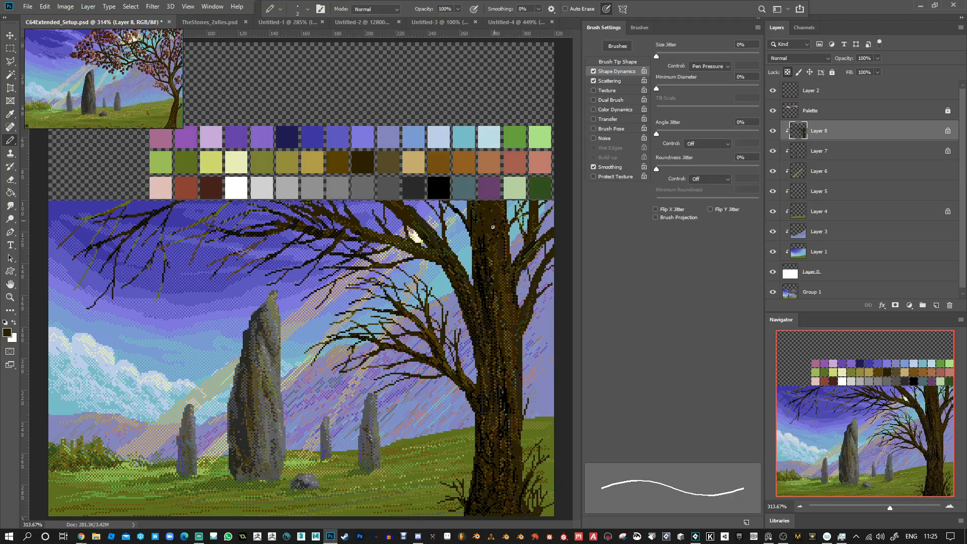
{"action": "left_click", "coordinate": [439, 187], "text": "alt"}
{"action": "left_click_drag", "start_coordinate": [489, 425], "coordinate": [497, 433]}
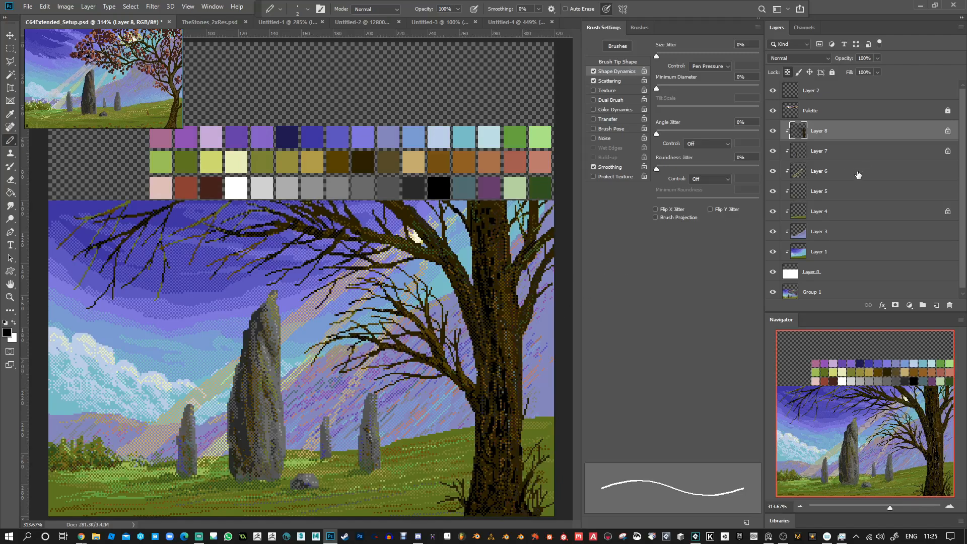
Add a new layer above Layer 8 and make it a clipping mask.
{"action": "left_click", "coordinate": [936, 306]}
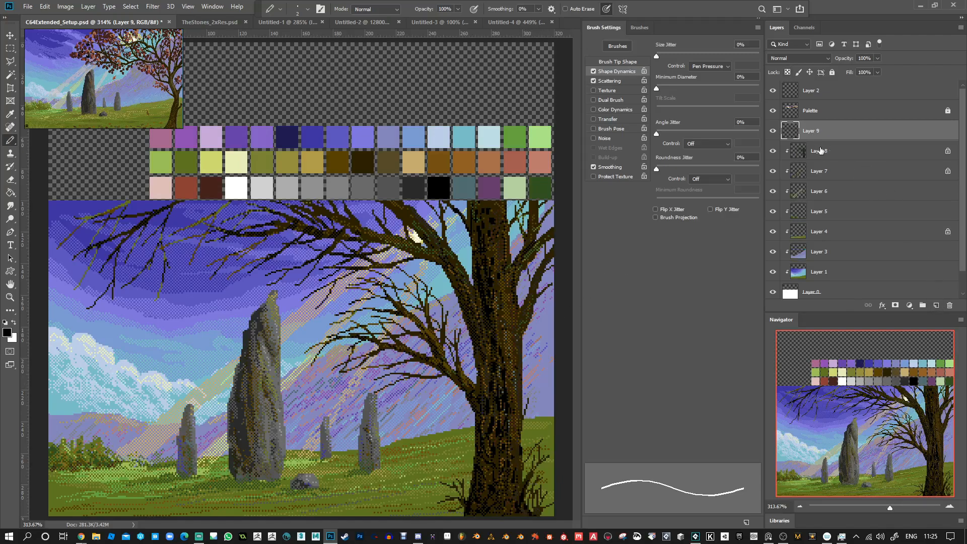
{"action": "right_click", "coordinate": [795, 134]}
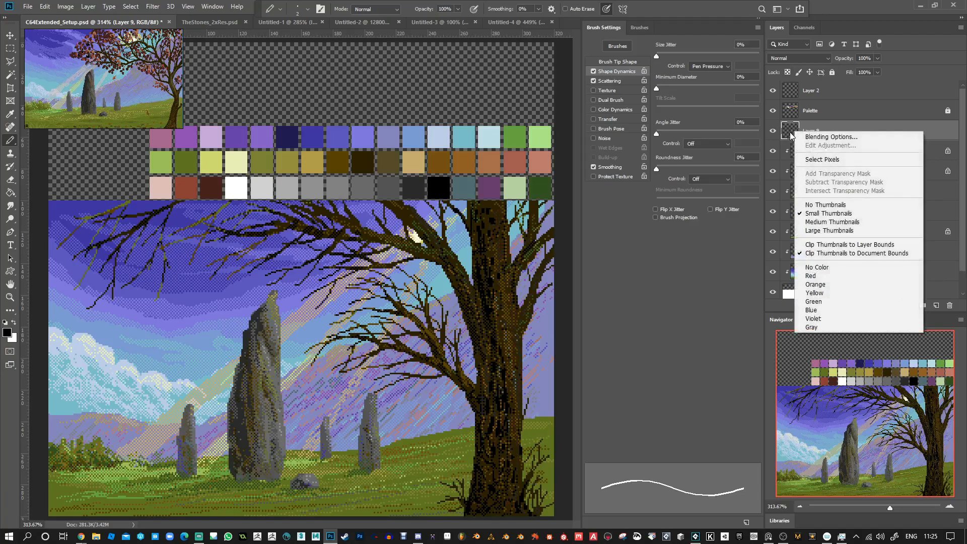
{"action": "left_click", "coordinate": [840, 132]}
{"action": "right_click", "coordinate": [839, 132]}
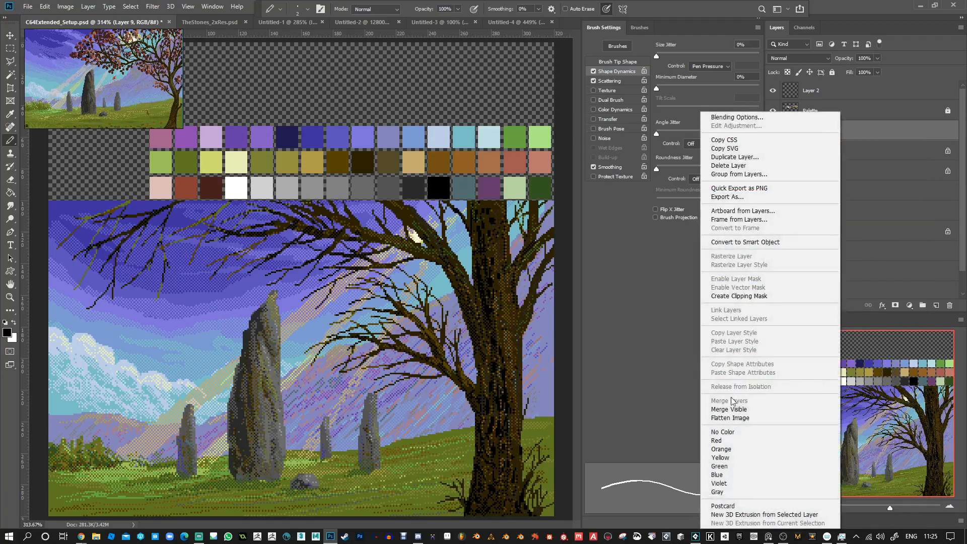
{"action": "left_click", "coordinate": [758, 297]}
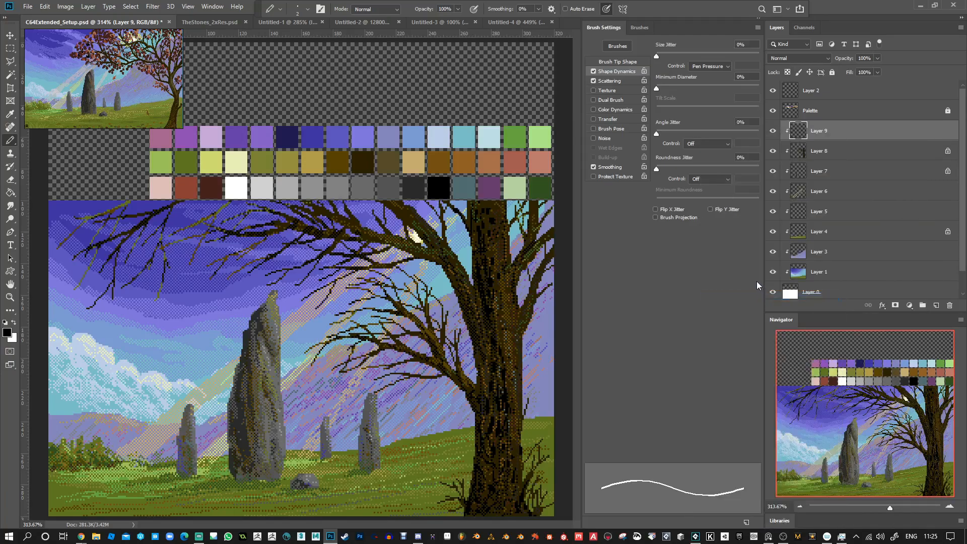
Paint dark red-brown leaves with a 5 px brush along the outermost twigs of the long upper branches.
{"action": "left_click", "coordinate": [212, 187], "text": "alt"}
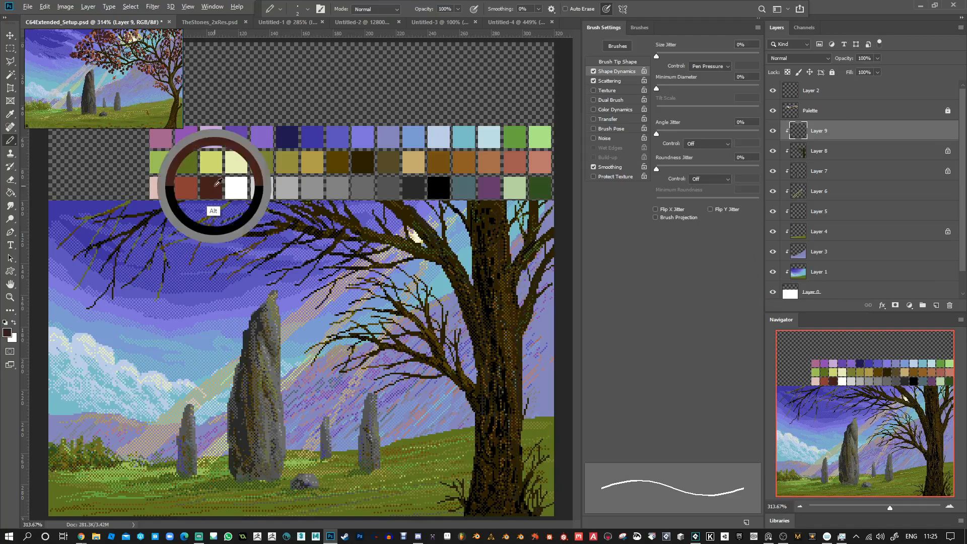
{"action": "left_click", "coordinate": [212, 188], "text": "alt"}
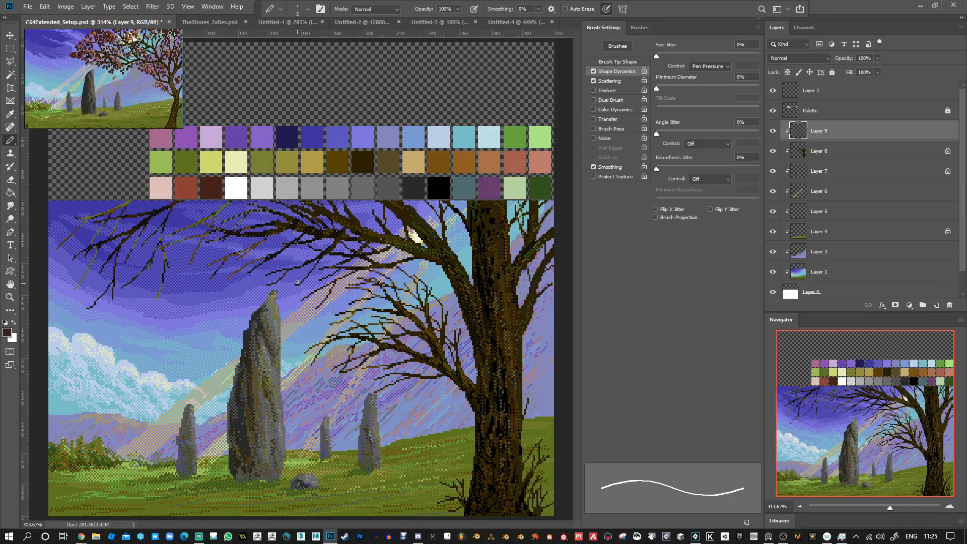
{"action": "key", "text": "bracketright"}
{"action": "key", "text": "bracketright"}
{"action": "key", "text": "bracketright"}
{"action": "left_click_drag", "start_coordinate": [91, 308], "coordinate": [111, 309]}
{"action": "left_click_drag", "start_coordinate": [104, 270], "coordinate": [102, 282]}
{"action": "mouse_move", "coordinate": [119, 269]}
{"action": "left_mouse_down"}
{"action": "mouse_move", "coordinate": [117, 281]}
{"action": "mouse_move", "coordinate": [80, 286]}
{"action": "mouse_move", "coordinate": [93, 272]}
{"action": "mouse_move", "coordinate": [69, 258]}
{"action": "mouse_move", "coordinate": [94, 247]}
{"action": "left_mouse_up"}
{"action": "mouse_move", "coordinate": [63, 240]}
{"action": "left_mouse_down"}
{"action": "mouse_move", "coordinate": [75, 221]}
{"action": "mouse_move", "coordinate": [73, 247]}
{"action": "mouse_move", "coordinate": [81, 222]}
{"action": "mouse_move", "coordinate": [74, 216]}
{"action": "mouse_move", "coordinate": [100, 211]}
{"action": "left_mouse_up"}
{"action": "left_click_drag", "start_coordinate": [119, 218], "coordinate": [121, 222]}
{"action": "mouse_move", "coordinate": [133, 215]}
{"action": "left_mouse_down"}
{"action": "mouse_move", "coordinate": [110, 233]}
{"action": "mouse_move", "coordinate": [134, 231]}
{"action": "left_mouse_up"}
{"action": "mouse_move", "coordinate": [121, 243]}
{"action": "left_mouse_down"}
{"action": "mouse_move", "coordinate": [109, 250]}
{"action": "mouse_move", "coordinate": [128, 258]}
{"action": "left_mouse_up"}
{"action": "left_click_drag", "start_coordinate": [135, 241], "coordinate": [122, 267]}
{"action": "left_click_drag", "start_coordinate": [140, 277], "coordinate": [150, 272]}
{"action": "mouse_move", "coordinate": [129, 284]}
{"action": "left_mouse_down"}
{"action": "mouse_move", "coordinate": [163, 257]}
{"action": "mouse_move", "coordinate": [145, 258]}
{"action": "mouse_move", "coordinate": [165, 274]}
{"action": "left_mouse_up"}
{"action": "mouse_move", "coordinate": [160, 283]}
{"action": "left_mouse_down"}
{"action": "mouse_move", "coordinate": [167, 294]}
{"action": "mouse_move", "coordinate": [152, 303]}
{"action": "left_mouse_up"}
{"action": "left_click_drag", "start_coordinate": [164, 298], "coordinate": [162, 303]}
{"action": "mouse_move", "coordinate": [162, 268]}
{"action": "left_mouse_down"}
{"action": "mouse_move", "coordinate": [159, 276]}
{"action": "mouse_move", "coordinate": [168, 263]}
{"action": "mouse_move", "coordinate": [160, 248]}
{"action": "left_mouse_up"}
{"action": "mouse_move", "coordinate": [151, 235]}
{"action": "left_mouse_down"}
{"action": "mouse_move", "coordinate": [176, 240]}
{"action": "mouse_move", "coordinate": [165, 217]}
{"action": "mouse_move", "coordinate": [203, 219]}
{"action": "mouse_move", "coordinate": [178, 228]}
{"action": "left_mouse_up"}
{"action": "left_click_drag", "start_coordinate": [183, 240], "coordinate": [192, 245]}
{"action": "left_click_drag", "start_coordinate": [192, 219], "coordinate": [216, 217]}
{"action": "left_click_drag", "start_coordinate": [198, 234], "coordinate": [207, 233]}
{"action": "left_click_drag", "start_coordinate": [206, 244], "coordinate": [196, 260]}
{"action": "mouse_move", "coordinate": [190, 258]}
{"action": "left_mouse_down"}
{"action": "mouse_move", "coordinate": [186, 267]}
{"action": "mouse_move", "coordinate": [213, 281]}
{"action": "mouse_move", "coordinate": [199, 278]}
{"action": "left_mouse_up"}
{"action": "left_click_drag", "start_coordinate": [218, 265], "coordinate": [223, 277]}
{"action": "mouse_move", "coordinate": [235, 252]}
{"action": "left_mouse_down"}
{"action": "mouse_move", "coordinate": [234, 261]}
{"action": "mouse_move", "coordinate": [260, 254]}
{"action": "mouse_move", "coordinate": [247, 243]}
{"action": "left_mouse_up"}
{"action": "left_click_drag", "start_coordinate": [261, 237], "coordinate": [268, 237]}
{"action": "mouse_move", "coordinate": [224, 239]}
{"action": "left_mouse_down"}
{"action": "mouse_move", "coordinate": [220, 245]}
{"action": "mouse_move", "coordinate": [236, 230]}
{"action": "left_mouse_up"}
{"action": "left_click_drag", "start_coordinate": [245, 225], "coordinate": [229, 229]}
{"action": "left_click_drag", "start_coordinate": [225, 215], "coordinate": [223, 220]}
{"action": "left_click_drag", "start_coordinate": [237, 211], "coordinate": [251, 216]}
{"action": "mouse_move", "coordinate": [255, 211]}
{"action": "left_mouse_down"}
{"action": "mouse_move", "coordinate": [218, 208]}
{"action": "mouse_move", "coordinate": [278, 217]}
{"action": "left_mouse_up"}
{"action": "left_click_drag", "start_coordinate": [268, 204], "coordinate": [267, 208]}
{"action": "left_click_drag", "start_coordinate": [283, 225], "coordinate": [275, 238]}
{"action": "left_click_drag", "start_coordinate": [294, 233], "coordinate": [265, 262]}
{"action": "left_click_drag", "start_coordinate": [279, 258], "coordinate": [259, 275]}
{"action": "left_click_drag", "start_coordinate": [249, 274], "coordinate": [235, 282]}
{"action": "left_click_drag", "start_coordinate": [260, 261], "coordinate": [235, 273]}
{"action": "left_click_drag", "start_coordinate": [222, 278], "coordinate": [221, 284]}
{"action": "left_click_drag", "start_coordinate": [280, 274], "coordinate": [263, 292]}
{"action": "left_click_drag", "start_coordinate": [261, 275], "coordinate": [284, 273]}
{"action": "mouse_move", "coordinate": [286, 283]}
{"action": "left_mouse_down"}
{"action": "mouse_move", "coordinate": [311, 264]}
{"action": "mouse_move", "coordinate": [283, 280]}
{"action": "mouse_move", "coordinate": [291, 294]}
{"action": "left_mouse_up"}
{"action": "left_click_drag", "start_coordinate": [314, 273], "coordinate": [319, 260]}
{"action": "left_click_drag", "start_coordinate": [329, 246], "coordinate": [313, 250]}
{"action": "left_click_drag", "start_coordinate": [302, 242], "coordinate": [307, 245]}
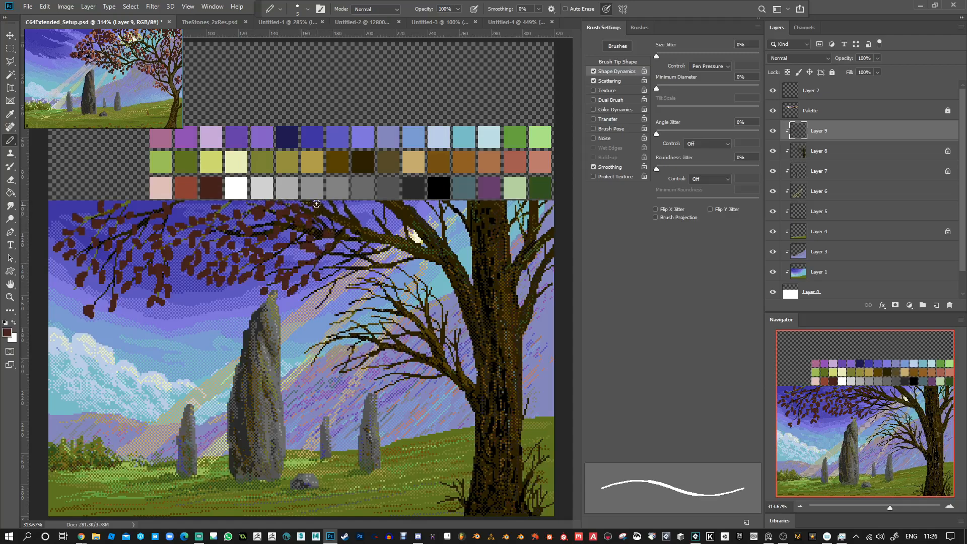
Extend the dark red-brown leaves over the branches nearer the trunk, the far side of the trunk and the lower bough.
{"action": "left_click_drag", "start_coordinate": [342, 205], "coordinate": [348, 212]}
{"action": "left_click_drag", "start_coordinate": [325, 268], "coordinate": [323, 276]}
{"action": "left_click_drag", "start_coordinate": [335, 275], "coordinate": [308, 296]}
{"action": "mouse_move", "coordinate": [303, 297]}
{"action": "left_mouse_down"}
{"action": "mouse_move", "coordinate": [299, 306]}
{"action": "mouse_move", "coordinate": [323, 295]}
{"action": "left_mouse_up"}
{"action": "left_click_drag", "start_coordinate": [324, 297], "coordinate": [311, 314]}
{"action": "left_click_drag", "start_coordinate": [331, 300], "coordinate": [334, 299]}
{"action": "left_click_drag", "start_coordinate": [344, 279], "coordinate": [355, 279]}
{"action": "left_click_drag", "start_coordinate": [347, 273], "coordinate": [345, 286]}
{"action": "left_click_drag", "start_coordinate": [359, 271], "coordinate": [362, 278]}
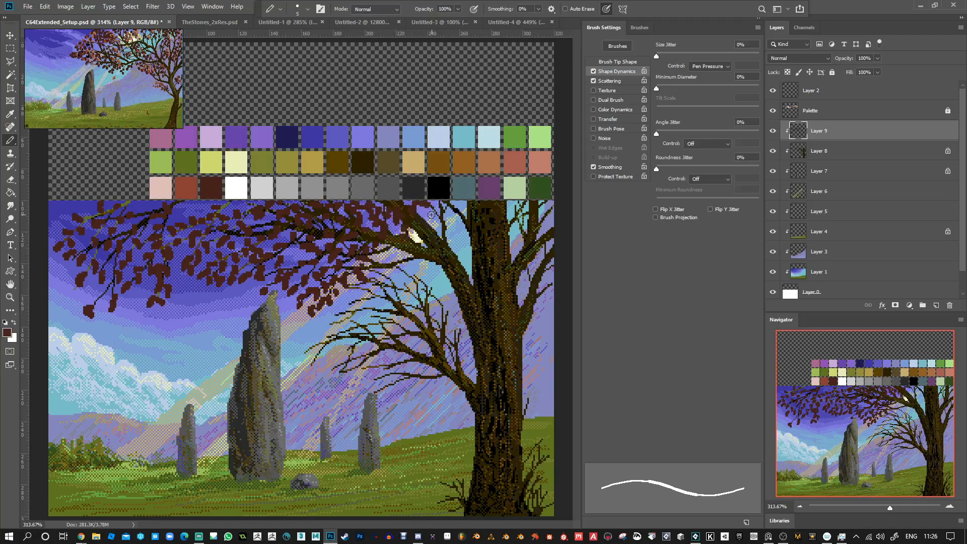
{"action": "left_click", "coordinate": [453, 219]}
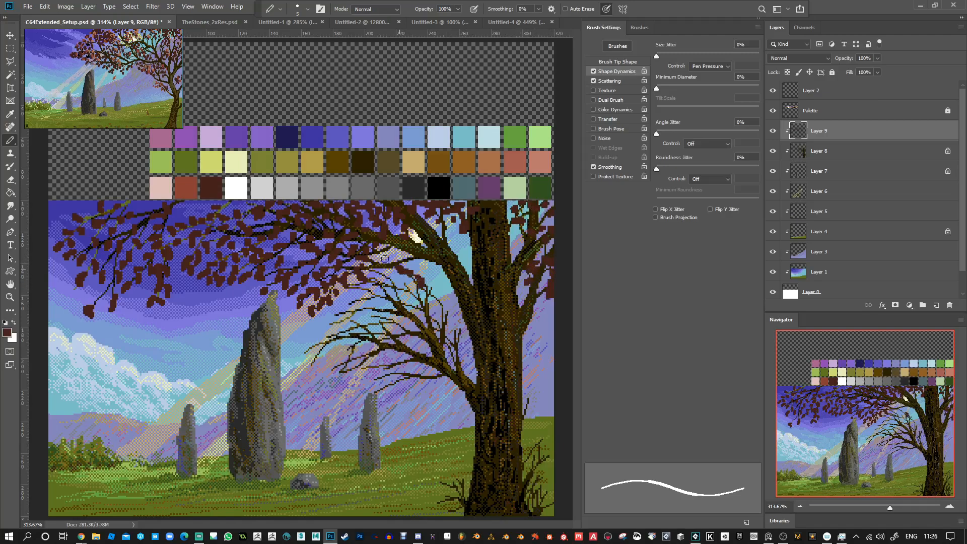
{"action": "mouse_move", "coordinate": [342, 312]}
{"action": "left_mouse_down"}
{"action": "mouse_move", "coordinate": [315, 339]}
{"action": "mouse_move", "coordinate": [334, 336]}
{"action": "mouse_move", "coordinate": [306, 355]}
{"action": "mouse_move", "coordinate": [317, 362]}
{"action": "mouse_move", "coordinate": [342, 337]}
{"action": "mouse_move", "coordinate": [352, 355]}
{"action": "mouse_move", "coordinate": [328, 374]}
{"action": "mouse_move", "coordinate": [353, 377]}
{"action": "mouse_move", "coordinate": [371, 308]}
{"action": "mouse_move", "coordinate": [370, 326]}
{"action": "mouse_move", "coordinate": [390, 325]}
{"action": "mouse_move", "coordinate": [385, 311]}
{"action": "mouse_move", "coordinate": [402, 330]}
{"action": "mouse_move", "coordinate": [392, 362]}
{"action": "mouse_move", "coordinate": [367, 368]}
{"action": "mouse_move", "coordinate": [390, 371]}
{"action": "mouse_move", "coordinate": [367, 390]}
{"action": "mouse_move", "coordinate": [396, 386]}
{"action": "mouse_move", "coordinate": [389, 397]}
{"action": "mouse_move", "coordinate": [402, 386]}
{"action": "mouse_move", "coordinate": [375, 396]}
{"action": "mouse_move", "coordinate": [427, 346]}
{"action": "mouse_move", "coordinate": [424, 371]}
{"action": "left_mouse_up"}
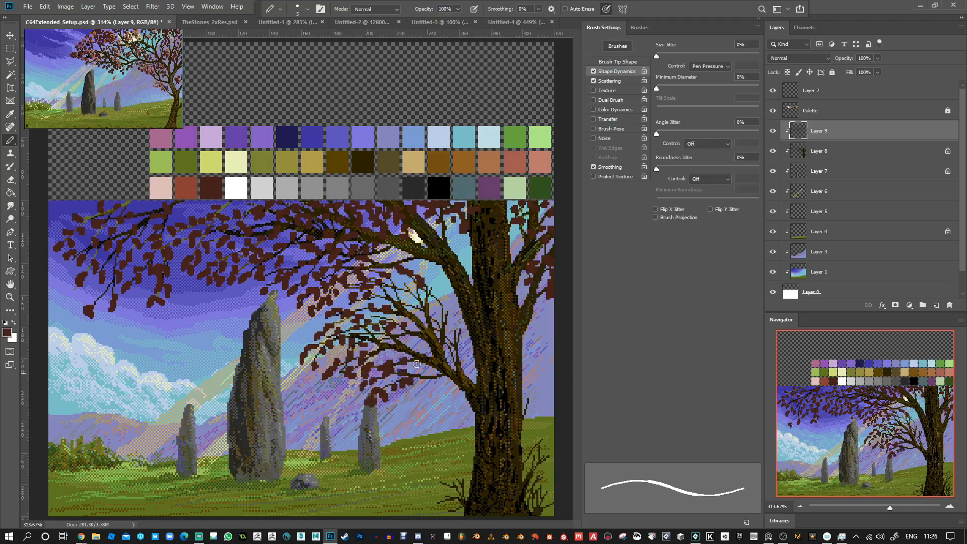
{"action": "left_click_drag", "start_coordinate": [444, 329], "coordinate": [412, 301]}
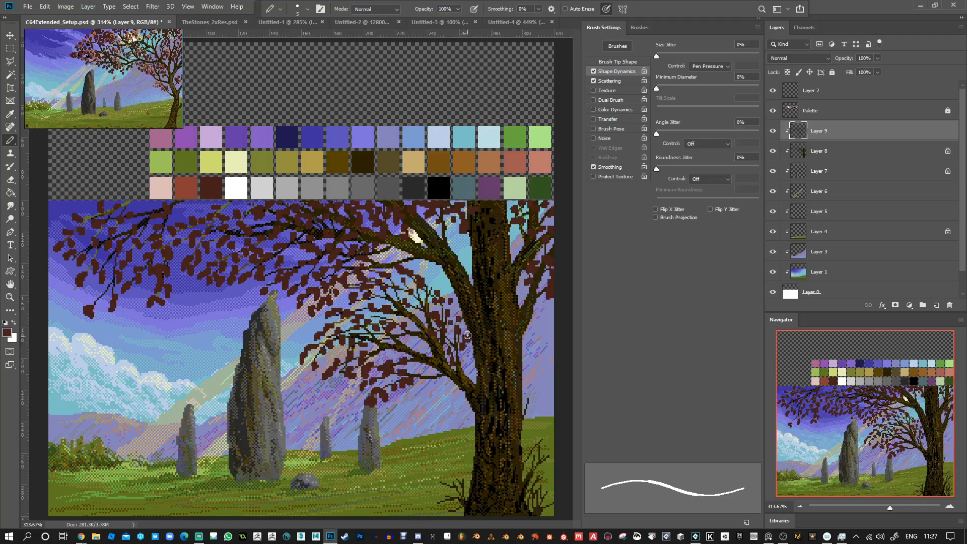
Add light terracotta-brown leaves among the dark ones on the lower bough.
{"action": "left_click", "coordinate": [486, 164], "text": "alt"}
{"action": "left_click", "coordinate": [350, 305]}
{"action": "left_click", "coordinate": [323, 321]}
{"action": "left_click", "coordinate": [306, 344]}
{"action": "left_click", "coordinate": [299, 354]}
{"action": "left_click", "coordinate": [334, 349]}
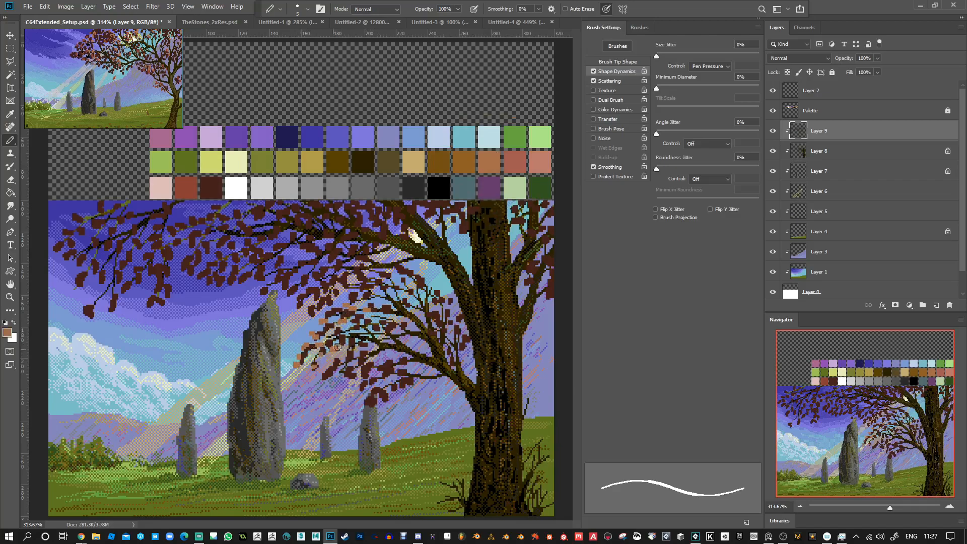
{"action": "left_click", "coordinate": [348, 368]}
{"action": "left_click", "coordinate": [376, 367]}
Scatter brick-red leaves from the palette among the dark leaves across the upper branches.
{"action": "left_click", "coordinate": [515, 160], "text": "alt"}
{"action": "left_click", "coordinate": [109, 293]}
{"action": "left_click", "coordinate": [105, 310]}
{"action": "left_click", "coordinate": [95, 313]}
{"action": "left_click", "coordinate": [84, 316]}
{"action": "left_click", "coordinate": [60, 254]}
{"action": "left_click", "coordinate": [53, 238]}
{"action": "left_click", "coordinate": [78, 212]}
{"action": "left_click", "coordinate": [108, 215]}
{"action": "left_click", "coordinate": [129, 233]}
{"action": "left_click", "coordinate": [142, 221]}
{"action": "left_click", "coordinate": [130, 265]}
{"action": "left_click", "coordinate": [161, 278]}
{"action": "left_click", "coordinate": [188, 251]}
{"action": "left_click", "coordinate": [196, 277]}
{"action": "left_click", "coordinate": [206, 282]}
{"action": "left_click", "coordinate": [221, 285]}
{"action": "left_click", "coordinate": [238, 277]}
{"action": "left_click", "coordinate": [211, 225]}
{"action": "left_click", "coordinate": [204, 230]}
{"action": "left_click", "coordinate": [196, 237]}
{"action": "left_click", "coordinate": [250, 265]}
{"action": "left_click", "coordinate": [303, 228]}
{"action": "left_click", "coordinate": [305, 220]}
{"action": "left_click", "coordinate": [283, 249]}
{"action": "left_click", "coordinate": [304, 258]}
{"action": "left_click", "coordinate": [278, 285]}
{"action": "left_click", "coordinate": [304, 298]}
{"action": "left_click", "coordinate": [350, 235]}
{"action": "left_click", "coordinate": [341, 217]}
{"action": "left_click", "coordinate": [407, 212]}
{"action": "left_click", "coordinate": [419, 213]}
{"action": "left_click", "coordinate": [429, 215]}
{"action": "left_click", "coordinate": [449, 220]}
{"action": "left_click", "coordinate": [459, 218]}
Paint dark purple leaves from the palette on the upper branches between the tree trunk and the tall standing stone.
{"action": "left_click", "coordinate": [489, 187], "text": "alt"}
{"action": "left_click", "coordinate": [394, 215]}
{"action": "left_click", "coordinate": [405, 217]}
{"action": "left_click", "coordinate": [402, 231]}
{"action": "left_click", "coordinate": [382, 213]}
{"action": "left_click", "coordinate": [378, 211]}
{"action": "left_click", "coordinate": [366, 230]}
{"action": "left_click", "coordinate": [348, 241]}
{"action": "left_click", "coordinate": [341, 220]}
{"action": "left_click", "coordinate": [349, 257]}
{"action": "left_click", "coordinate": [345, 292]}
{"action": "left_click", "coordinate": [318, 296]}
{"action": "left_click", "coordinate": [280, 289]}
{"action": "left_click", "coordinate": [252, 279]}
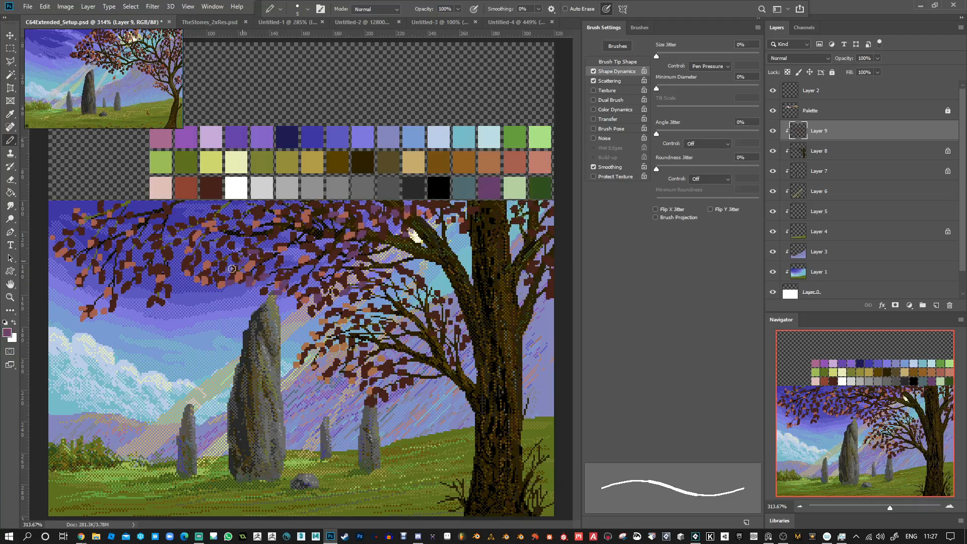
Scatter the dark purple leaves over the outer branches above and beyond the tall standing stone.
{"action": "left_click", "coordinate": [216, 278]}
{"action": "left_click", "coordinate": [202, 278]}
{"action": "left_click", "coordinate": [197, 237]}
{"action": "left_click", "coordinate": [221, 236]}
{"action": "left_click", "coordinate": [233, 218]}
{"action": "left_click", "coordinate": [108, 302]}
{"action": "left_click", "coordinate": [92, 300]}
{"action": "left_click", "coordinate": [83, 271]}
{"action": "left_click", "coordinate": [75, 256]}
{"action": "left_click", "coordinate": [60, 247]}
{"action": "left_click", "coordinate": [111, 218]}
{"action": "left_click", "coordinate": [120, 208]}
{"action": "left_click", "coordinate": [99, 248]}
{"action": "left_click", "coordinate": [148, 274]}
{"action": "left_click", "coordinate": [155, 302]}
{"action": "left_click", "coordinate": [166, 287]}
{"action": "left_click", "coordinate": [167, 245]}
{"action": "left_click", "coordinate": [156, 229]}
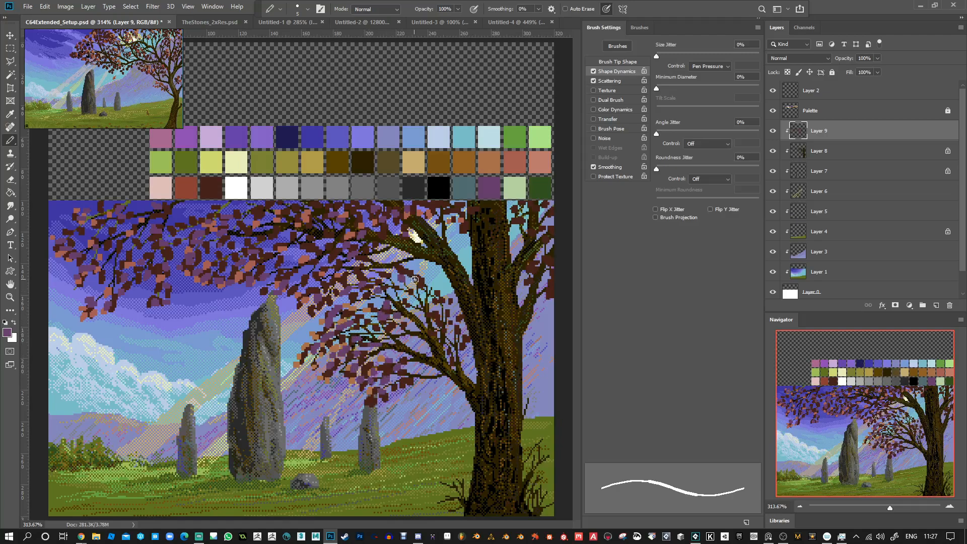
Add dark purple leaves where the lower bough meets the trunk and on the branches at the trunk's far side.
{"action": "left_click", "coordinate": [456, 316]}
{"action": "left_click", "coordinate": [532, 265]}
{"action": "left_click", "coordinate": [531, 282]}
{"action": "left_click", "coordinate": [545, 283]}
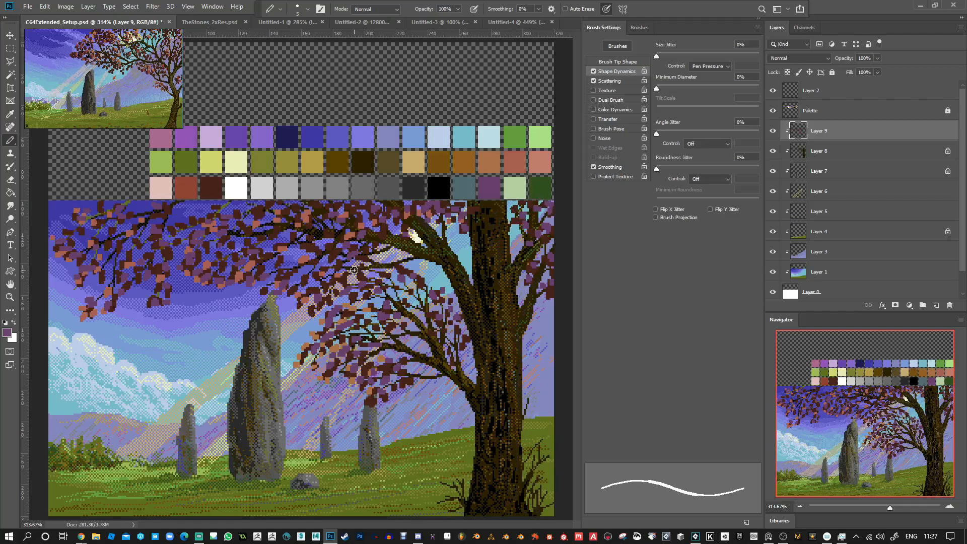
{"action": "left_click", "coordinate": [431, 166], "text": "alt"}
{"action": "left_click", "coordinate": [370, 292]}
{"action": "key", "text": "ctrl+z"}
Scatter bright purple leaves from the palette among the darker ones on the long outer branches.
{"action": "left_click", "coordinate": [190, 141], "text": "alt"}
{"action": "left_click", "coordinate": [218, 266]}
{"action": "left_click", "coordinate": [226, 280]}
{"action": "left_click", "coordinate": [207, 274]}
{"action": "left_click", "coordinate": [210, 246]}
{"action": "left_click", "coordinate": [199, 245]}
{"action": "left_click", "coordinate": [224, 260]}
{"action": "left_click", "coordinate": [217, 242]}
{"action": "left_click", "coordinate": [218, 227]}
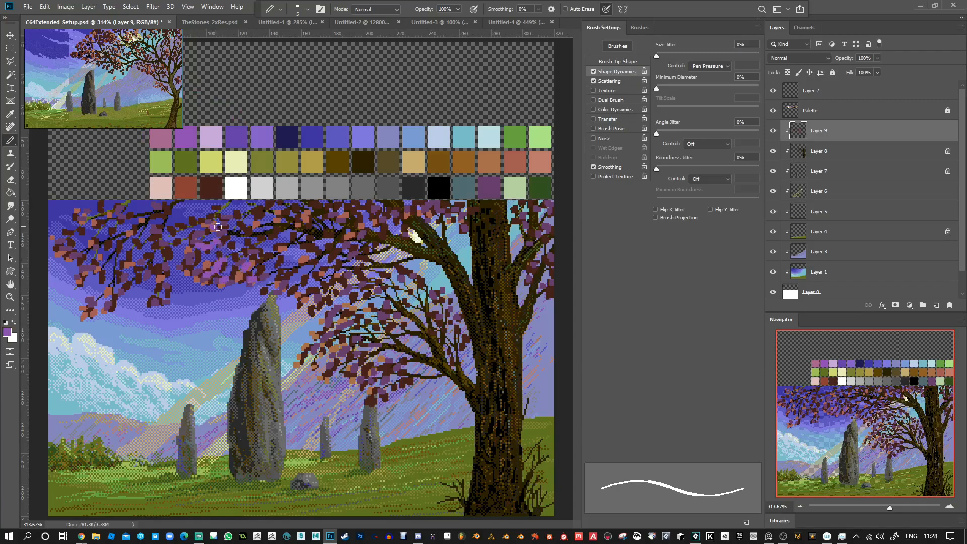
{"action": "left_click", "coordinate": [153, 270]}
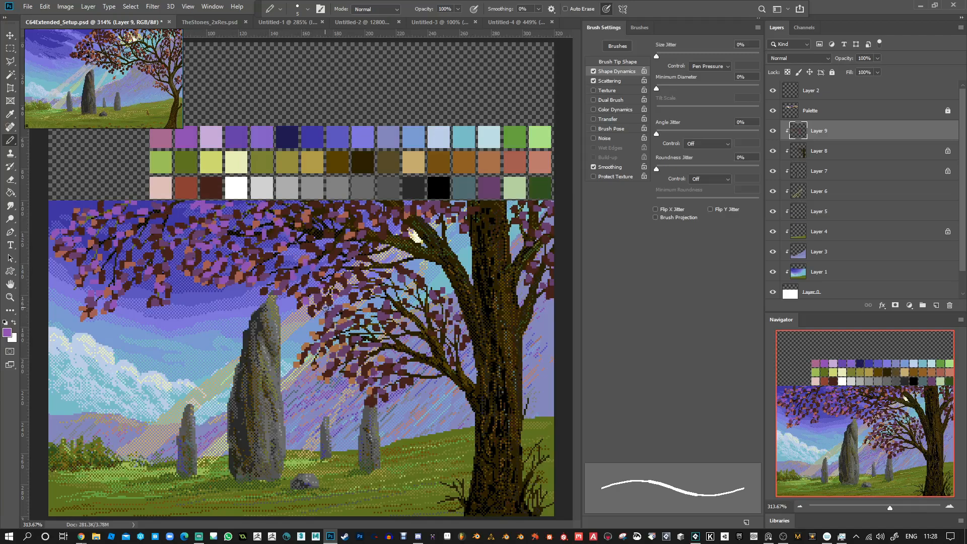
{"action": "key", "text": "alt"}
{"action": "left_click", "coordinate": [216, 137], "text": "alt"}
{"action": "left_click", "coordinate": [91, 222]}
{"action": "left_click", "coordinate": [67, 240]}
{"action": "key", "text": "ctrl+z"}
{"action": "key", "text": "ctrl+z"}
Paint a cluster of bright purple leaves over the middle of the trunk, where the lower bough joins it.
{"action": "left_click", "coordinate": [191, 138], "text": "alt"}
{"action": "left_click", "coordinate": [470, 315]}
{"action": "left_click", "coordinate": [471, 326]}
{"action": "left_click", "coordinate": [472, 333]}
{"action": "left_click", "coordinate": [484, 312]}
{"action": "left_click", "coordinate": [483, 330]}
{"action": "left_click", "coordinate": [480, 337]}
{"action": "left_click", "coordinate": [481, 325]}
{"action": "left_click", "coordinate": [463, 308]}
{"action": "left_click", "coordinate": [478, 297]}
{"action": "left_click", "coordinate": [469, 310]}
{"action": "left_click", "coordinate": [487, 320]}
{"action": "left_click", "coordinate": [487, 327]}
{"action": "left_click", "coordinate": [479, 289]}
Add bright purple leaves over the upper trunk near the fork of the far-side branch.
{"action": "left_click", "coordinate": [518, 246]}
{"action": "left_click", "coordinate": [506, 256]}
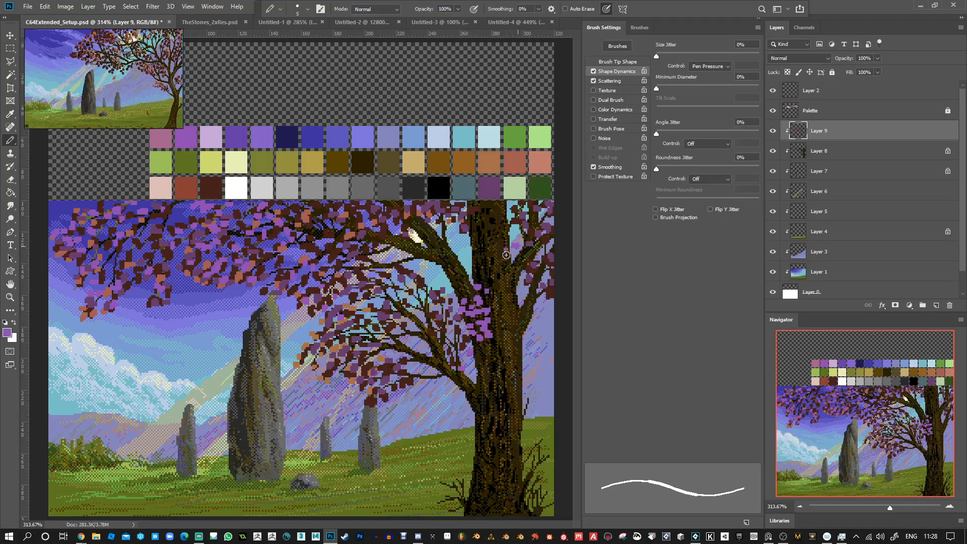
{"action": "left_click", "coordinate": [500, 209]}
{"action": "left_click", "coordinate": [503, 231]}
{"action": "left_click", "coordinate": [505, 242]}
Surround the bright leaves on the upper trunk with dark purple leaves from the palette.
{"action": "left_click", "coordinate": [495, 195], "text": "alt"}
{"action": "left_click", "coordinate": [494, 222]}
{"action": "left_click", "coordinate": [496, 216]}
{"action": "left_click", "coordinate": [506, 214]}
{"action": "left_click", "coordinate": [509, 244]}
{"action": "left_click", "coordinate": [502, 248]}
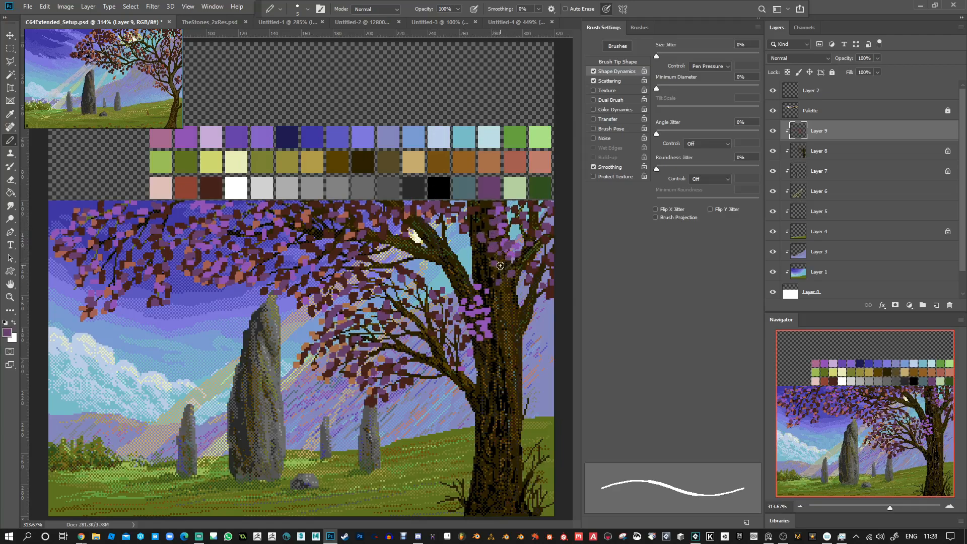
Thicken the lower bough's foliage beside the trunk with dark purple, dark red-brown and brick-red leaves.
{"action": "mouse_move", "coordinate": [444, 296]}
{"action": "left_mouse_down"}
{"action": "mouse_move", "coordinate": [468, 292]}
{"action": "mouse_move", "coordinate": [443, 307]}
{"action": "mouse_move", "coordinate": [457, 302]}
{"action": "mouse_move", "coordinate": [459, 312]}
{"action": "left_mouse_up"}
{"action": "left_click", "coordinate": [460, 328], "text": "alt"}
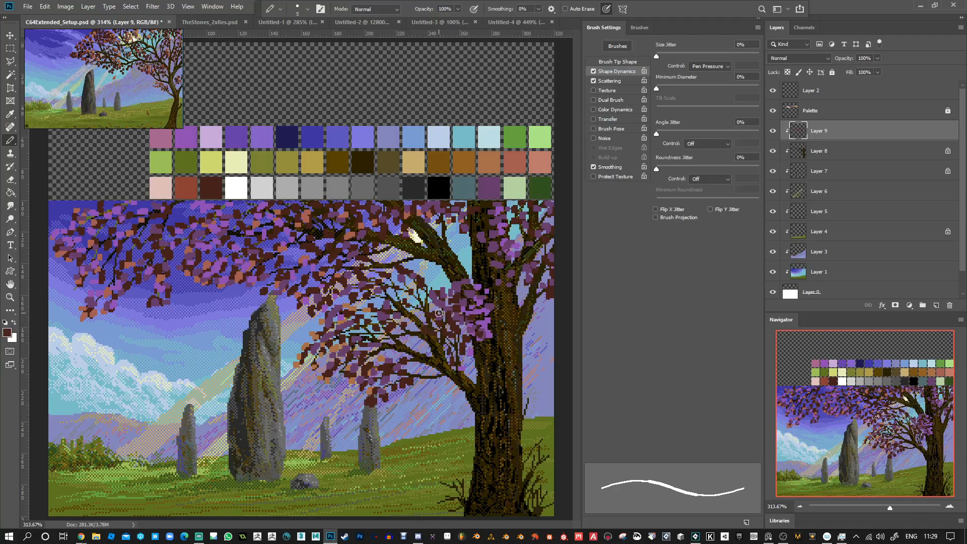
{"action": "left_click", "coordinate": [460, 321], "text": "alt"}
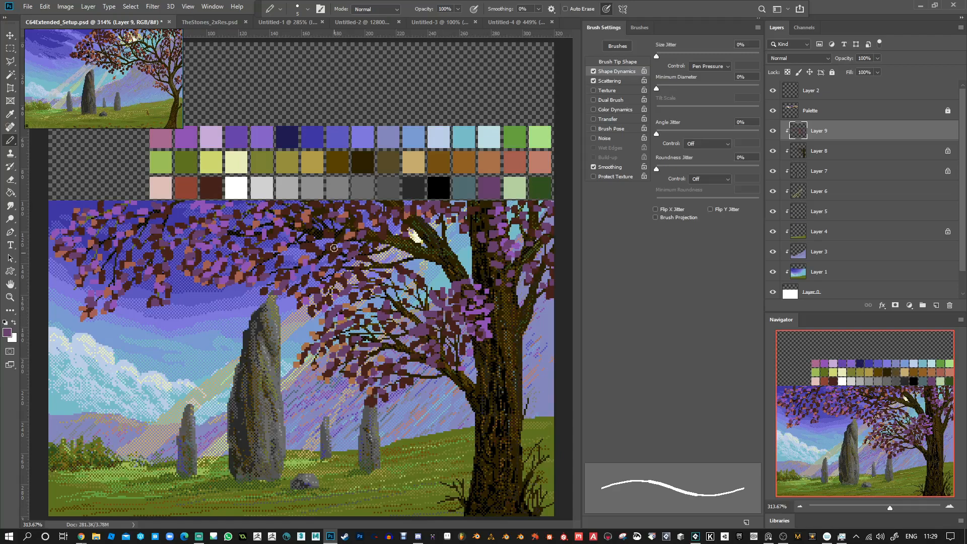
{"action": "key", "text": "alt"}
{"action": "left_click", "coordinate": [312, 250], "text": "alt"}
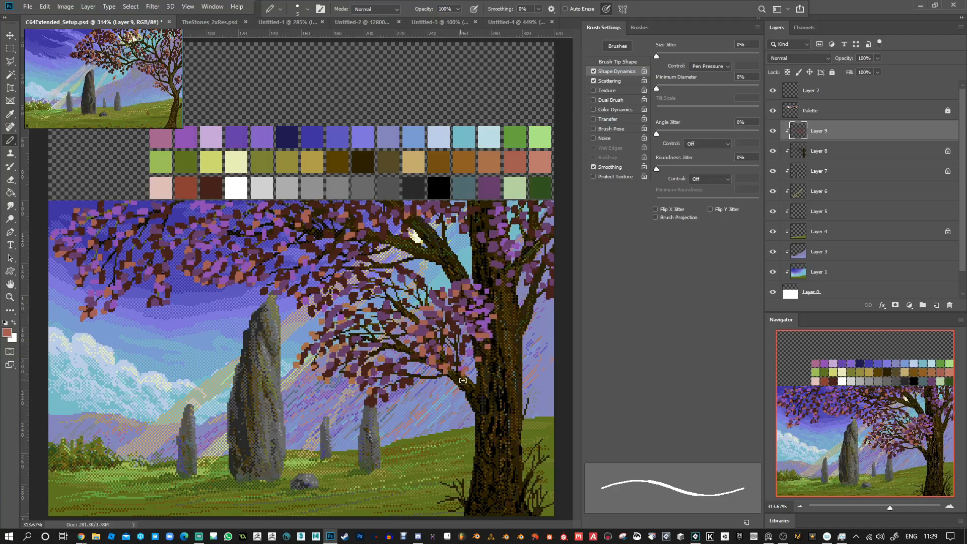
Unlock Layer 8 and draw thin dark brown twigs with a 1 px brush among the lower bough's leaves.
{"action": "left_click", "coordinate": [807, 154]}
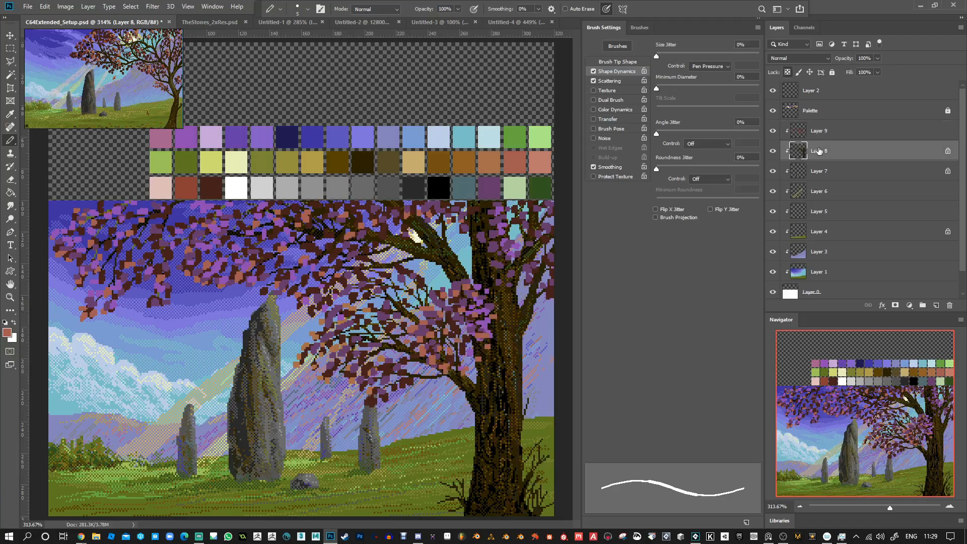
{"action": "key", "text": "alt"}
{"action": "left_click", "coordinate": [479, 381], "text": "alt"}
{"action": "key", "text": "bracketleft"}
{"action": "key", "text": "bracketleft"}
{"action": "key", "text": "bracketleft"}
{"action": "key", "text": "bracketleft"}
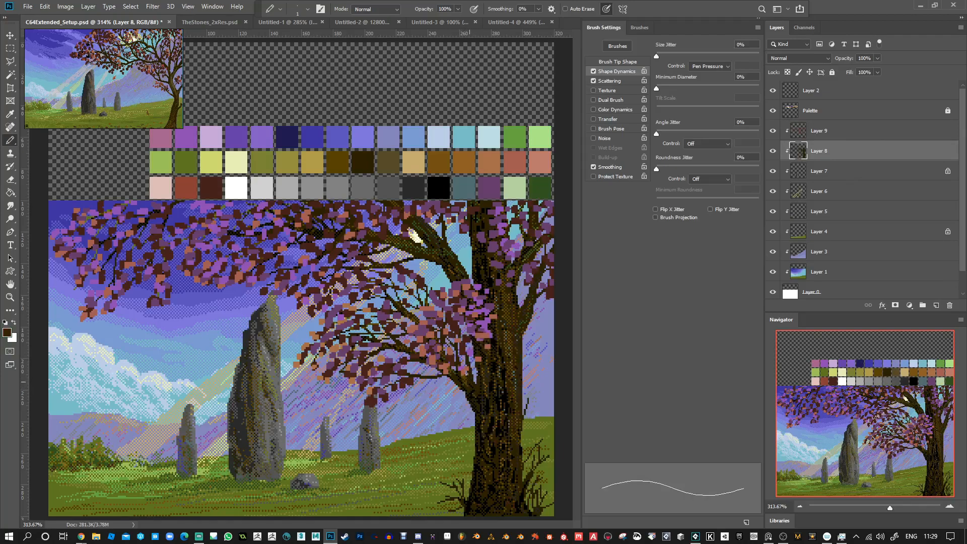
{"action": "left_click_drag", "start_coordinate": [457, 339], "coordinate": [462, 334]}
Create a new layer above Layer 9 and make it a clipping mask.
{"action": "left_click", "coordinate": [922, 297]}
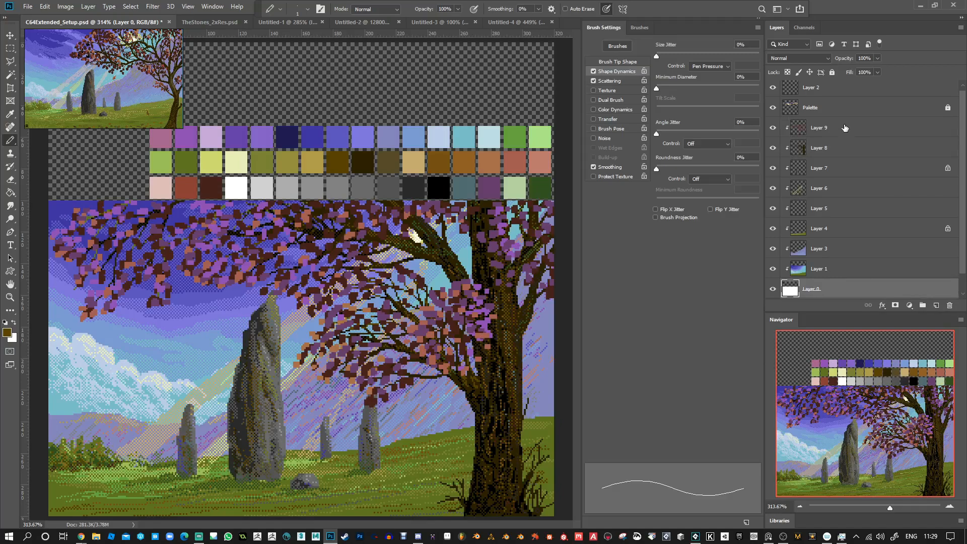
{"action": "left_click", "coordinate": [845, 131]}
{"action": "left_click", "coordinate": [937, 305]}
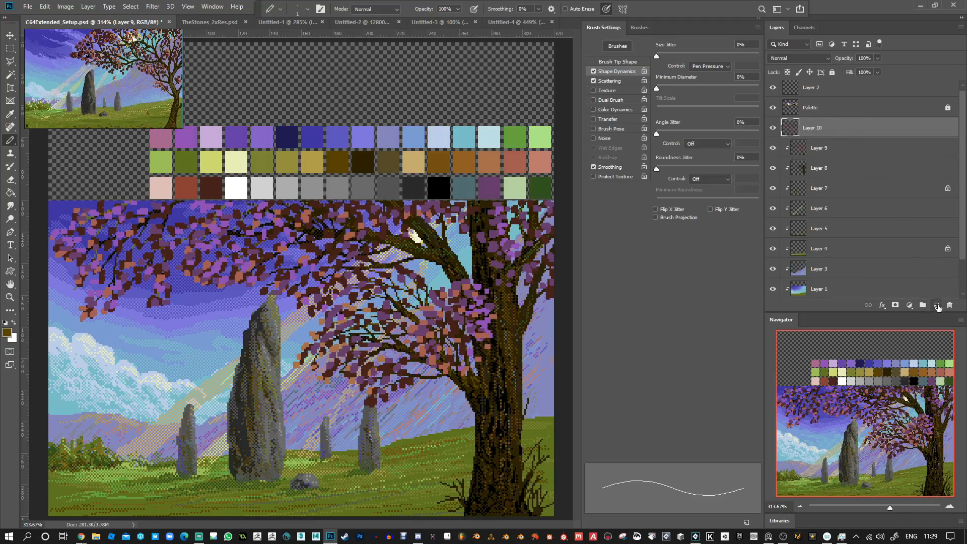
{"action": "right_click", "coordinate": [837, 130]}
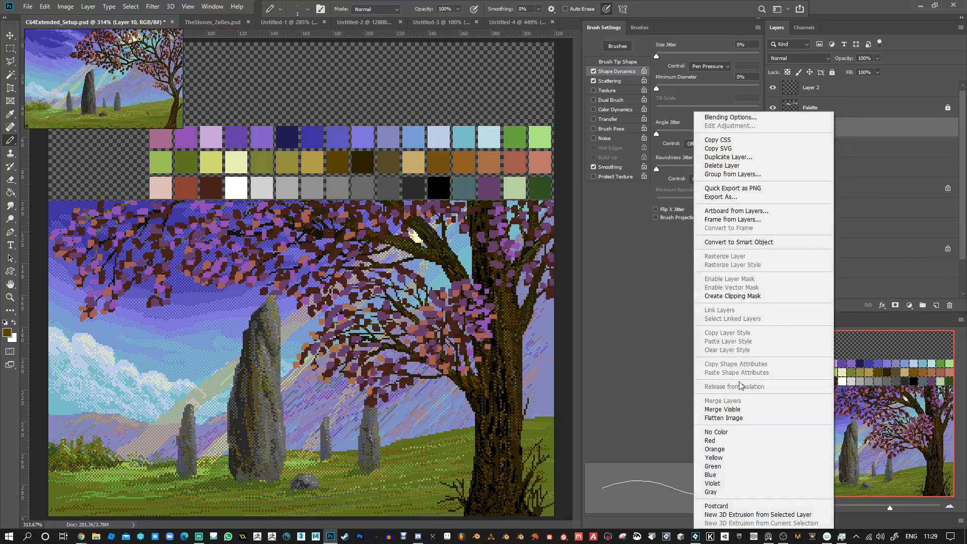
{"action": "left_click", "coordinate": [759, 296]}
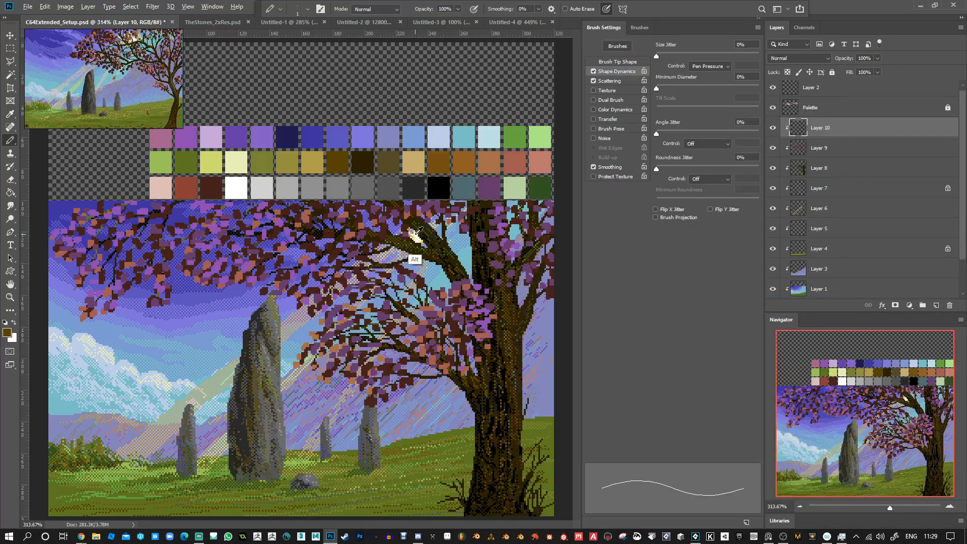
Enable the brush's Texture option and paint dithered yellow-green highlights along the distant hills, plus tan touches beyond the tall standing stone.
{"action": "key", "text": "alt"}
{"action": "left_click", "coordinate": [219, 160], "text": "alt"}
{"action": "left_click", "coordinate": [594, 91]}
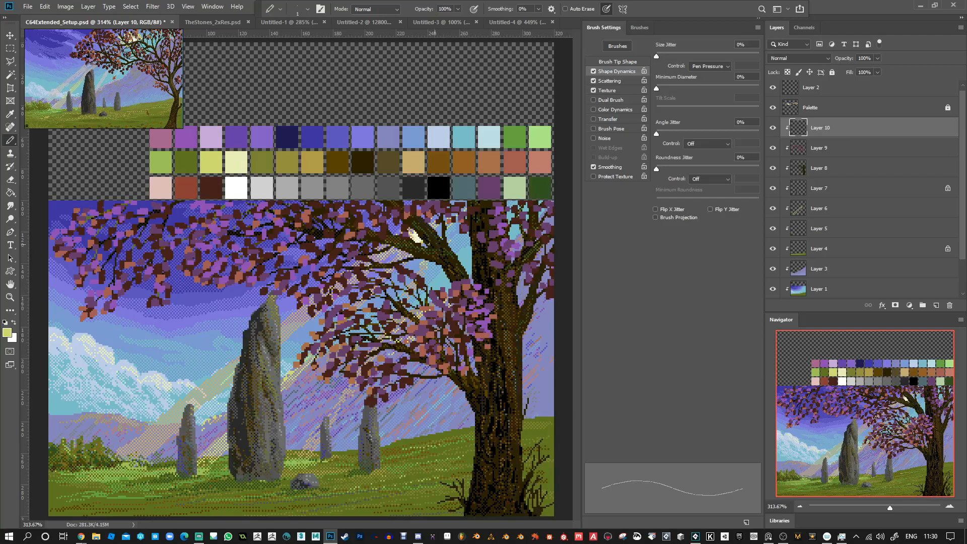
{"action": "left_click", "coordinate": [440, 133], "text": "alt"}
{"action": "left_click", "coordinate": [466, 254], "text": "alt"}
{"action": "left_click", "coordinate": [390, 135], "text": "alt"}
{"action": "left_click", "coordinate": [426, 466], "text": "alt"}
{"action": "left_click", "coordinate": [313, 167], "text": "alt"}
{"action": "left_click", "coordinate": [220, 160], "text": "alt"}
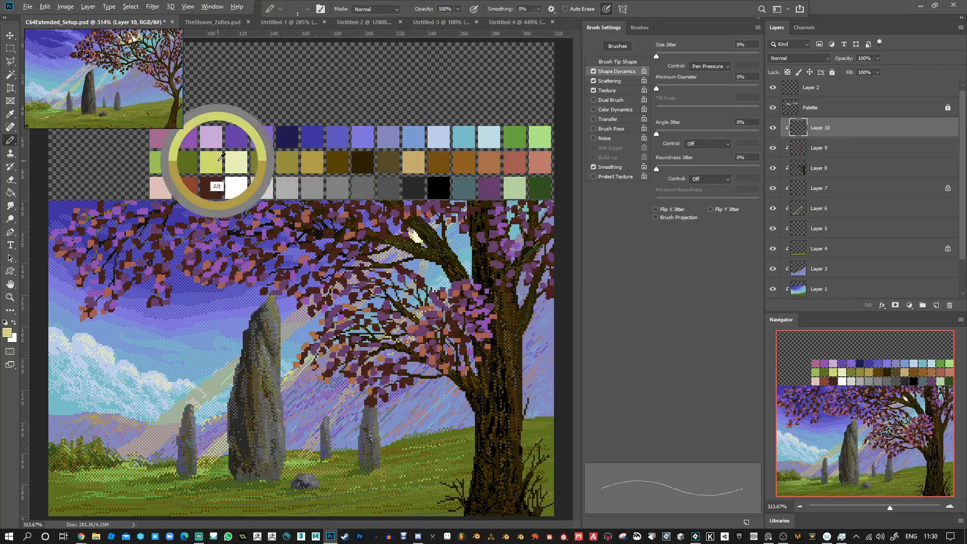
{"action": "left_click_drag", "start_coordinate": [96, 417], "coordinate": [88, 414]}
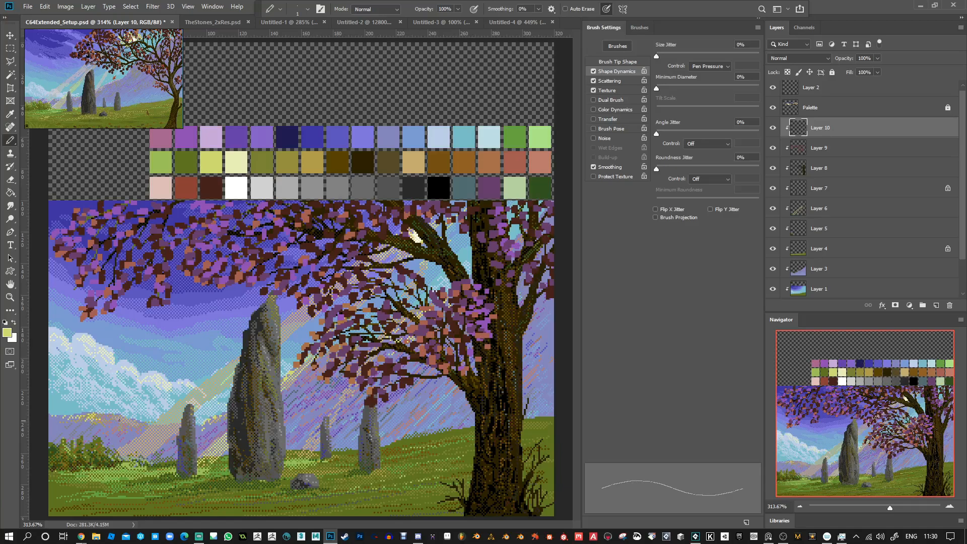
{"action": "left_click_drag", "start_coordinate": [133, 422], "coordinate": [139, 422]}
{"action": "left_click", "coordinate": [419, 163], "text": "alt"}
{"action": "left_click_drag", "start_coordinate": [292, 373], "coordinate": [297, 371]}
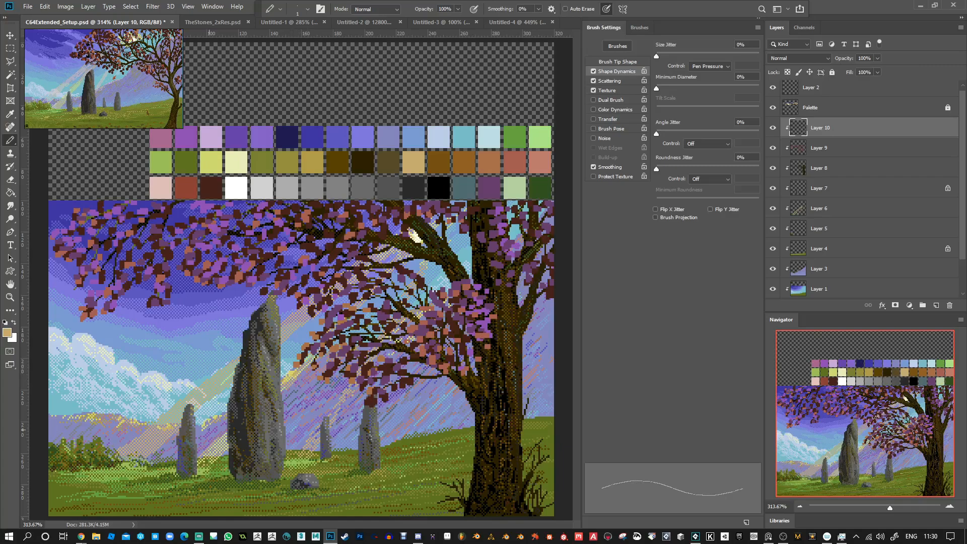